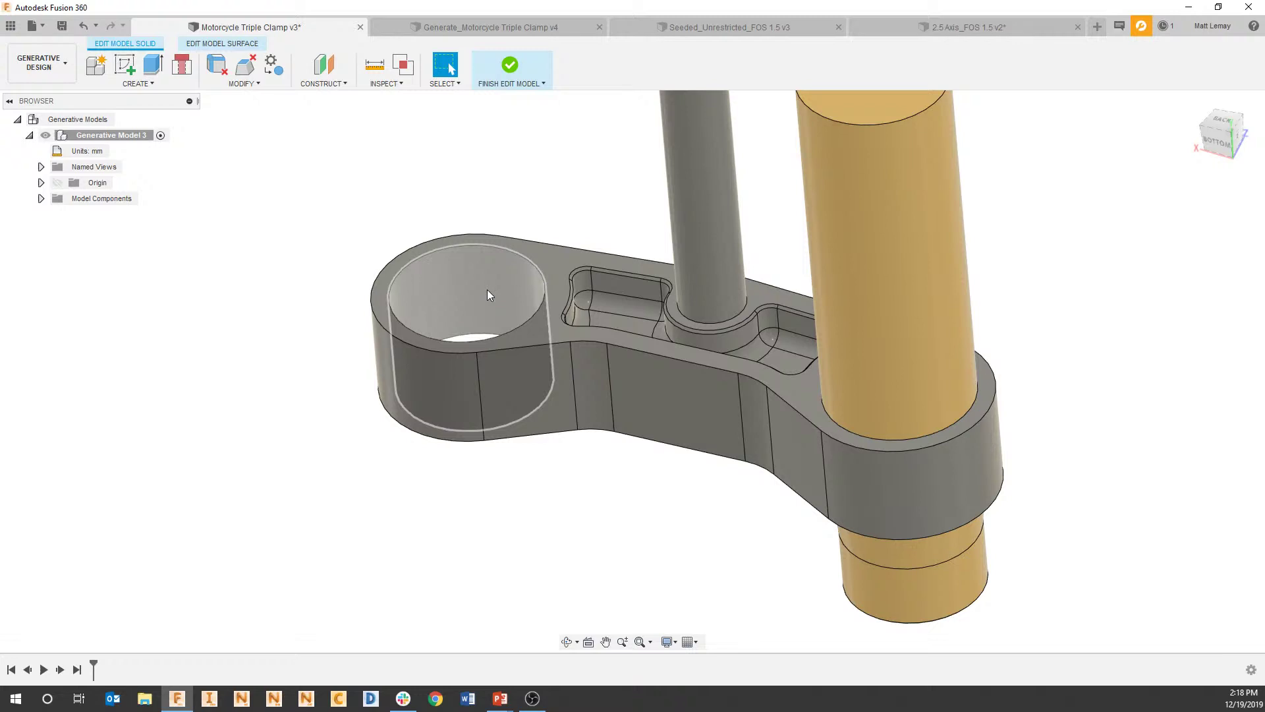
Start a connector obstacle through the clamp's empty fork bore, running from its upper circular edge to its lower circular edge.
click(189, 74)
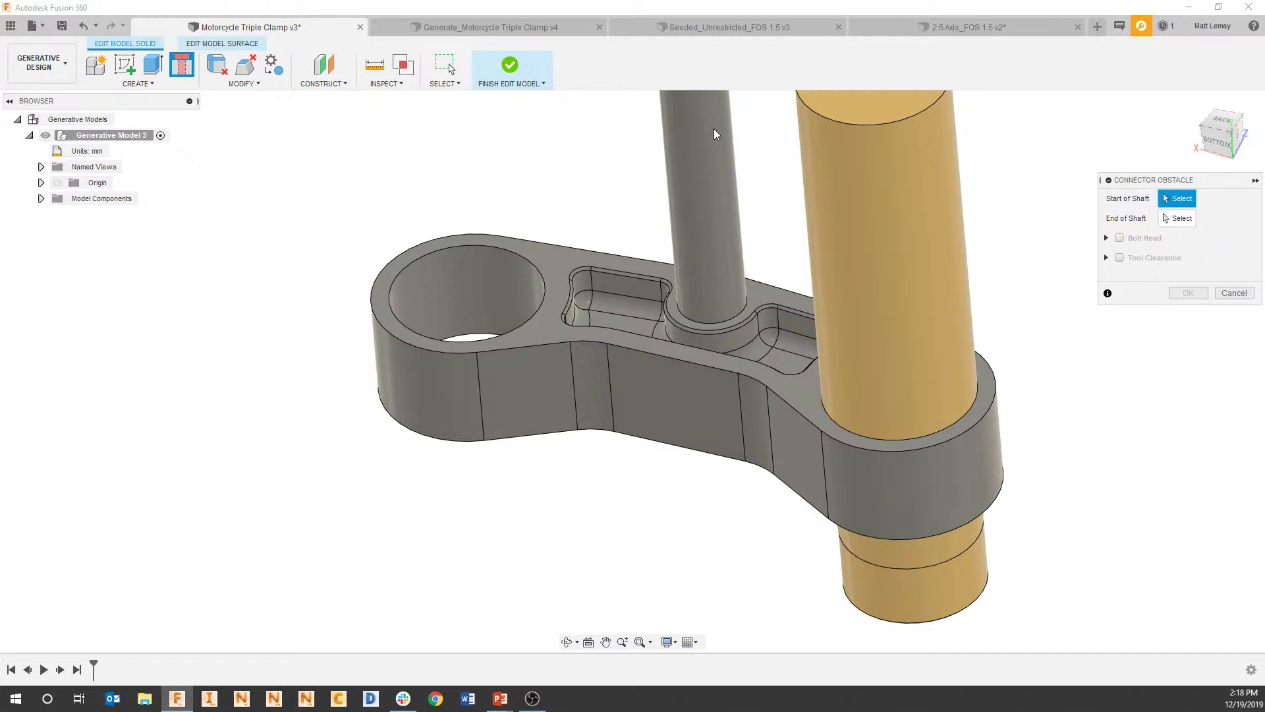
drag(1141, 187, 114, 276)
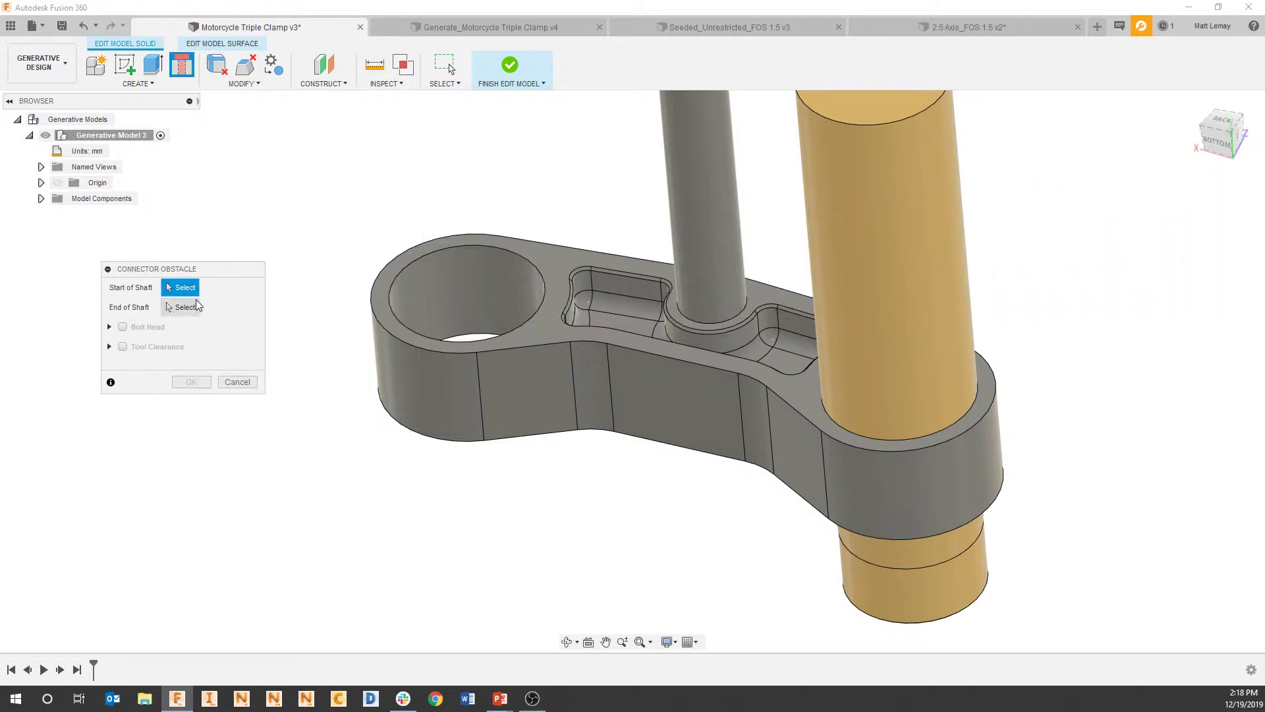
click(455, 254)
shift+middle_drag(418, 394, 467, 438)
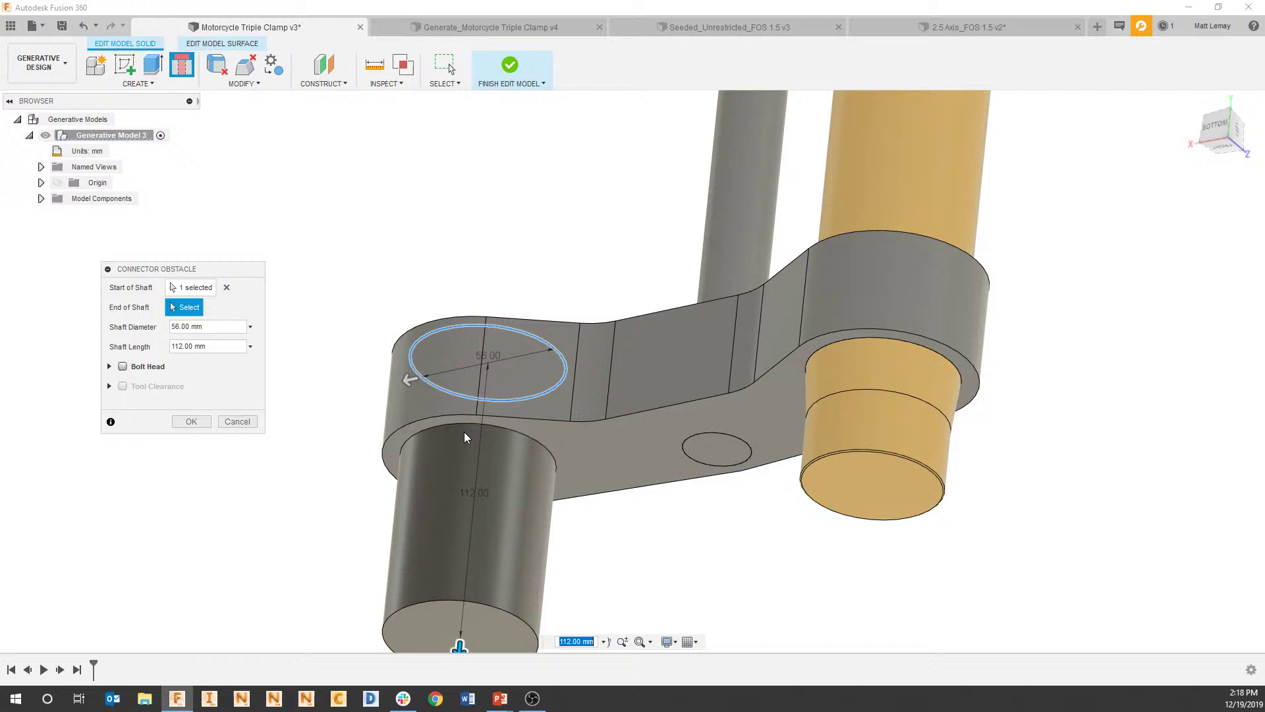
click(509, 437)
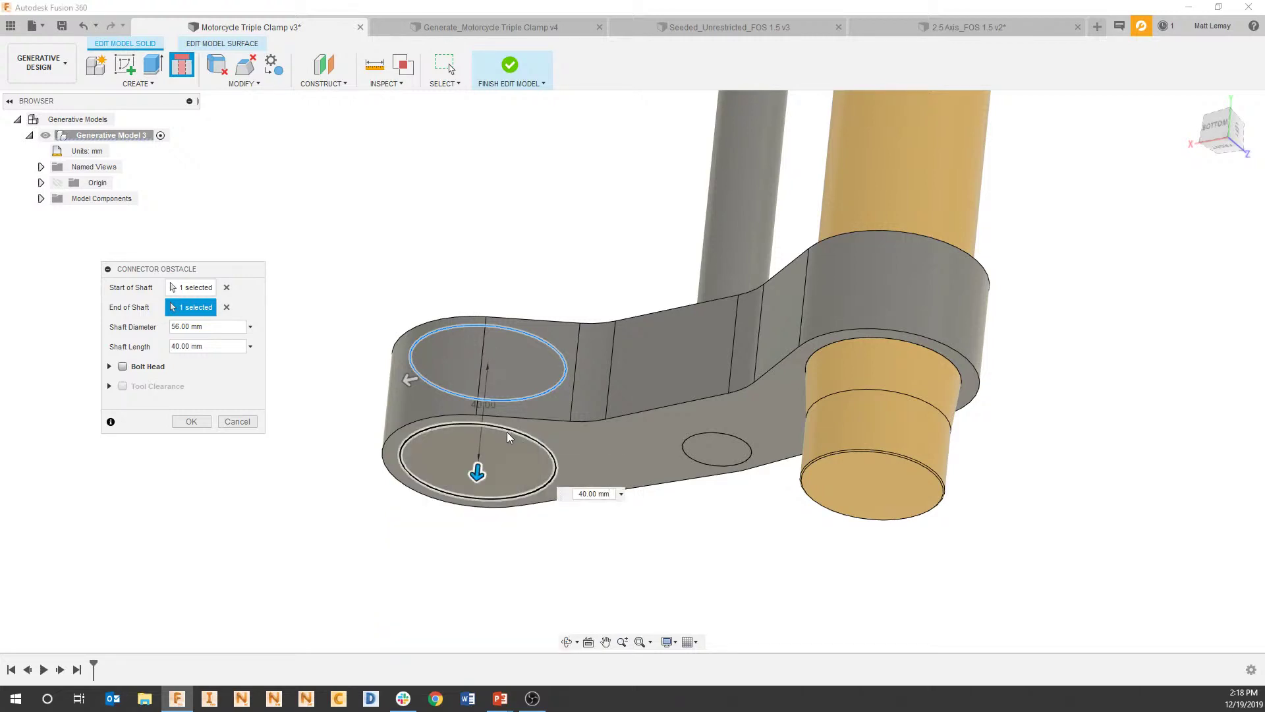
shift+middle_drag(511, 437, 517, 500)
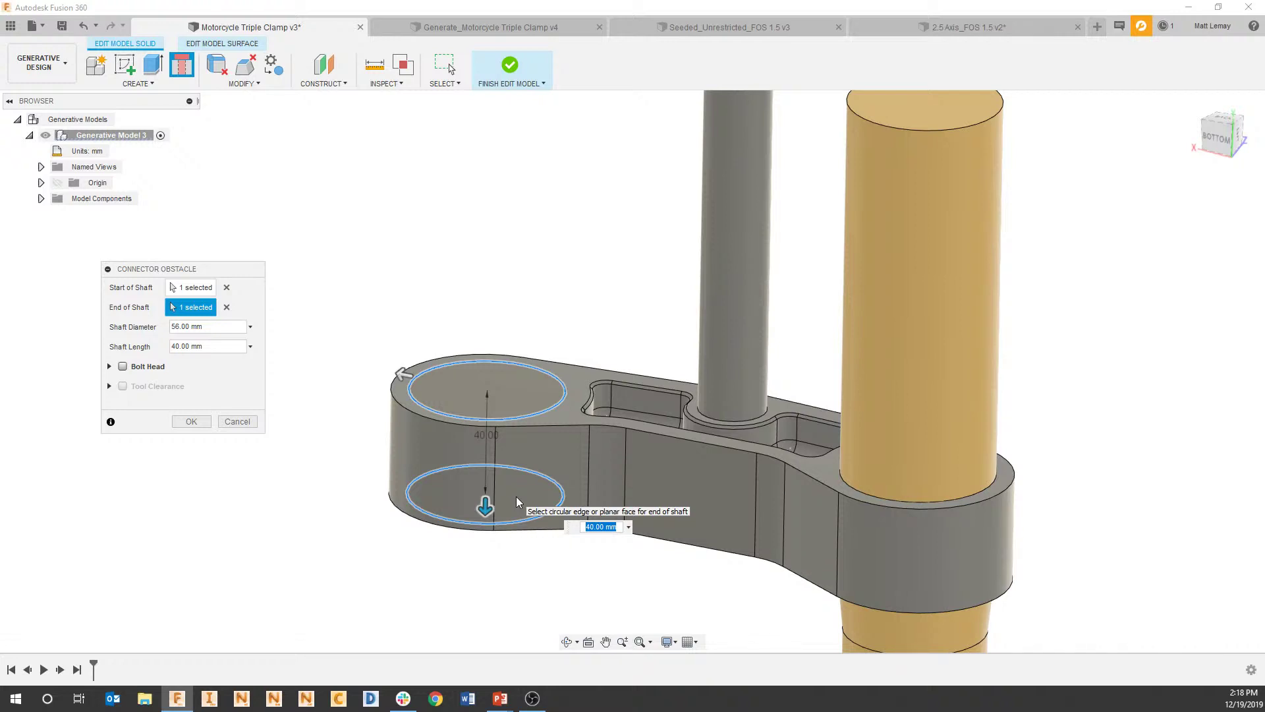
Add flipped bolt heads on both sides of the connector obstacle, with a head diameter of 120 mm and a head length of 100 mm.
click(113, 367)
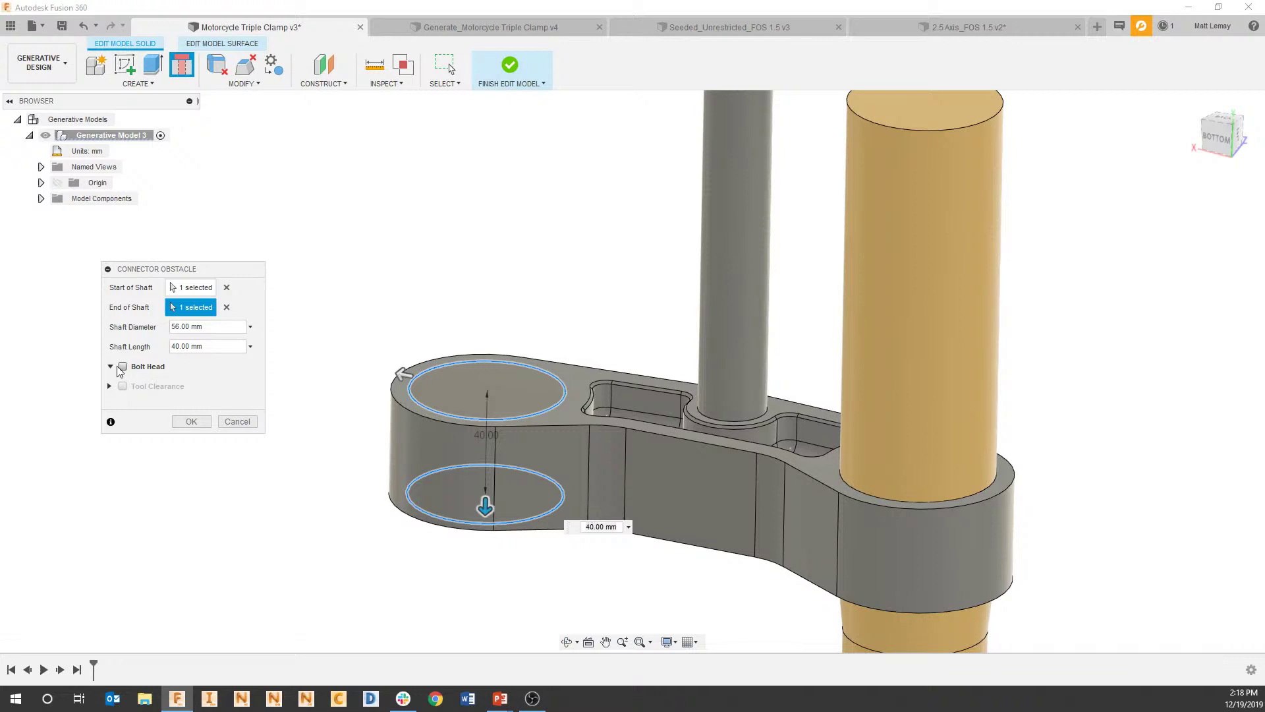
click(122, 367)
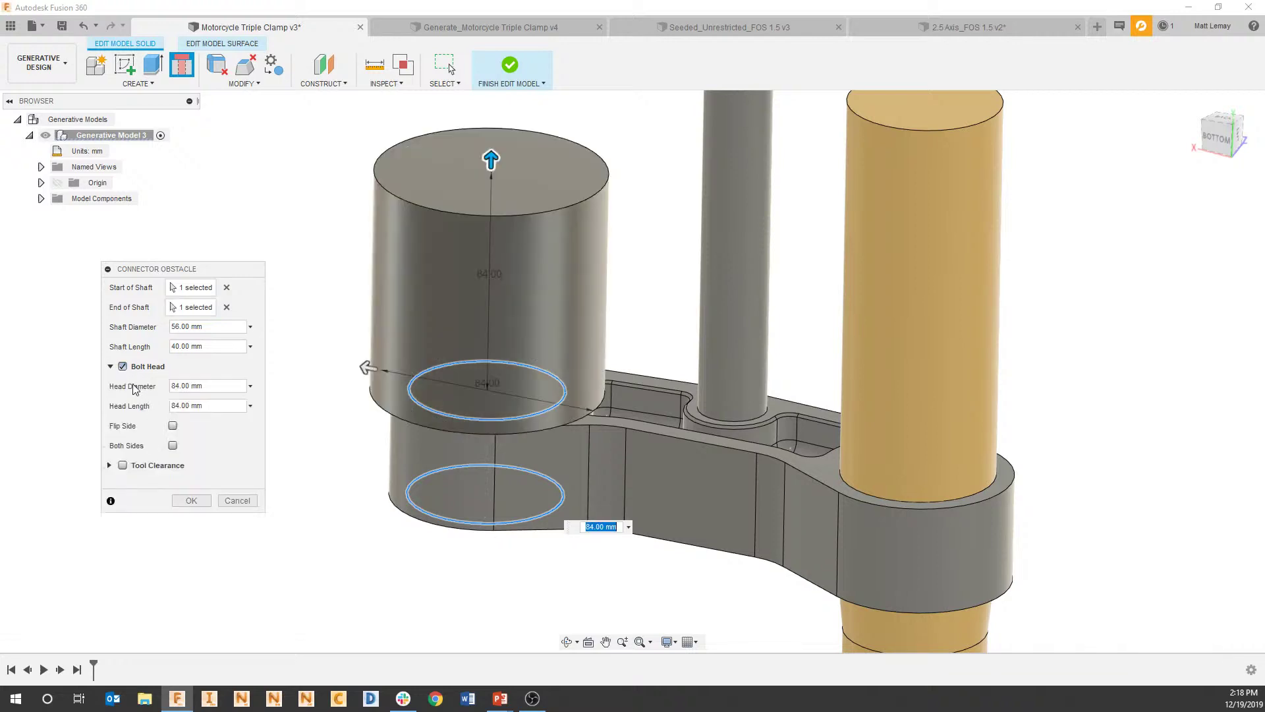
click(172, 426)
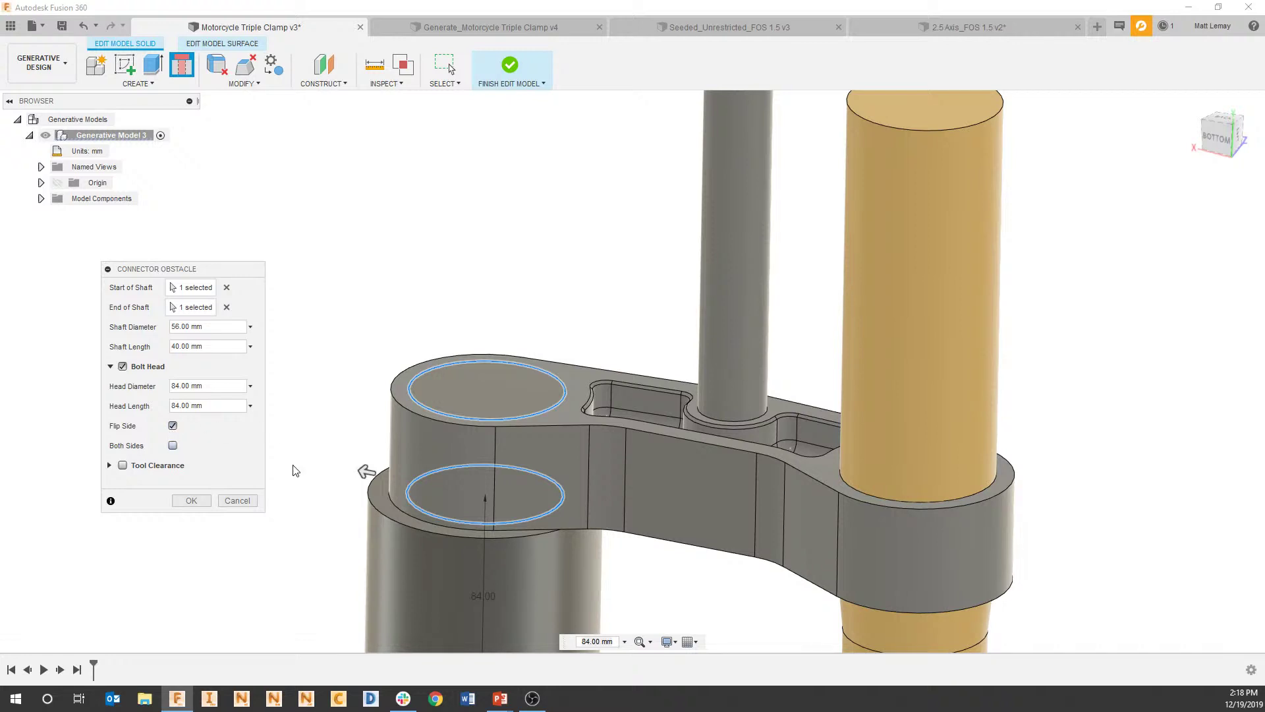
scroll(295, 470, down, 3)
click(173, 445)
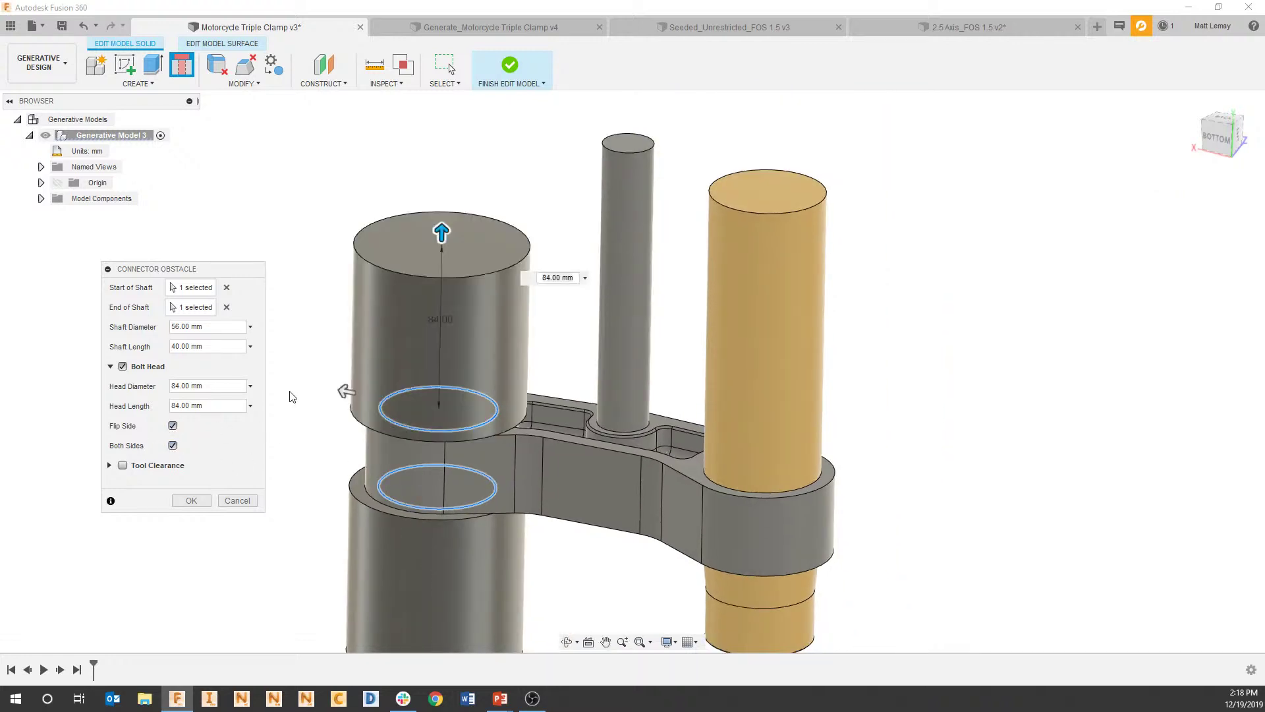
drag(343, 391, 313, 386)
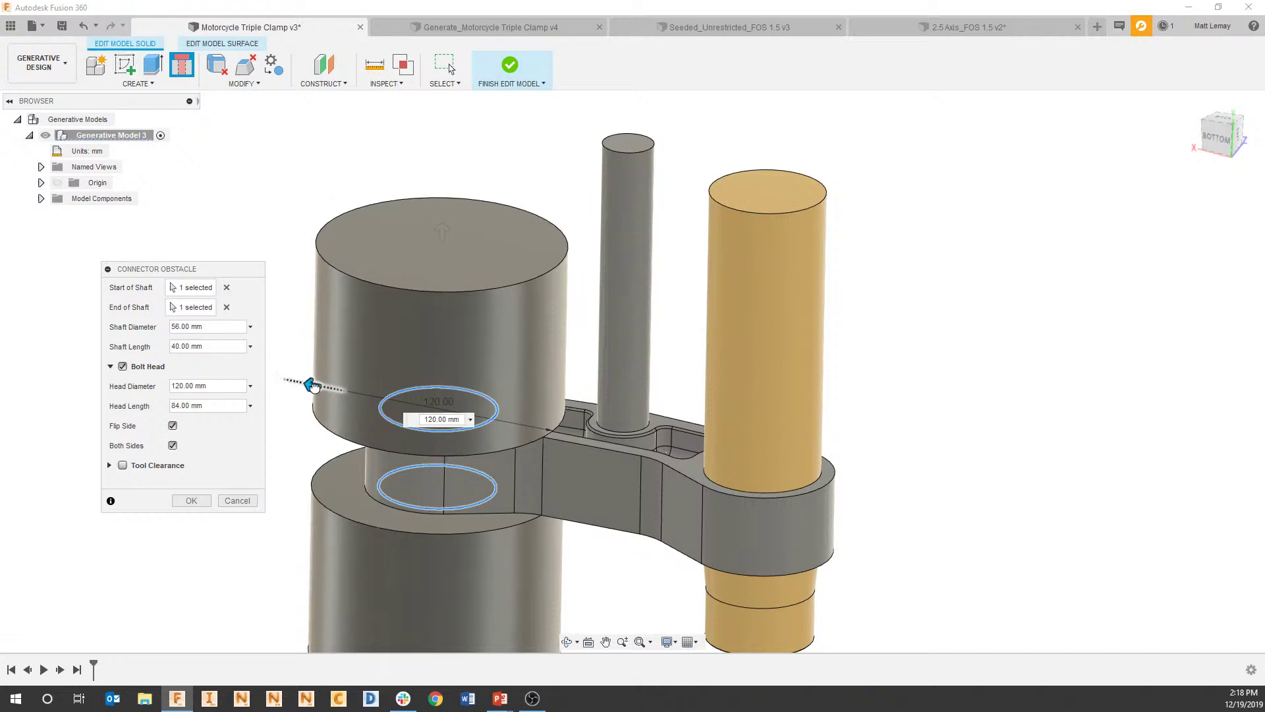
drag(440, 249, 439, 224)
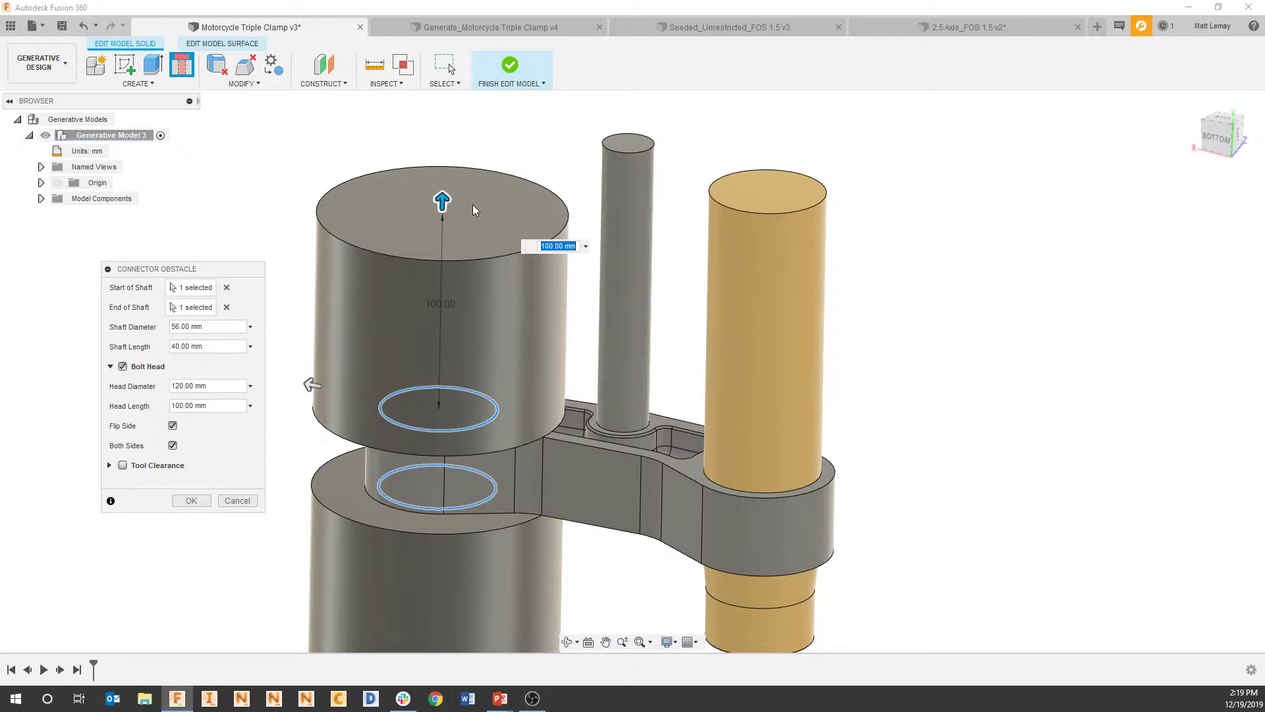
Switch to the PowerPoint slide show and advance to the Tip 4 Remove Features slide.
key(super+Tab)
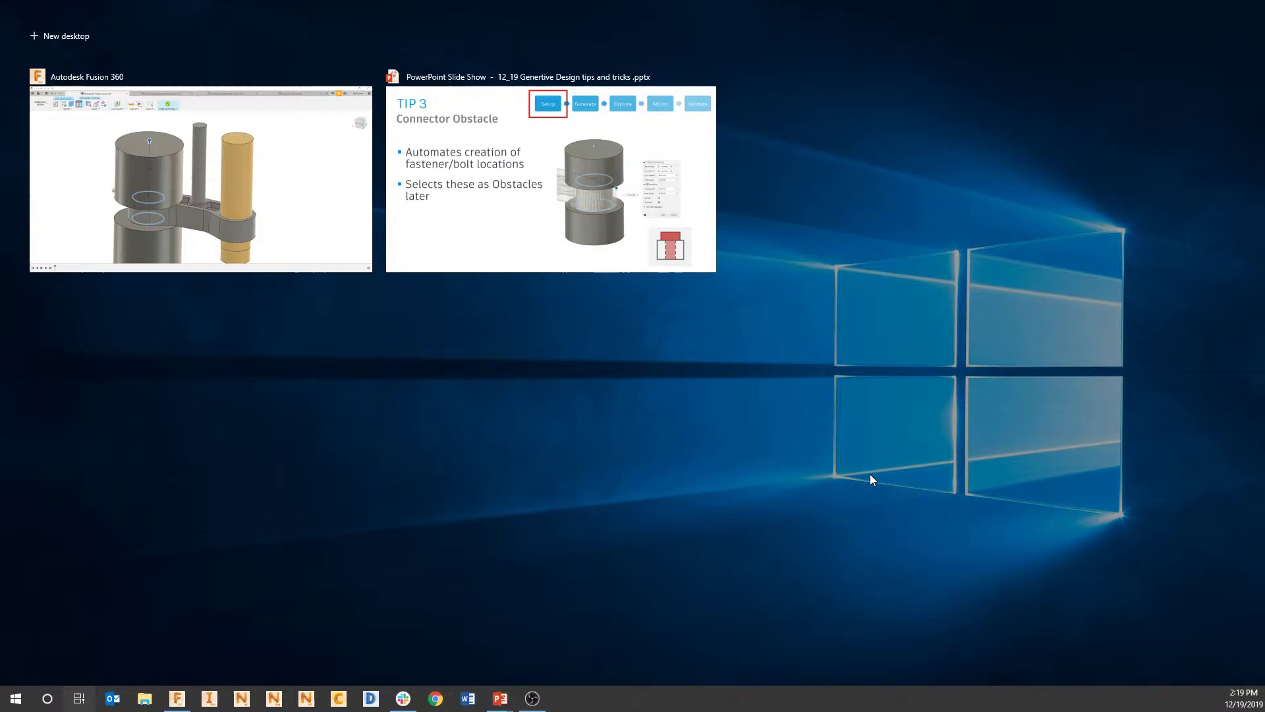
click(553, 219)
key(Right)
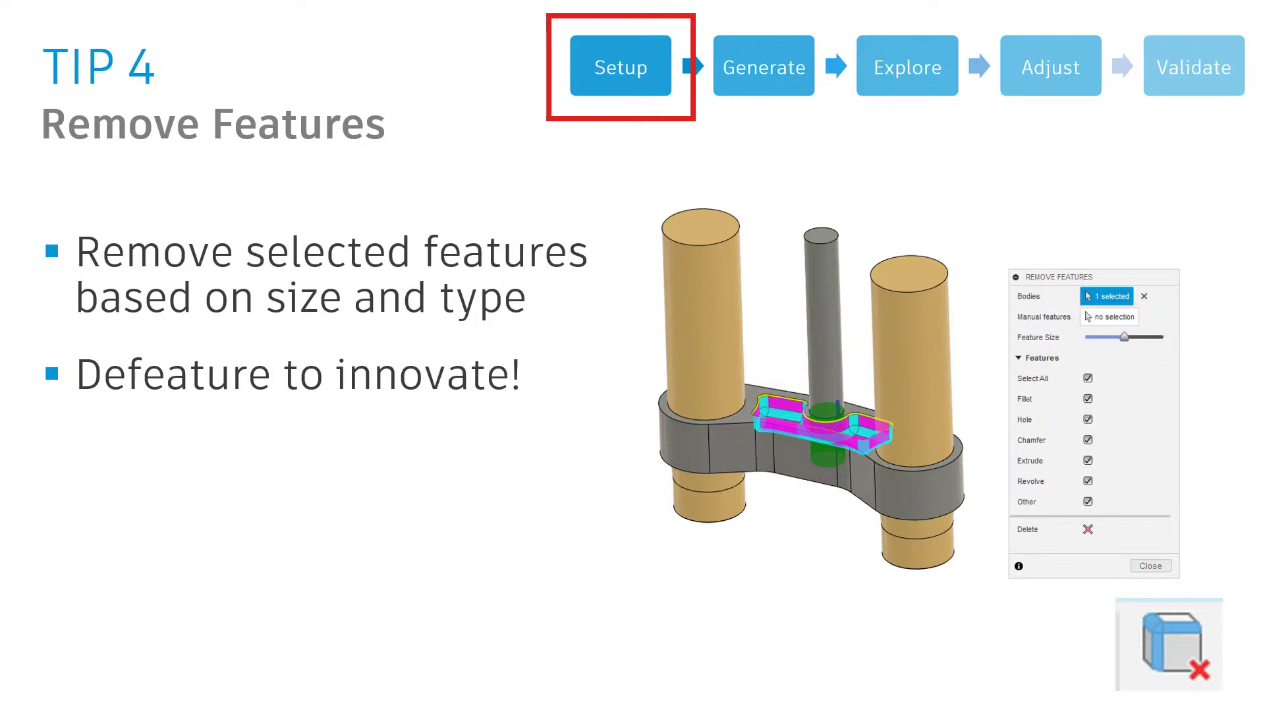
Switch back to Fusion 360 and cancel the connector obstacle.
key(super+Tab)
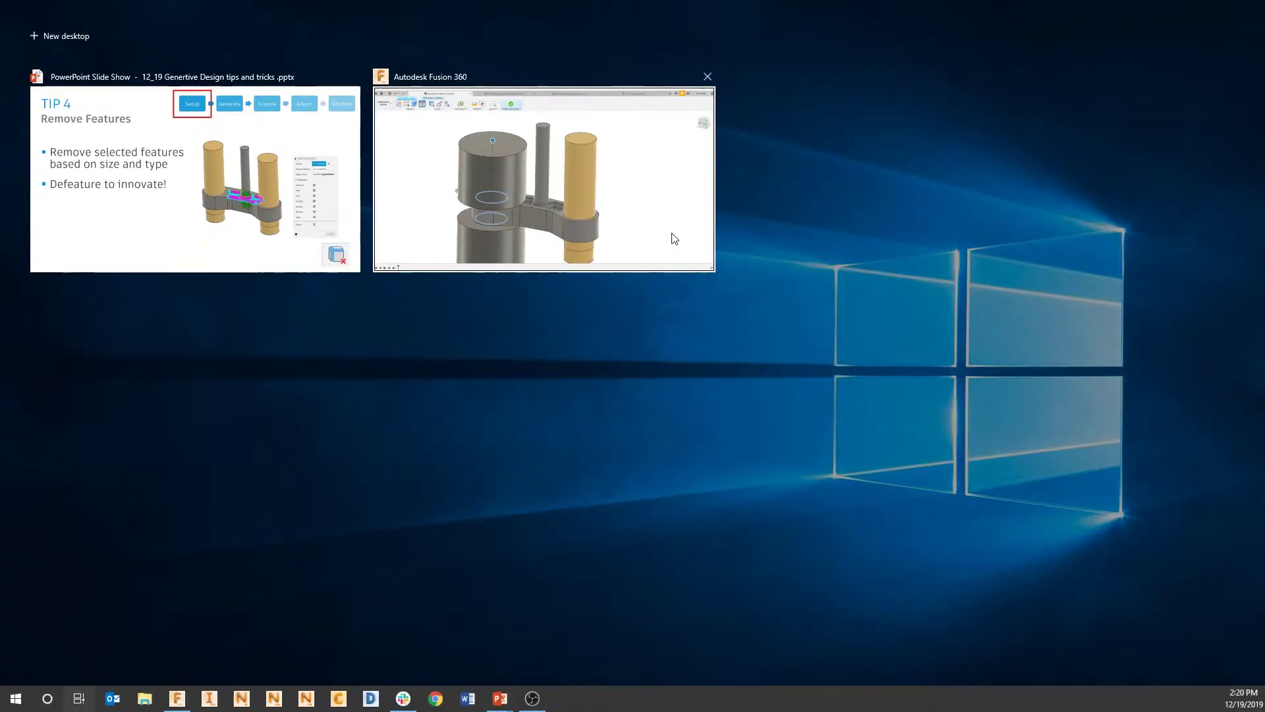
click(673, 237)
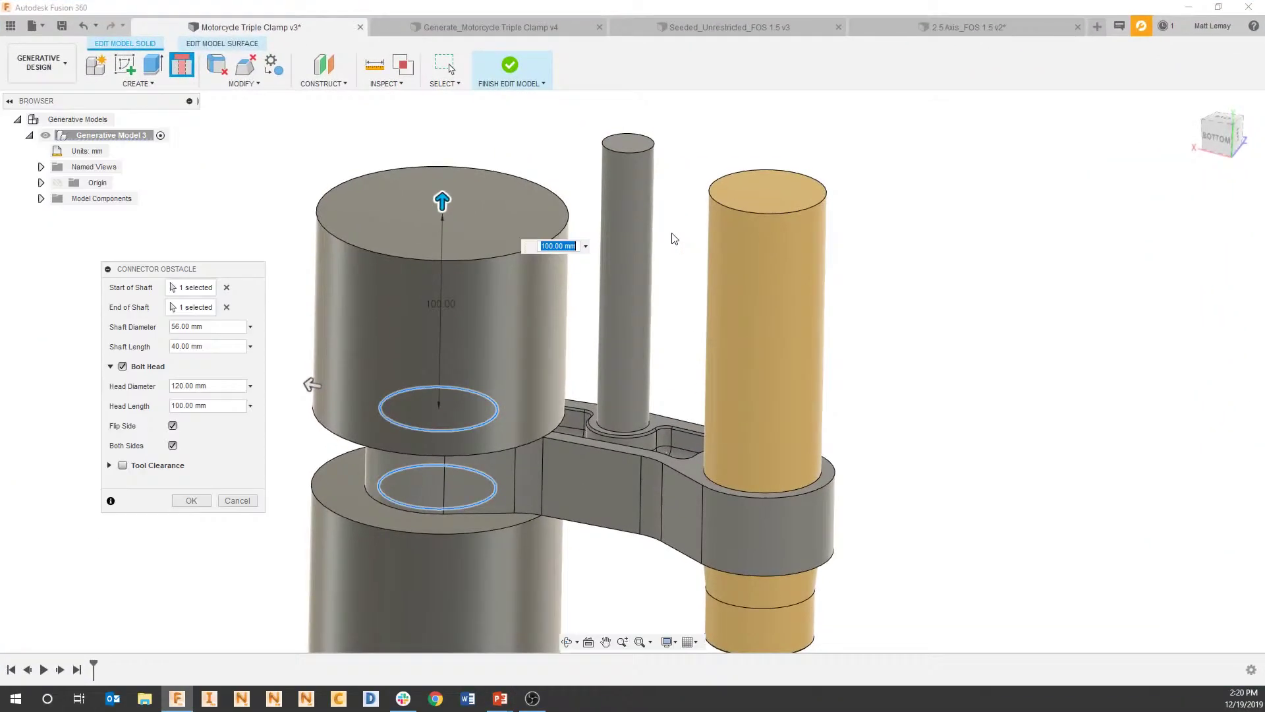
click(238, 502)
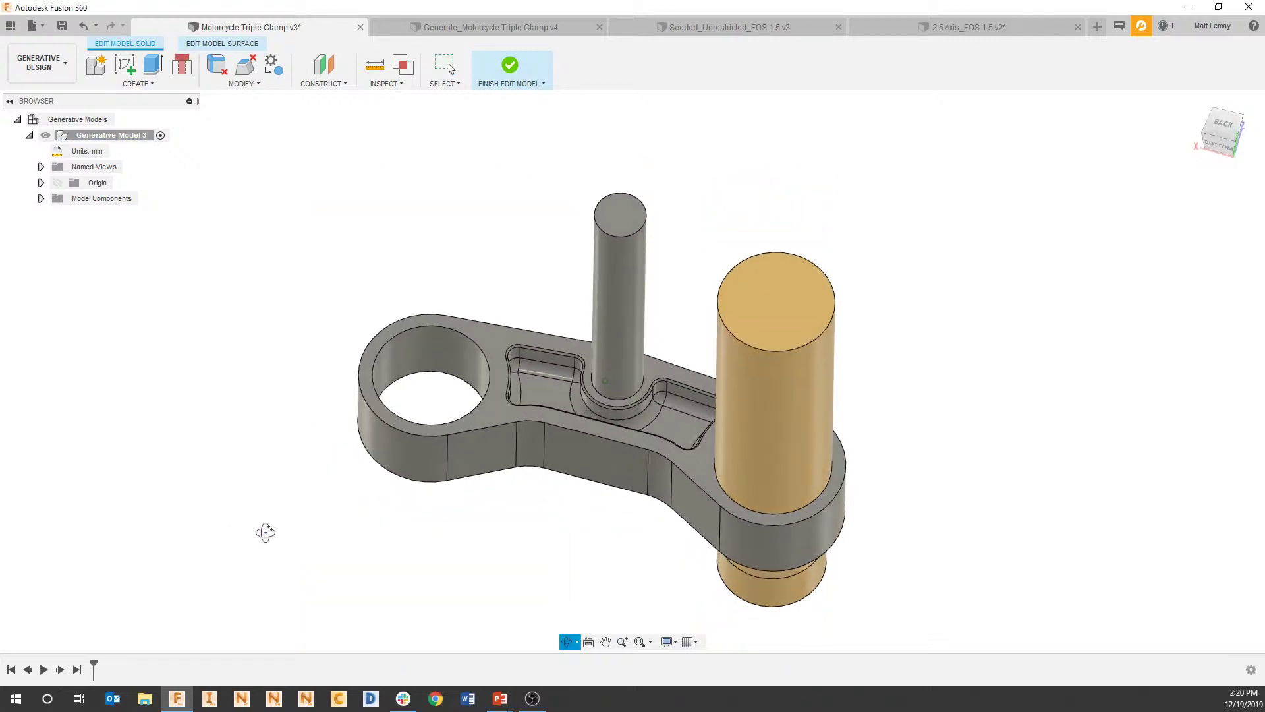
Start the Remove Features command and select the triple clamp body for feature detection.
scroll(522, 374, up, 3)
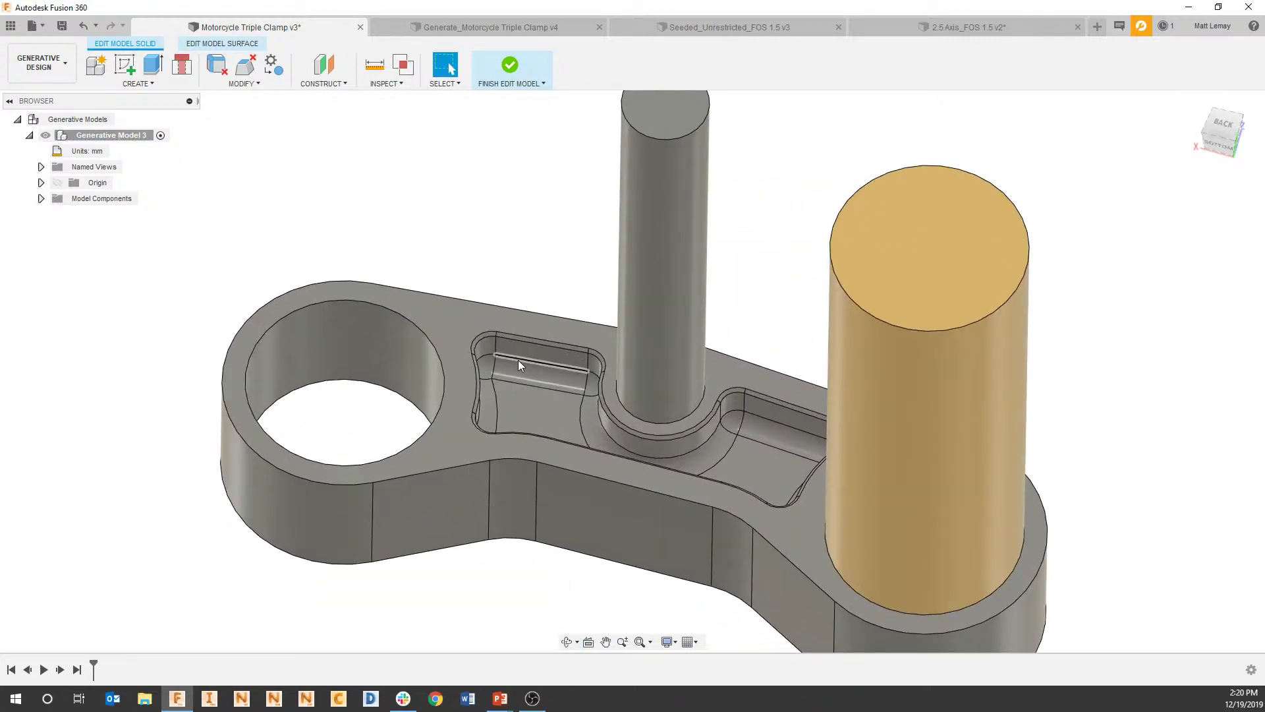
scroll(633, 458, down, 2)
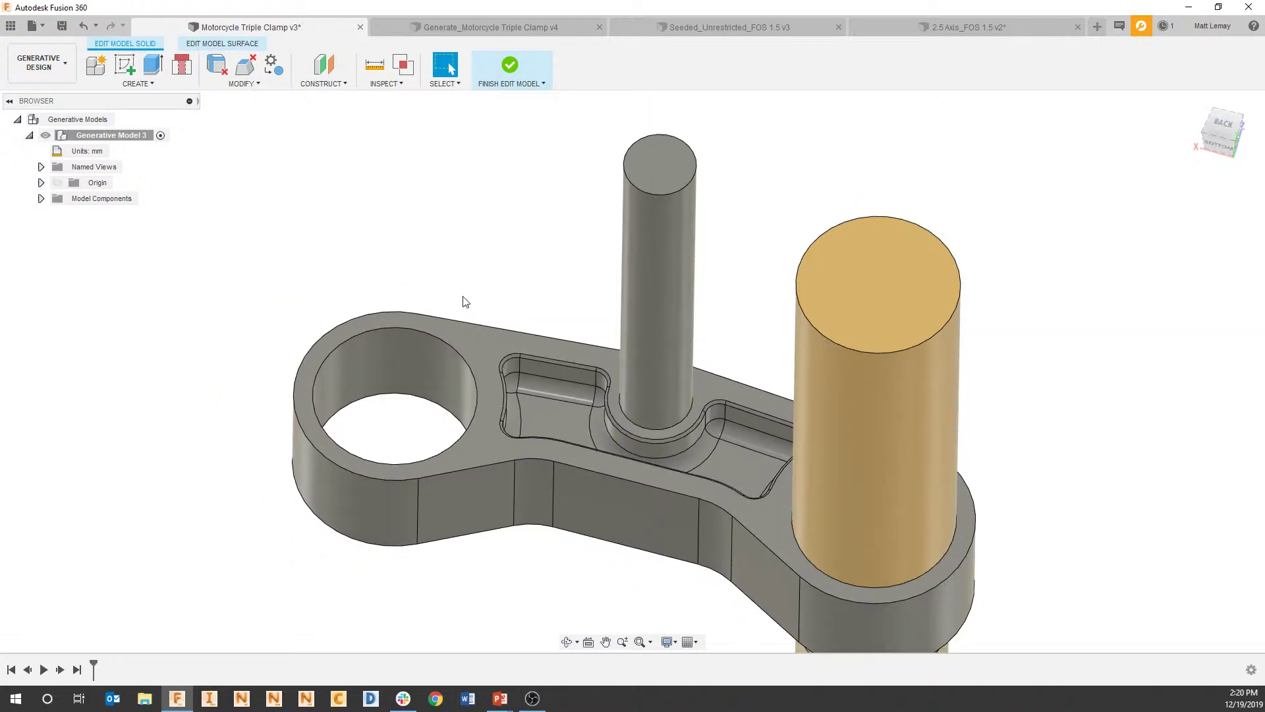
click(251, 84)
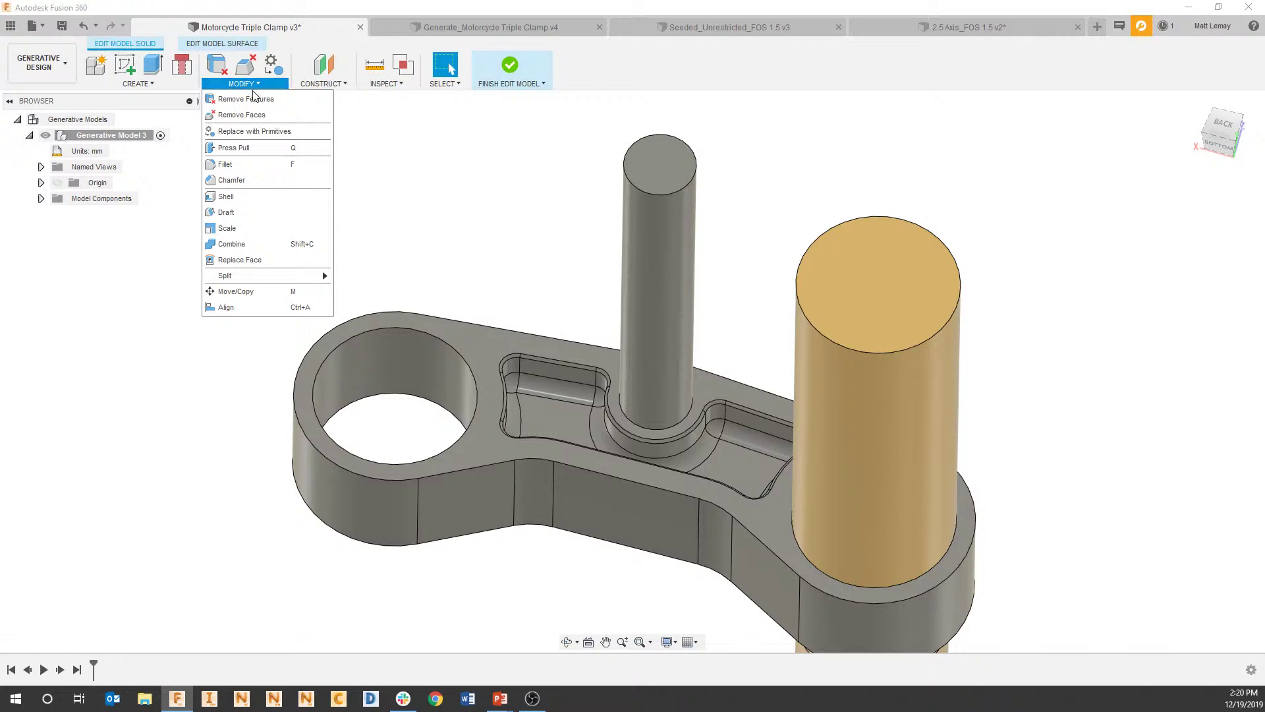
click(253, 100)
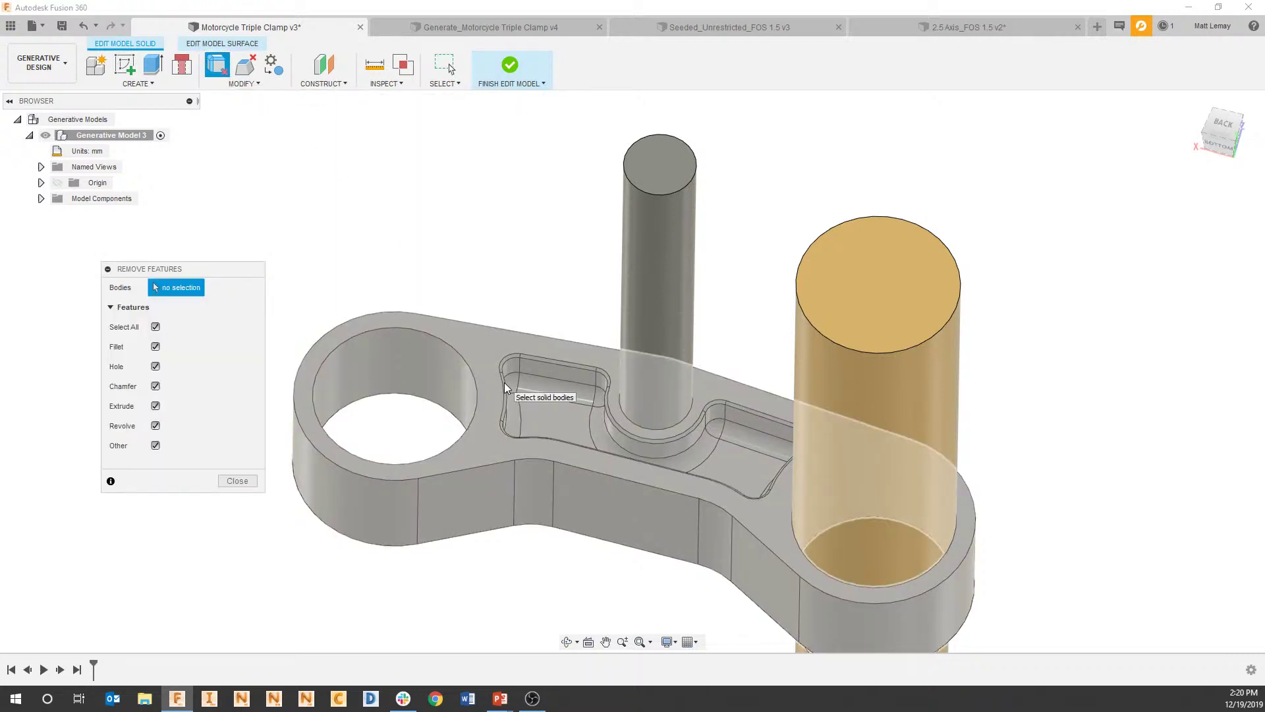
click(504, 383)
shift+middle_drag(505, 388, 483, 370)
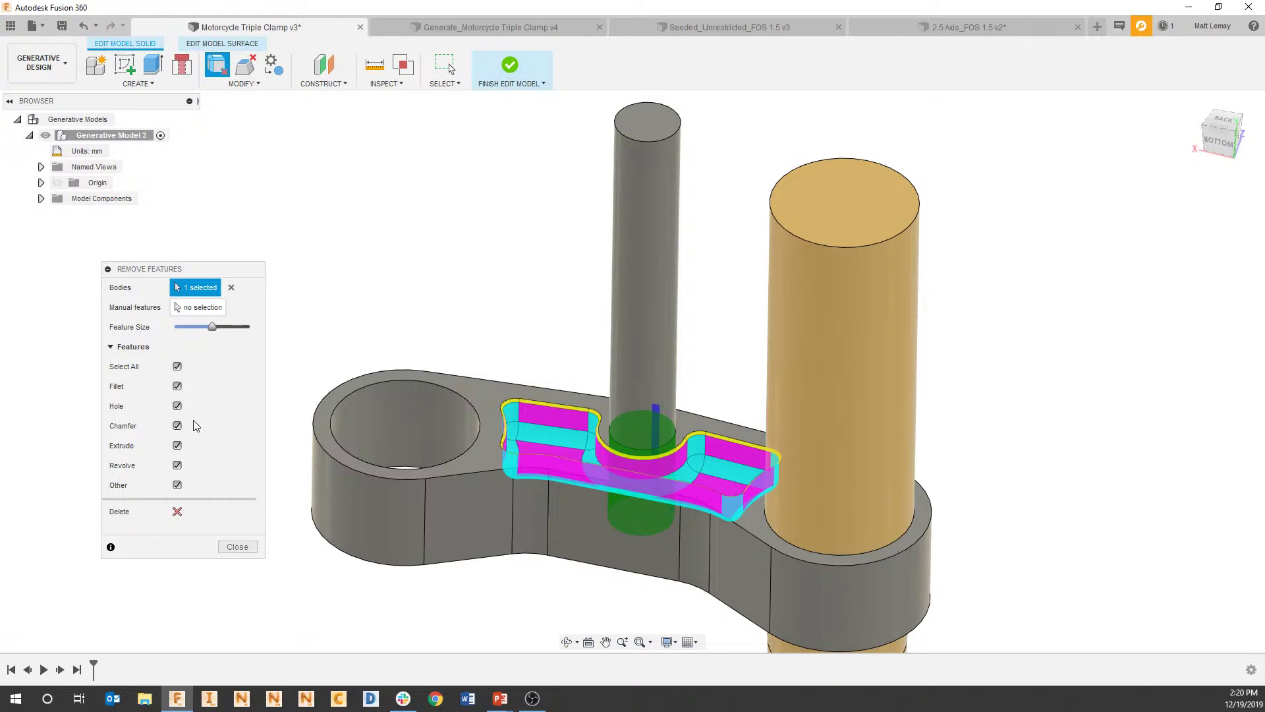
Exclude holes from the features to remove, try a much larger feature size, and reduce it to slightly above the midpoint.
scroll(631, 452, up, 2)
scroll(631, 452, up, 2)
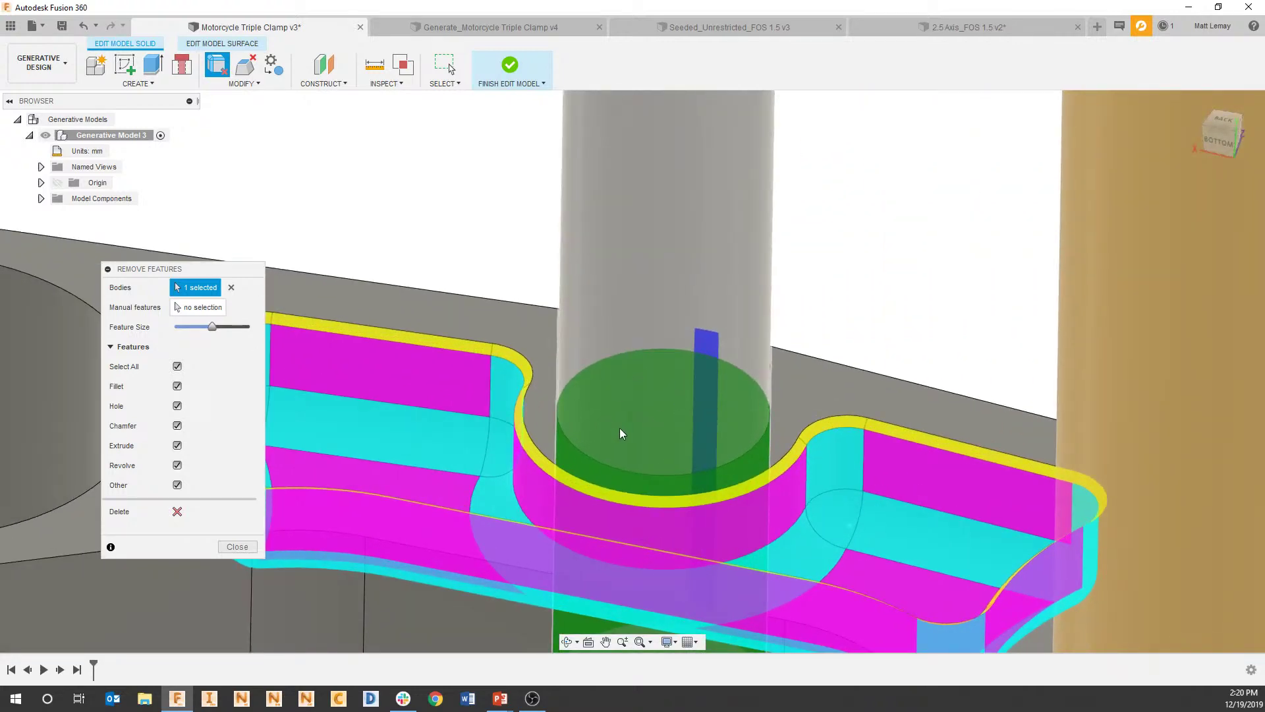
scroll(702, 434, down, 5)
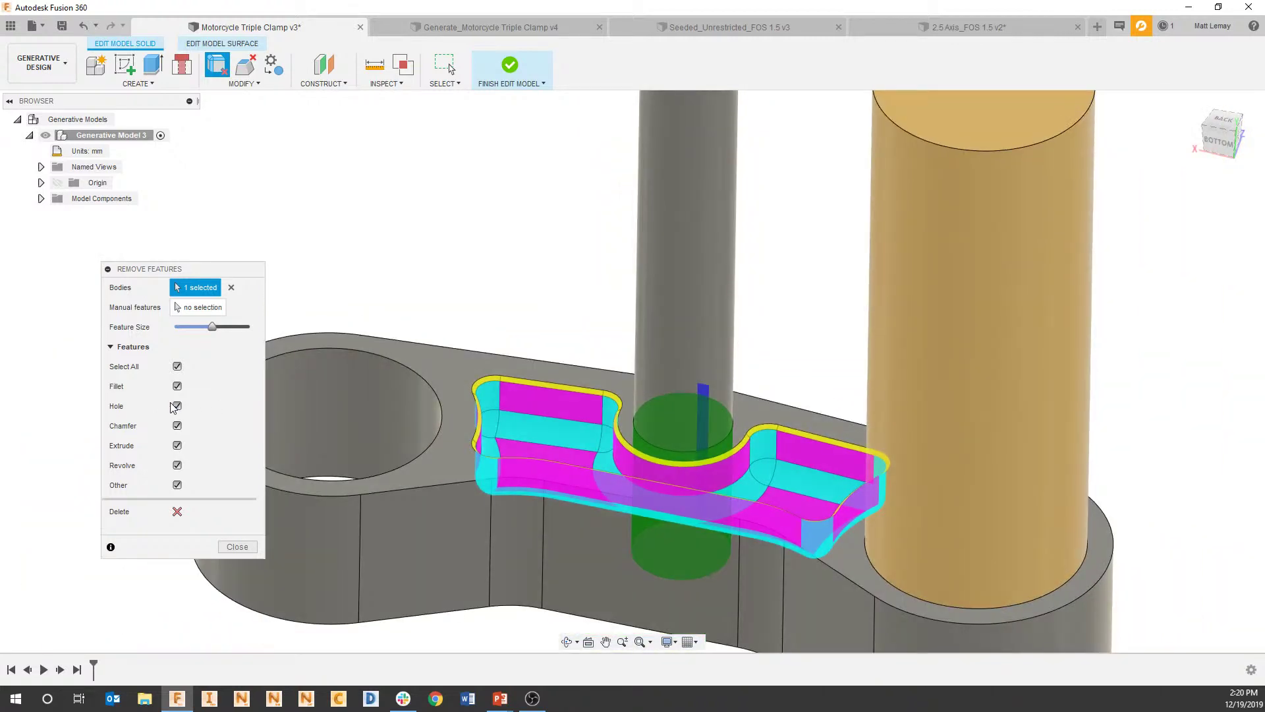
click(178, 406)
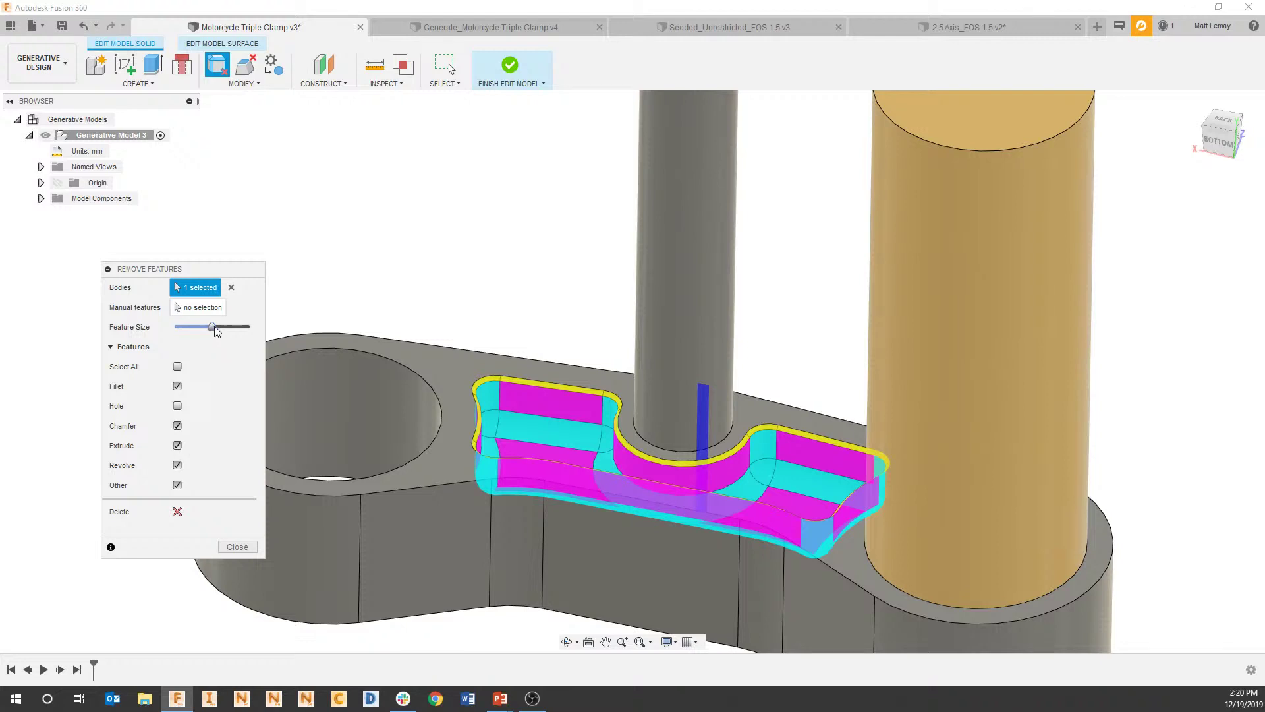
drag(218, 331, 239, 328)
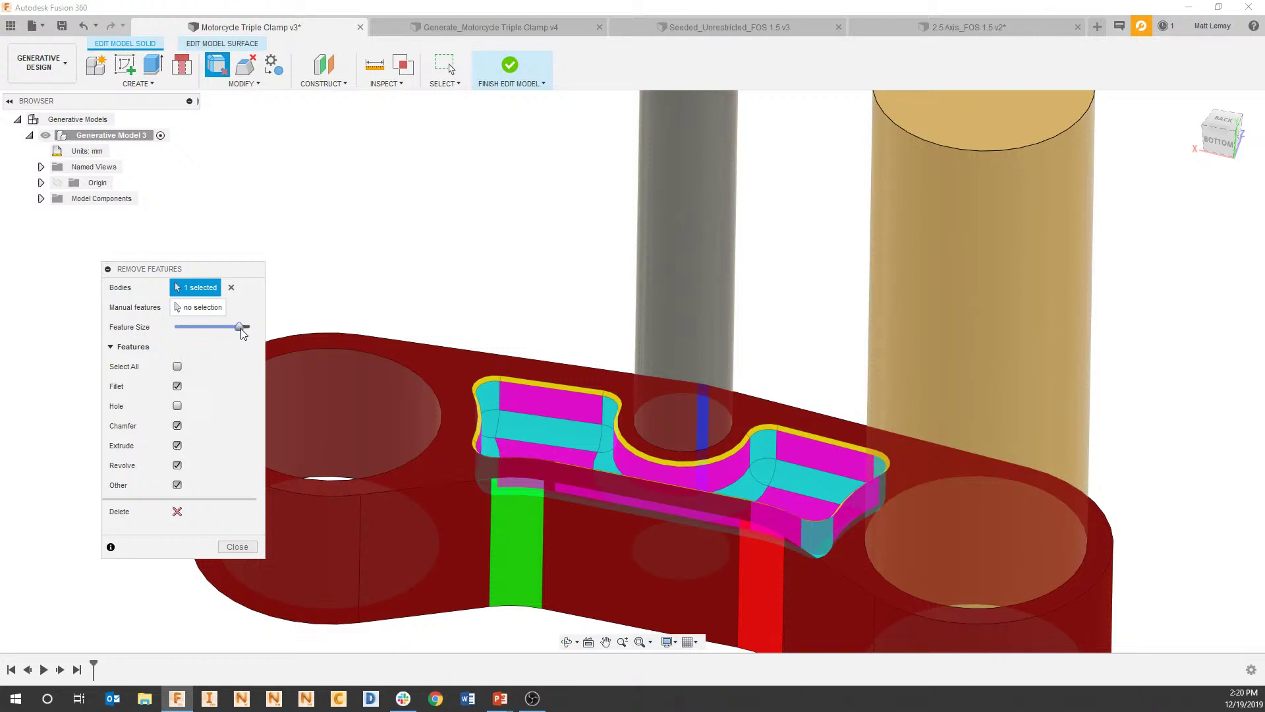
drag(242, 333, 220, 336)
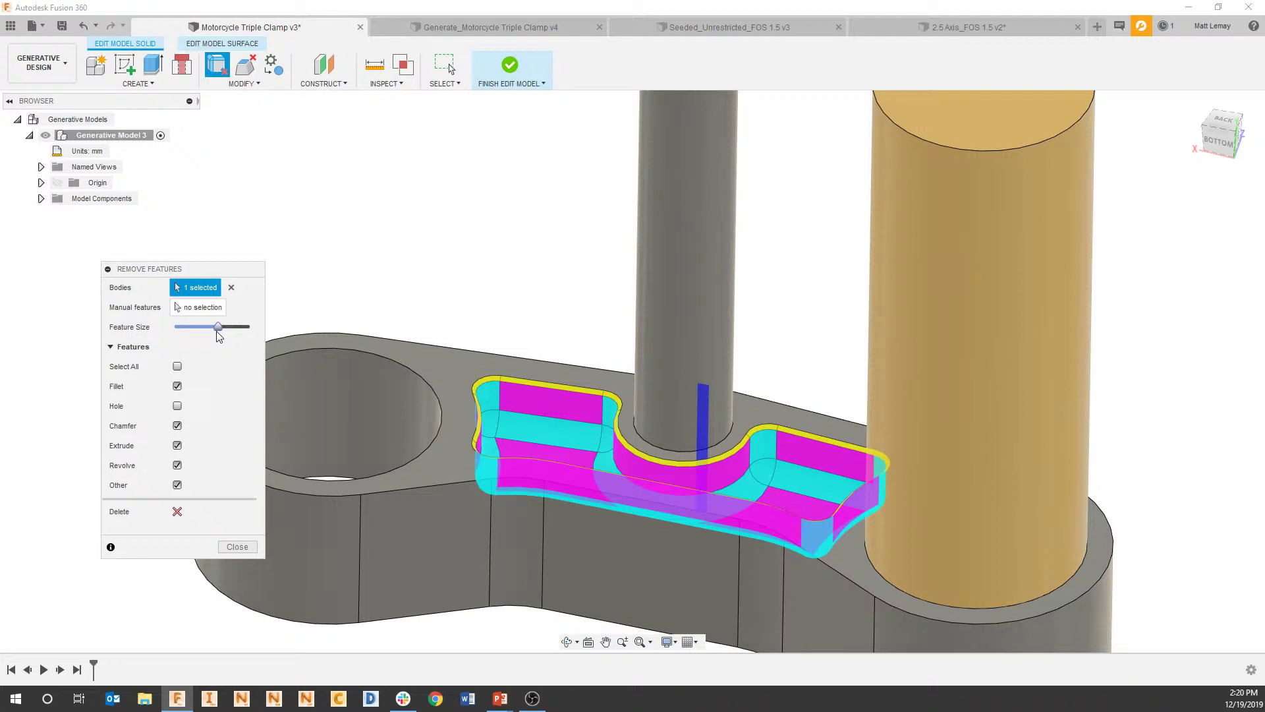
scroll(473, 452, down, 5)
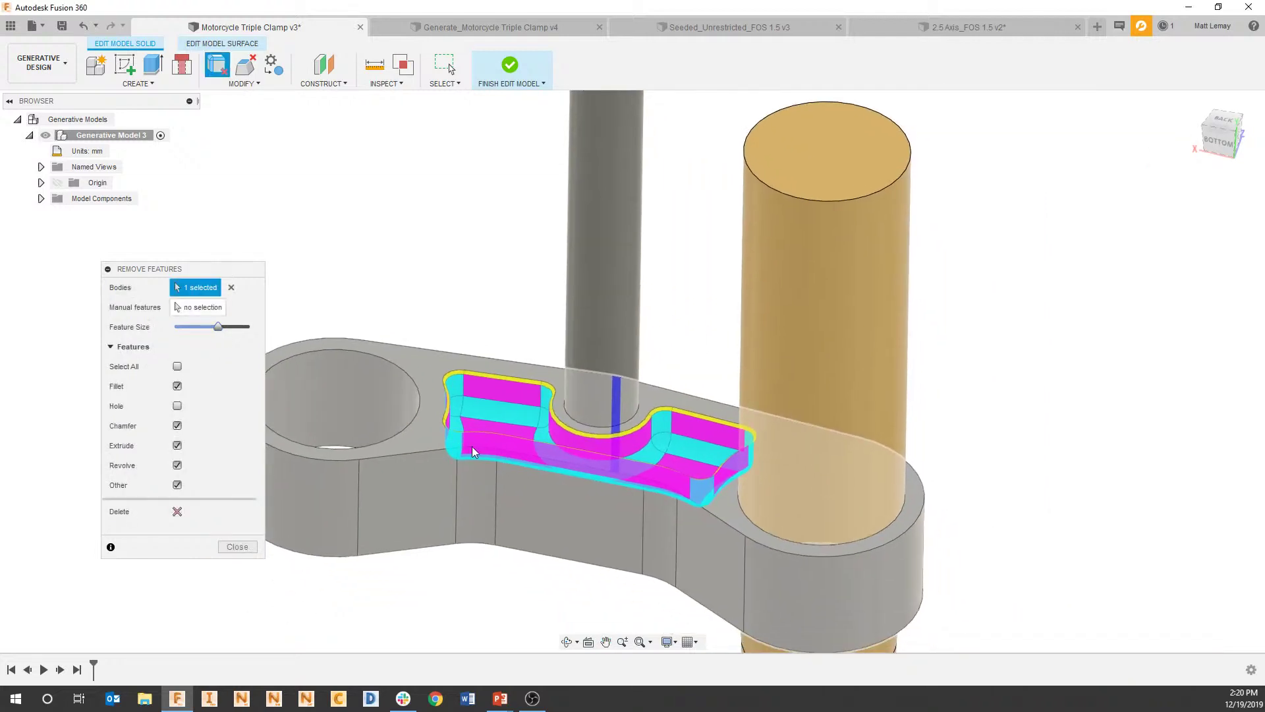
Delete the detected pocket features from the triple clamp body and finish Remove Features.
click(177, 513)
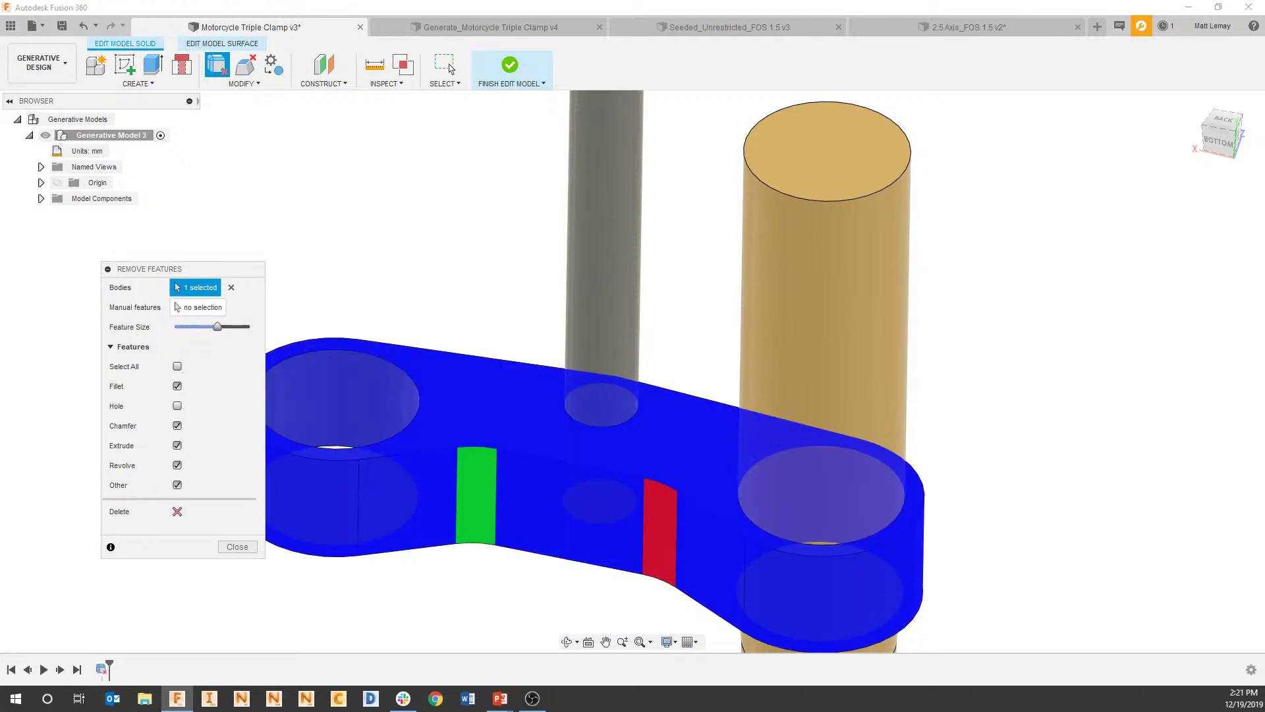
scroll(504, 493, down, 1)
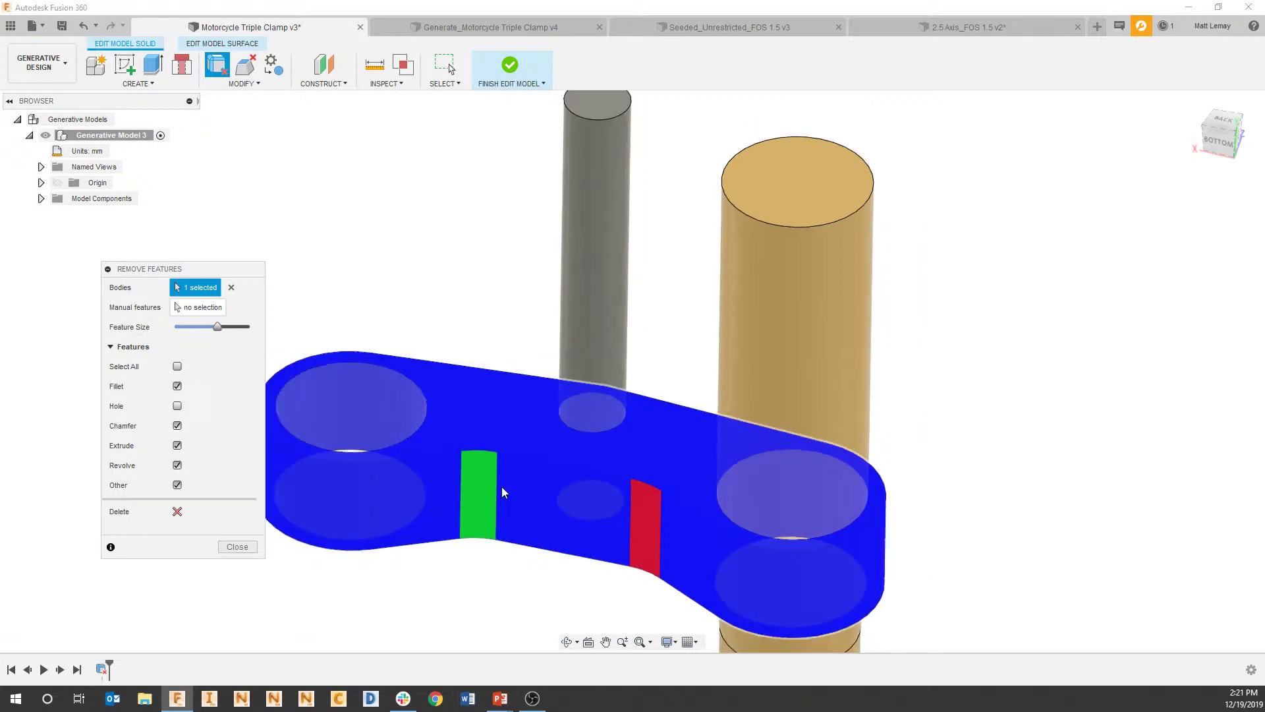
click(238, 547)
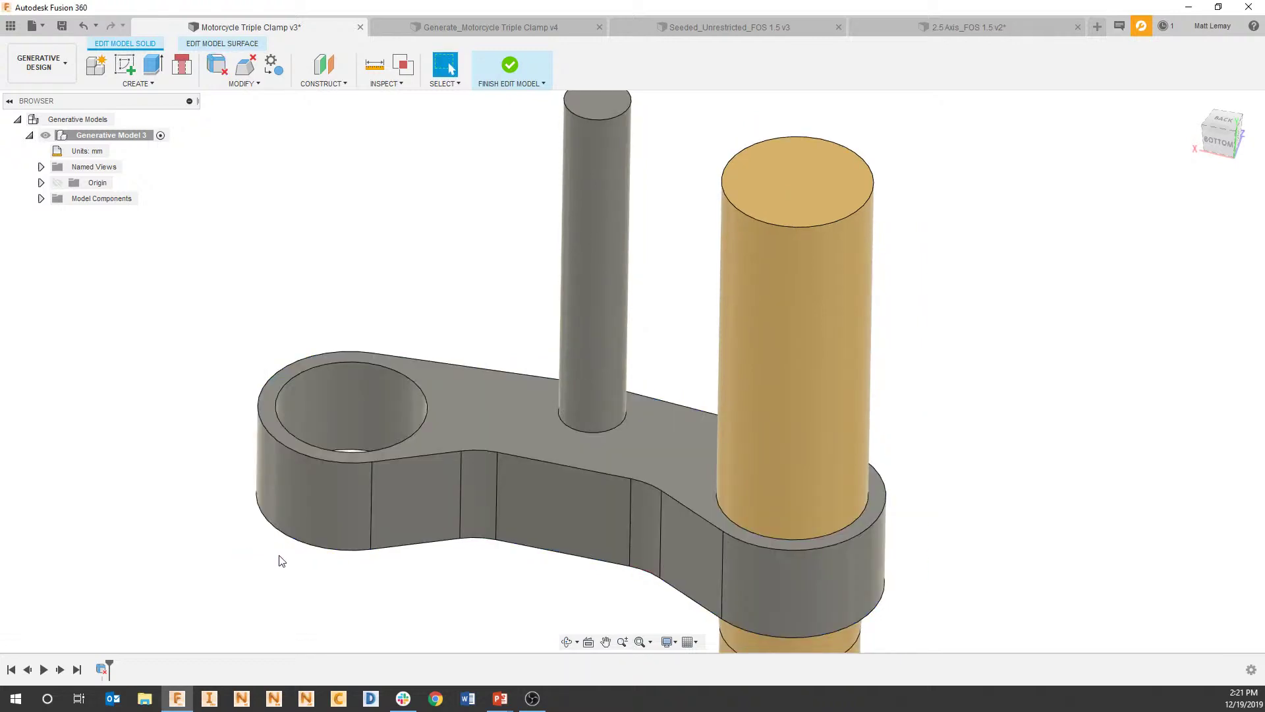
Inspect the simplified clamp and undo the feature removal.
shift+middle_drag(279, 556, 526, 444)
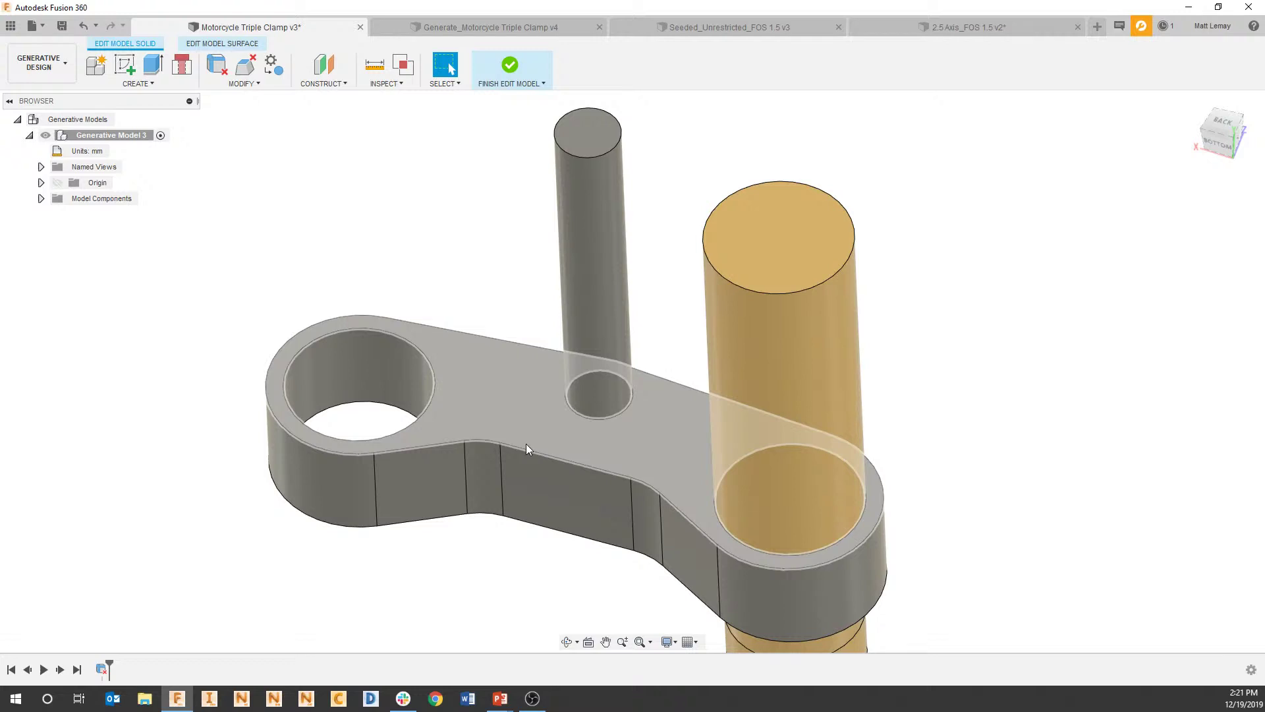
key(ctrl+z)
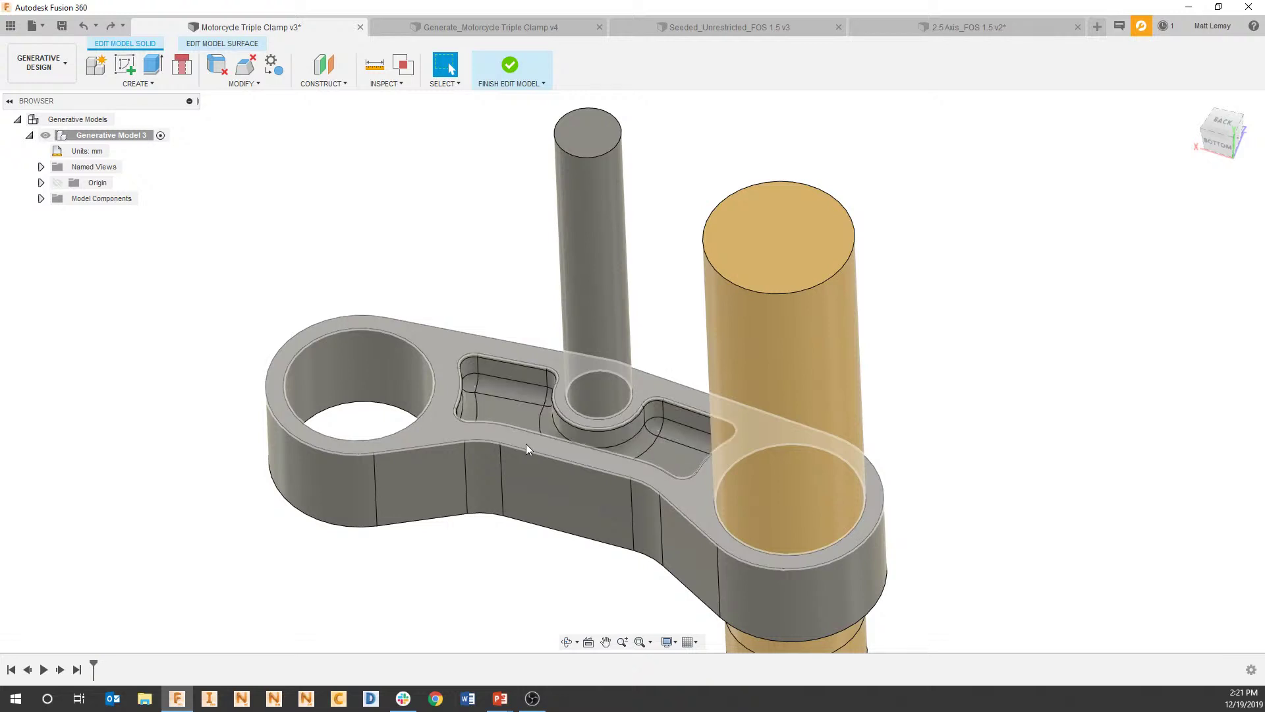
Switch to the PowerPoint slide show and advance to the Tip 5 Clone & Edit Model/Study slide.
key(alt+Tab)
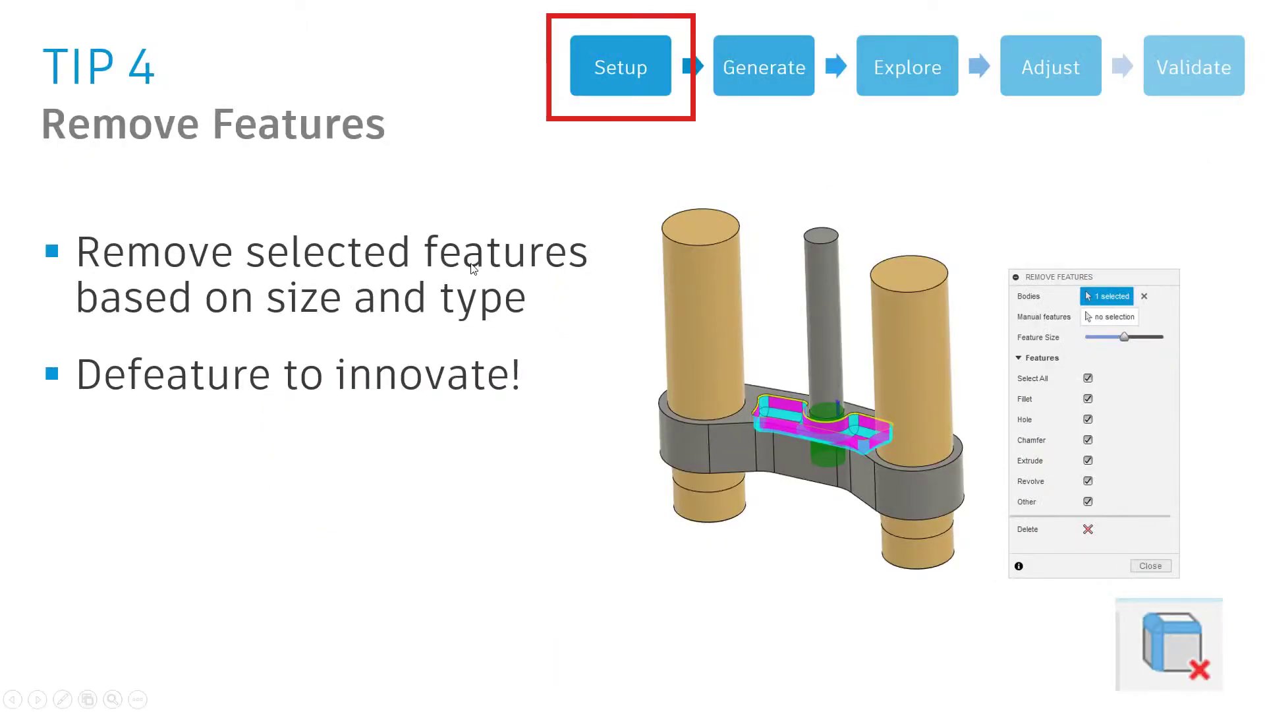
key(Right)
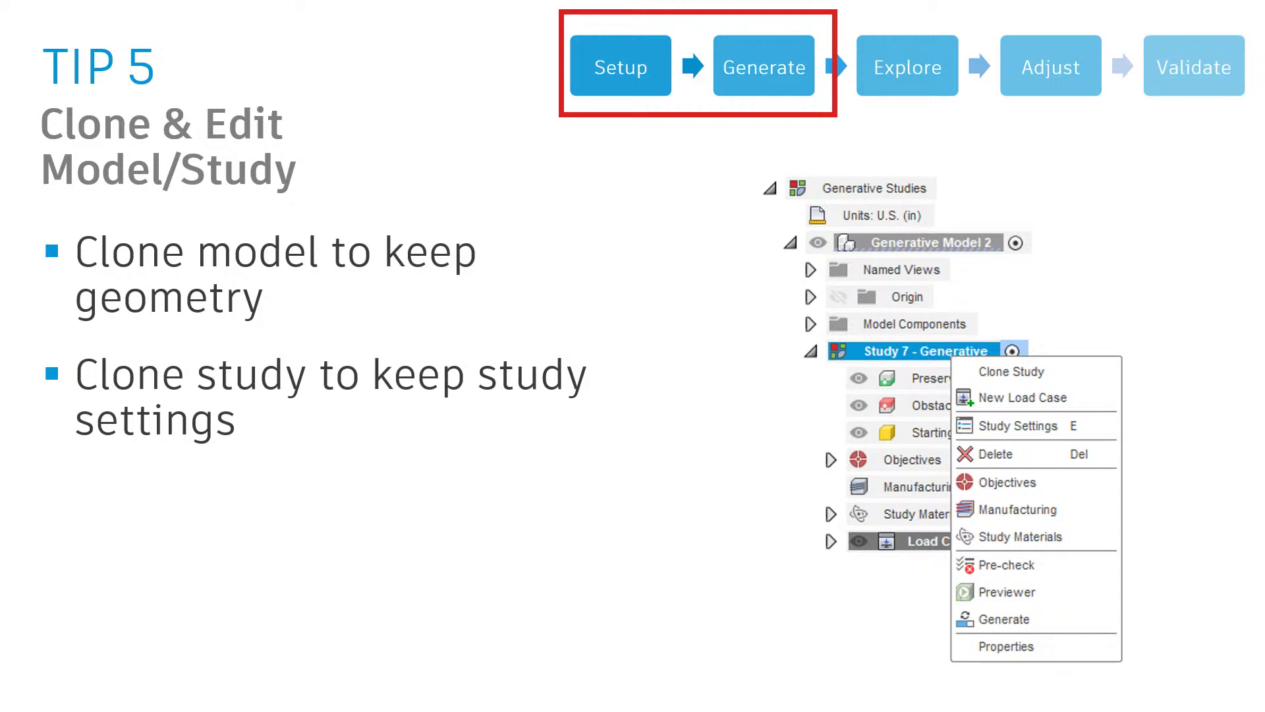
Switch to Autodesk Fusion 360 and clone Generative Model 3 together with its Study 9 - Generative.
key(super+Tab)
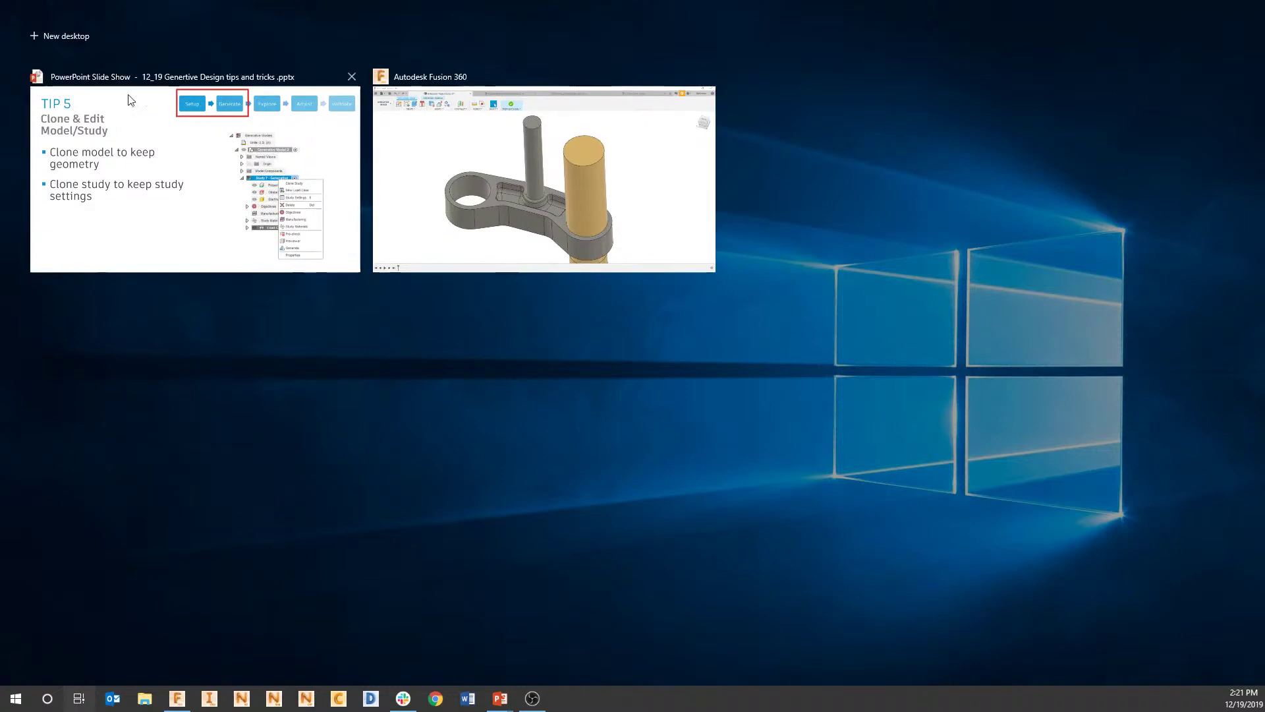
click(691, 208)
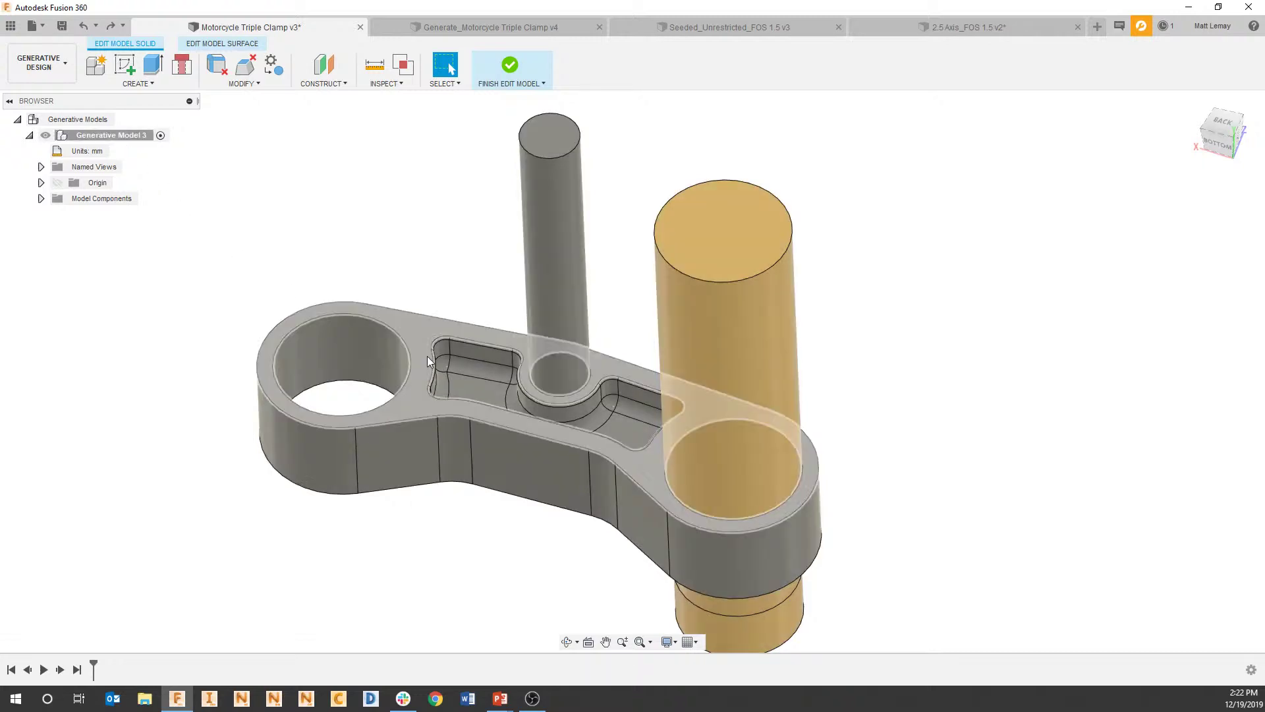
right_click(122, 135)
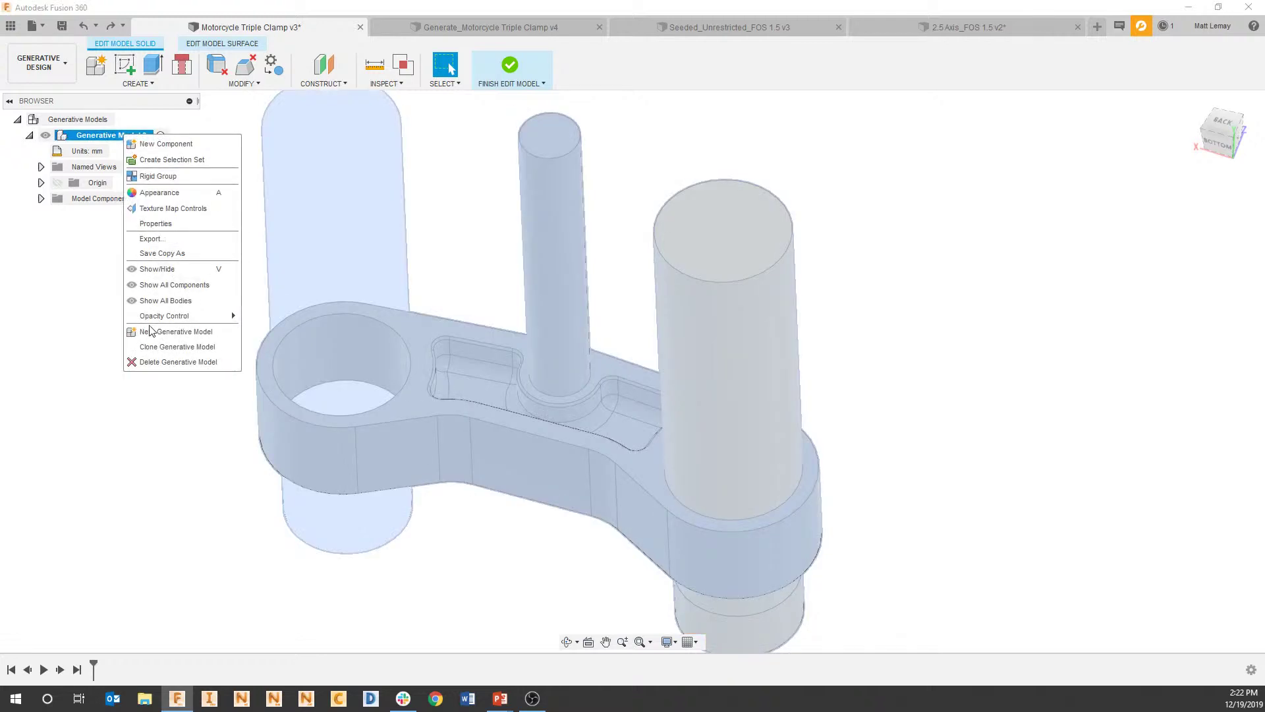
click(156, 346)
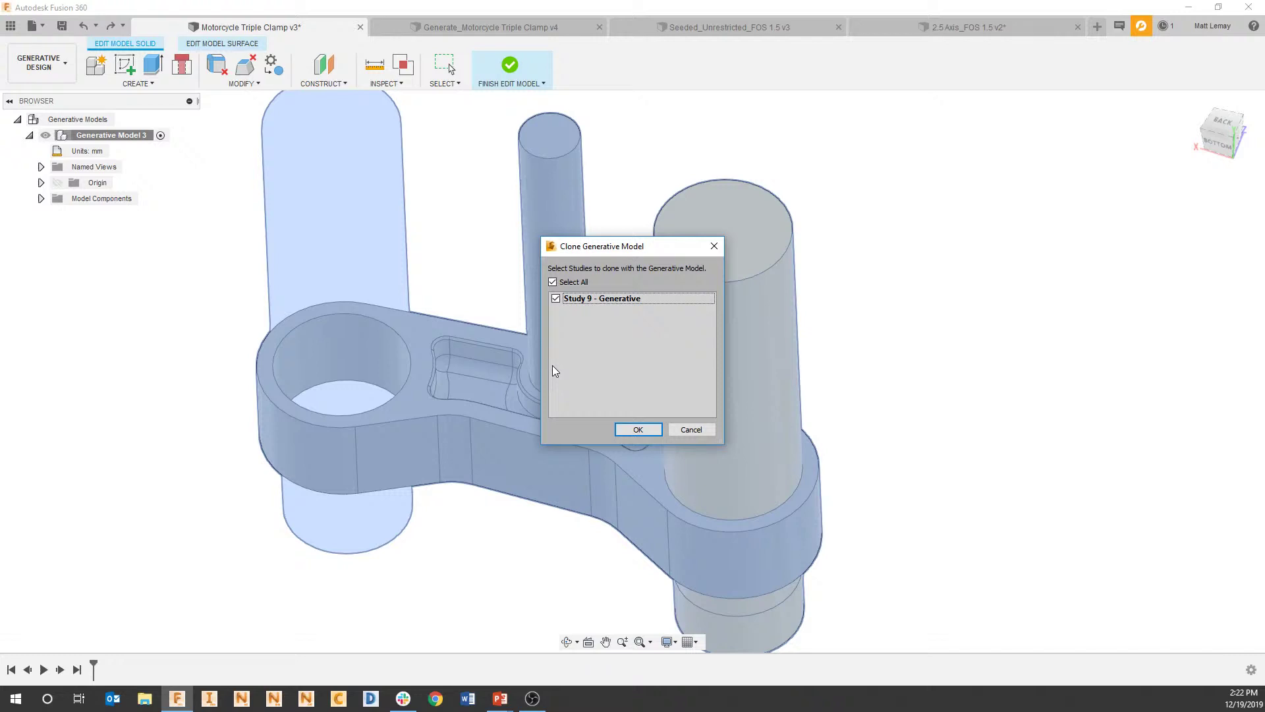
click(638, 430)
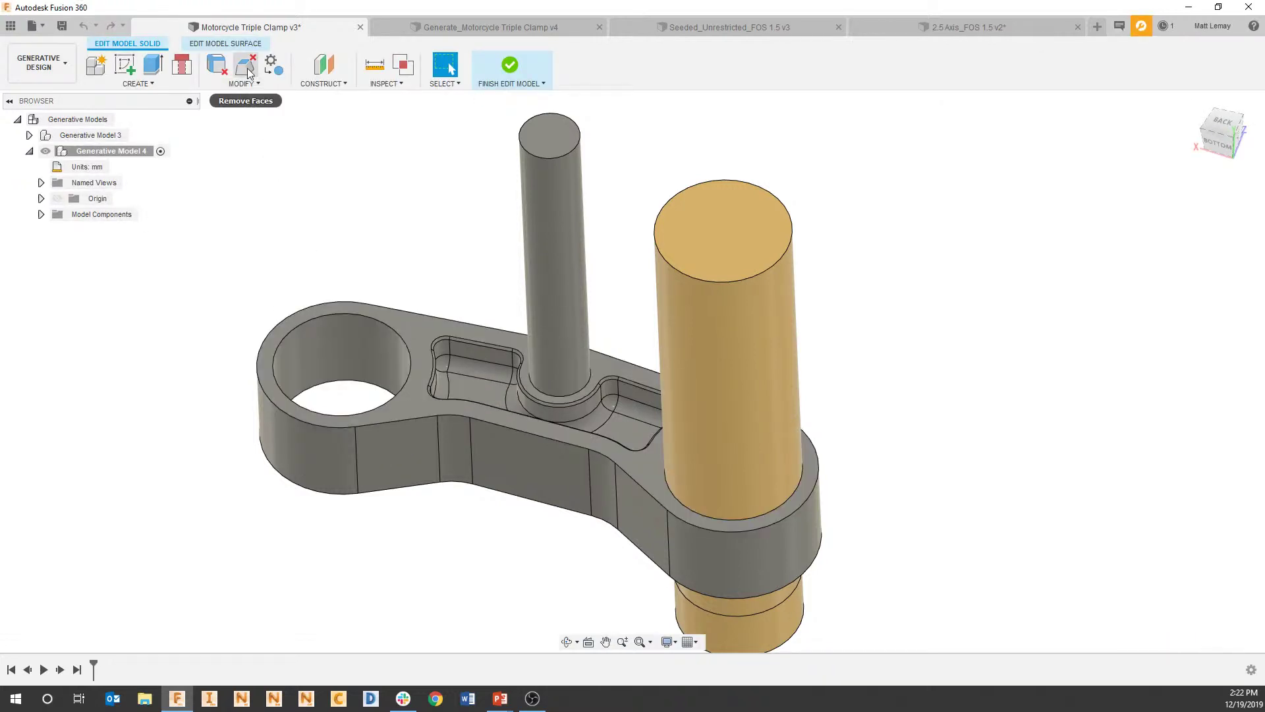
Use Remove Features to delete the pocket features from the cloned model's triple clamp body, leaving holes excluded.
click(216, 66)
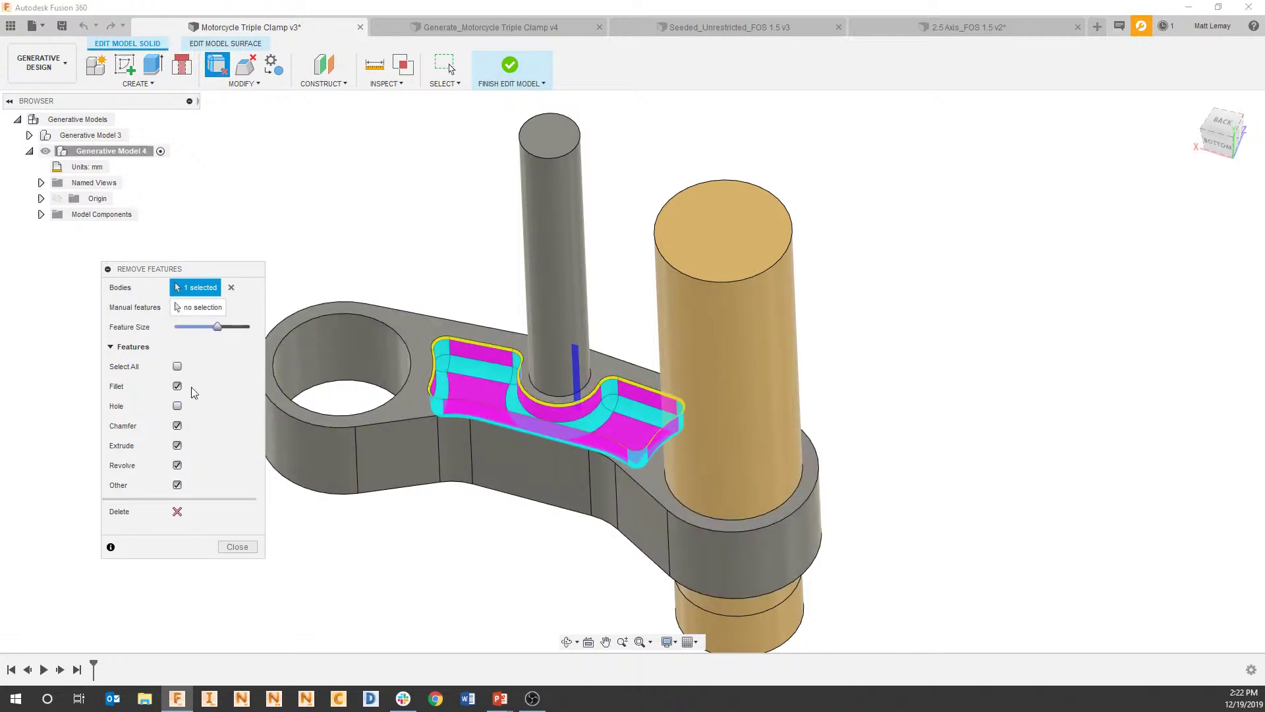
click(235, 547)
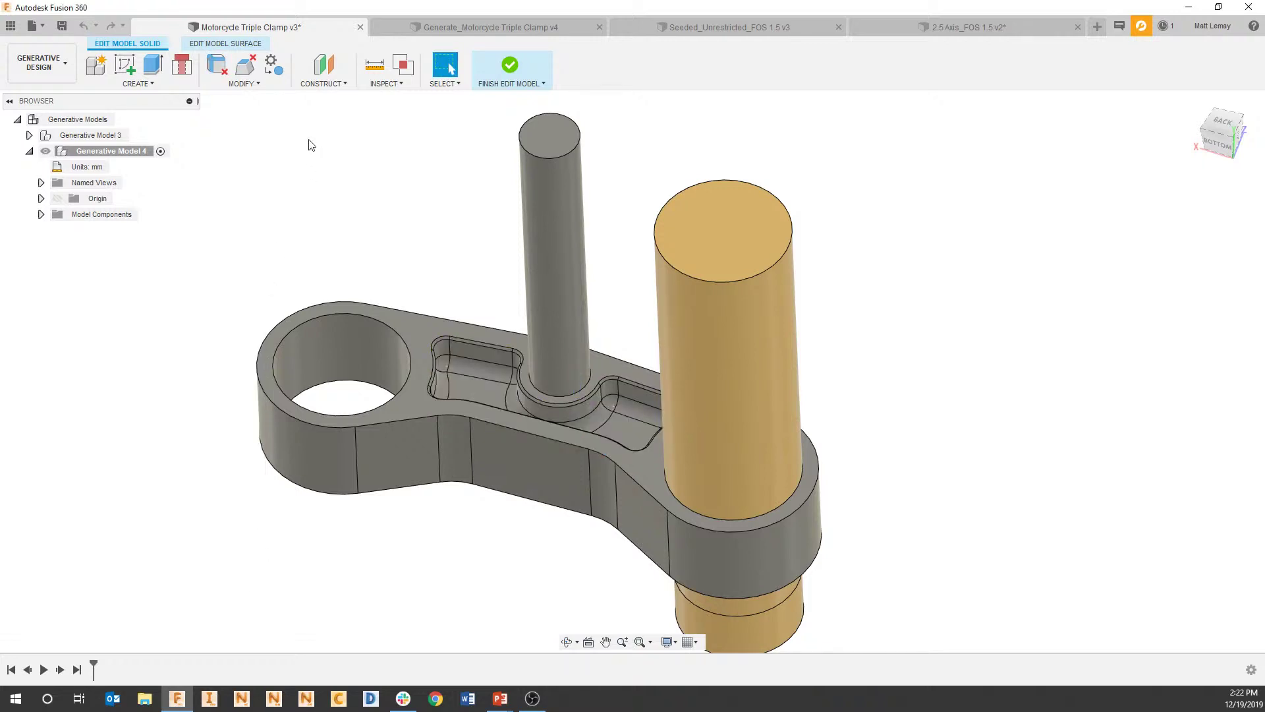
click(217, 66)
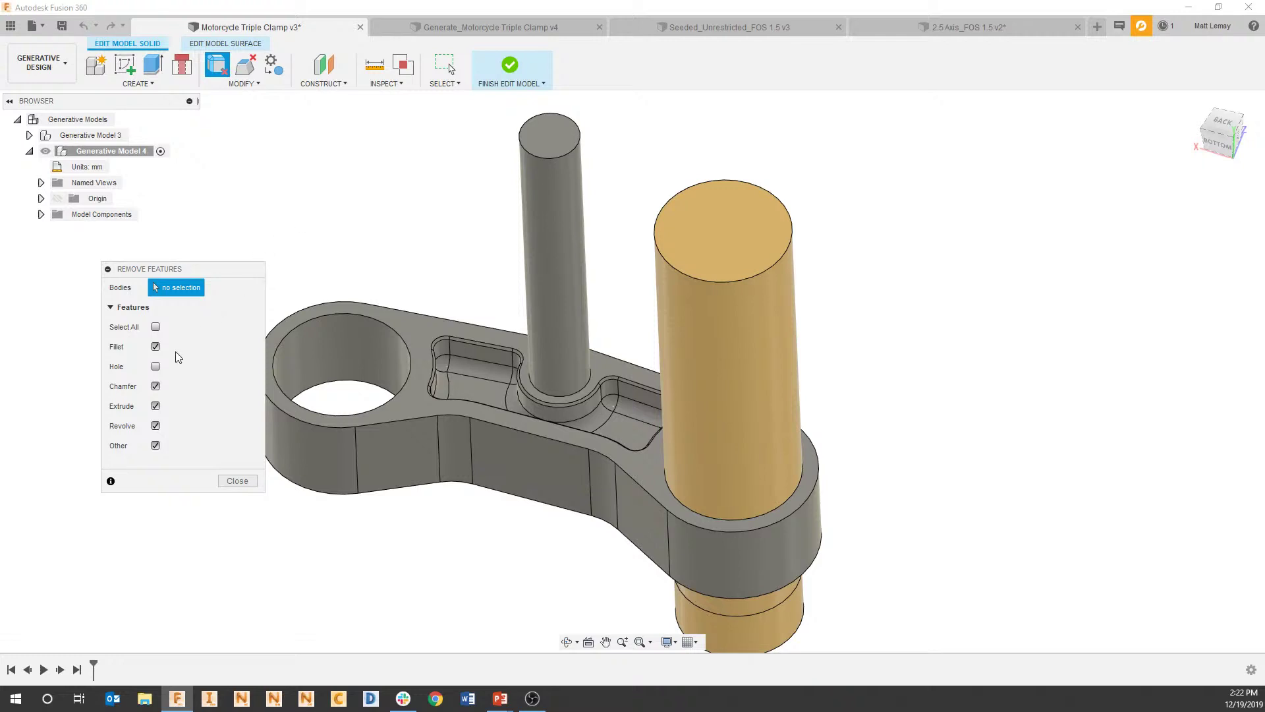
click(377, 373)
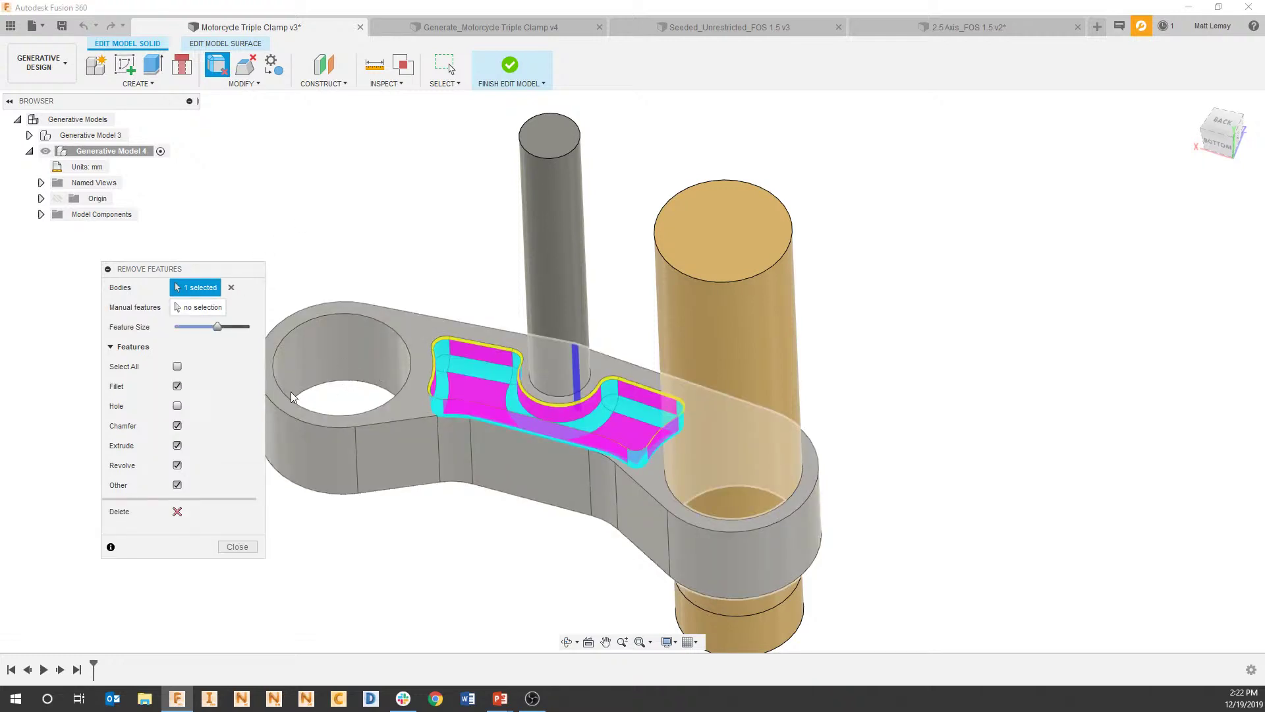
click(177, 518)
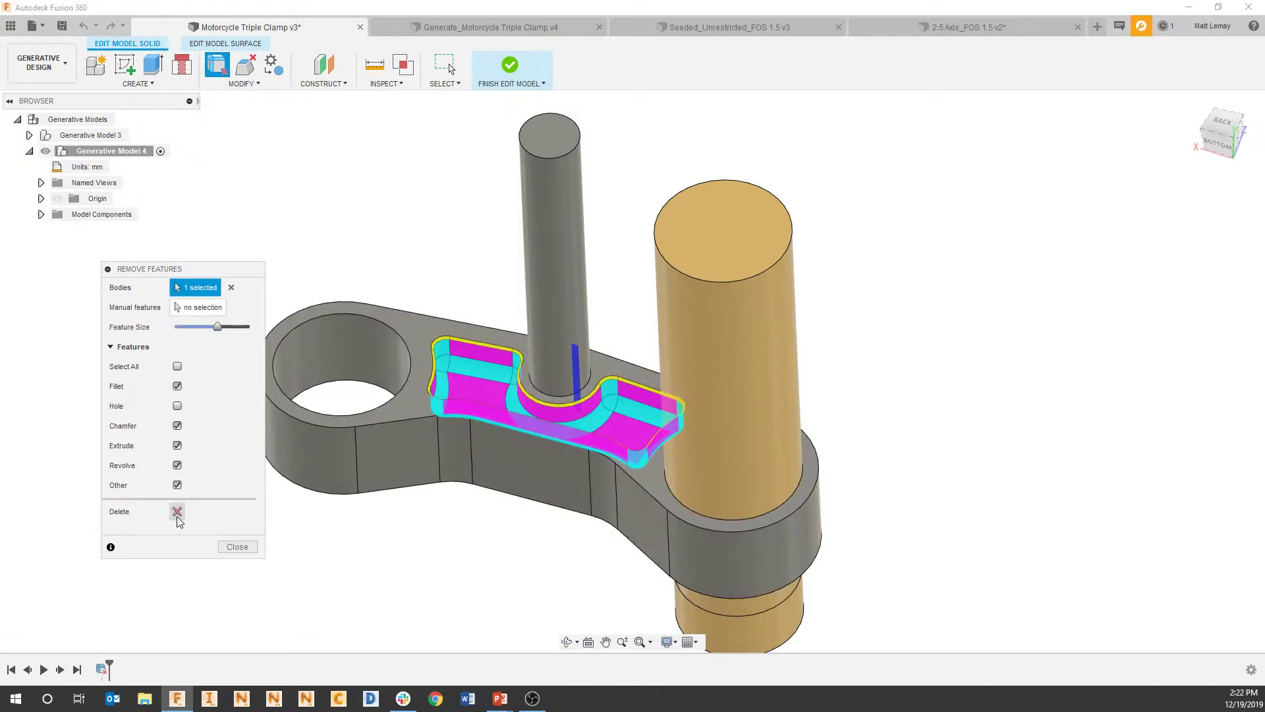
click(238, 547)
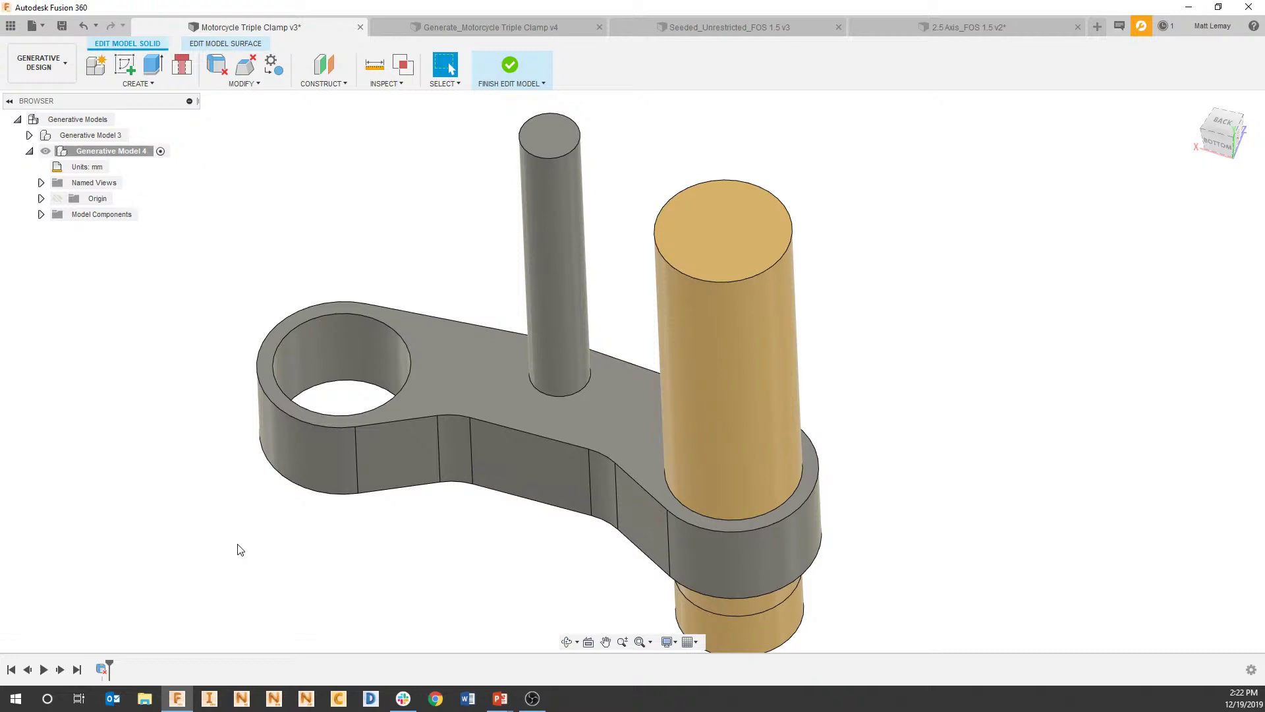
Switch back to the PowerPoint slide show.
key(super+Tab)
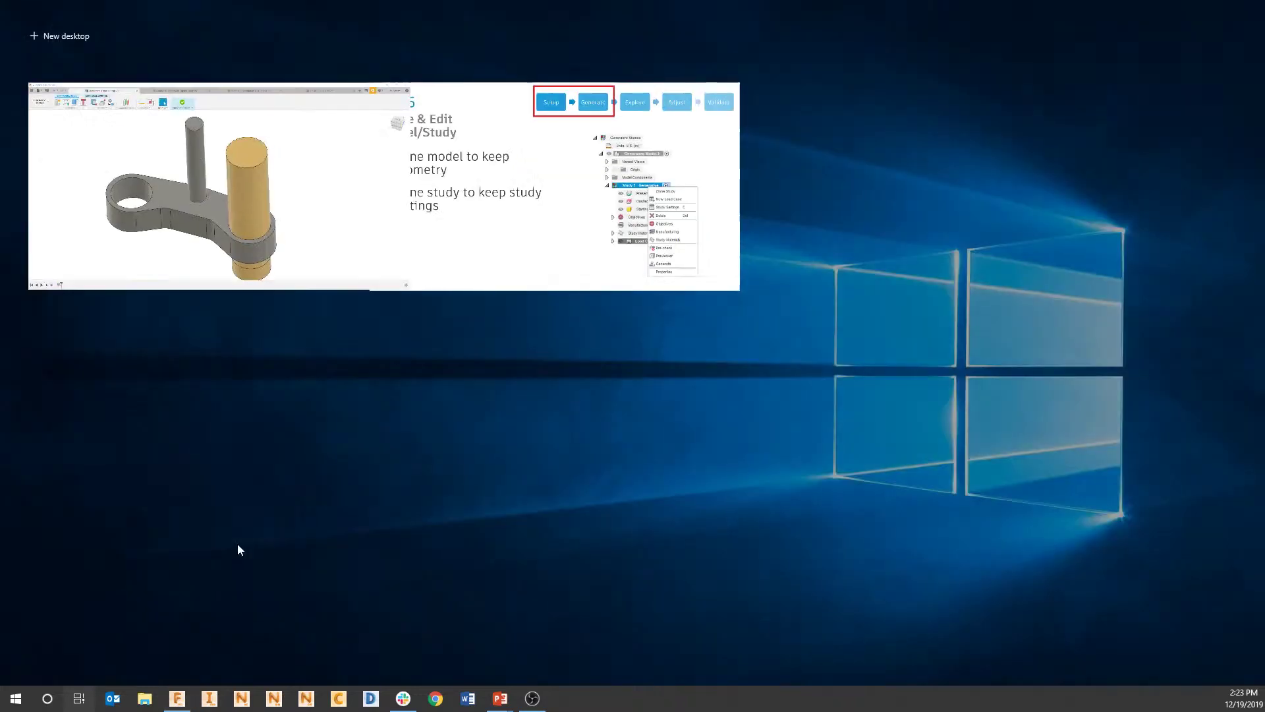
click(422, 228)
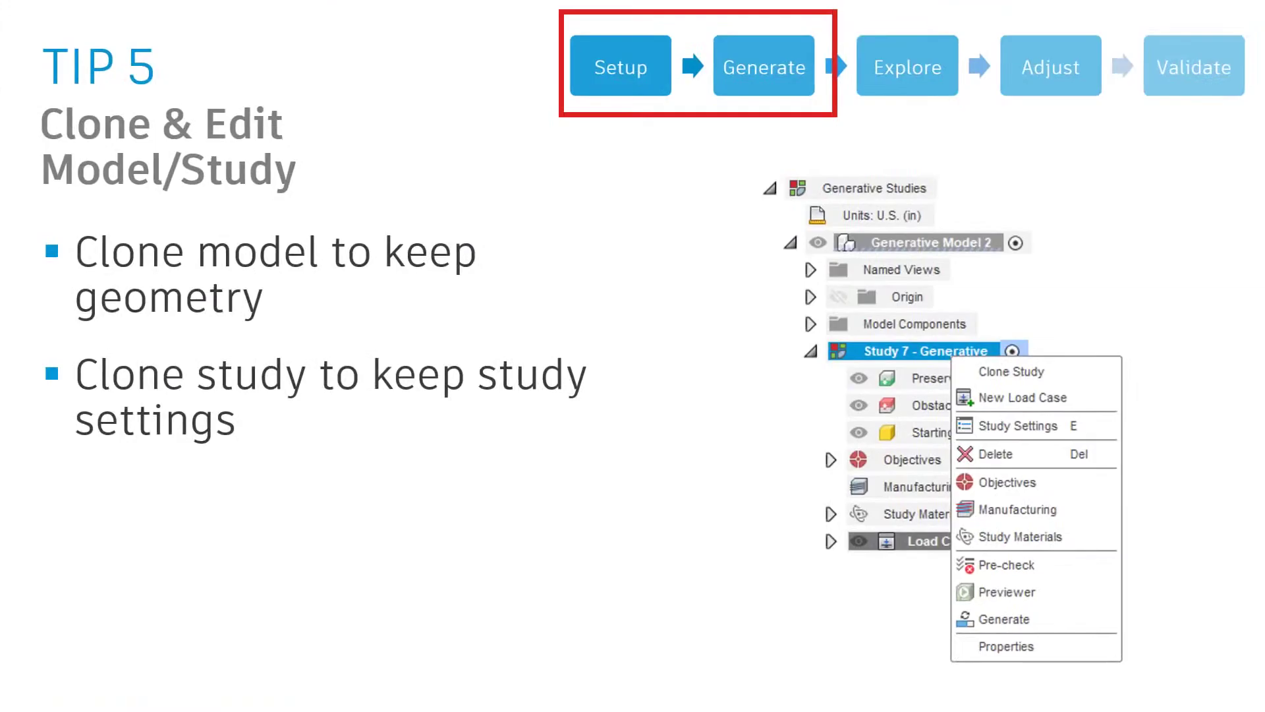
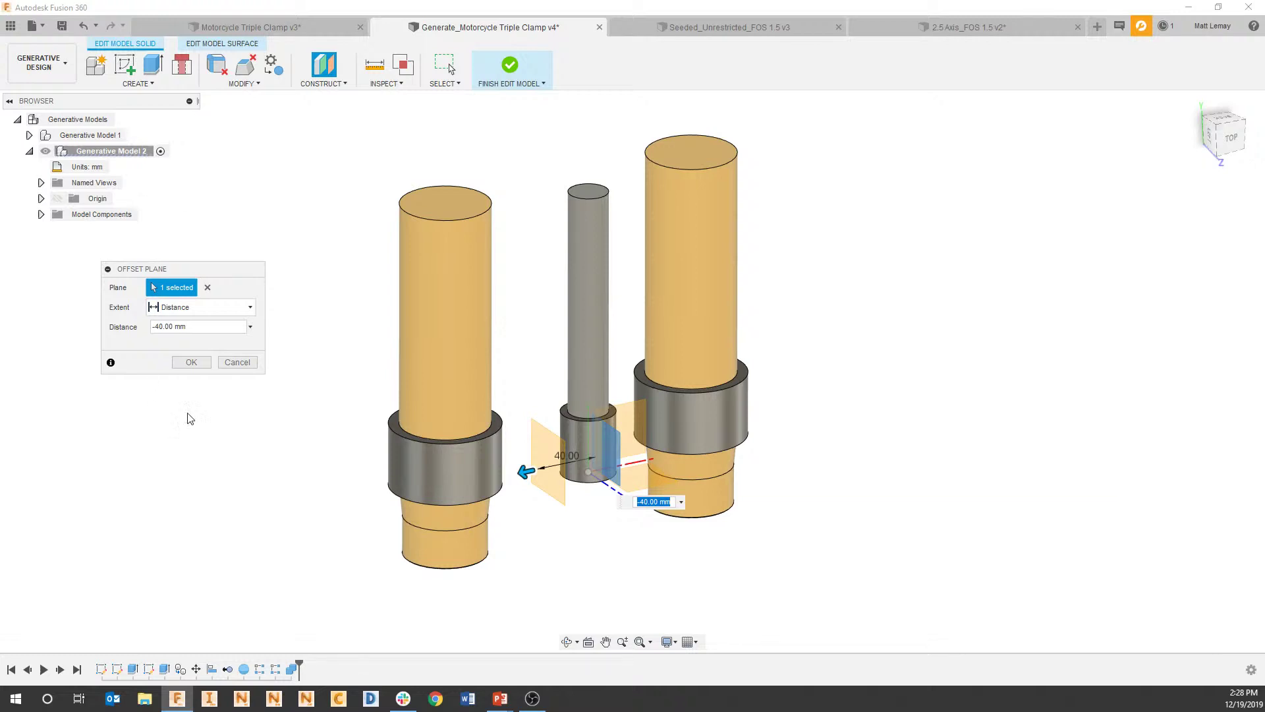
Create the construction plane at a -40 mm offset and sketch a large rectangle on it between the center stem and one outer tube.
click(191, 362)
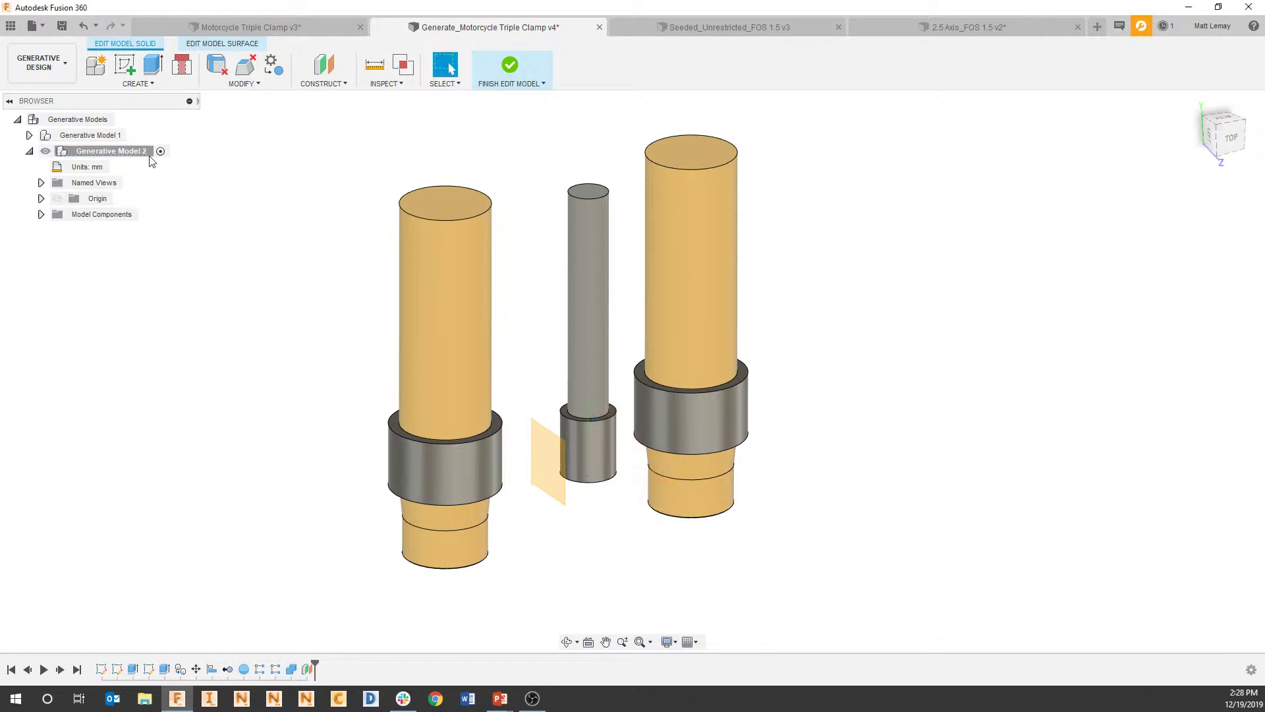
click(126, 65)
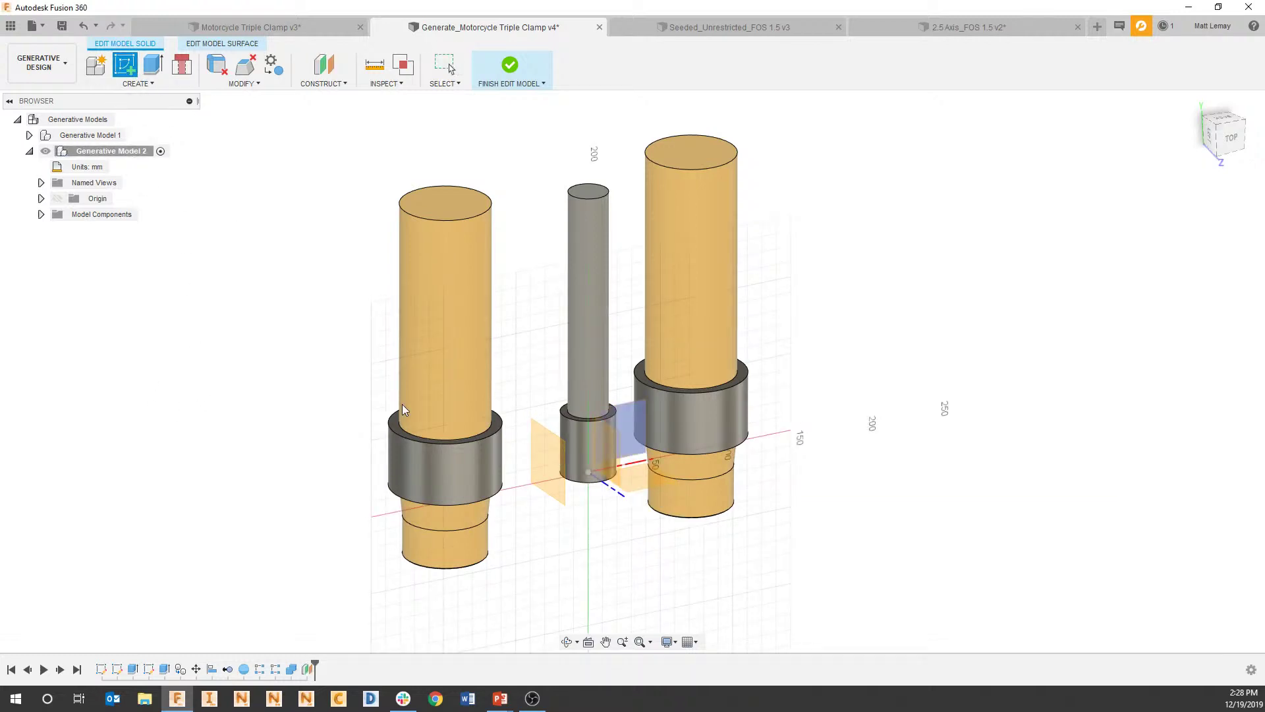
click(537, 465)
click(127, 68)
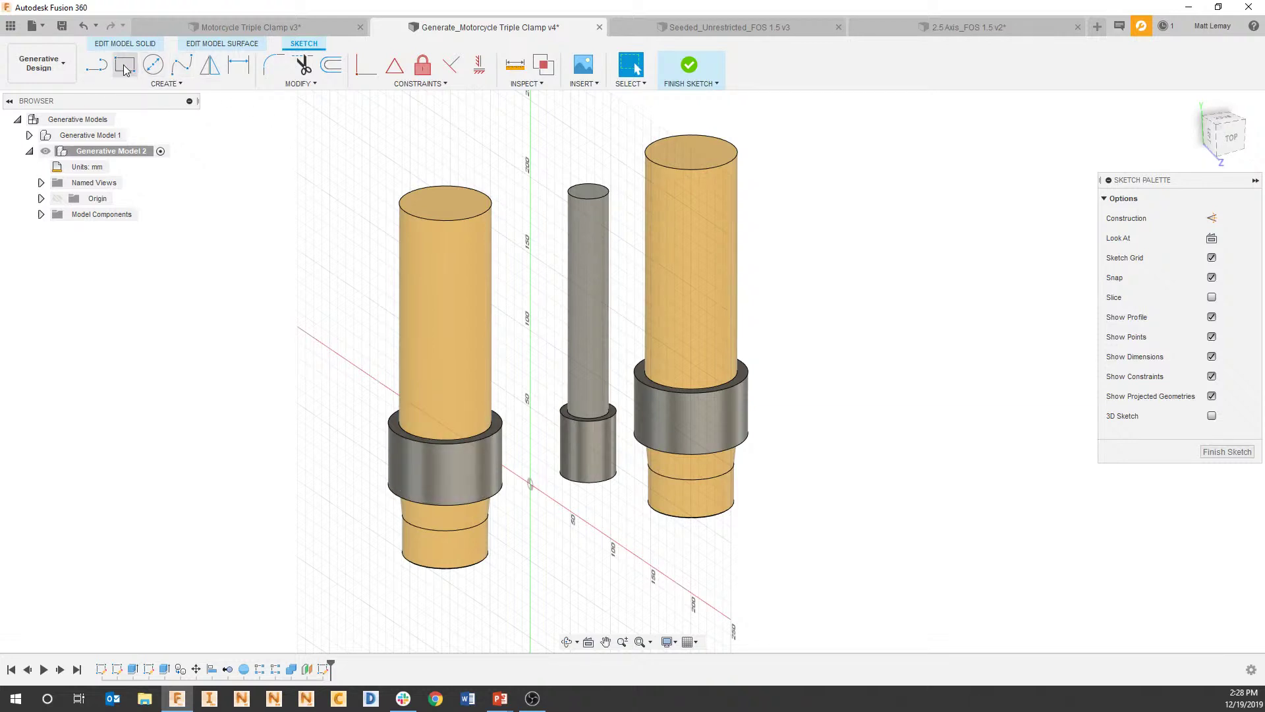
click(649, 319)
click(422, 473)
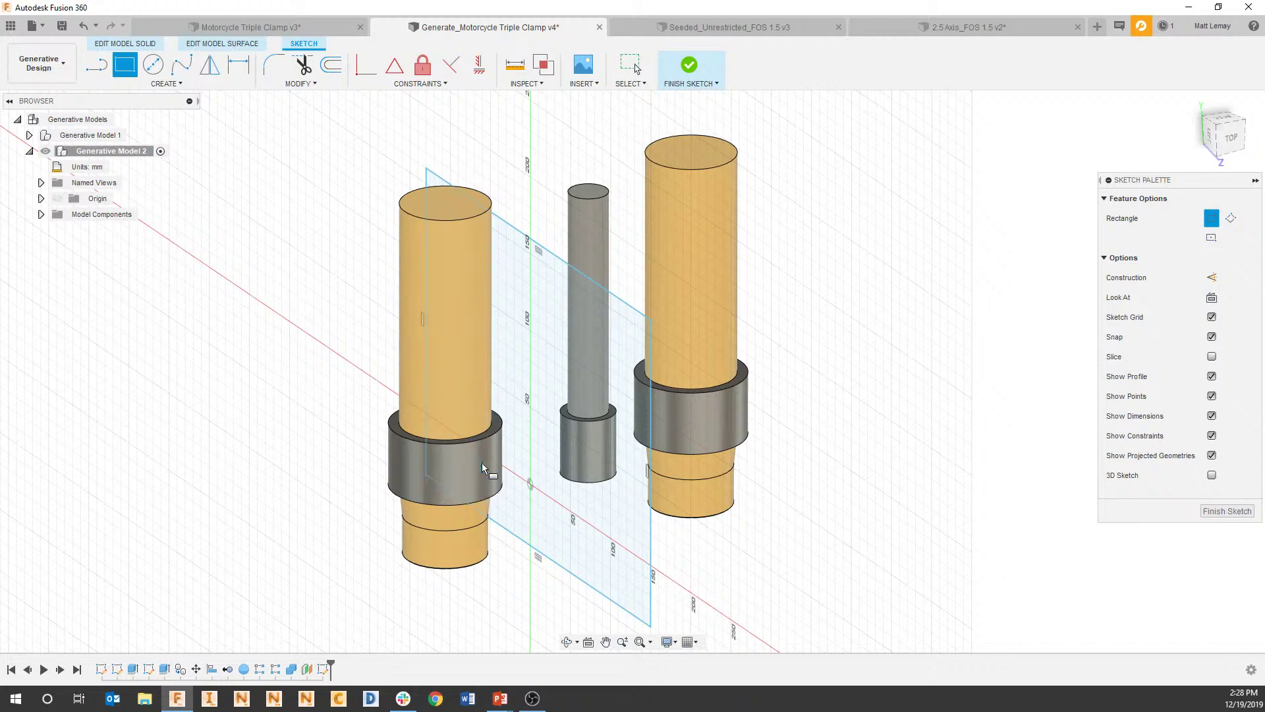
Extrude the rectangle 10 mm as a new body to form a thin dividing plate.
key(e)
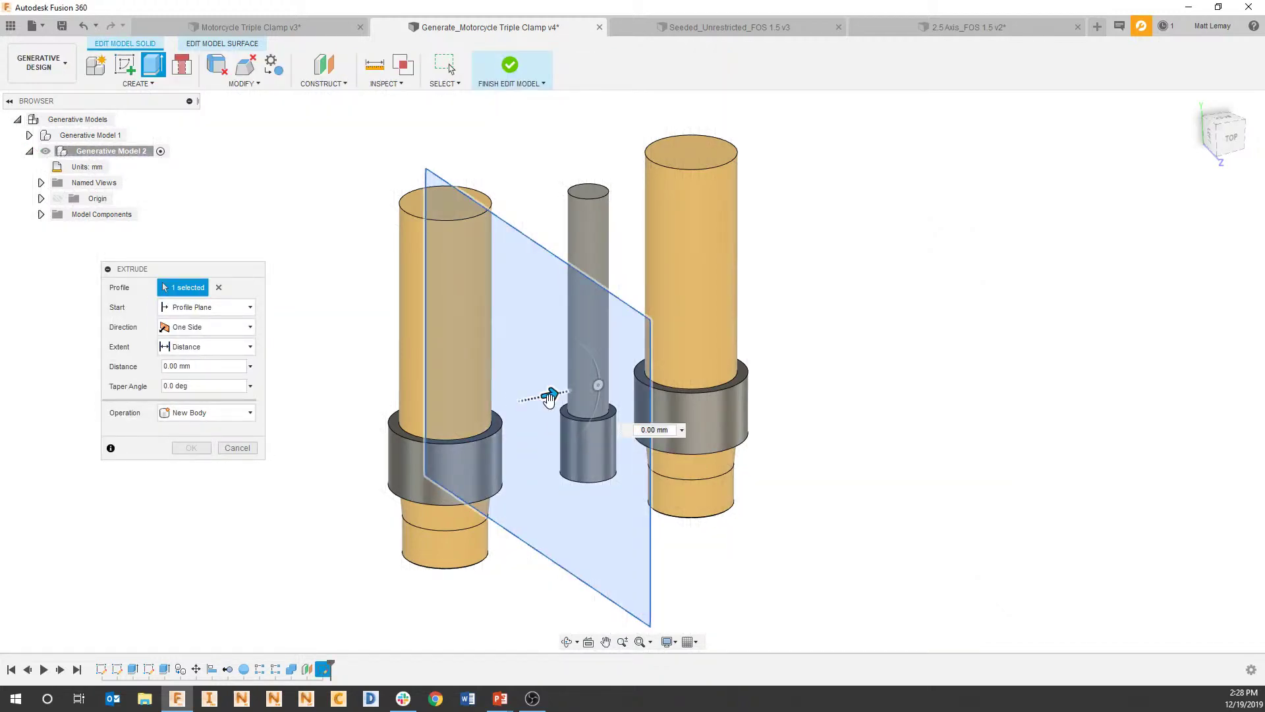
text(10)
shift+middle_drag(564, 387, 461, 402)
click(191, 448)
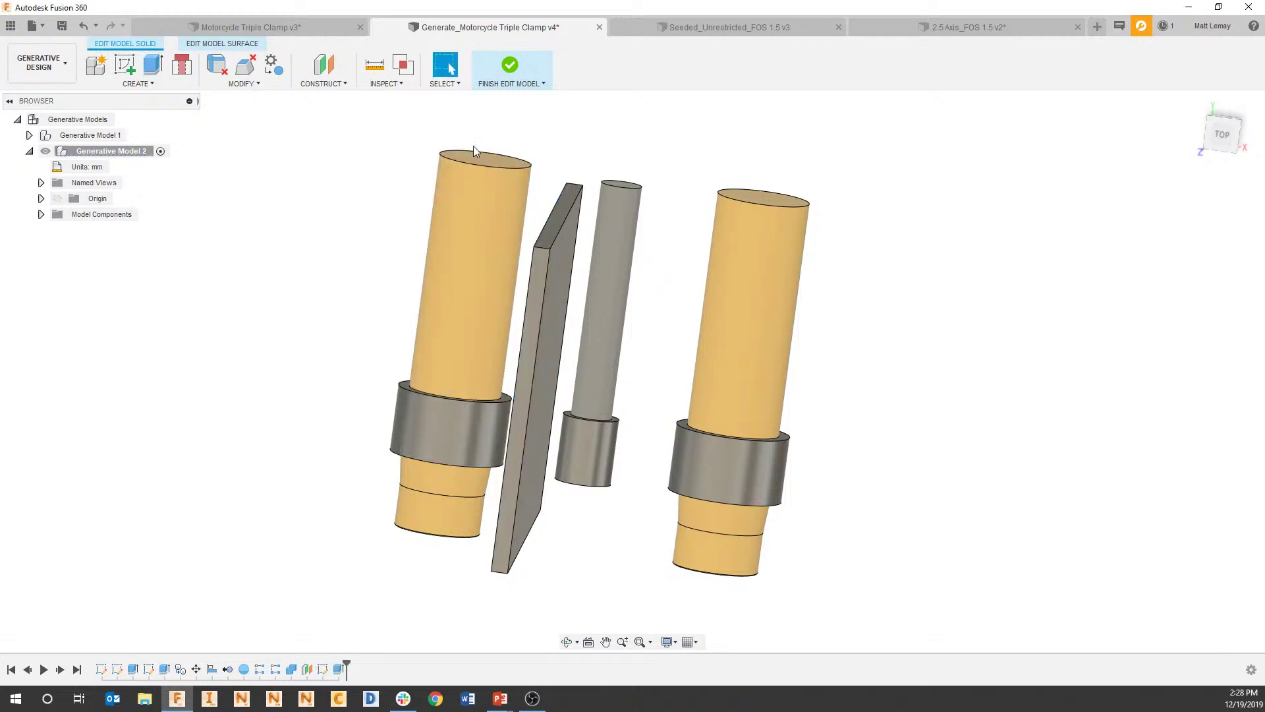
Finish editing the model and add the dividing plate to the study's obstacle geometry.
click(511, 65)
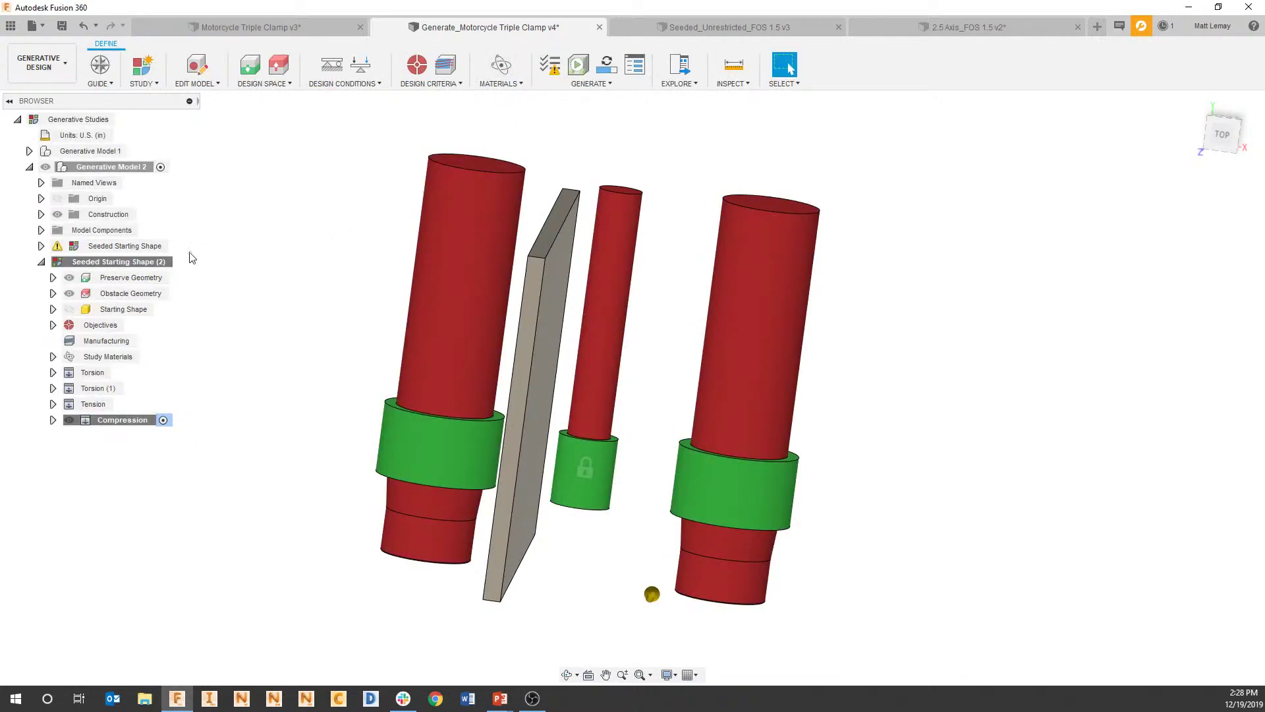
click(176, 293)
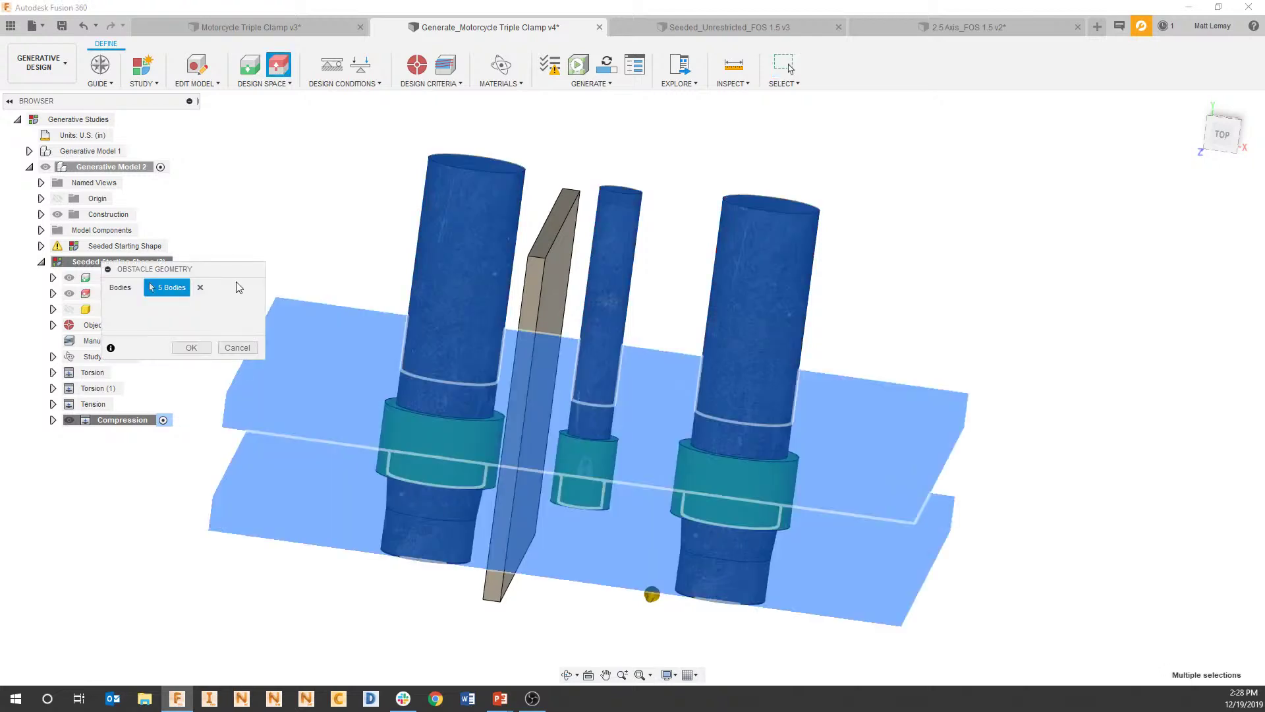
click(540, 271)
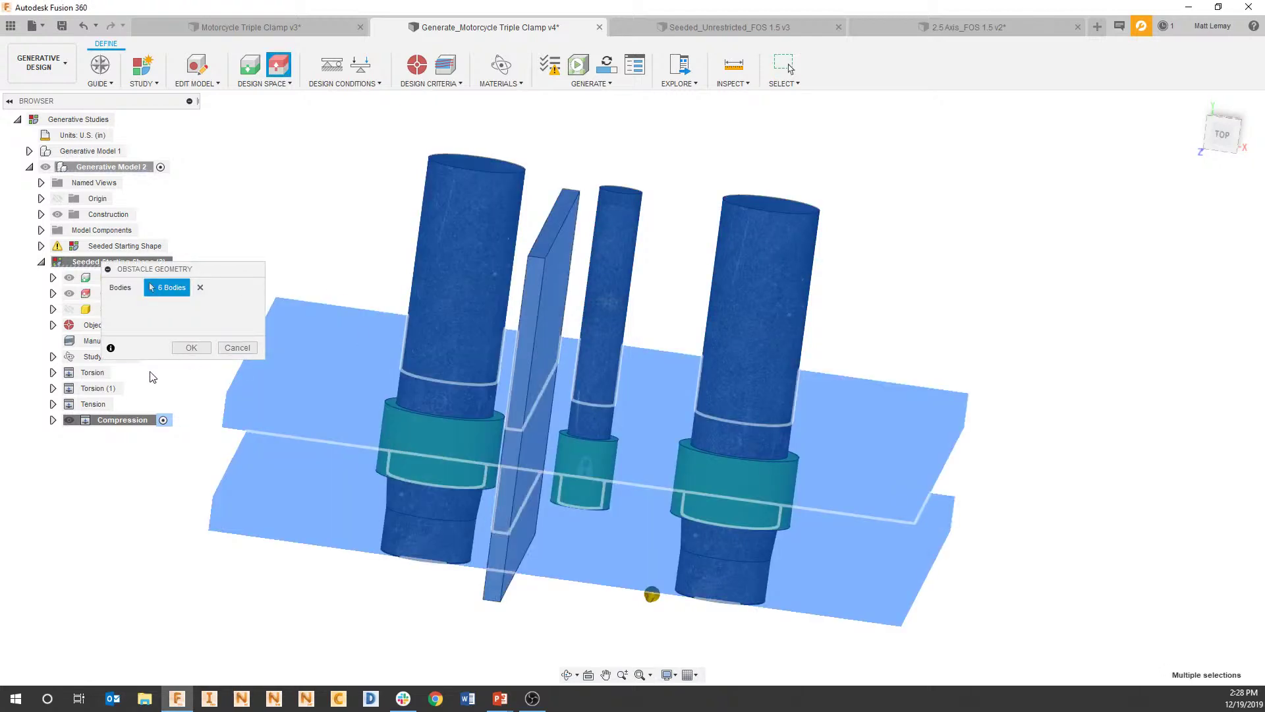
click(192, 347)
Try to preview the study's generative outcome with the plate as an obstacle, then restart the Previewer.
shift+middle_drag(274, 365, 501, 290)
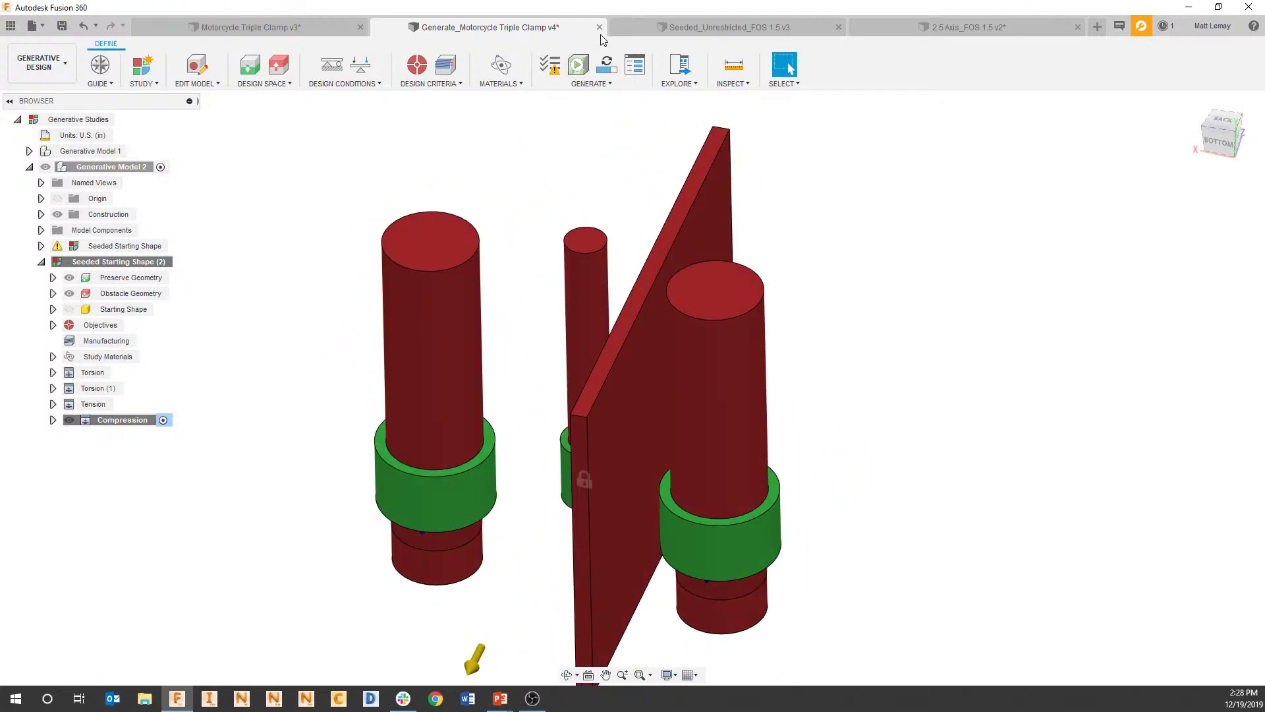
click(578, 64)
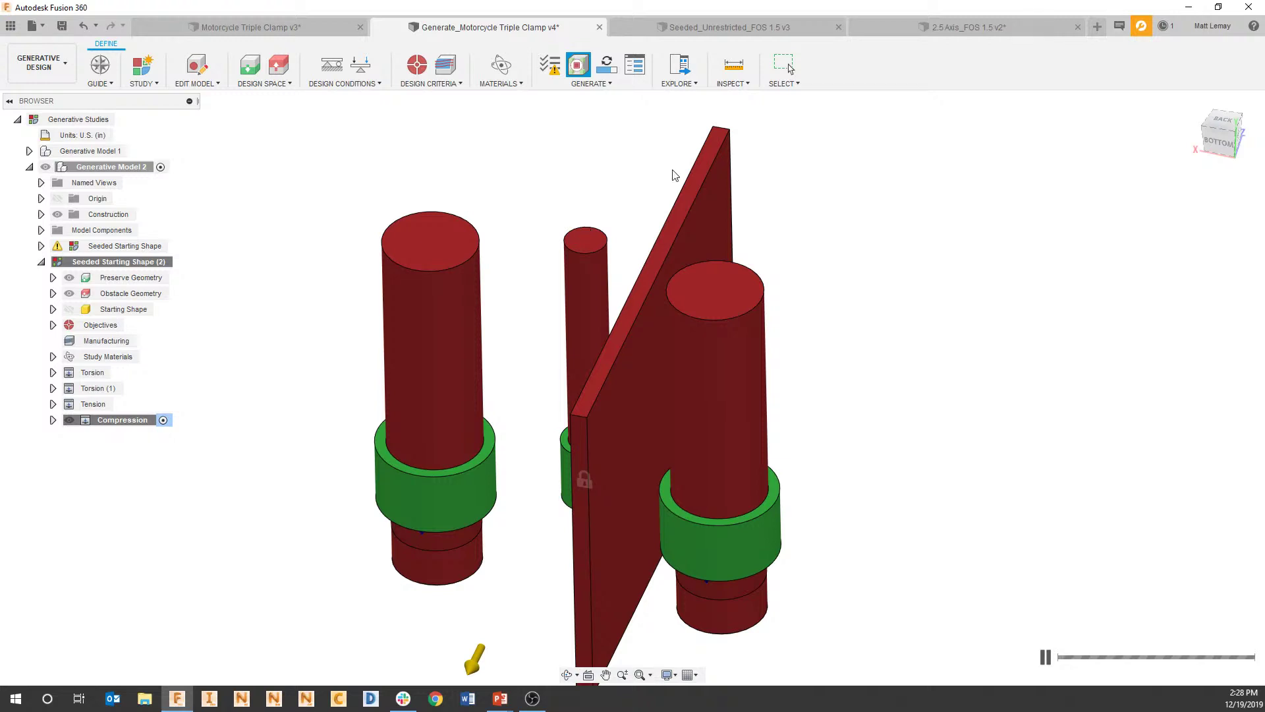
shift+middle_drag(602, 547, 608, 497)
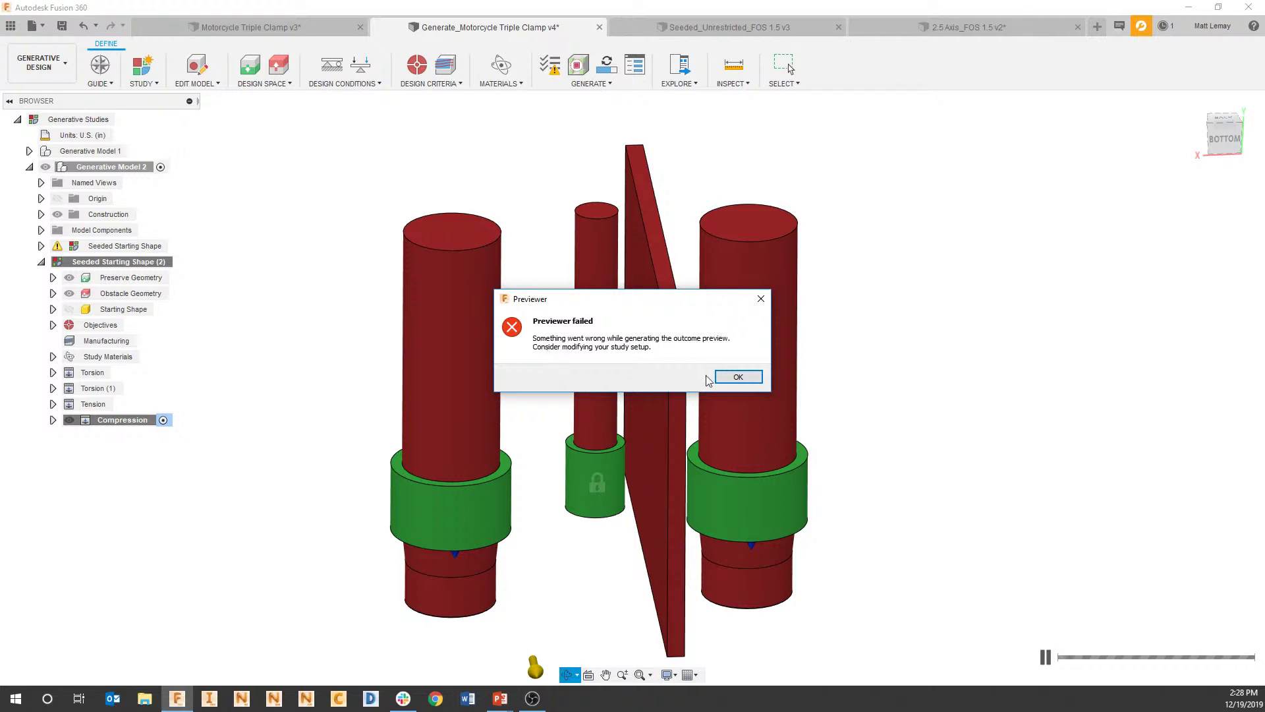
click(738, 376)
scroll(650, 477, down, 2)
shift+middle_drag(659, 512, 620, 508)
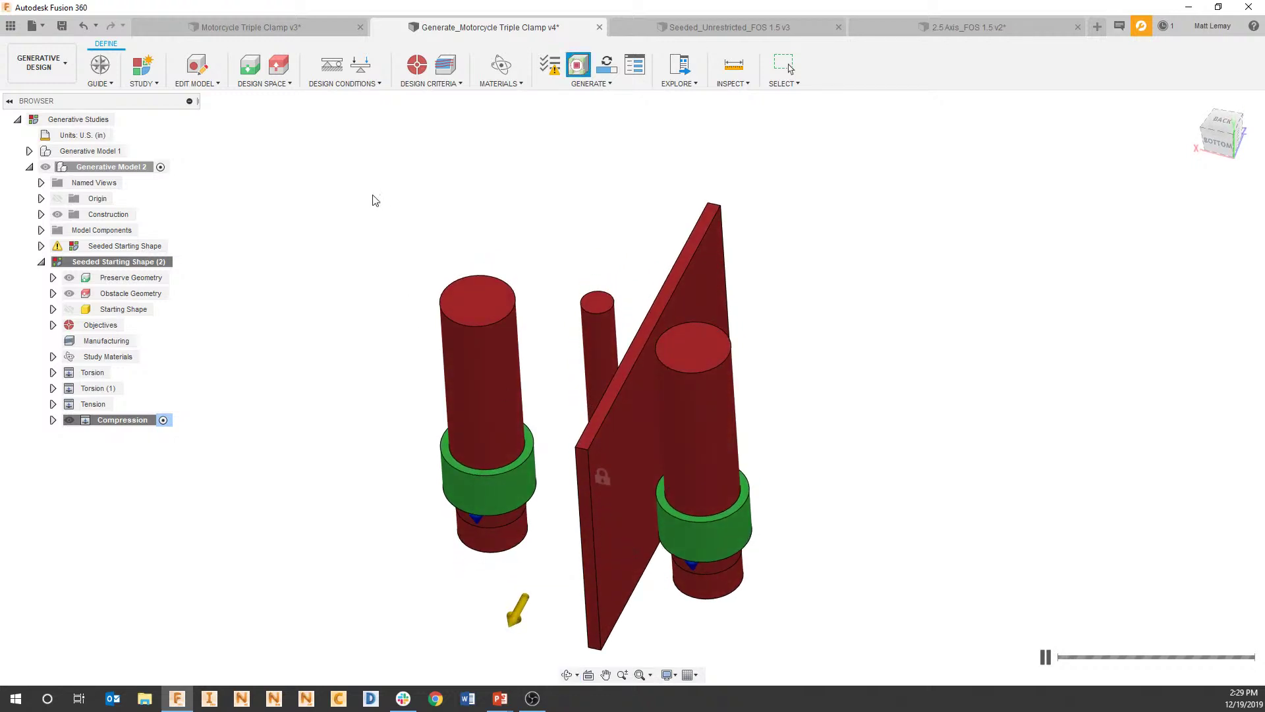
Stop the Previewer to edit the model and start a sketch on the end face of the outer collar beside the dividing plate.
click(196, 64)
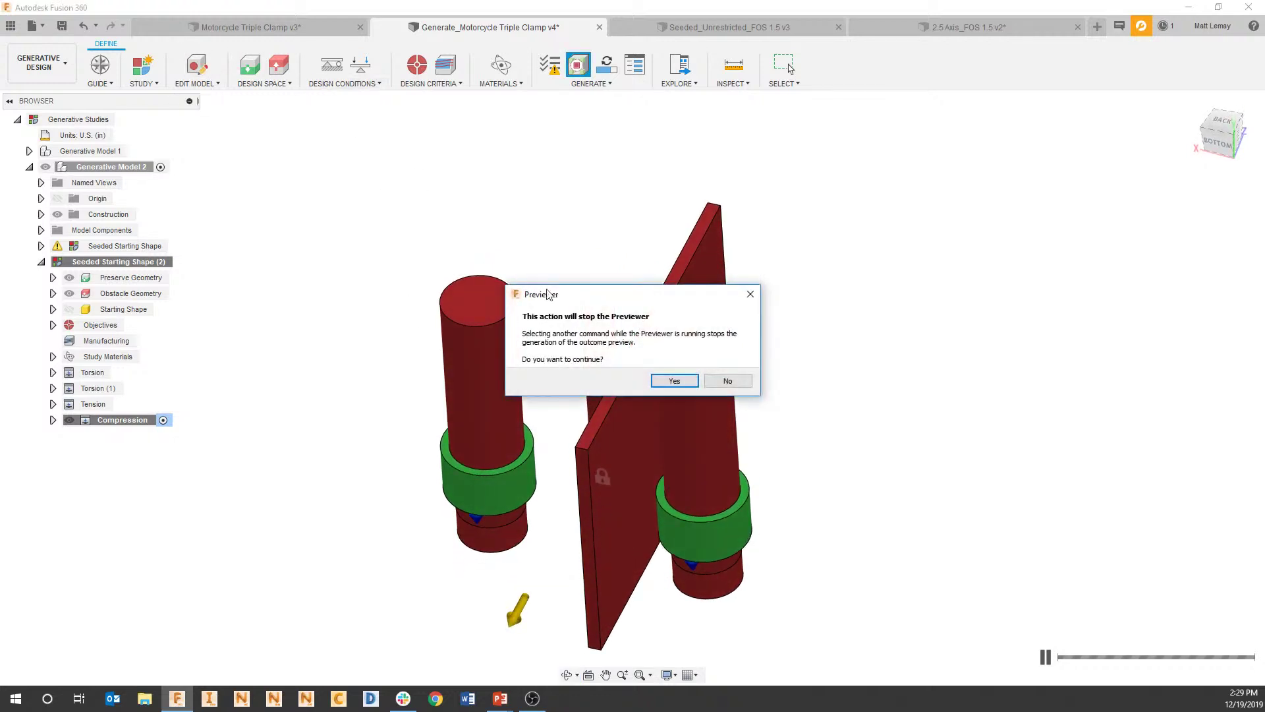
click(670, 380)
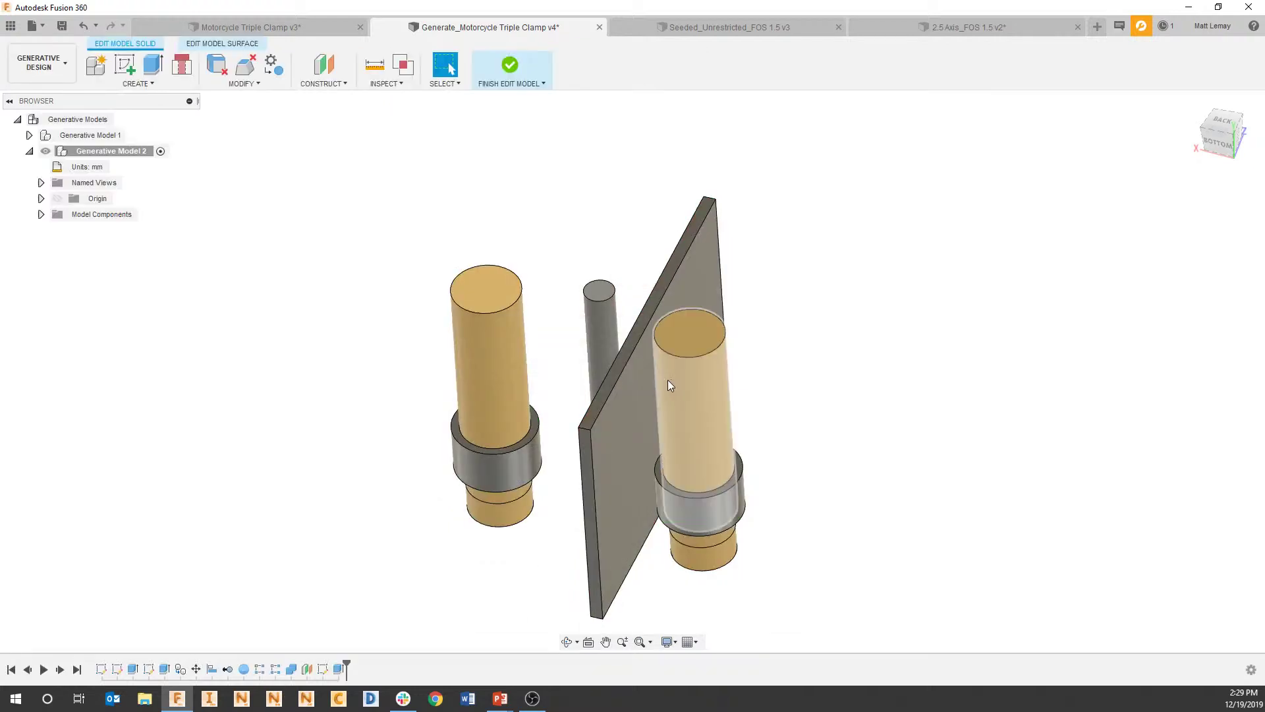
click(155, 64)
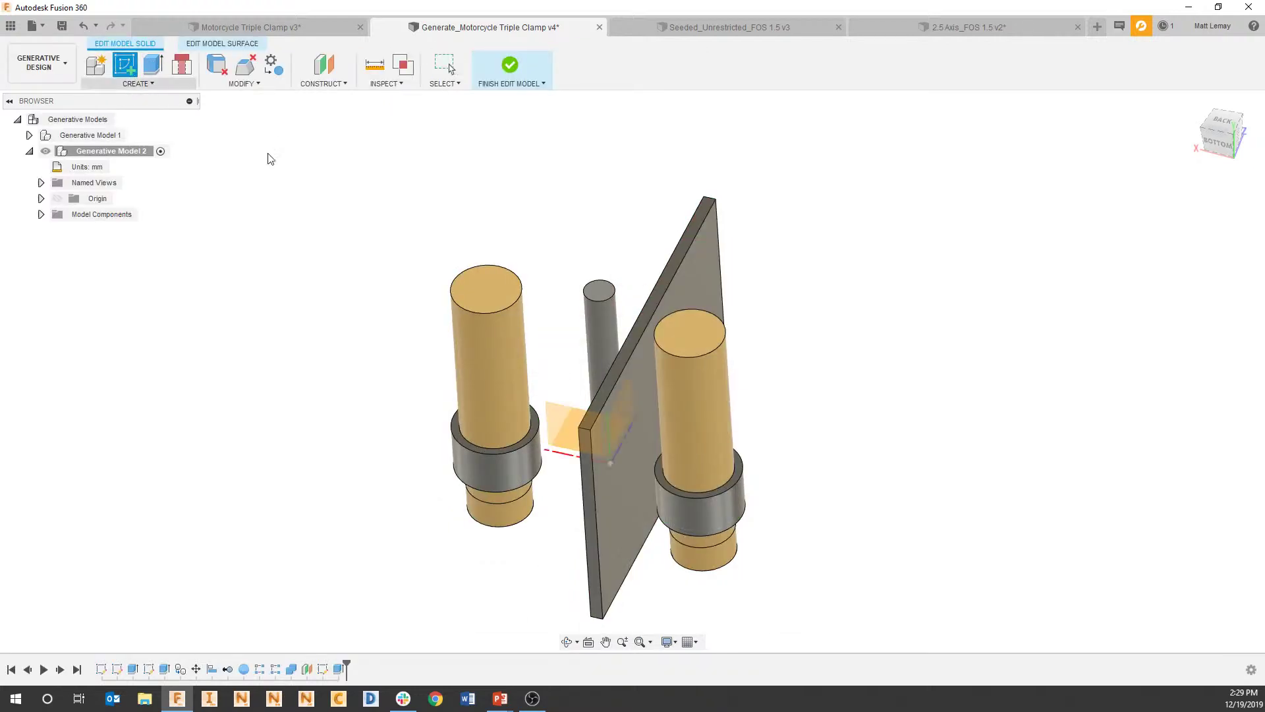
scroll(704, 437, up, 5)
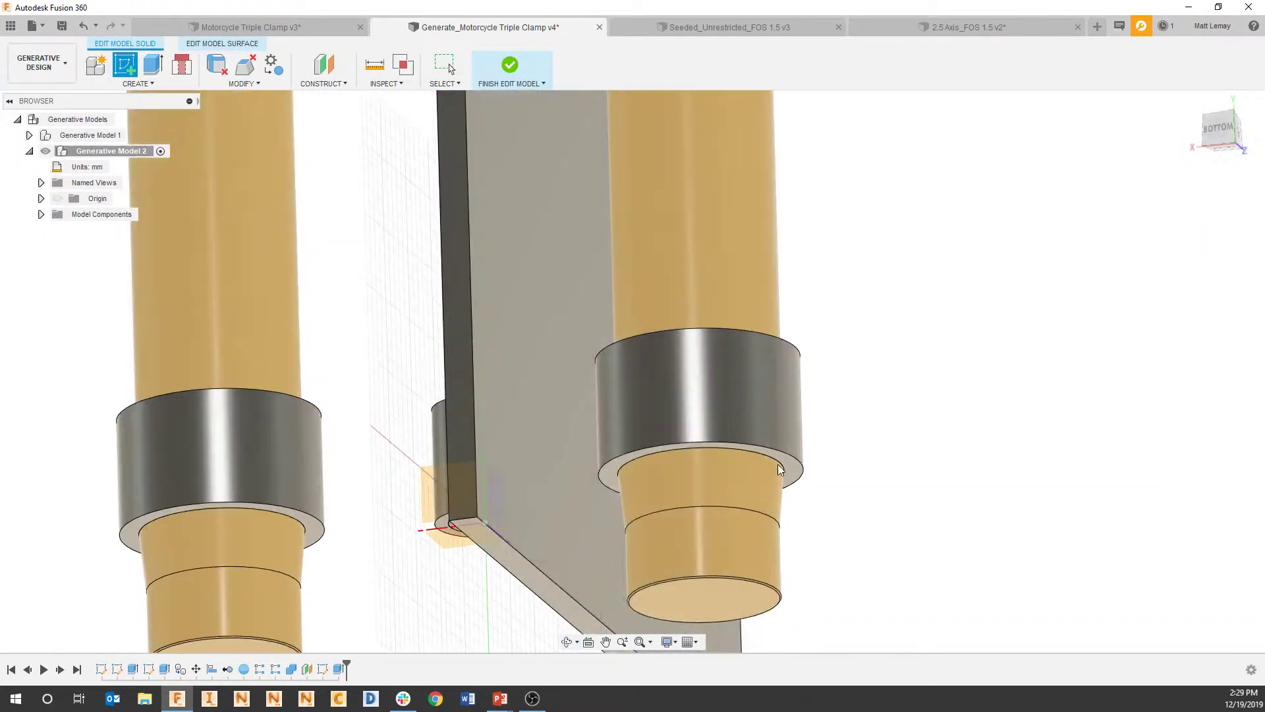
click(799, 478)
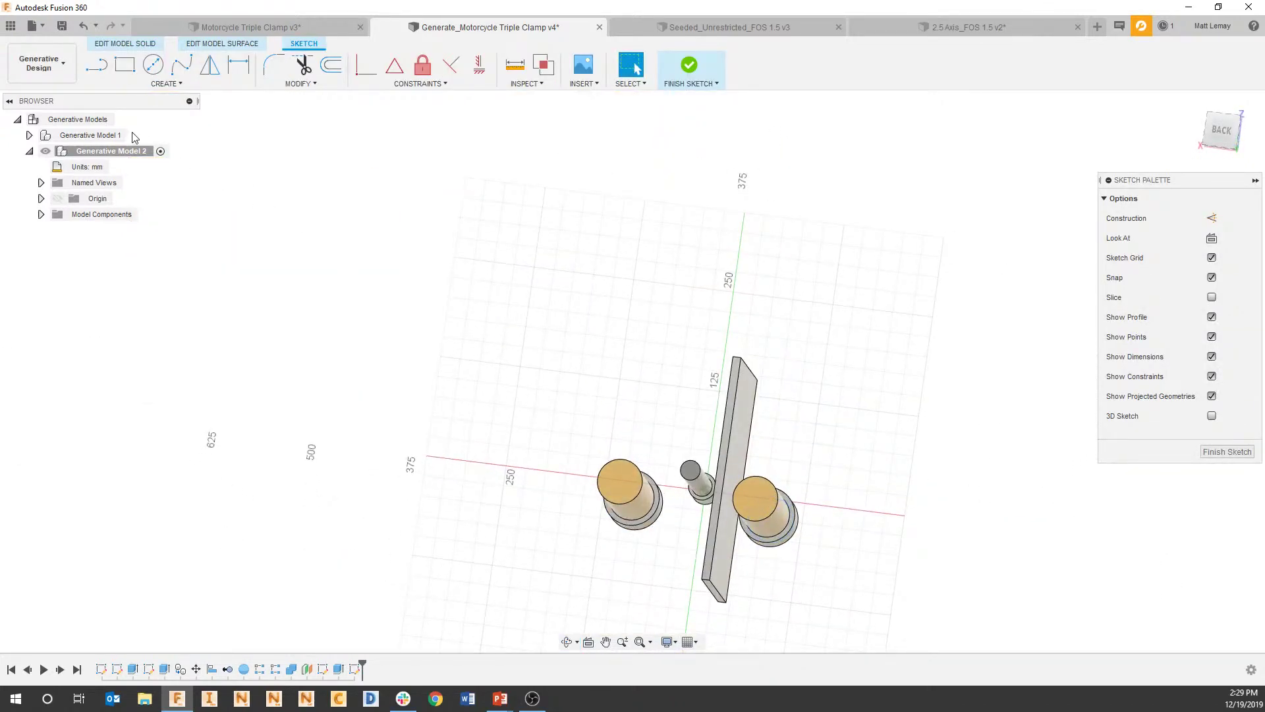
click(1230, 133)
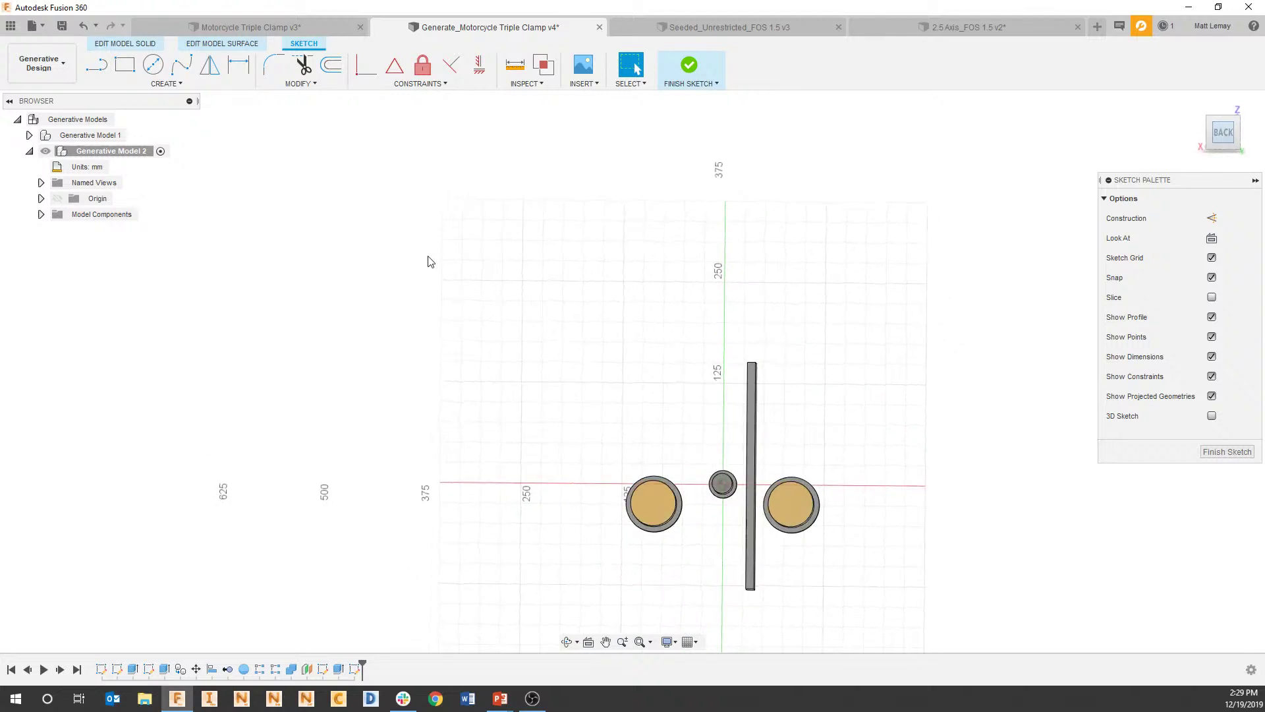
Sketch a closed, roughly rectangular line outline enclosing both outer collars and the center stem collar.
click(98, 66)
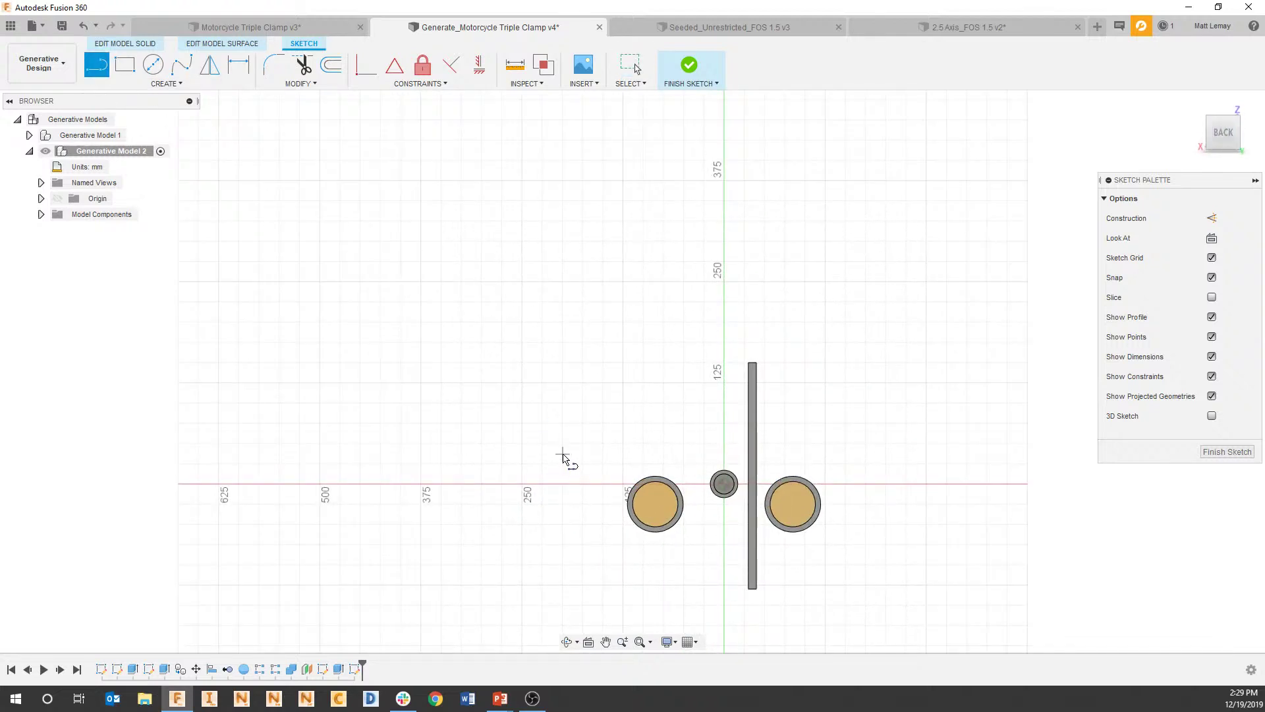
click(598, 489)
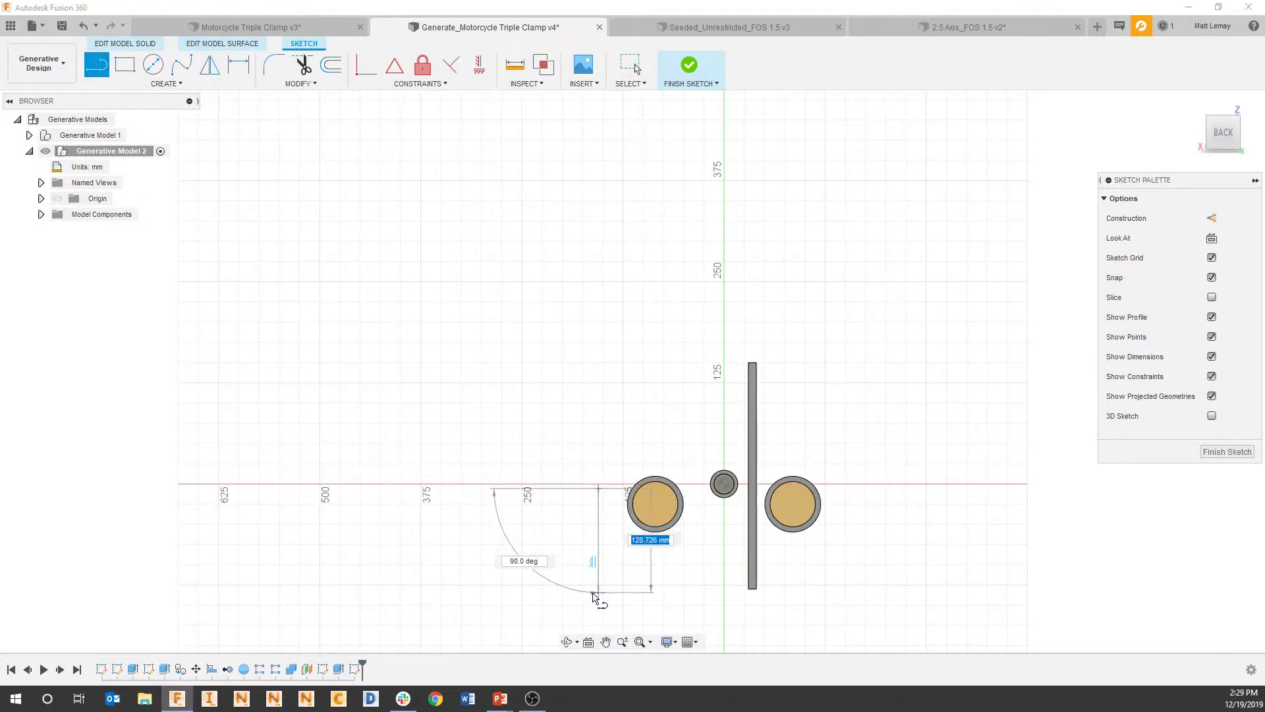
click(599, 604)
drag(687, 615, 848, 613)
click(846, 607)
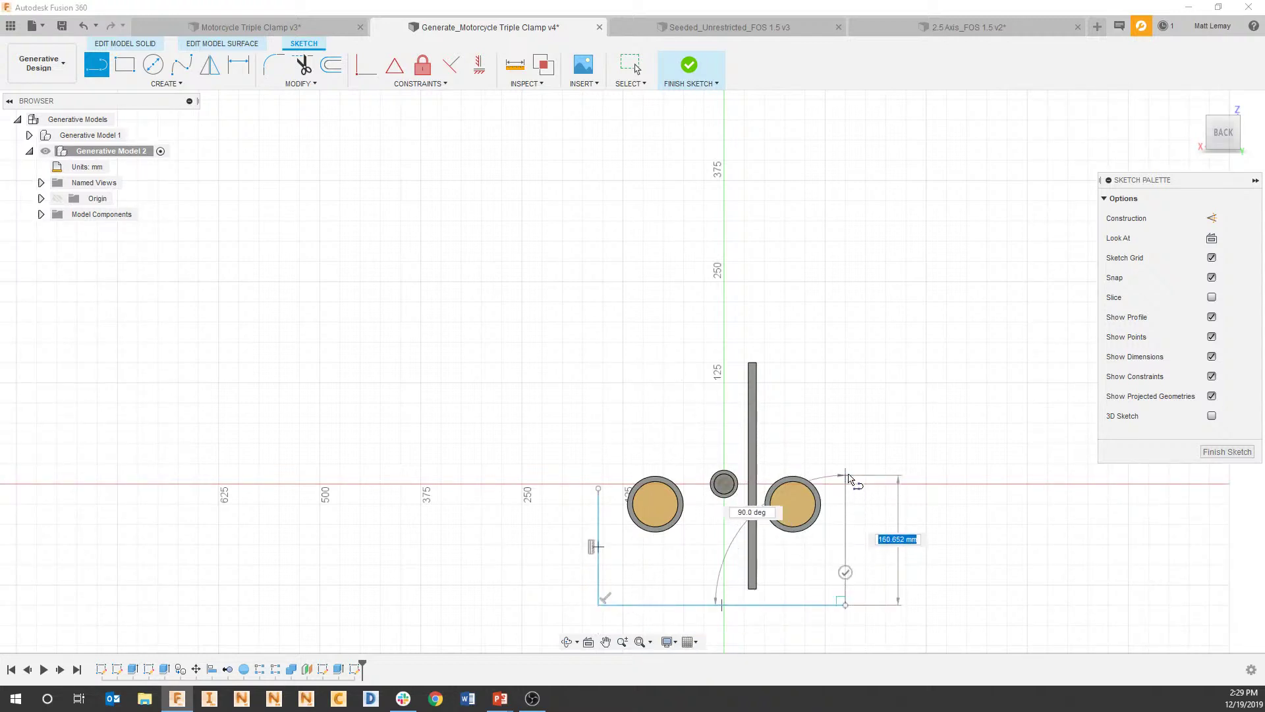
click(846, 469)
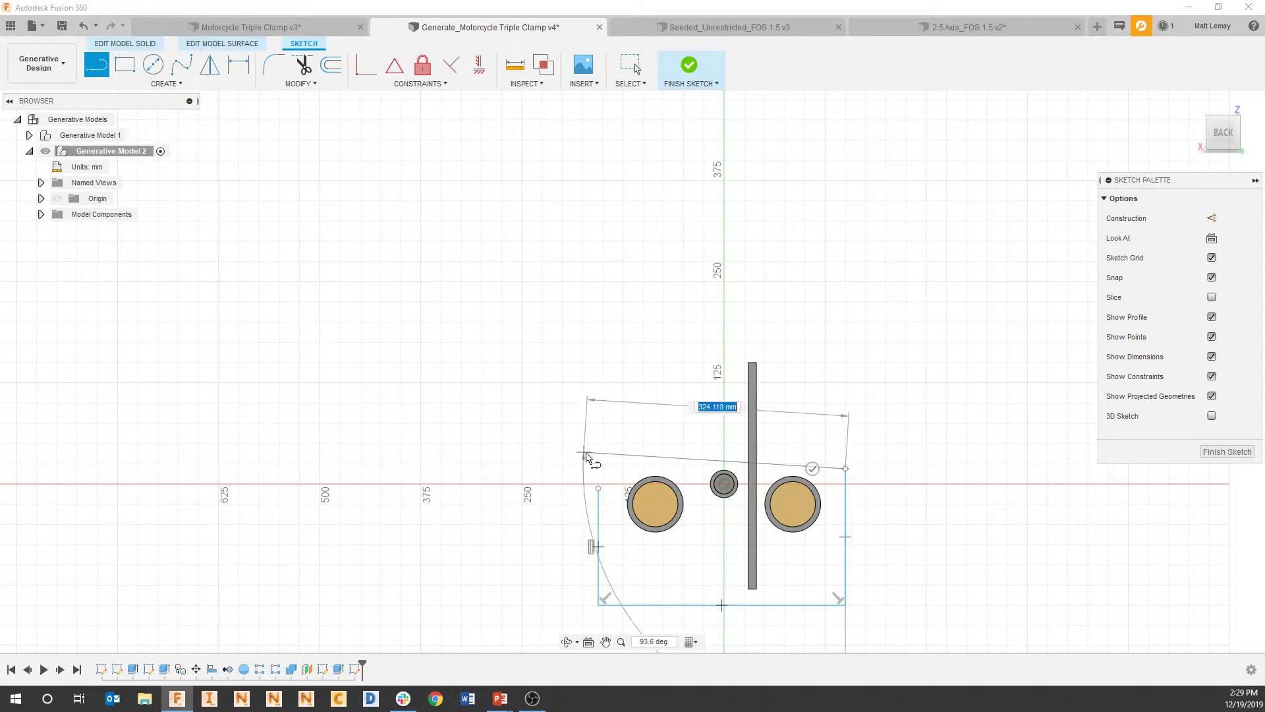
click(599, 461)
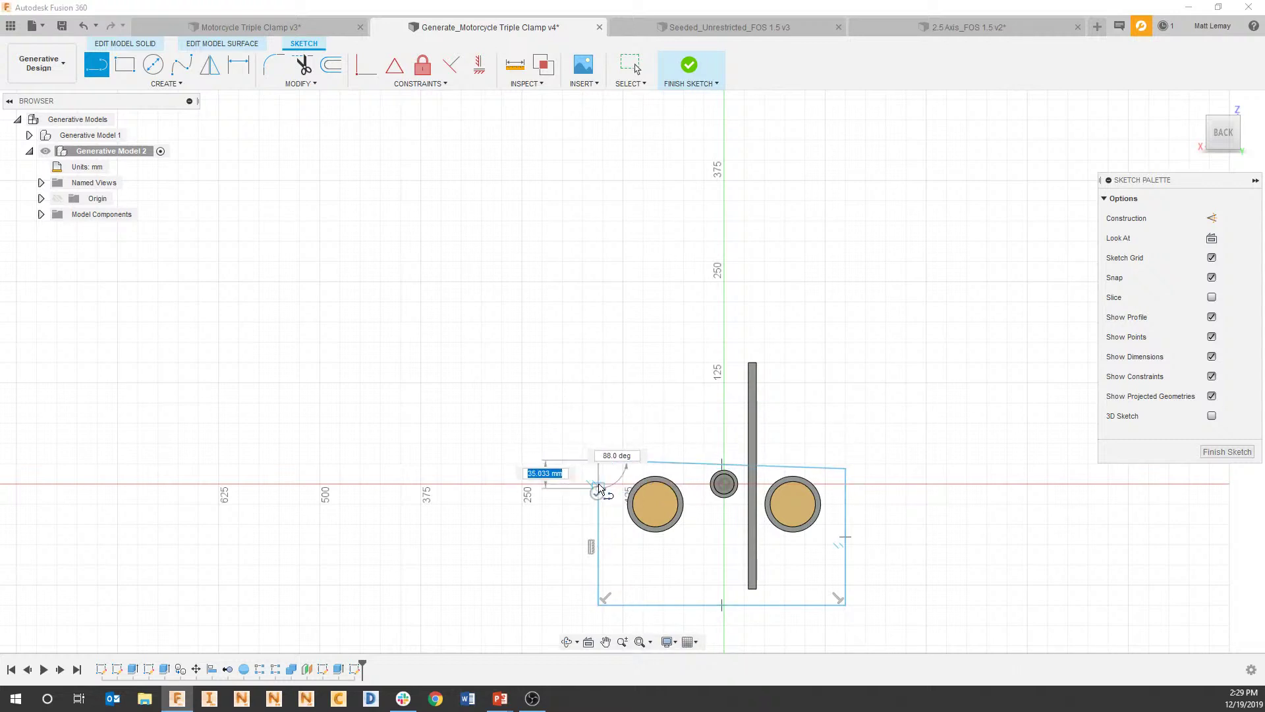
click(598, 487)
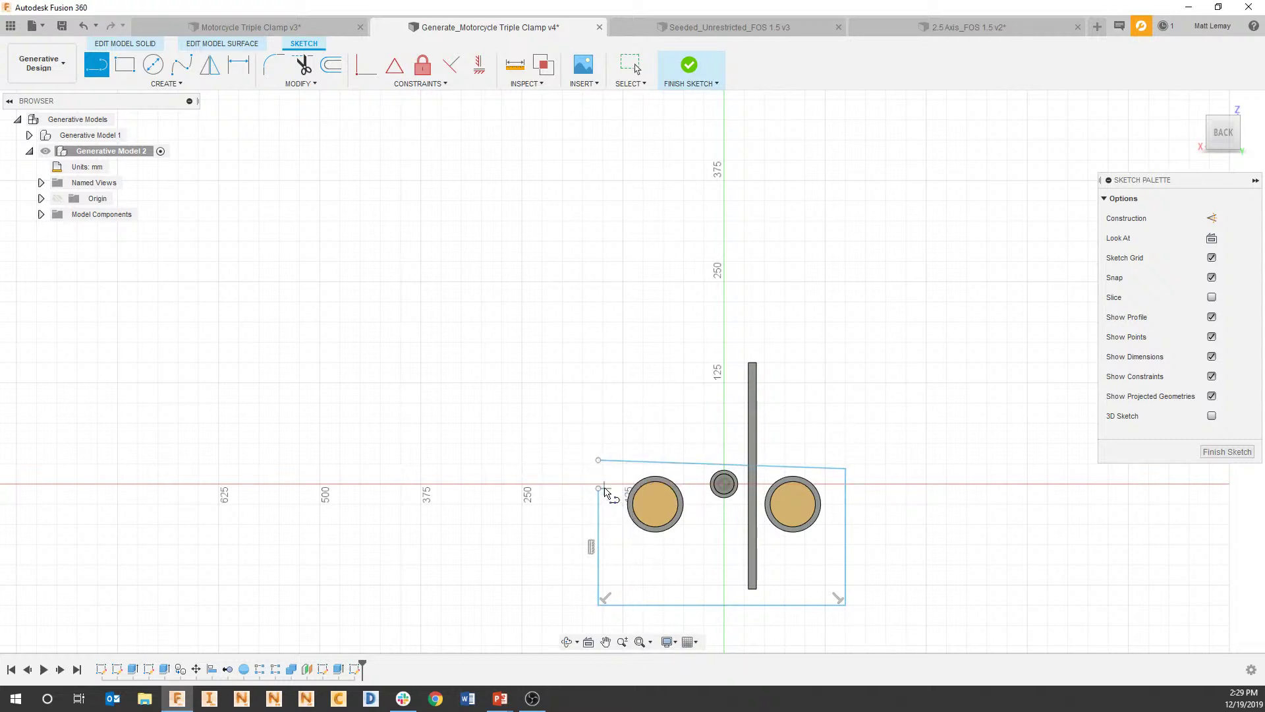
click(598, 489)
click(599, 461)
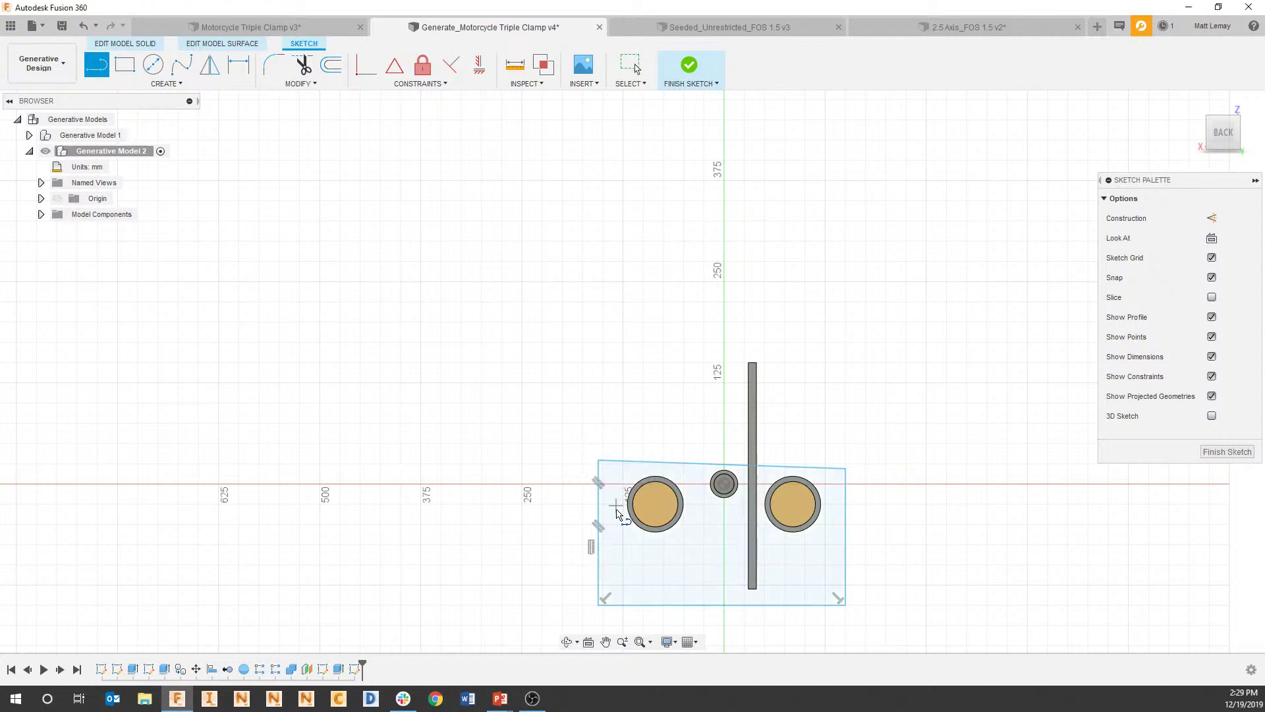
Extrude the outline -40 mm as a new body to form a block around the collars.
key(e)
key(Escape)
key(ctrl+z)
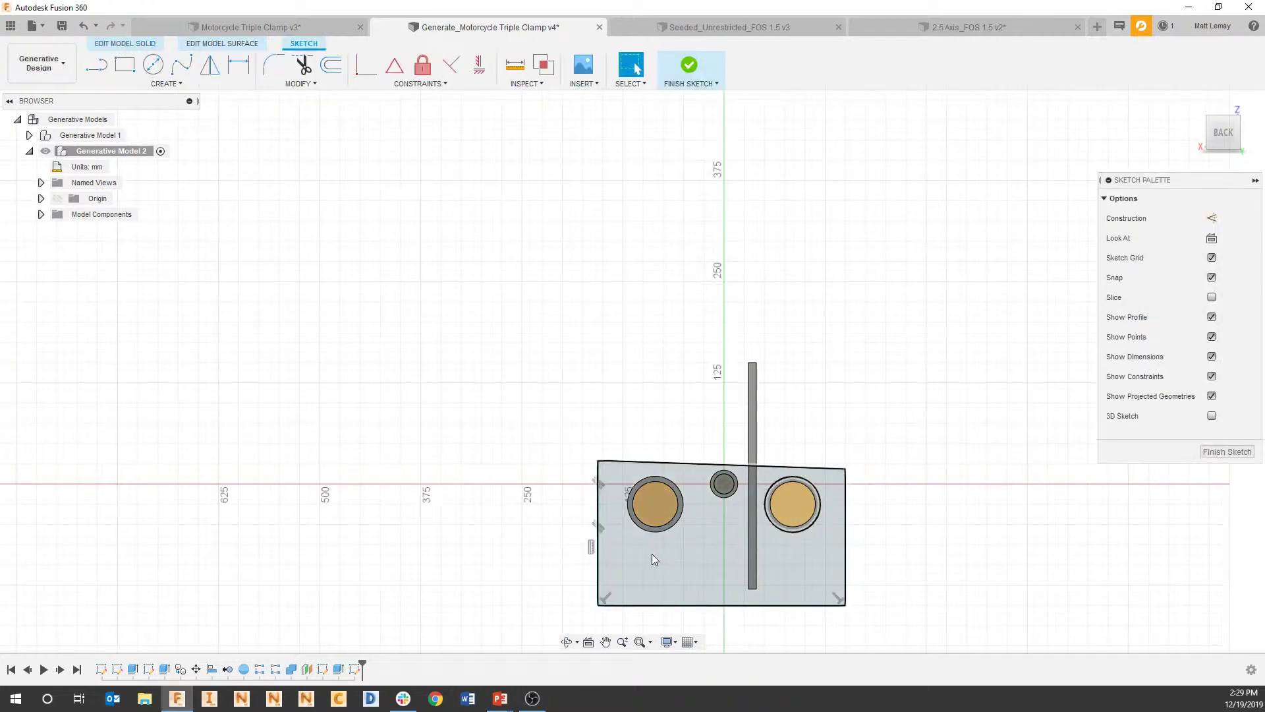
text(e)
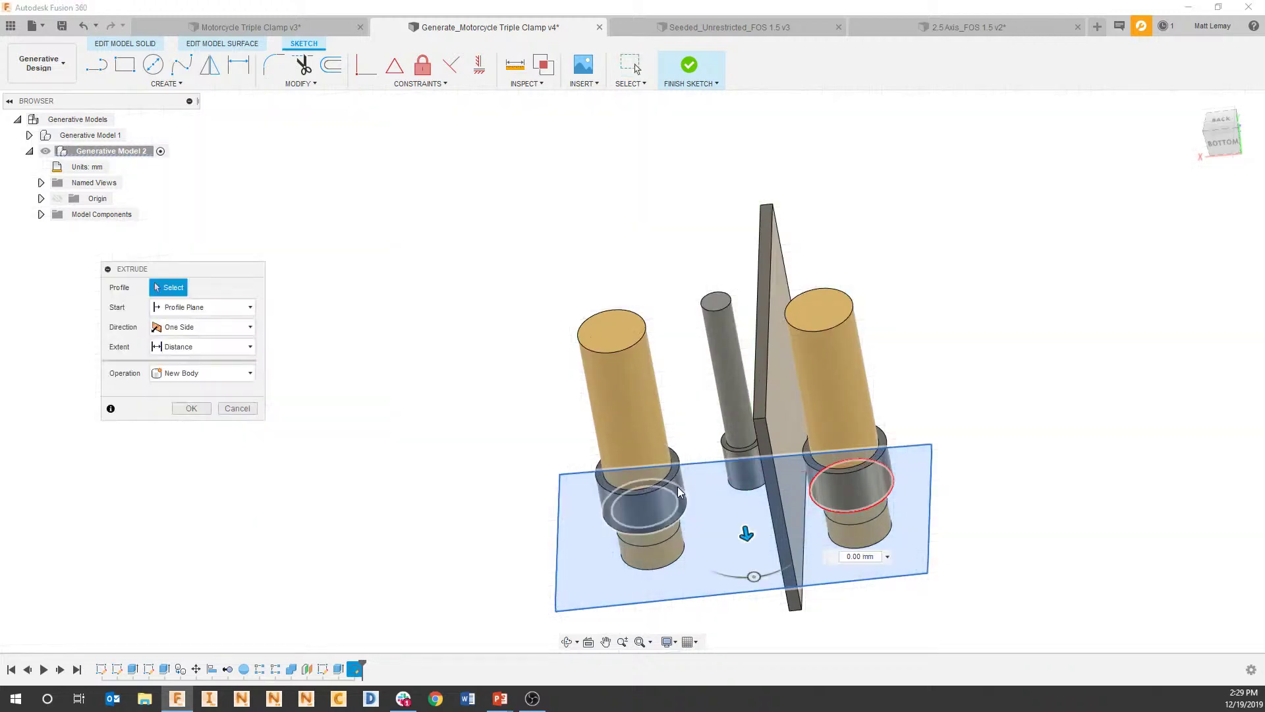
text(-40)
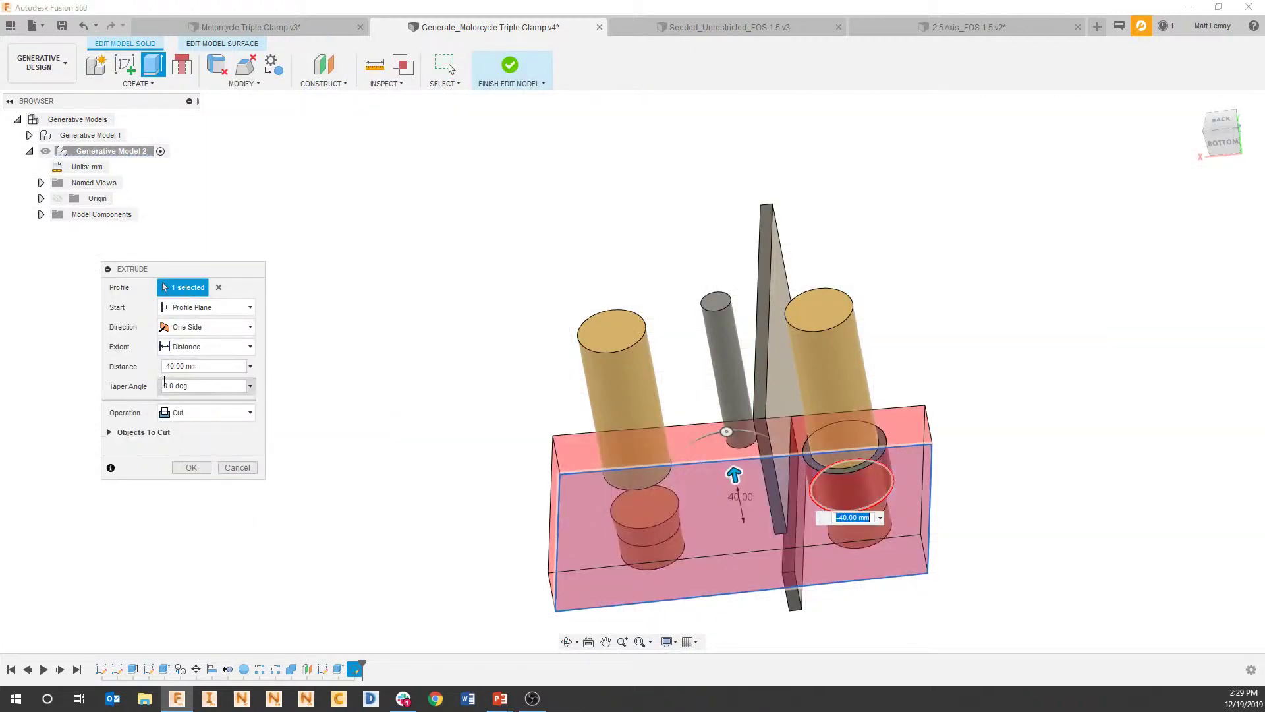
click(191, 413)
click(199, 477)
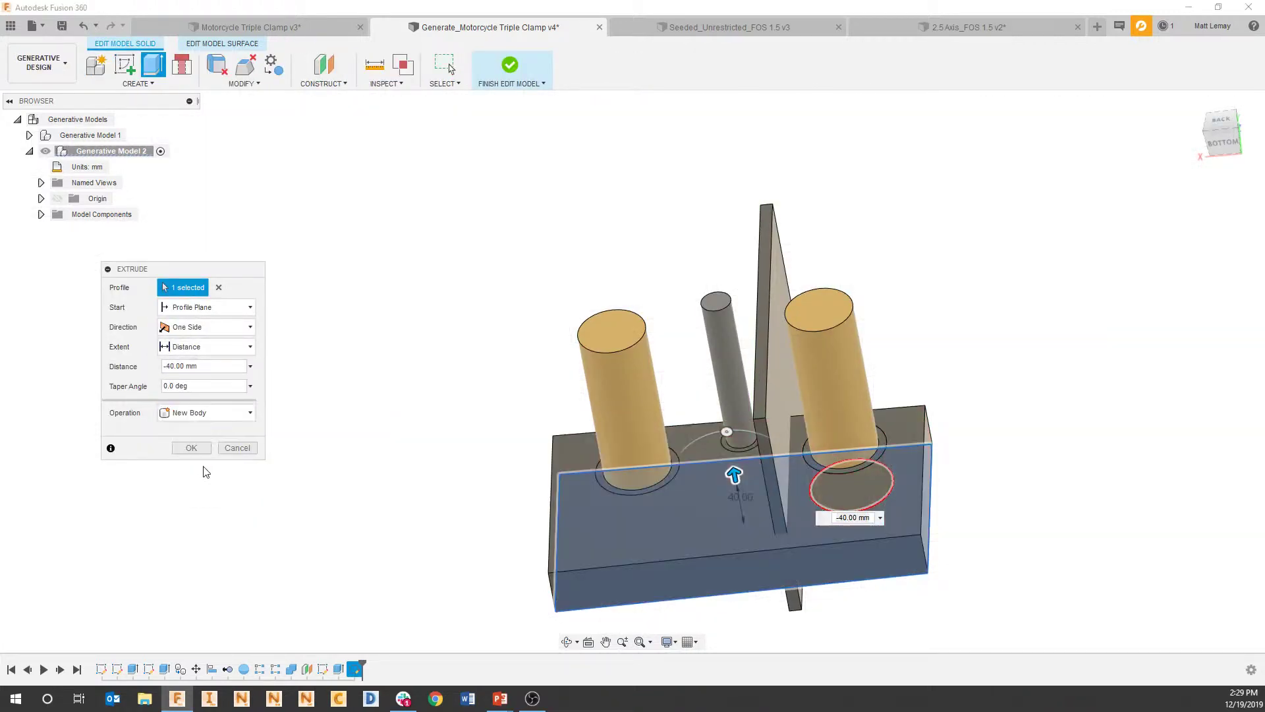
click(205, 450)
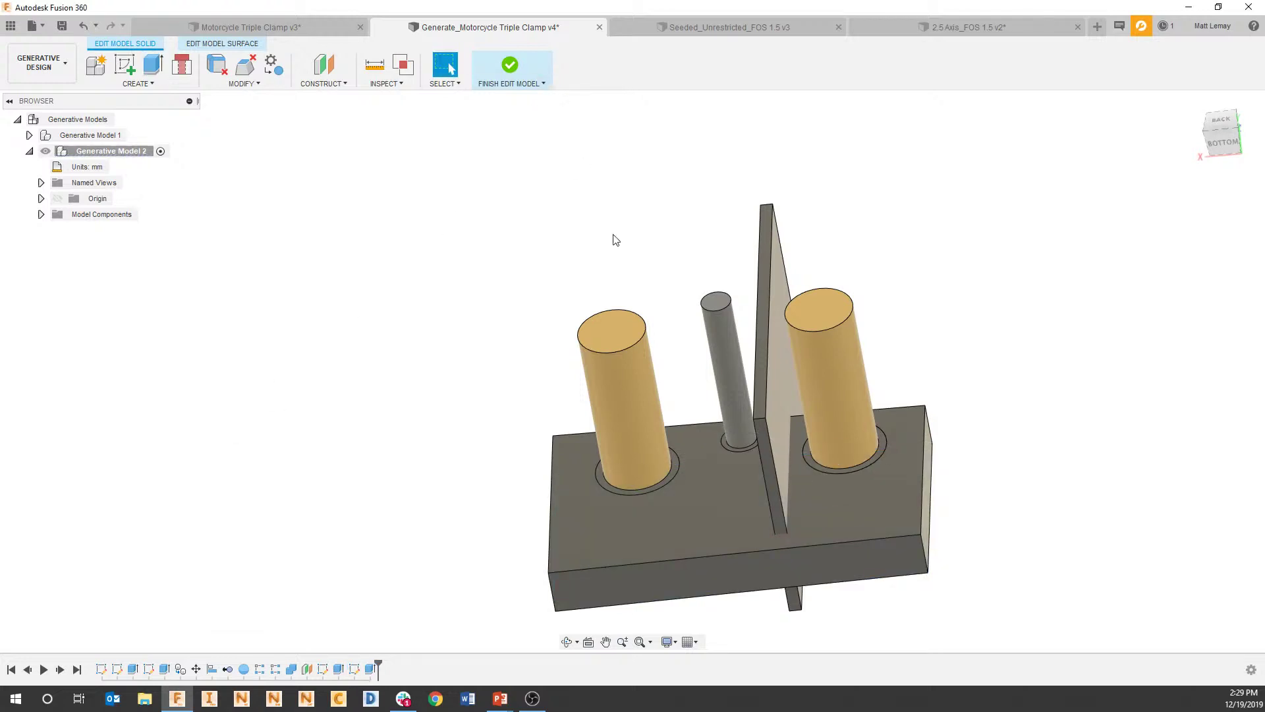
Cut the dividing plate out of the new block with Combine, keeping the tool body.
key(c)
click(681, 519)
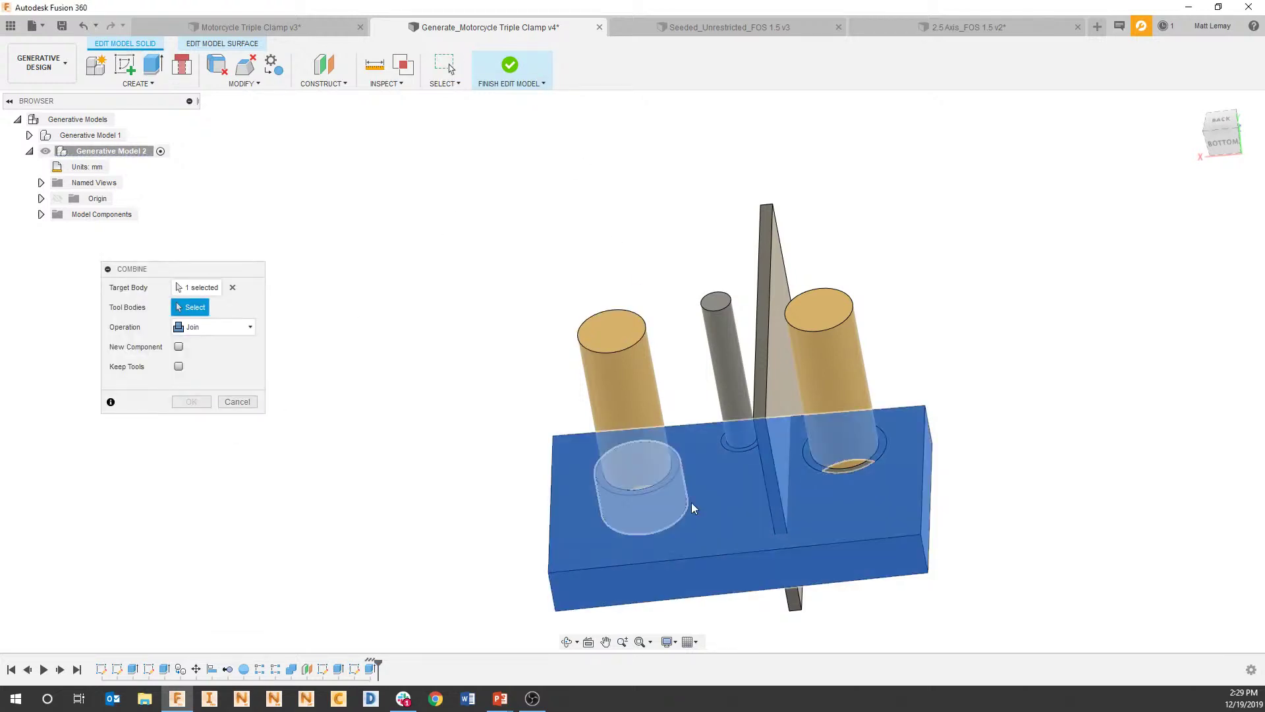
click(771, 465)
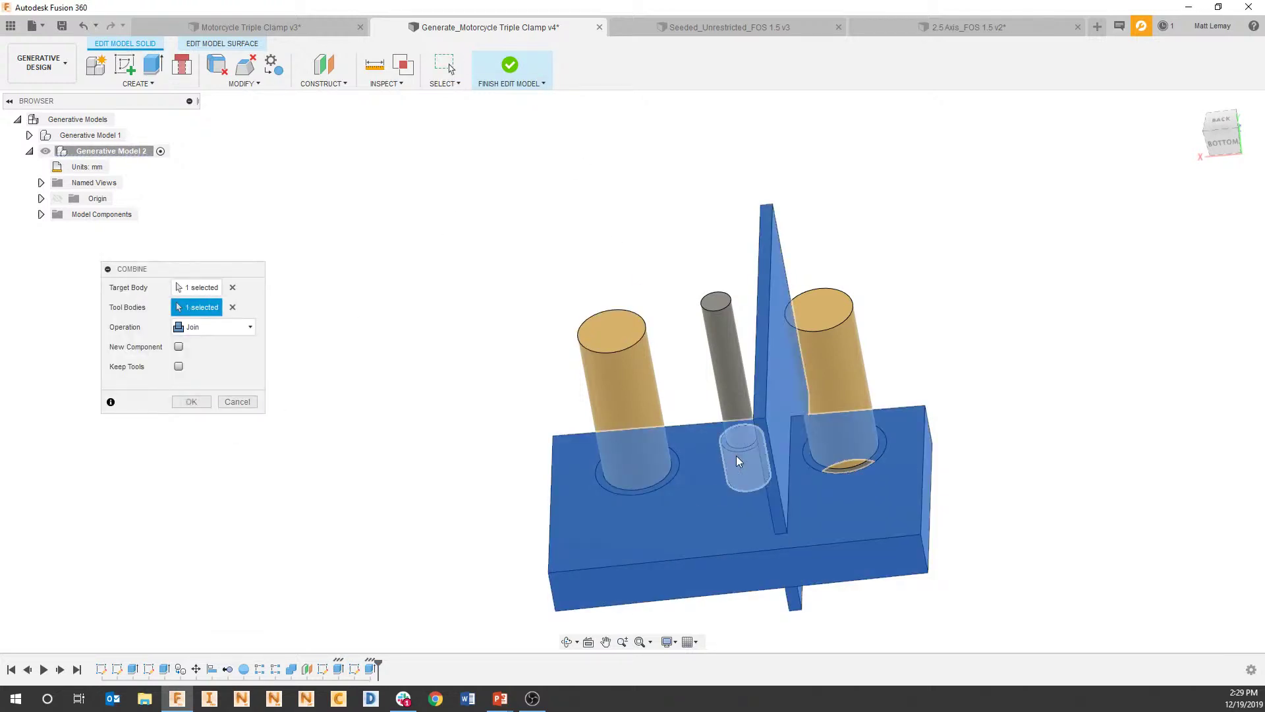
click(237, 328)
click(203, 362)
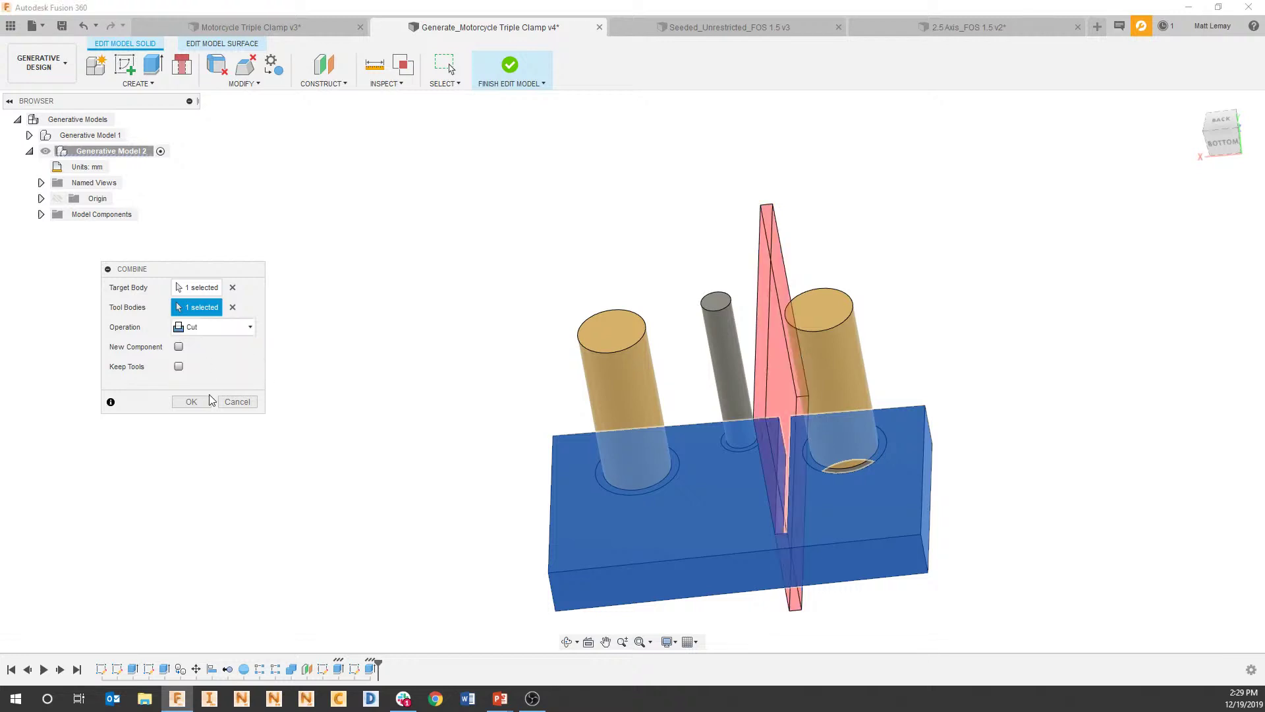
click(179, 367)
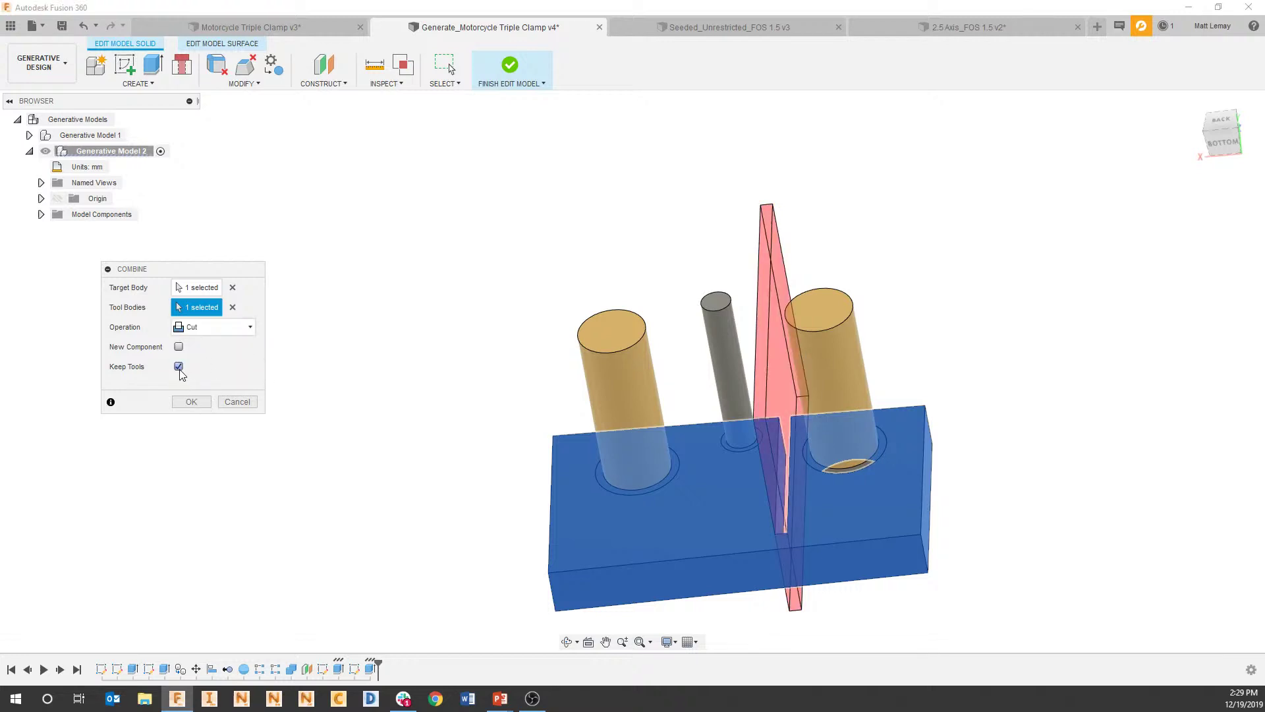
click(191, 402)
Finish editing the model, then assign the new block as the study's starting shape and show it.
click(510, 56)
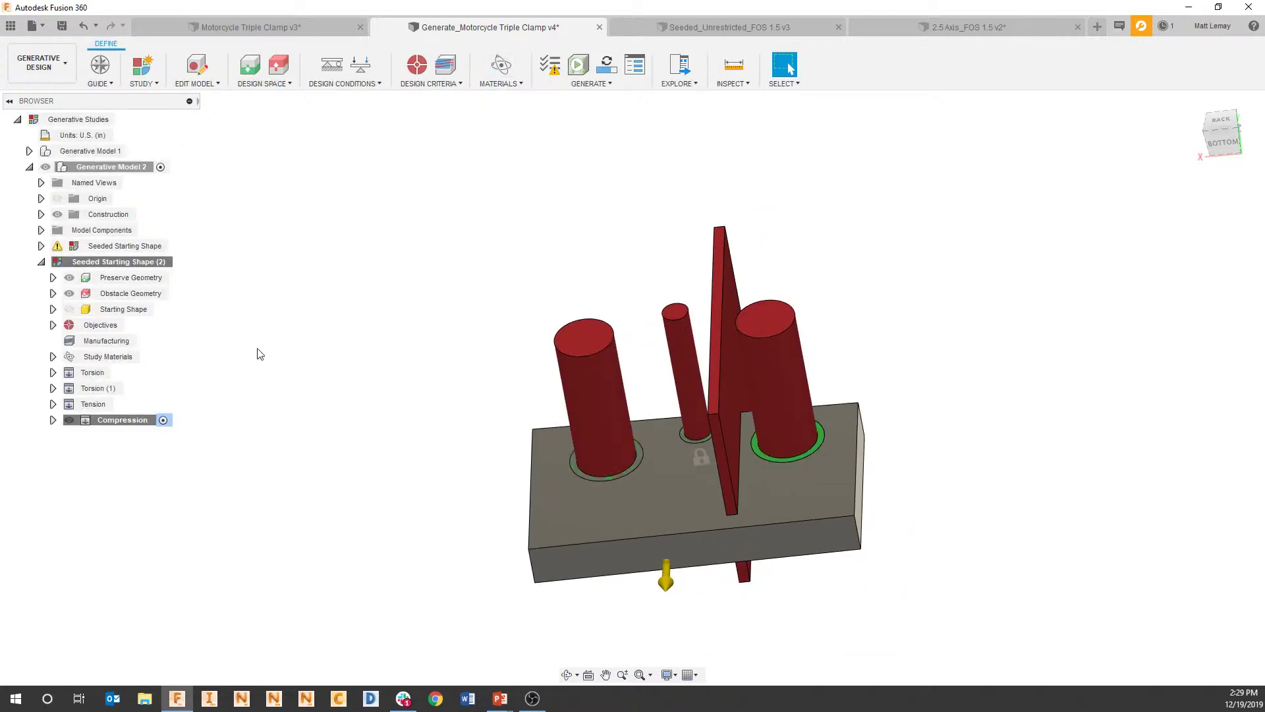
double_click(162, 313)
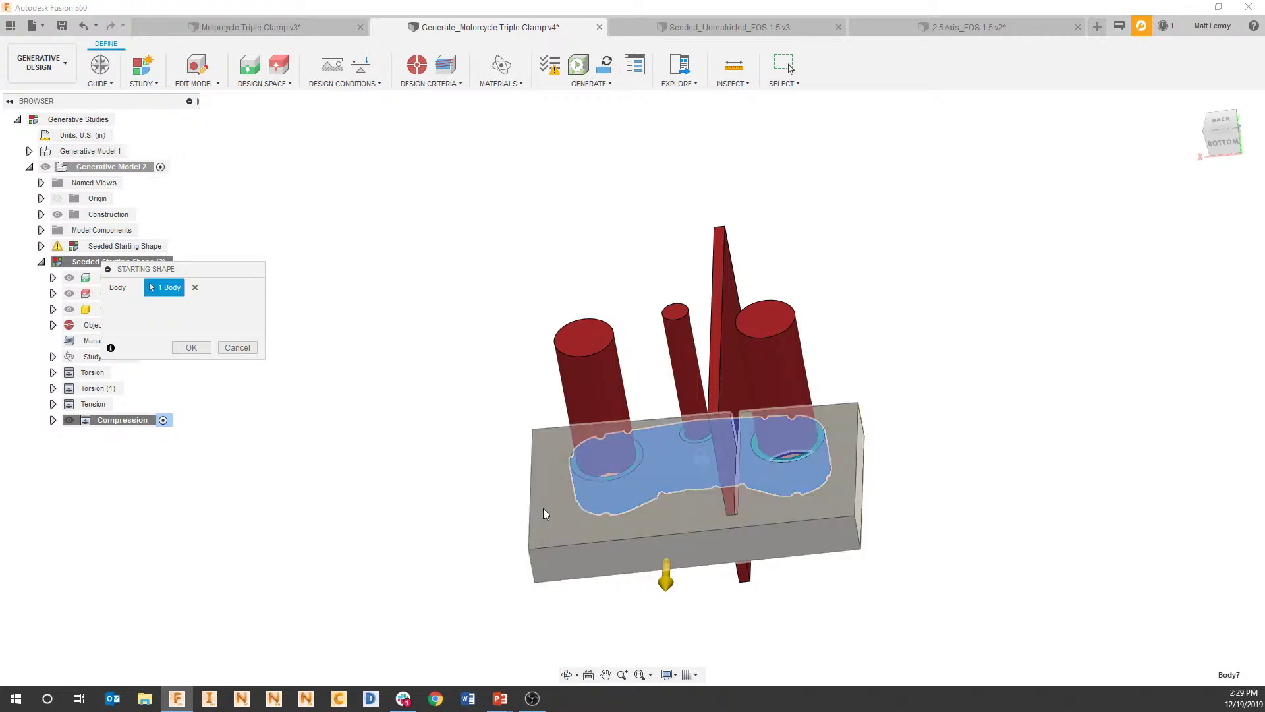
click(544, 507)
click(191, 348)
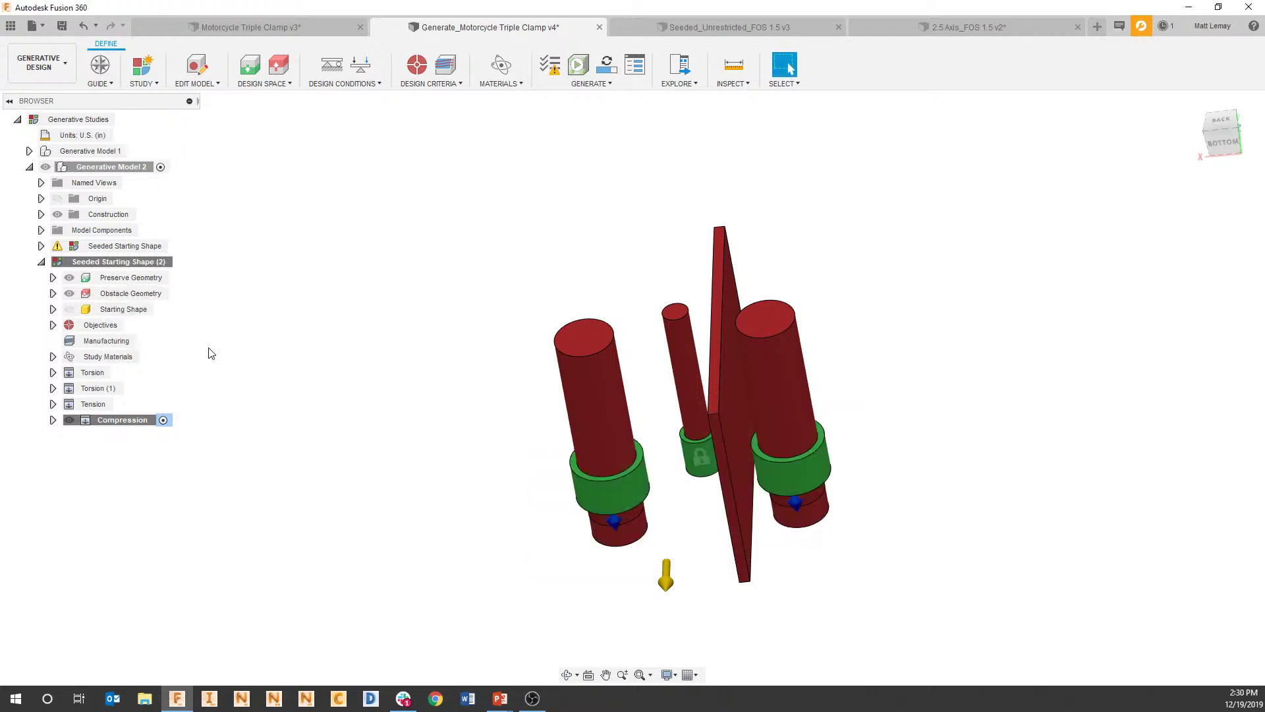
click(70, 309)
shift+middle_drag(249, 372, 360, 380)
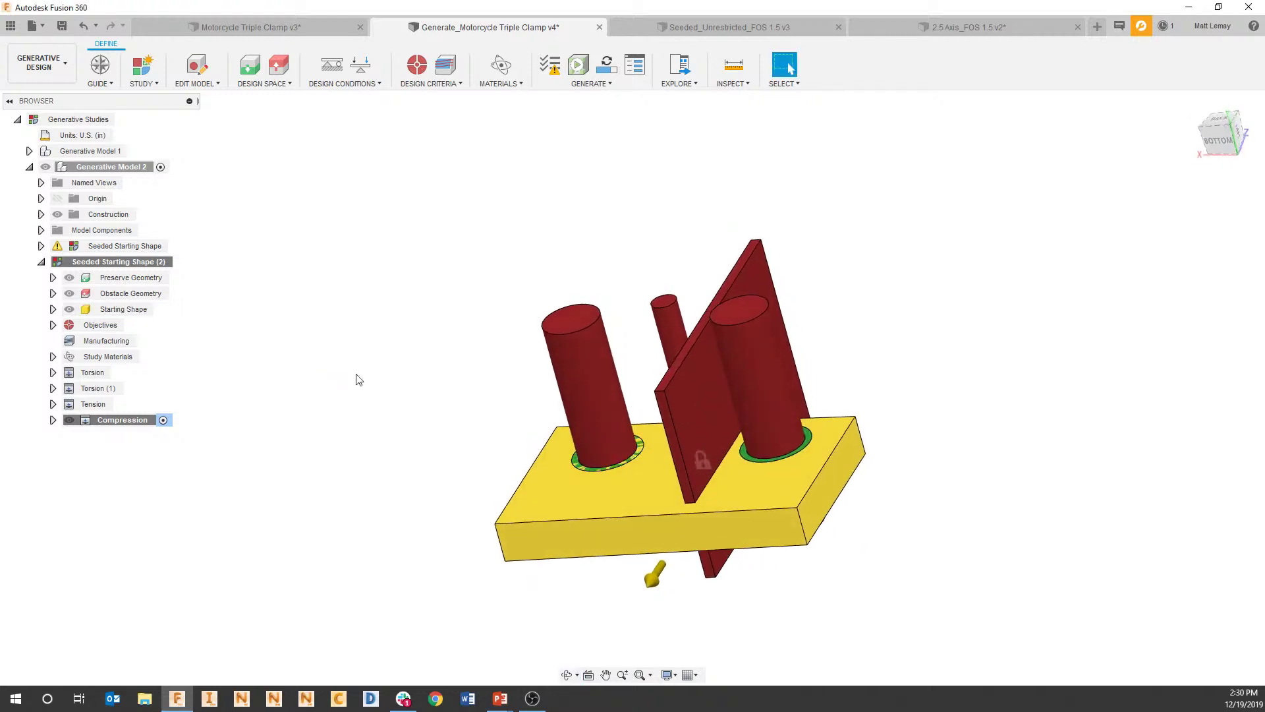
Preview the study's generative outcome with the starting shape hidden and examine how the material forms around the plate.
click(578, 65)
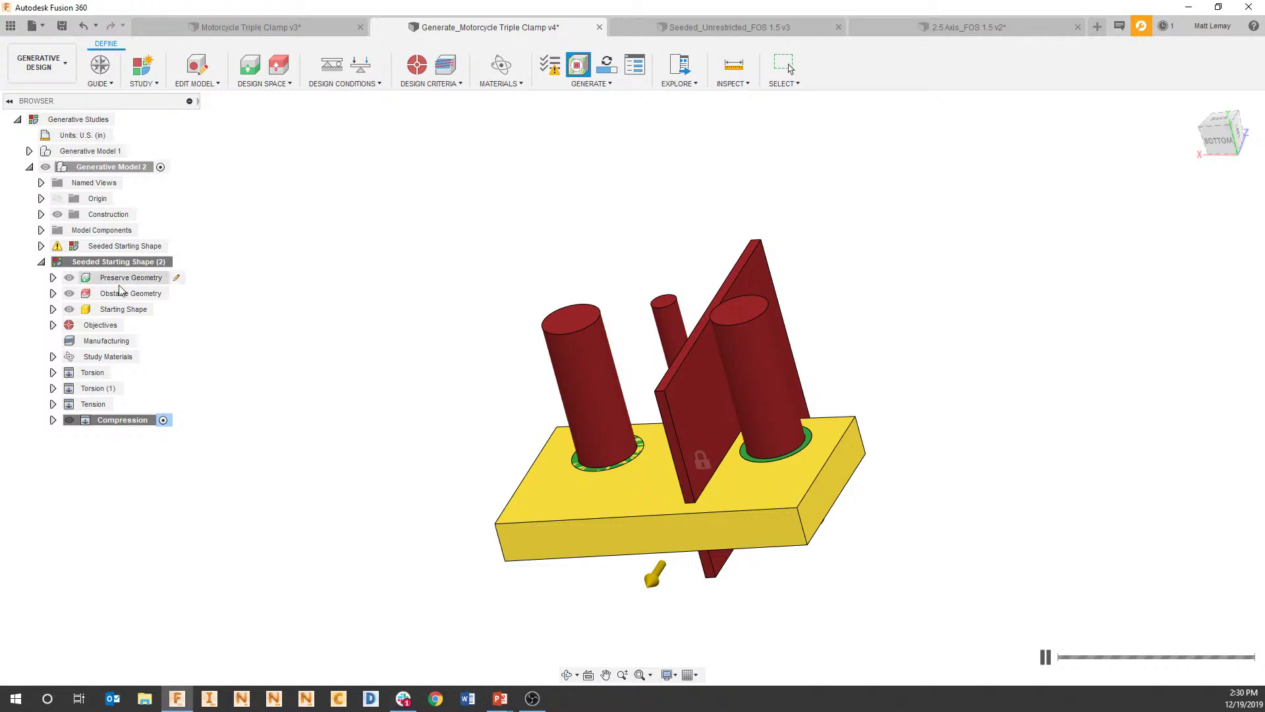
click(70, 309)
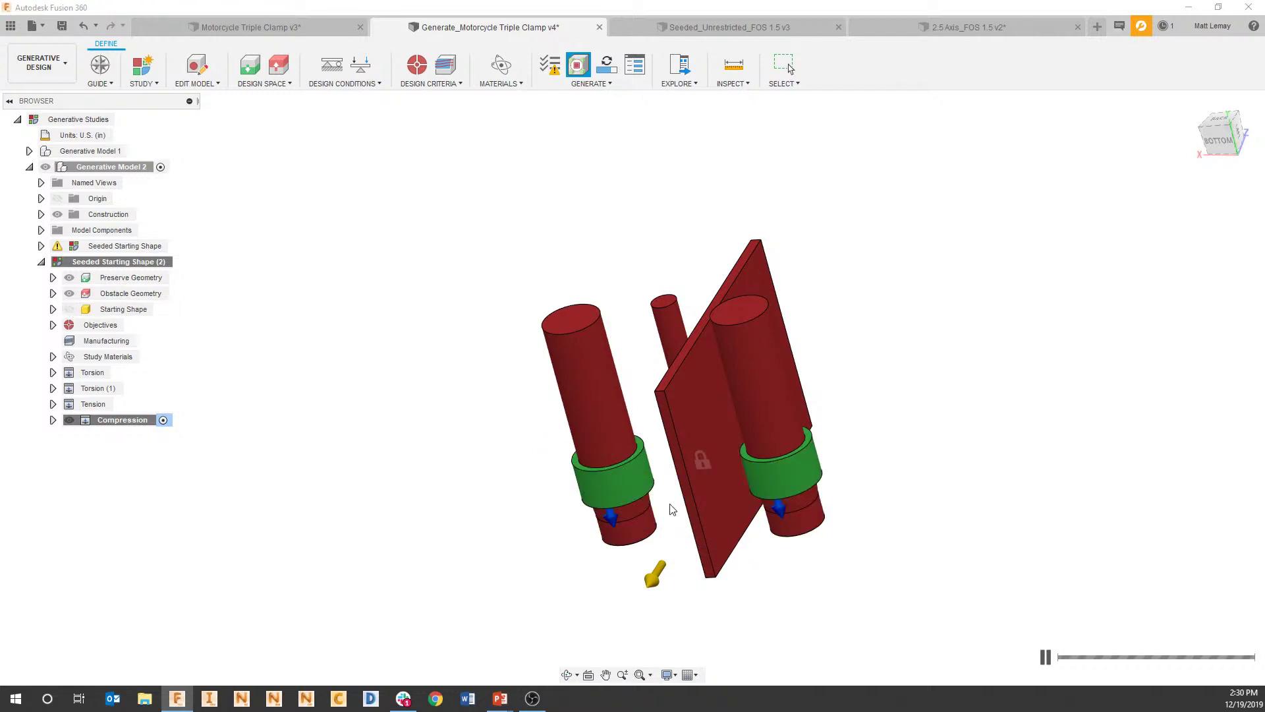
scroll(670, 509, up, 3)
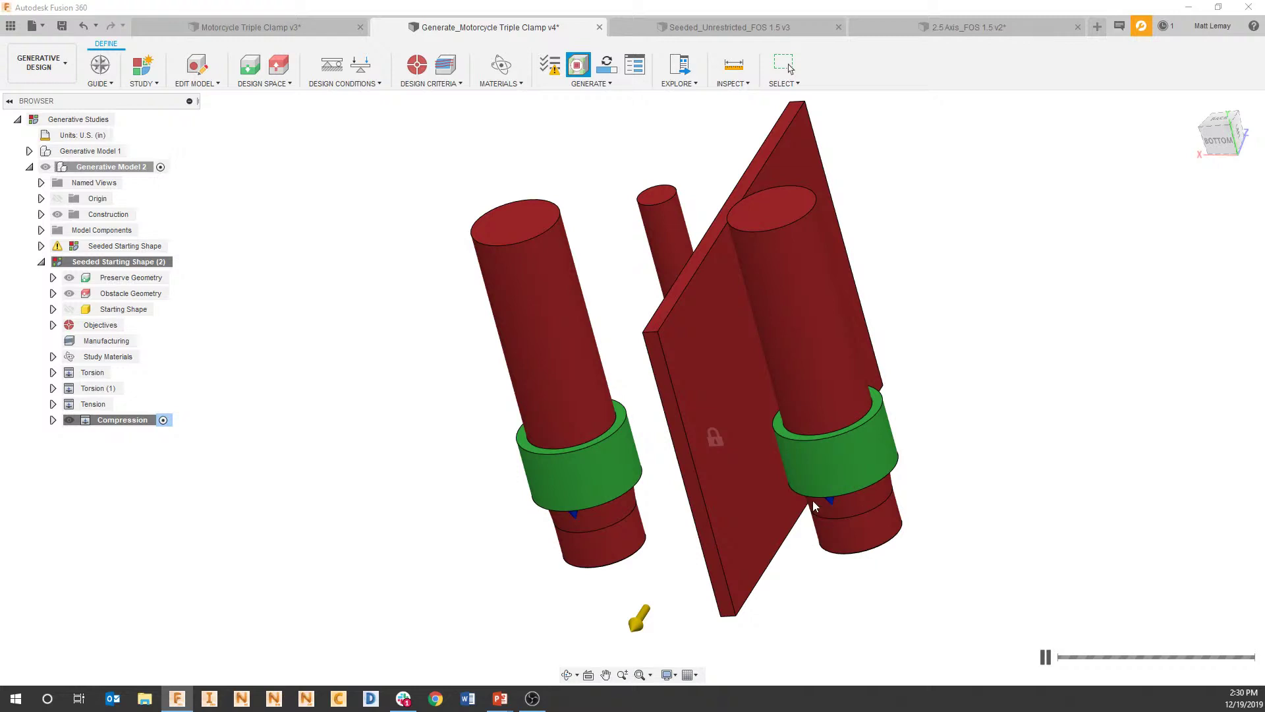
scroll(797, 505, down, 2)
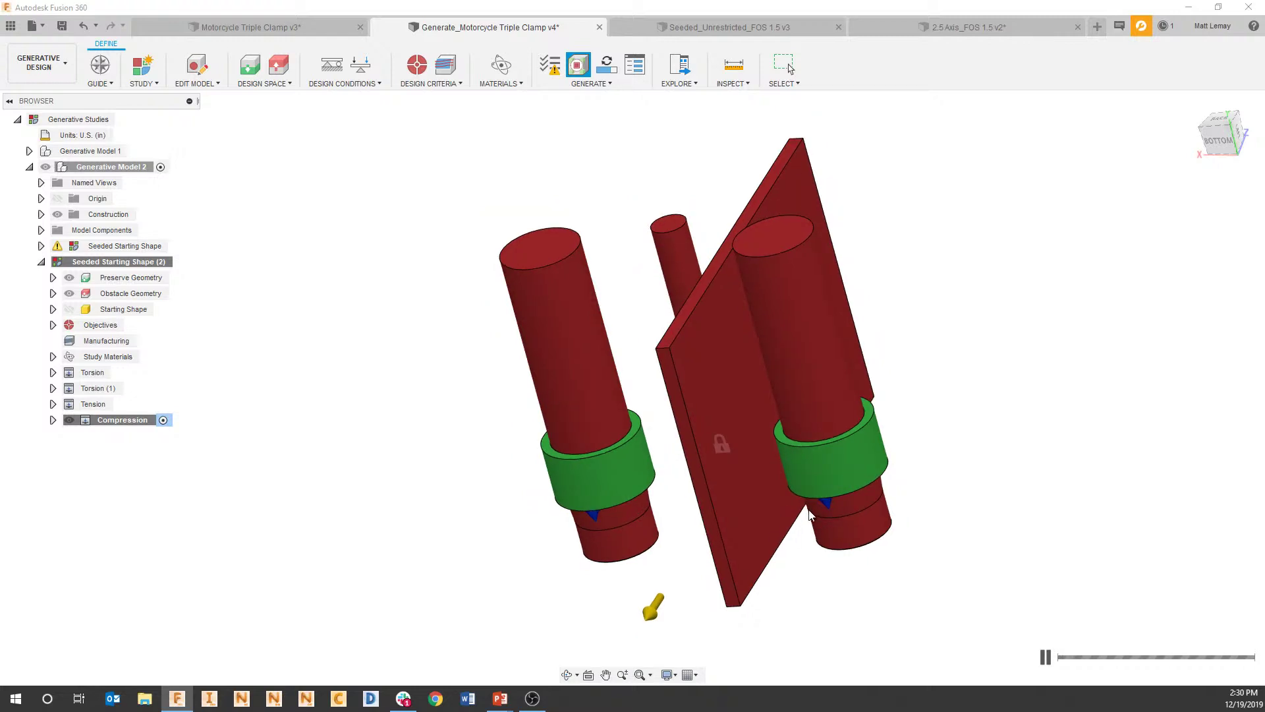
shift+middle_drag(809, 514, 830, 511)
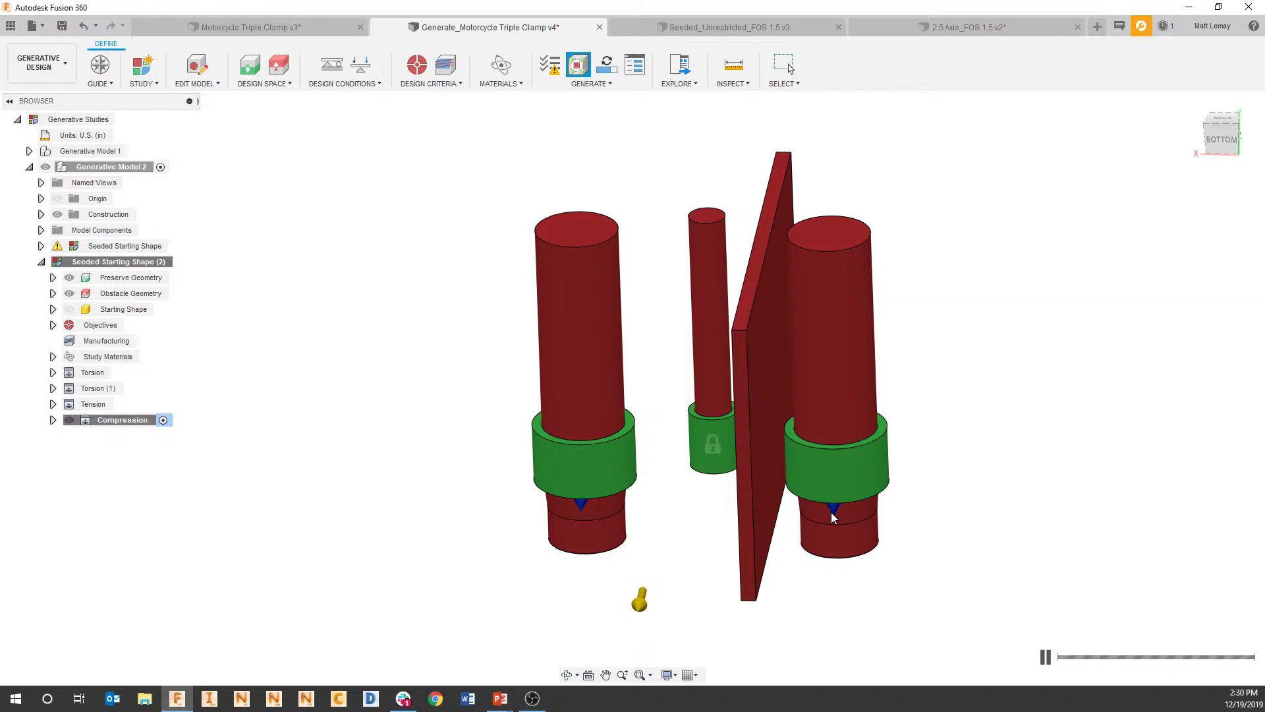
scroll(832, 512, down, 1)
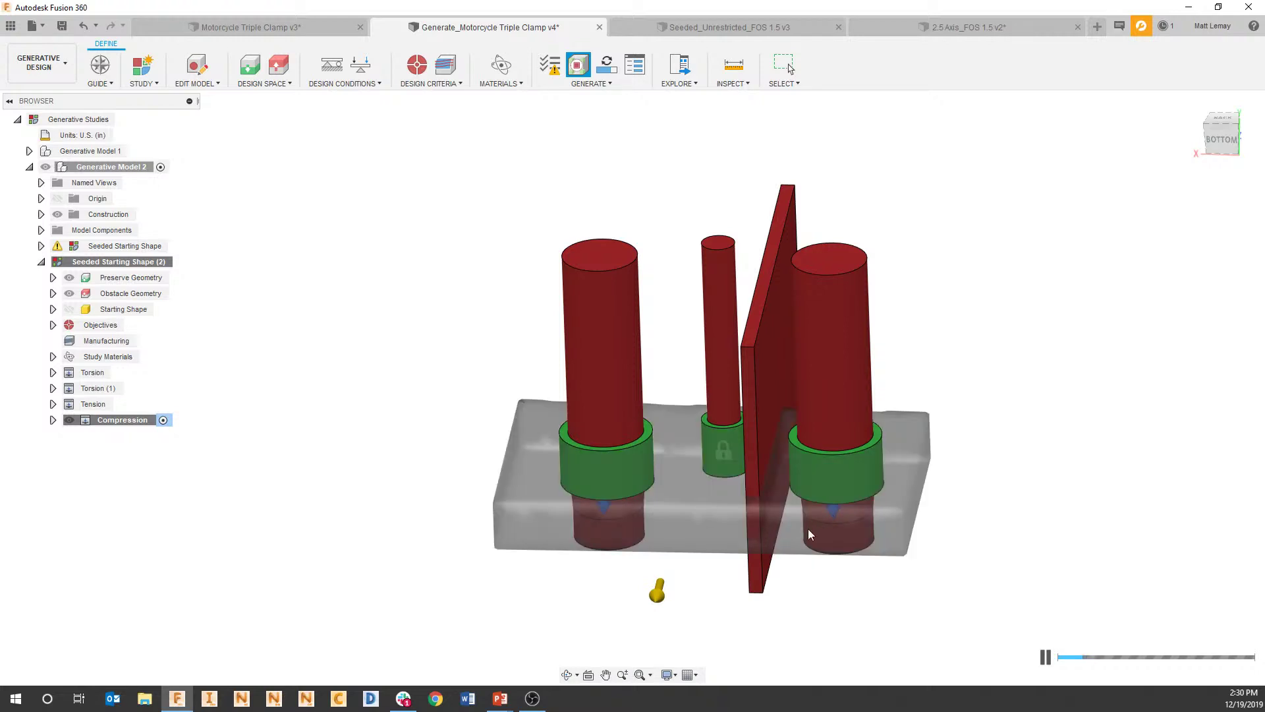
mouse_move(808, 529)
shift+middle_down()
mouse_move(801, 598)
mouse_move(829, 542)
mouse_move(813, 584)
mouse_move(813, 564)
mouse_move(819, 600)
mouse_move(836, 568)
mouse_move(797, 536)
shift+middle_up()
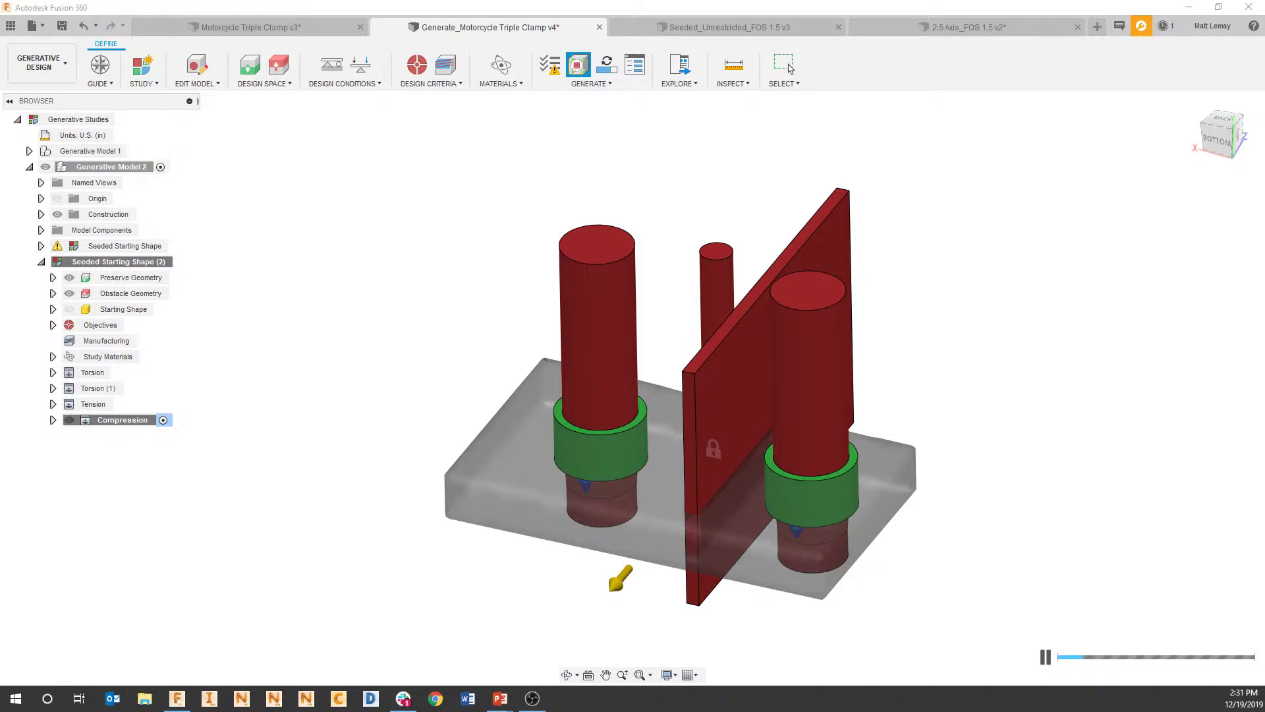
Stop the running preview and activate the original Seeded Starting Shape study.
key(Right)
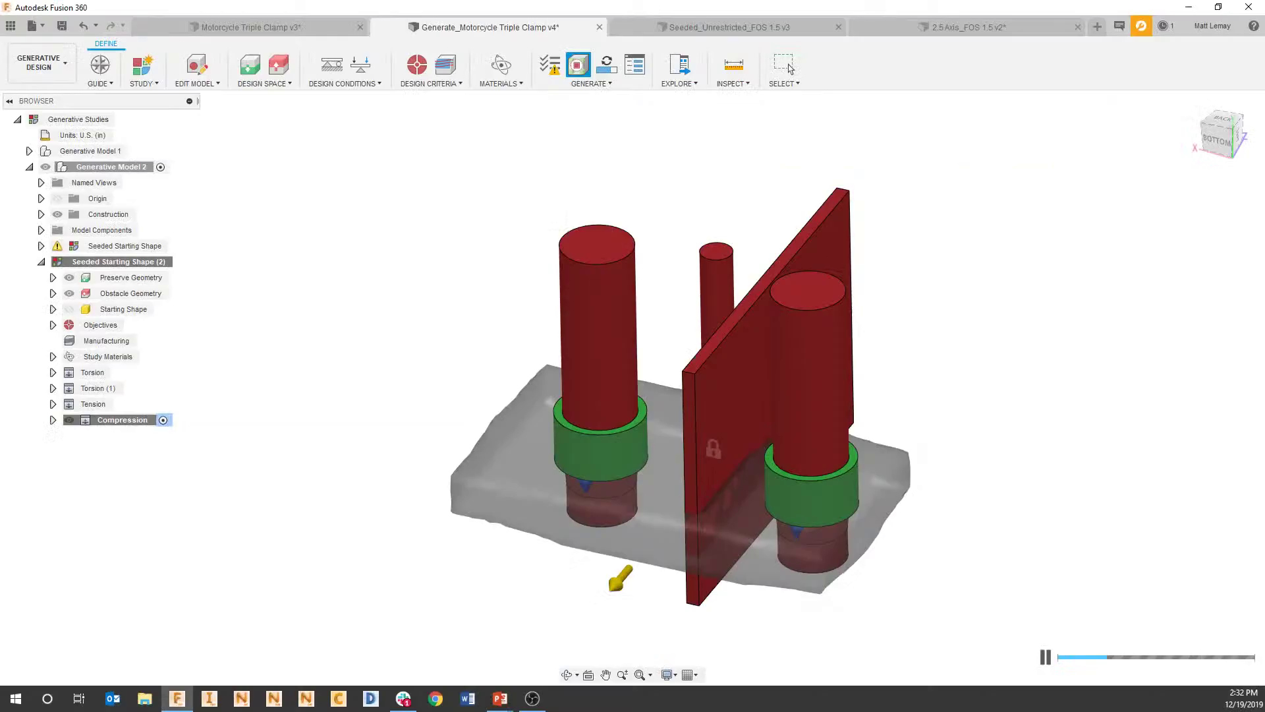
double_click(119, 247)
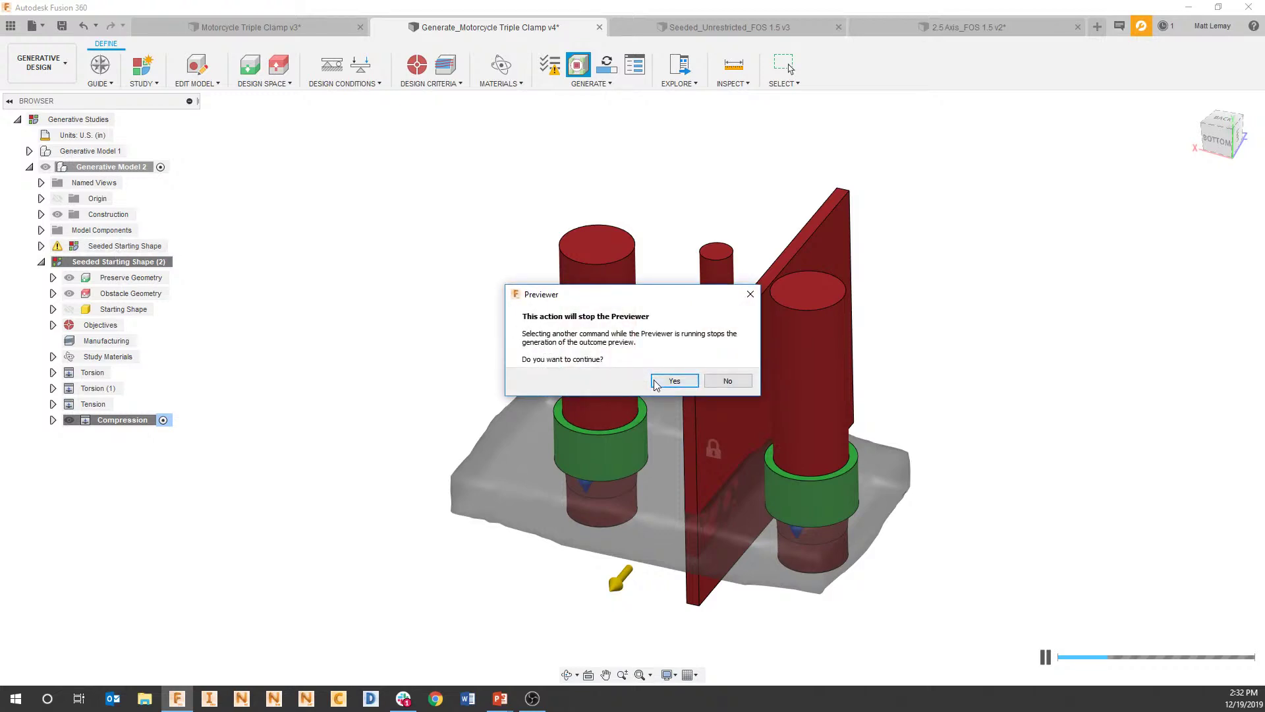
click(674, 380)
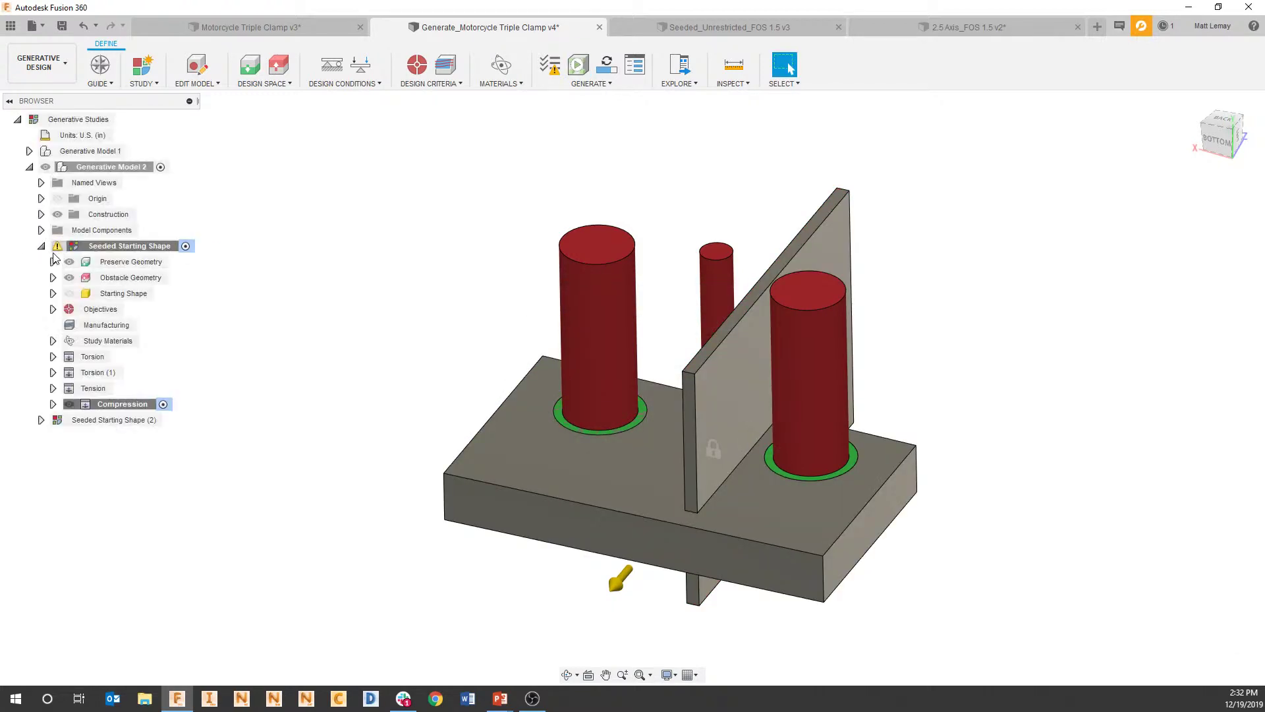
Hide the dividing plate and the block body, and turn on the study's starting shape visibility.
click(732, 389)
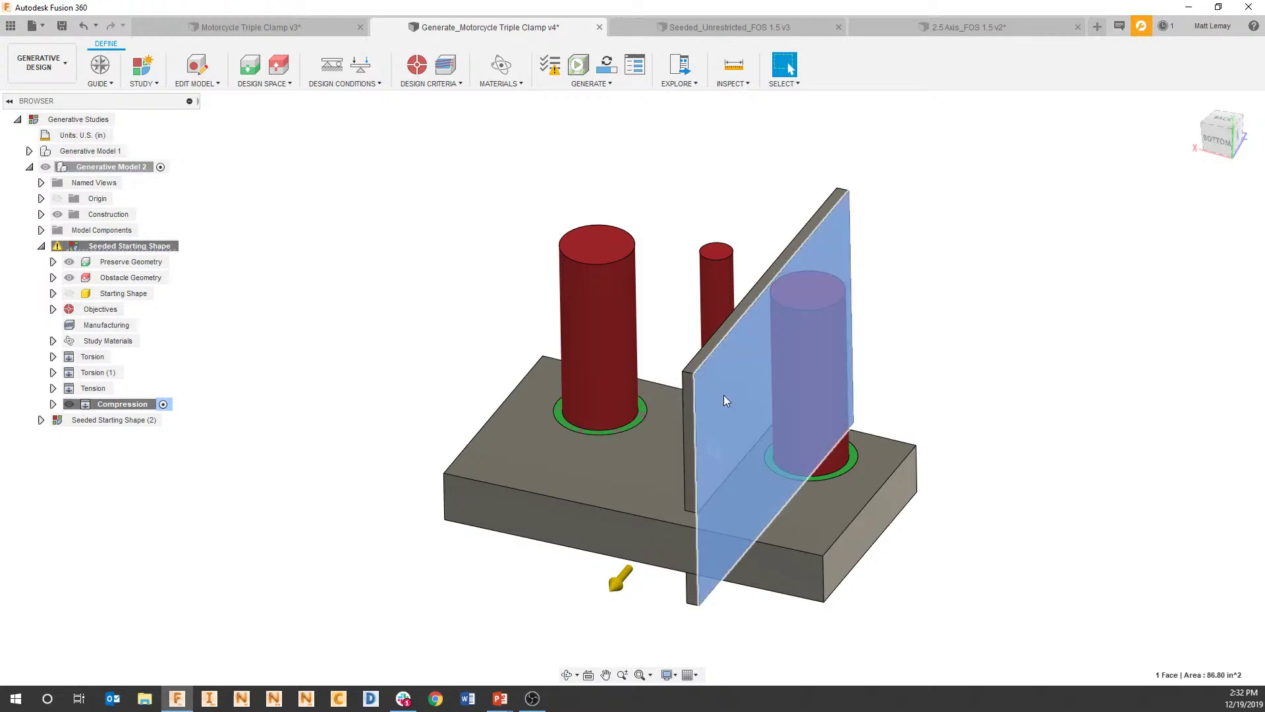
click(603, 468)
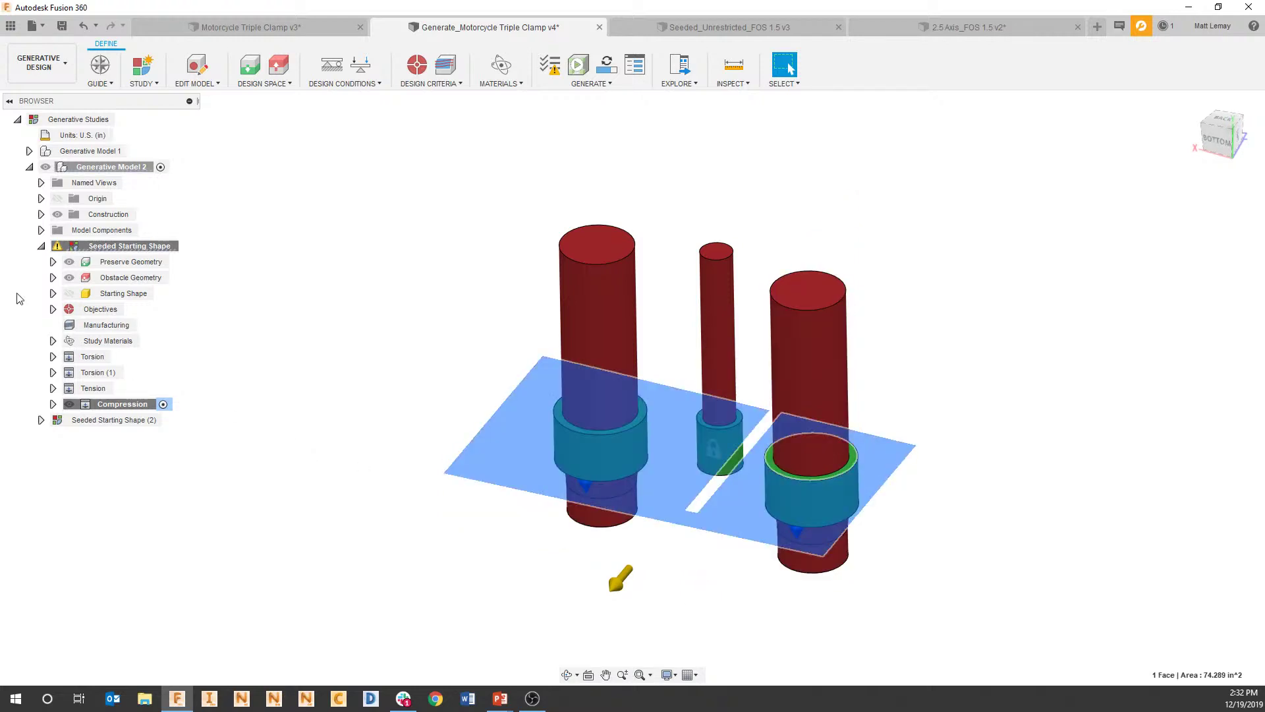
click(69, 293)
click(294, 405)
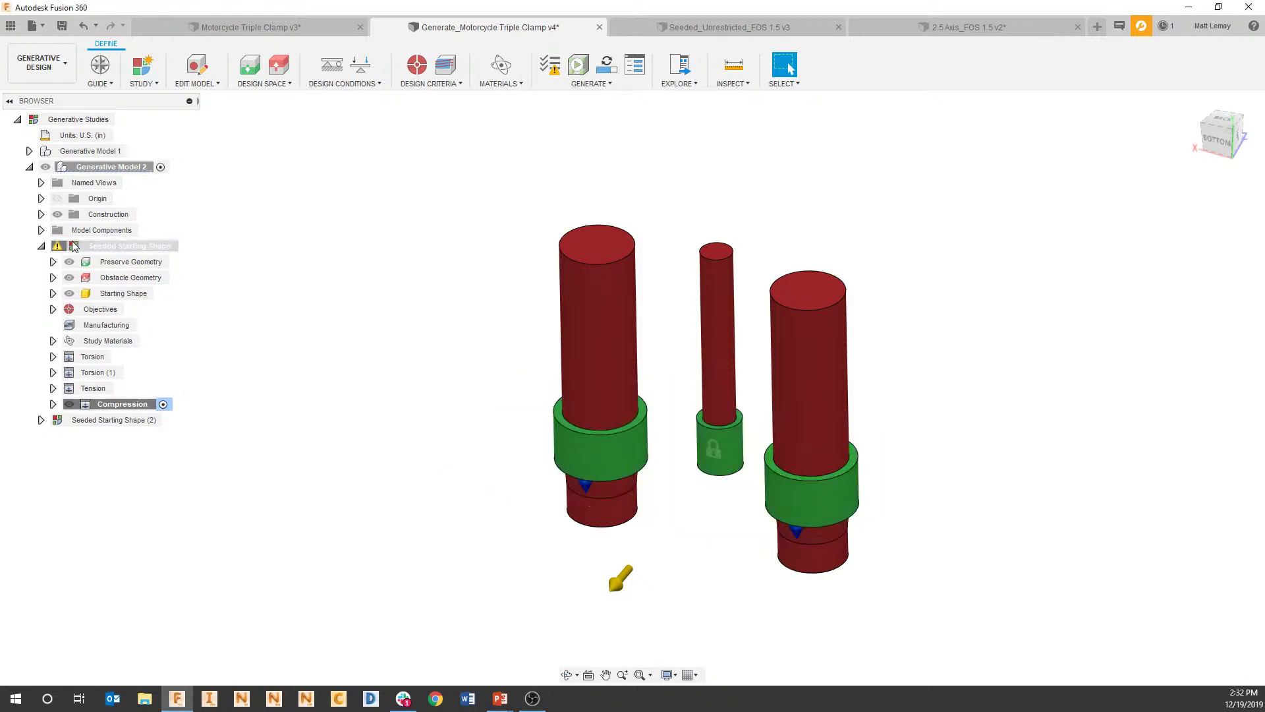
Show Body7 from the model's component bodies and examine the dimpled starting shape between the collars.
click(41, 229)
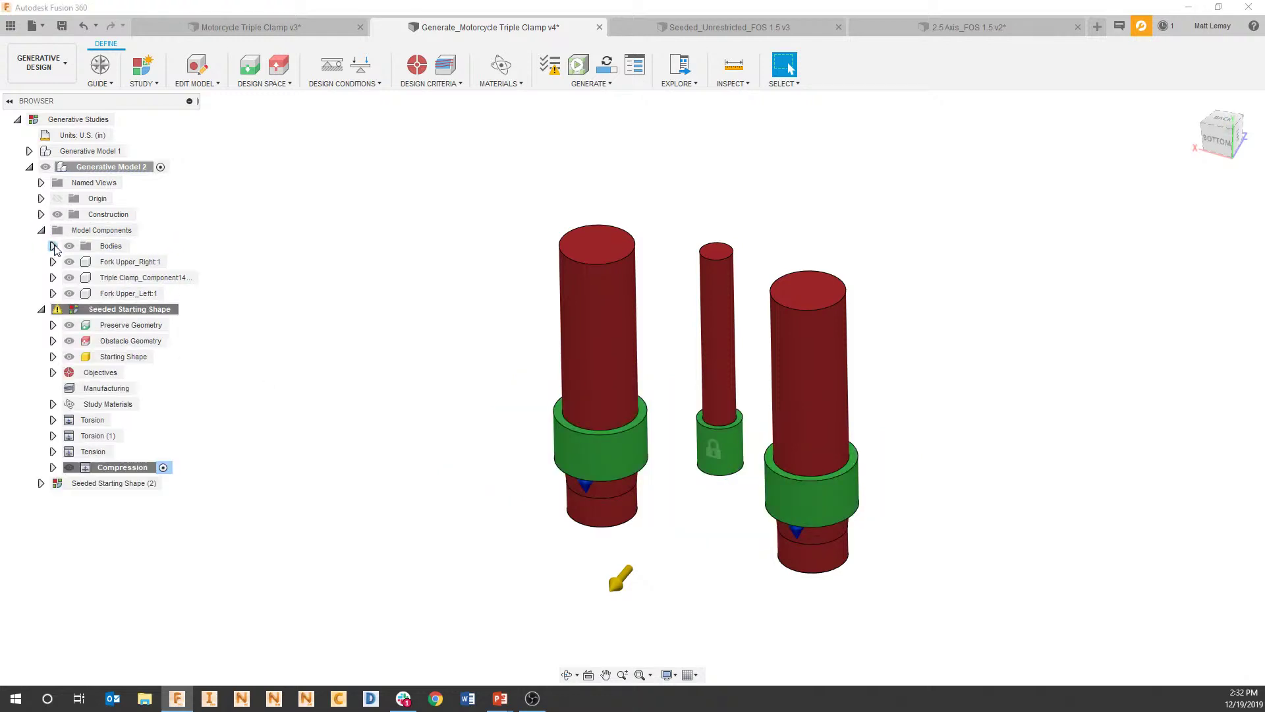
click(53, 245)
click(89, 266)
click(81, 262)
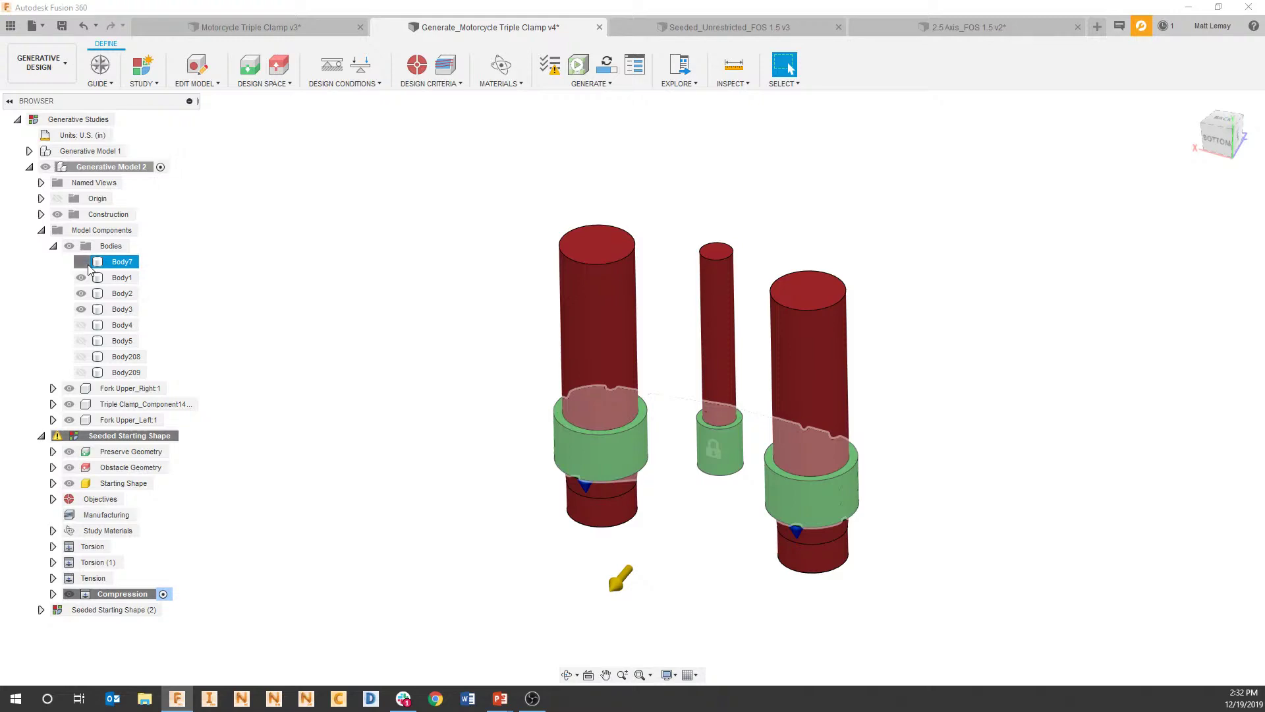
scroll(745, 452, up, 4)
mouse_move(537, 643)
shift+middle_down()
mouse_move(525, 446)
mouse_move(567, 670)
mouse_move(573, 659)
mouse_move(537, 639)
shift+middle_up()
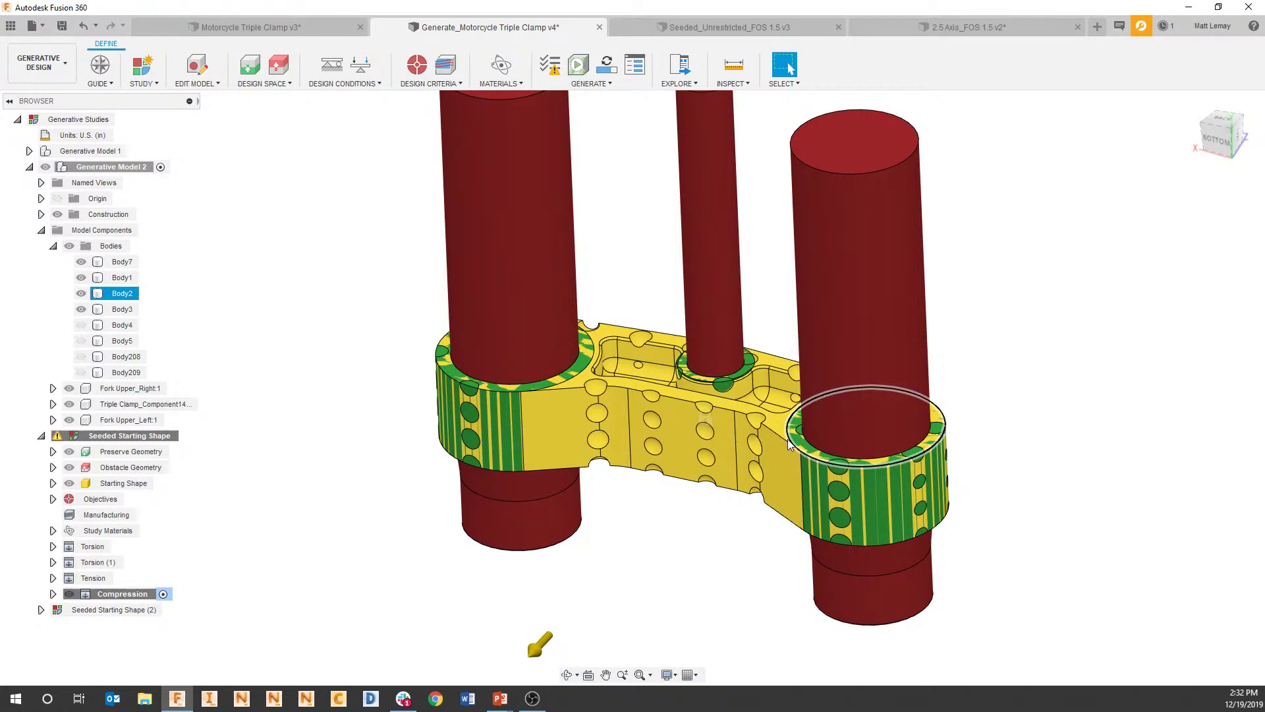
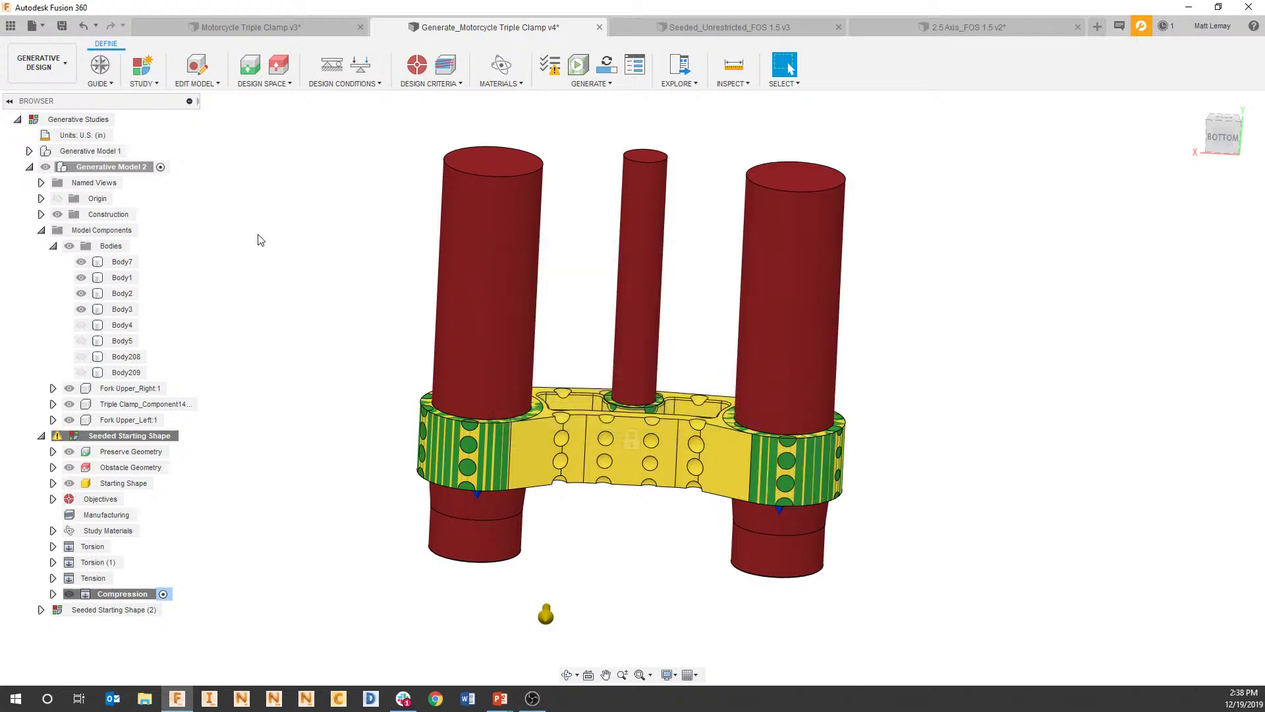
Activate Generative Model 1 and review its study materials and manufacturing settings.
click(83, 152)
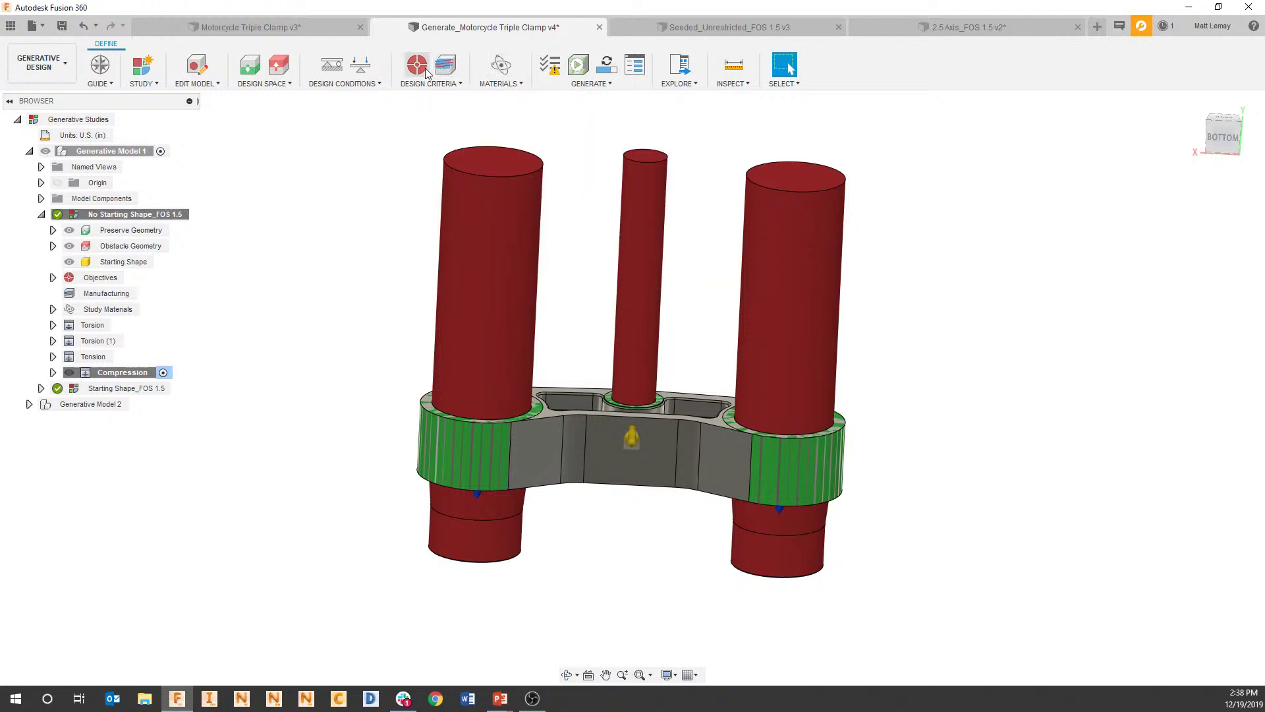
click(495, 70)
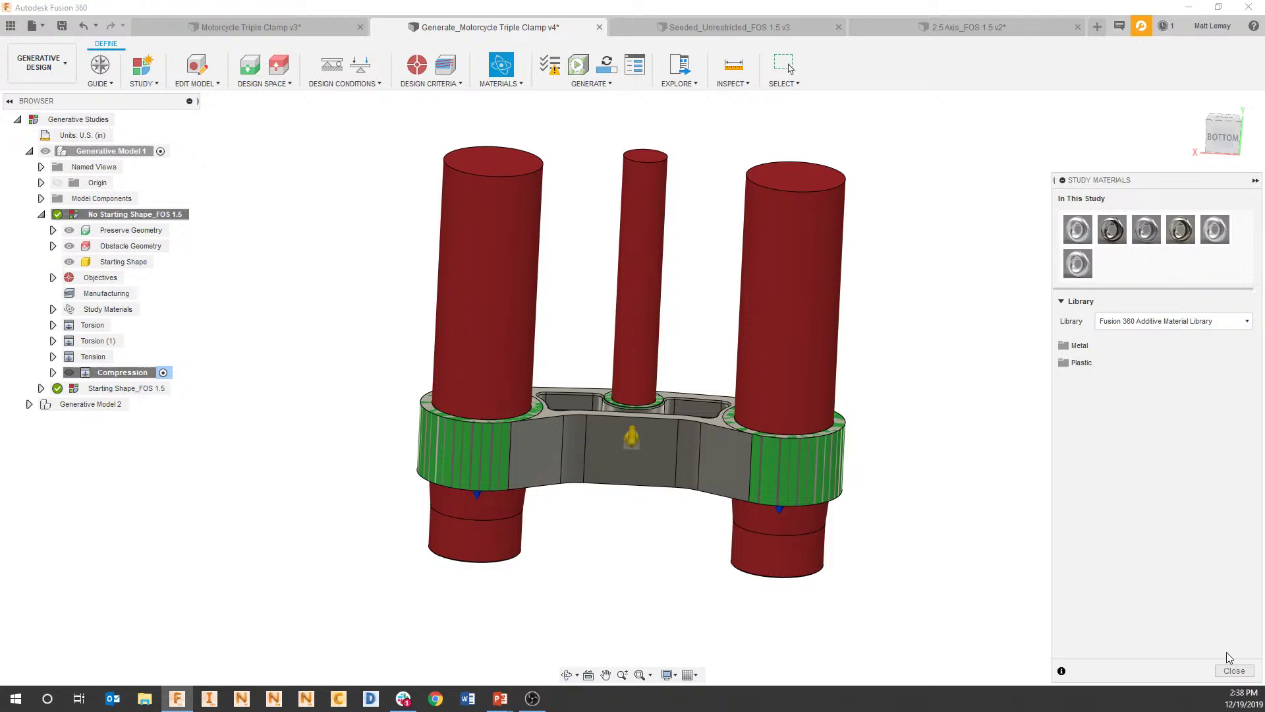
click(1231, 668)
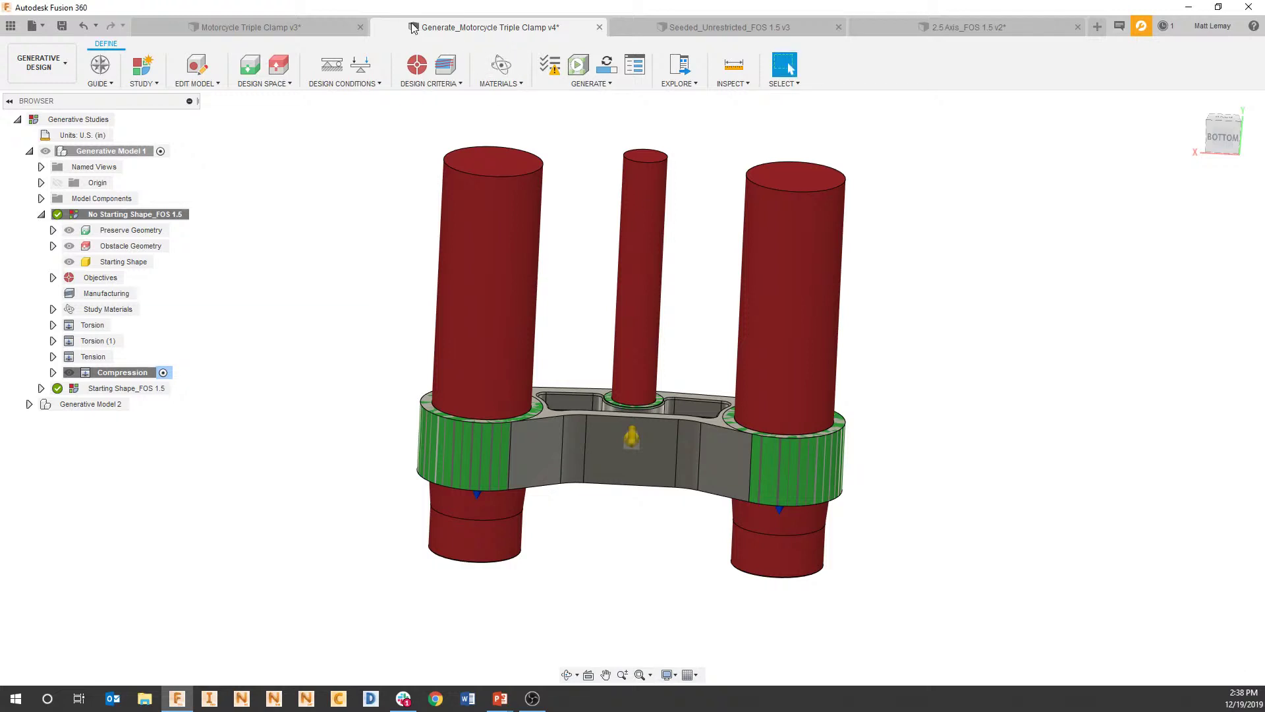
click(444, 65)
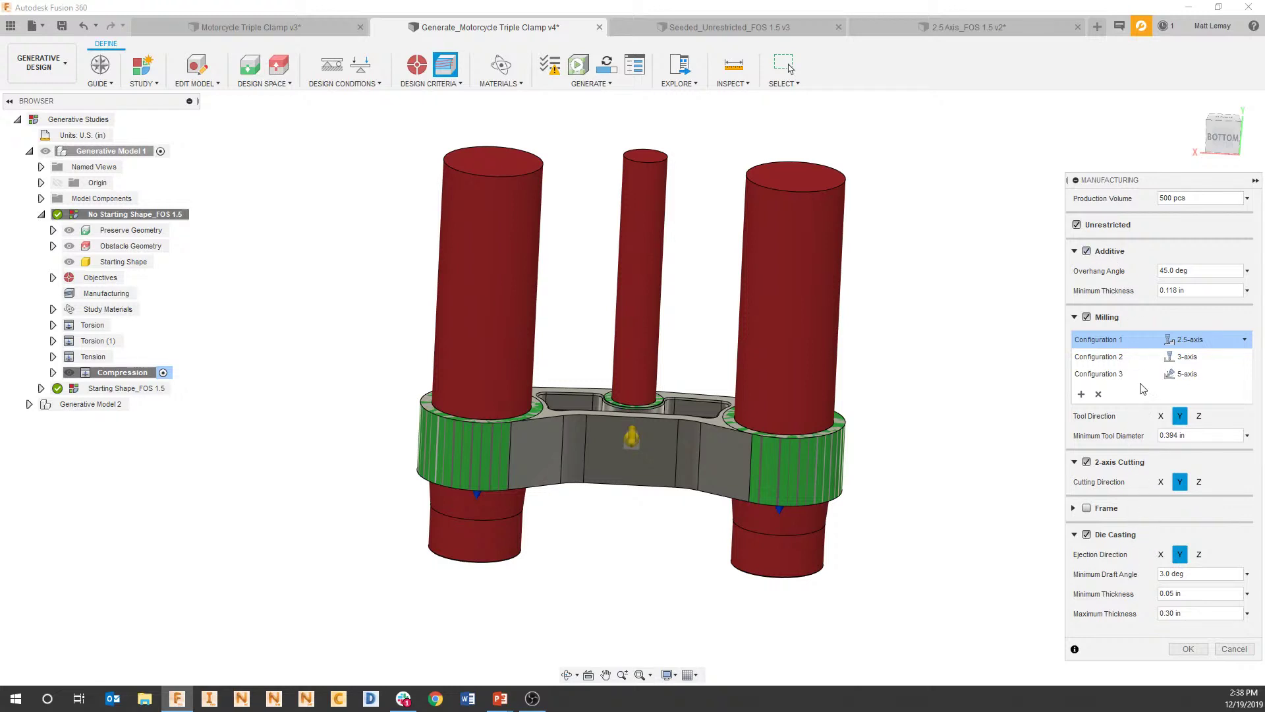
click(1188, 649)
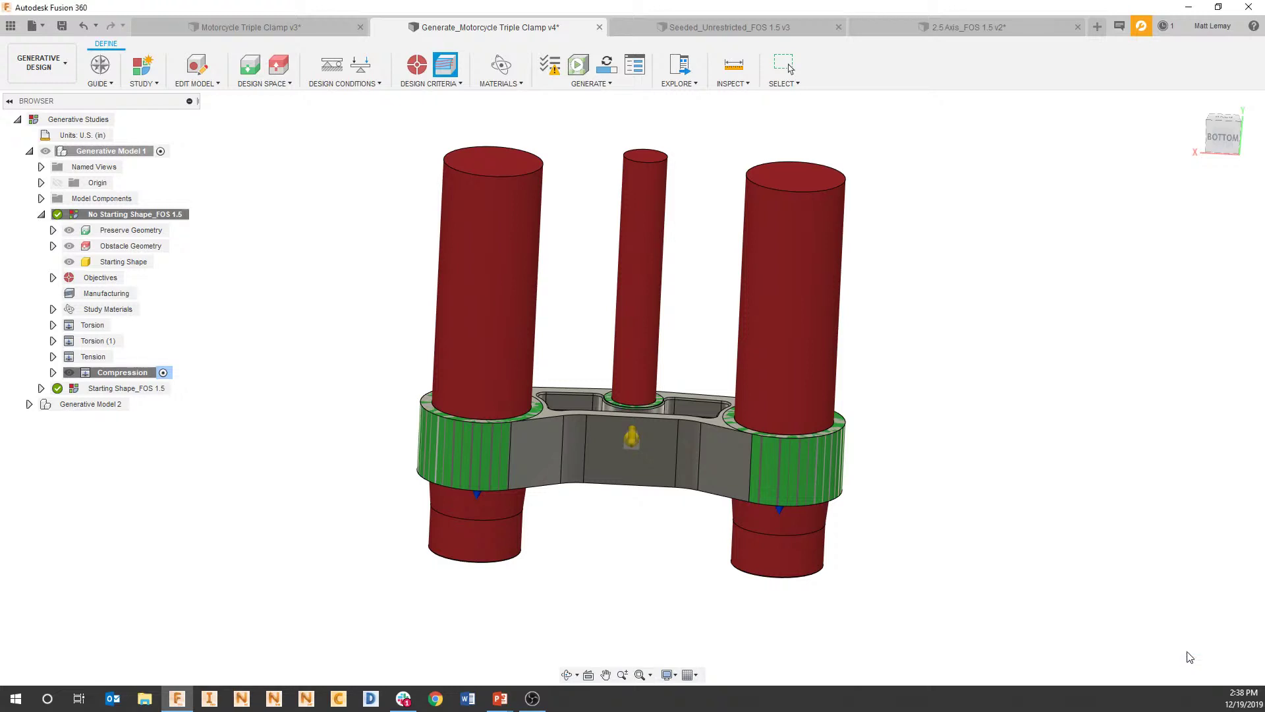
Run the study's pre-check to review material support for cost estimation, and consult the Cost Analysis slide in PowerPoint.
click(551, 66)
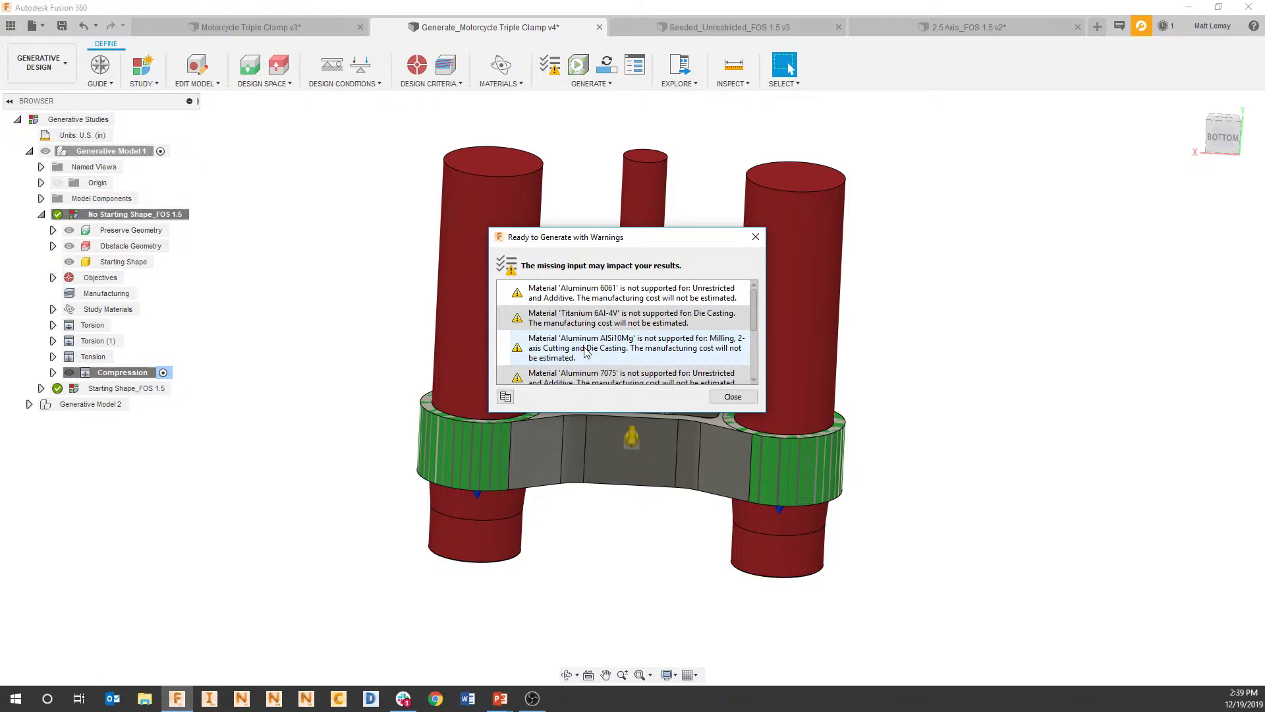
key(super+Tab)
click(521, 216)
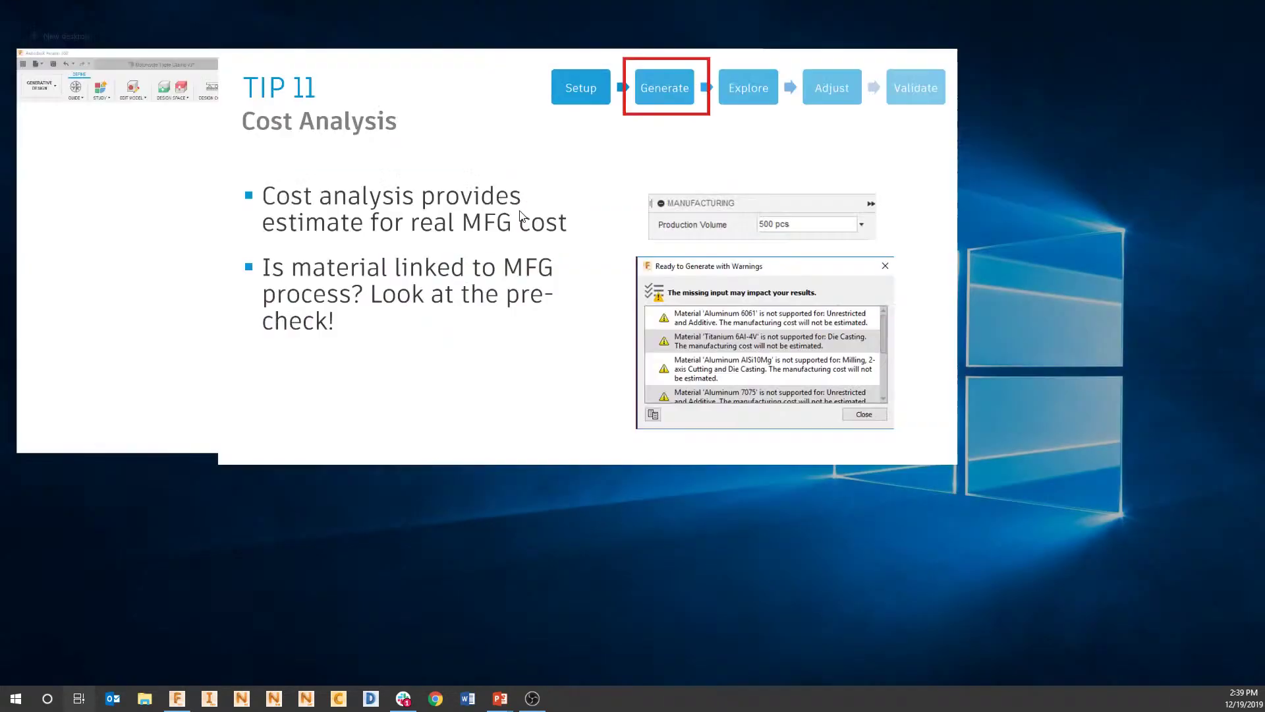
click(568, 314)
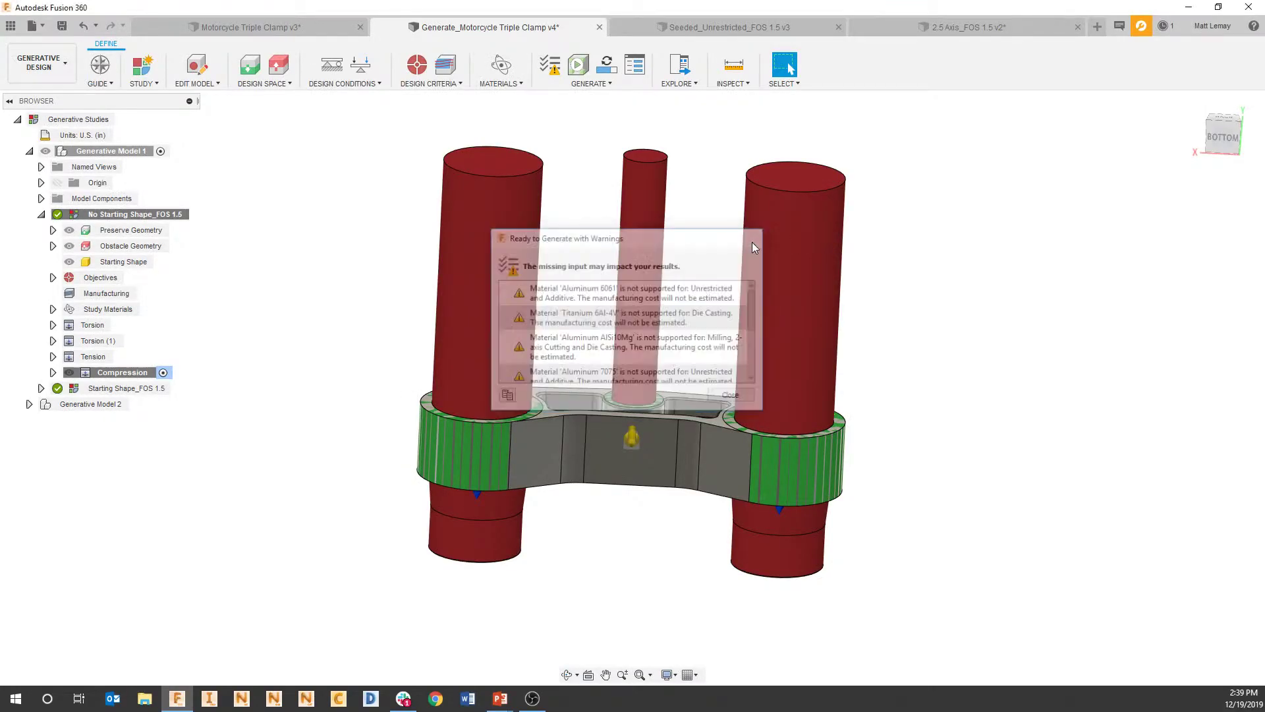
Open Explore without generating the remaining studies and look through the outcome filters down to the objective ranges.
click(682, 67)
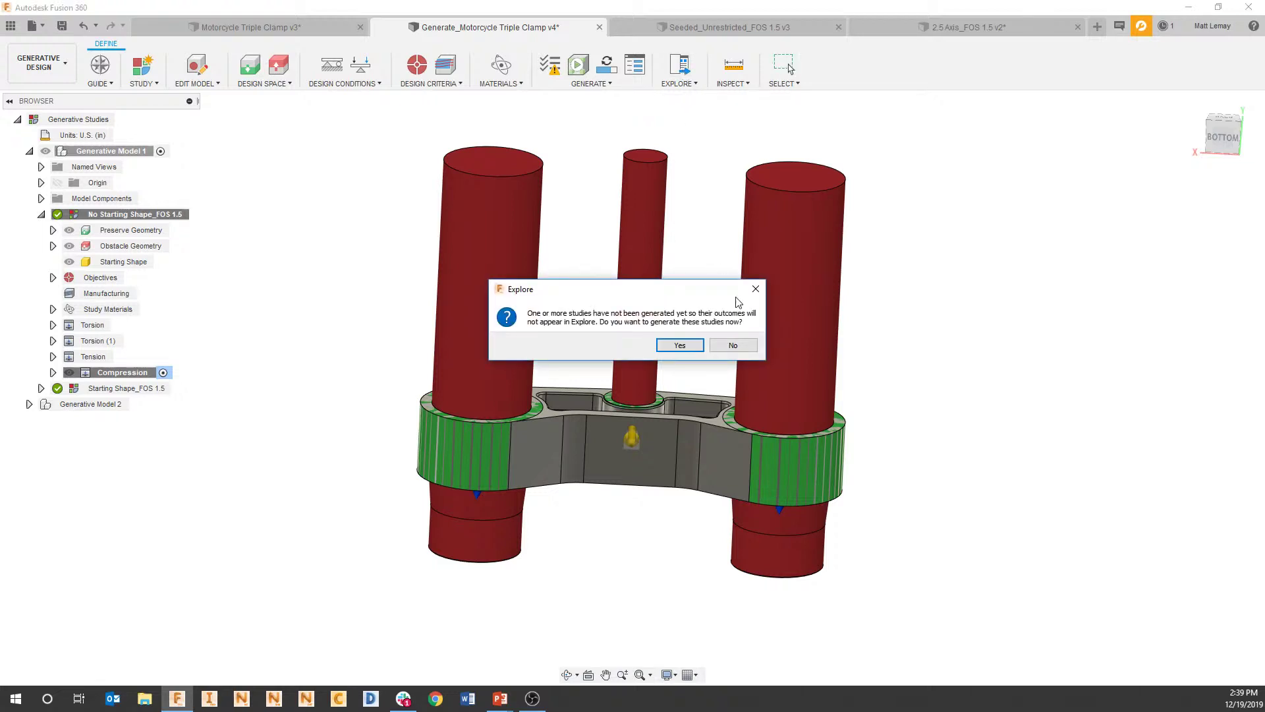
click(748, 347)
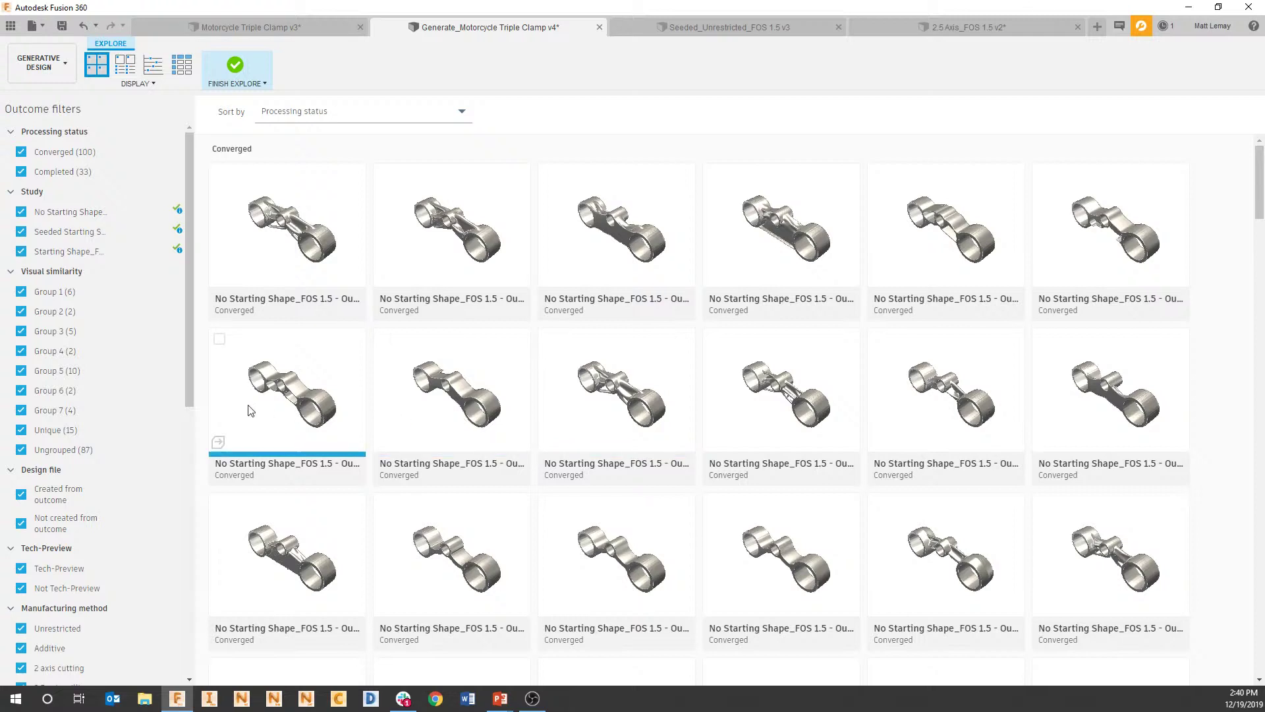
scroll(145, 407, down, 5)
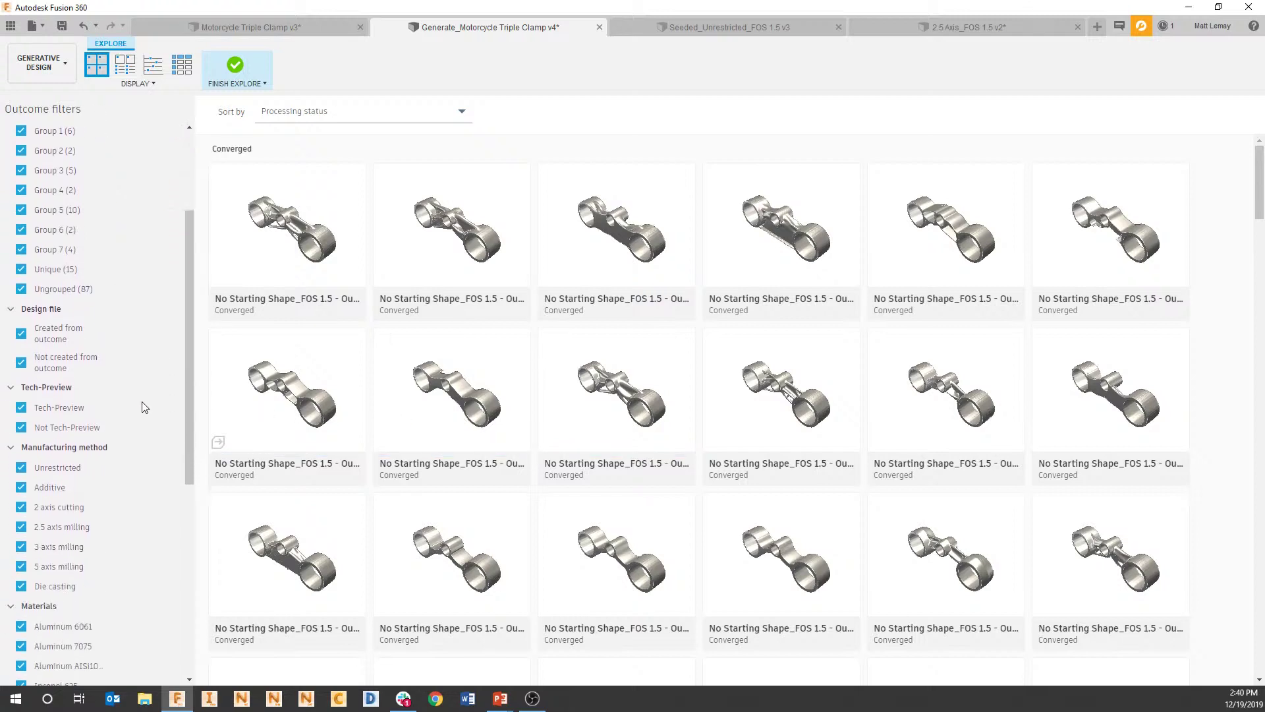
scroll(145, 406, down, 6)
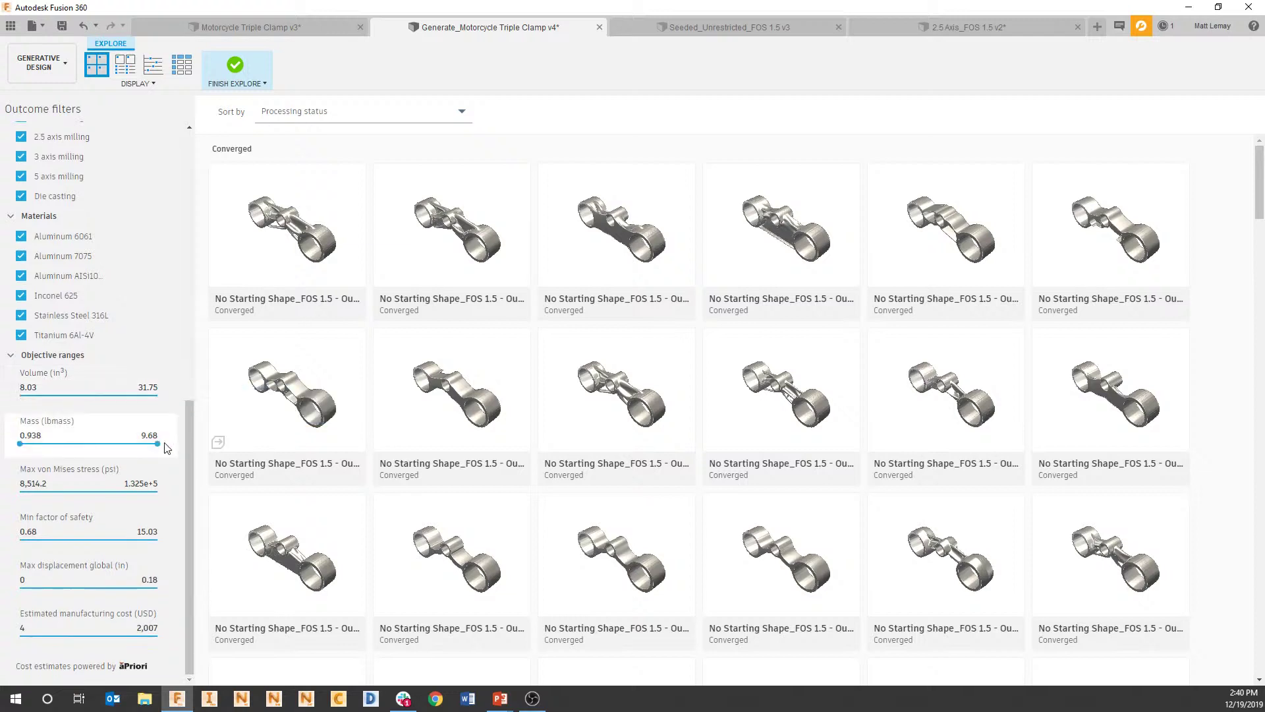
scroll(138, 533, up, 8)
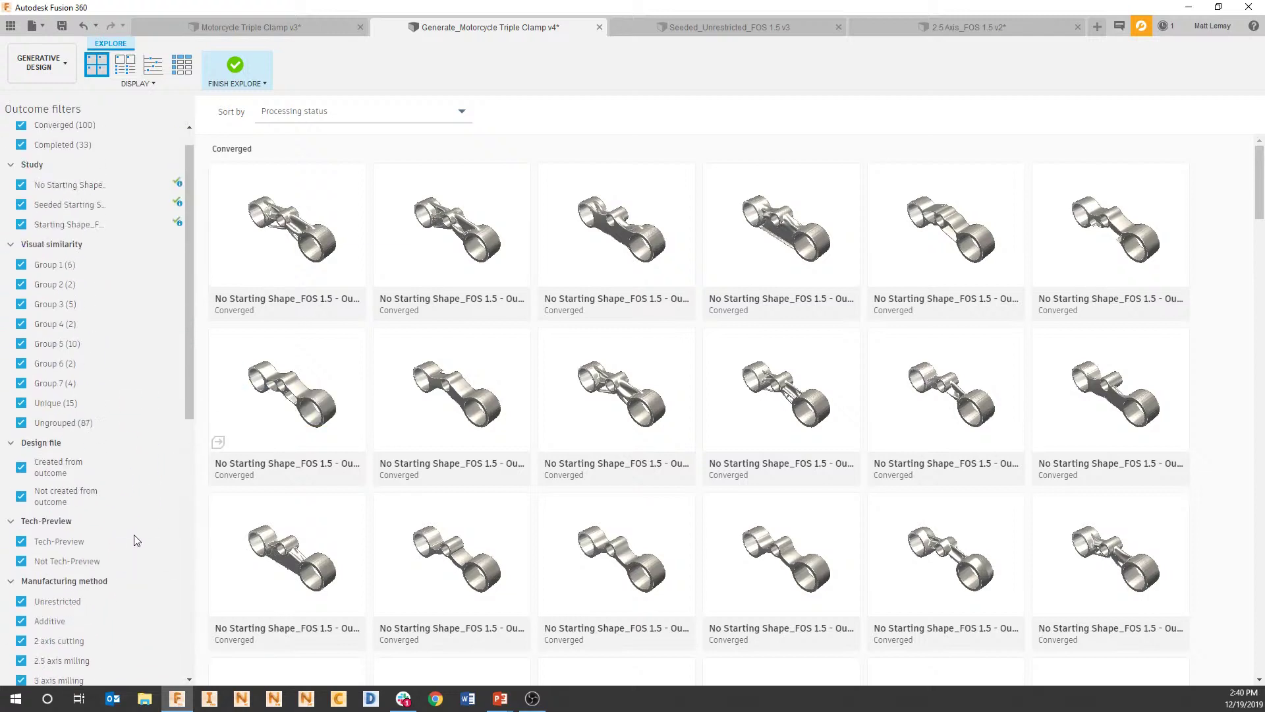
scroll(135, 540, down, 8)
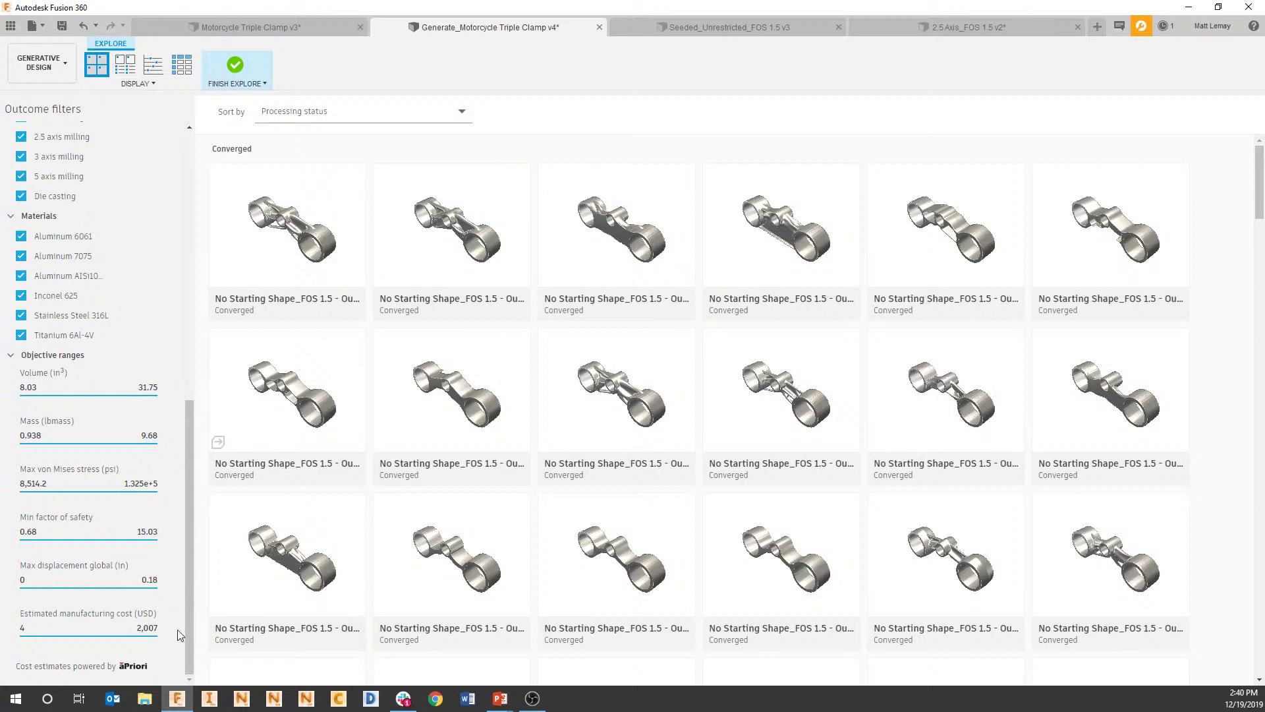
Limit the estimated manufacturing cost filter to a maximum of 1,001 USD and browse the filtered outcomes.
drag(157, 636, 89, 636)
scroll(488, 583, down, 5)
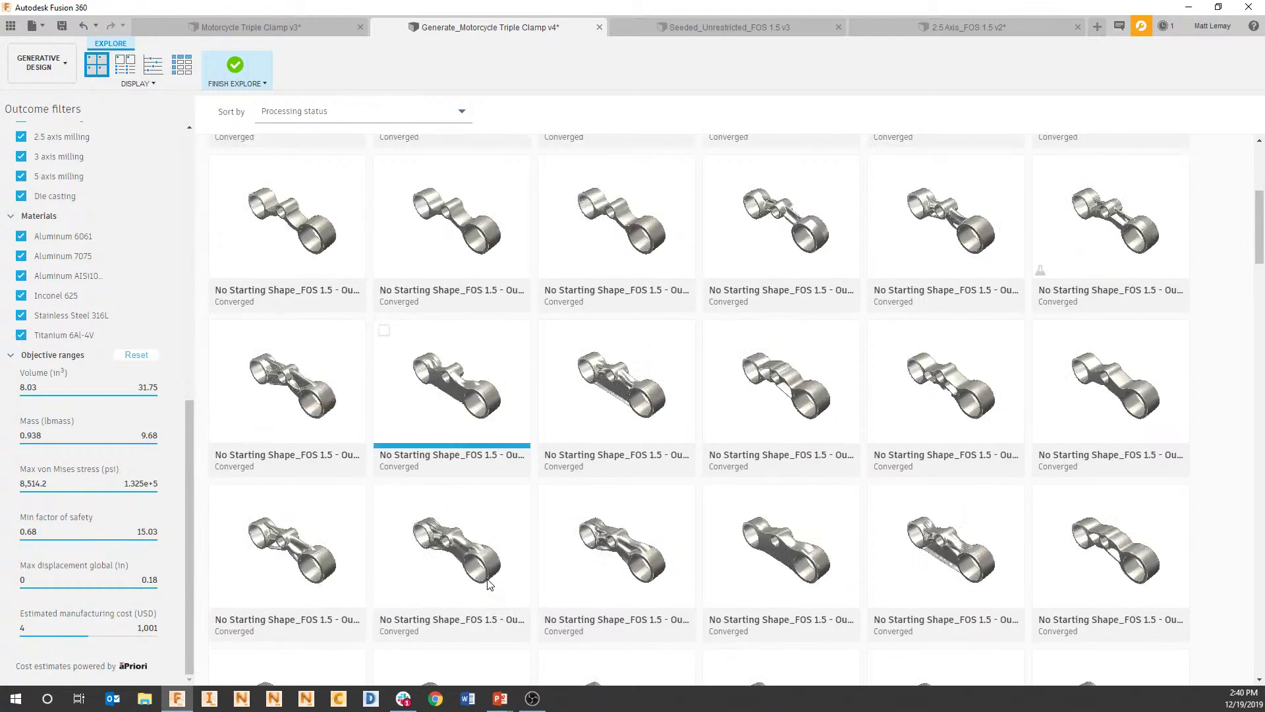
scroll(488, 583, down, 1)
scroll(483, 617, down, 3)
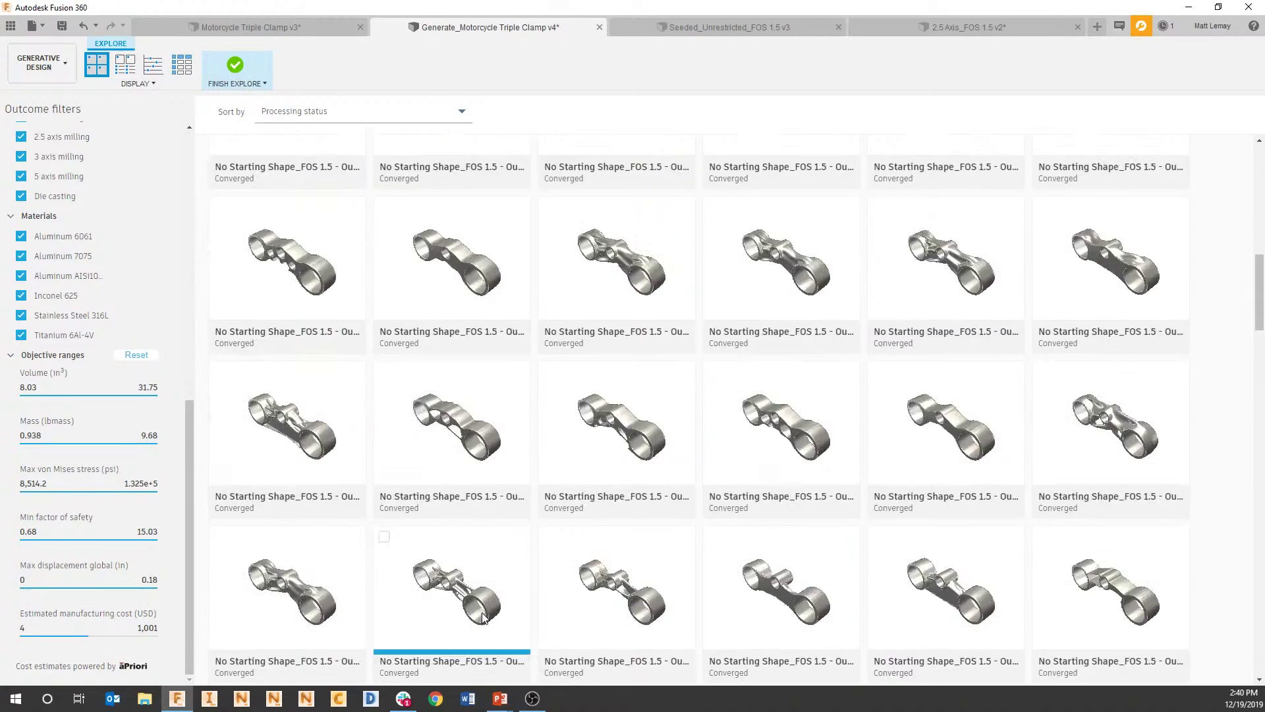
scroll(483, 617, up, 12)
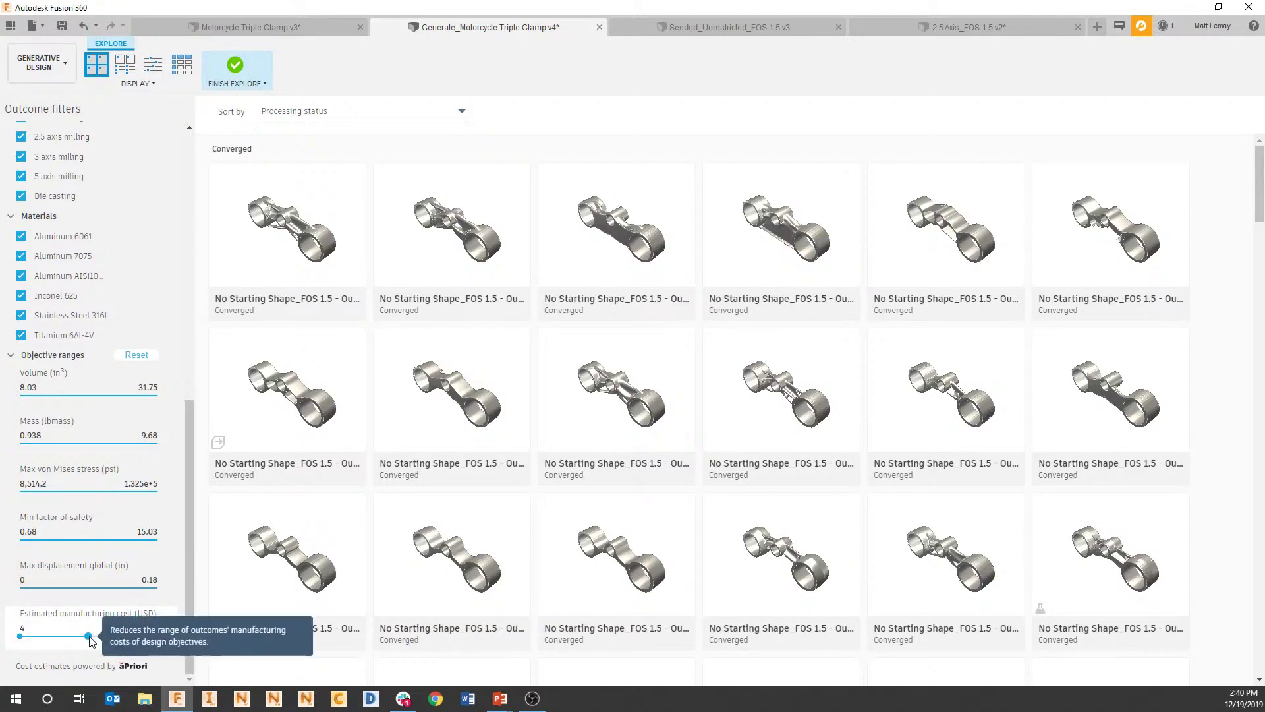
Try maximum manufacturing costs of 502 and 243 USD, browse the outcomes, and restore the maximum to 2,007 USD.
drag(88, 637, 54, 636)
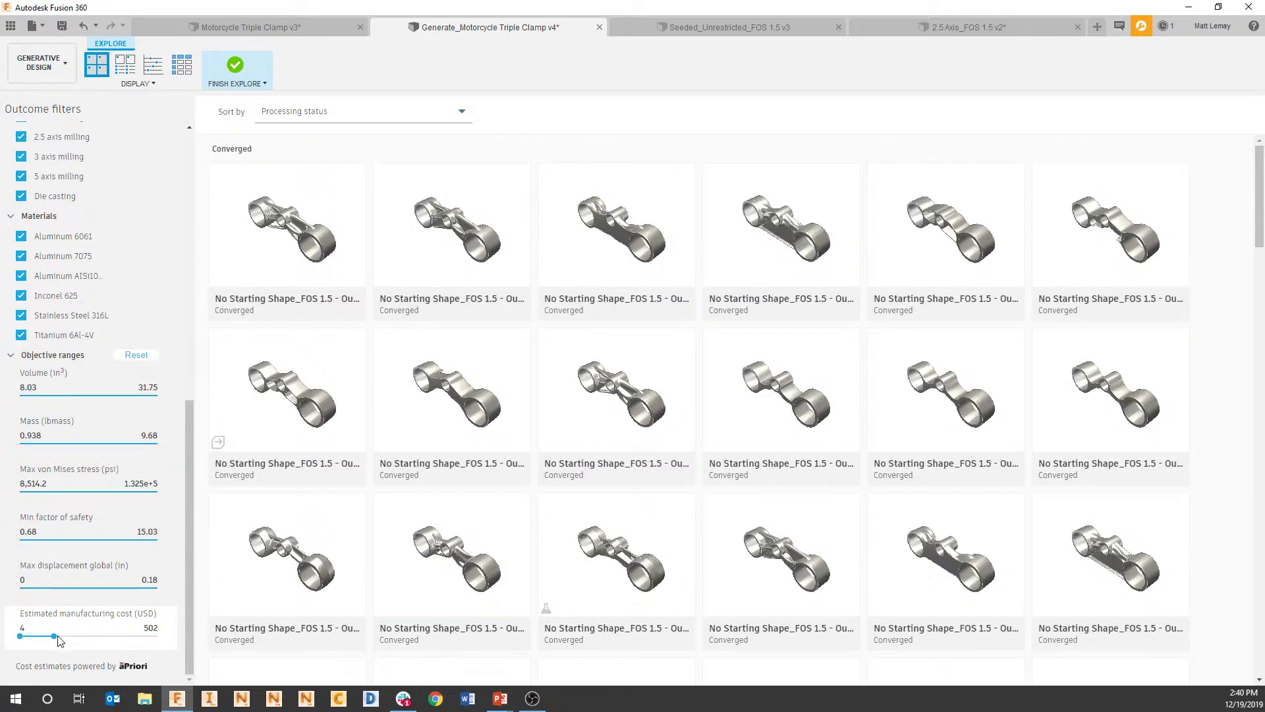
drag(54, 637, 37, 637)
scroll(491, 555, down, 4)
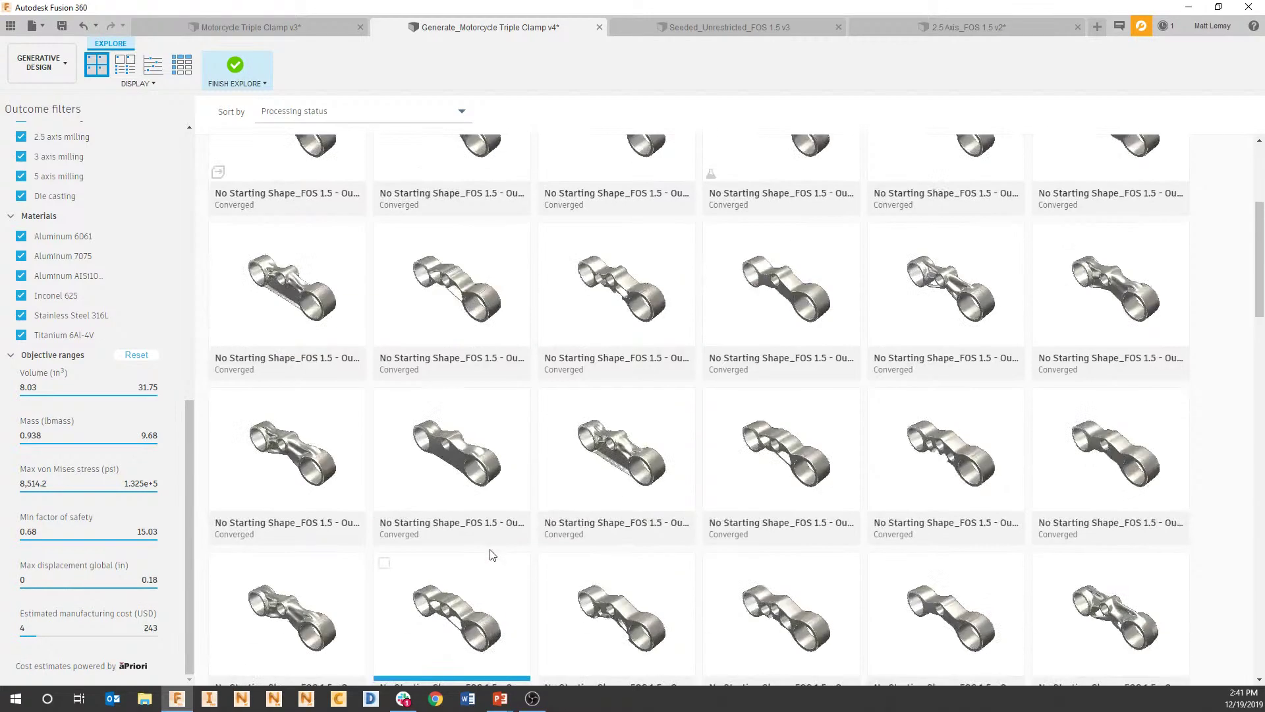
scroll(491, 556, up, 4)
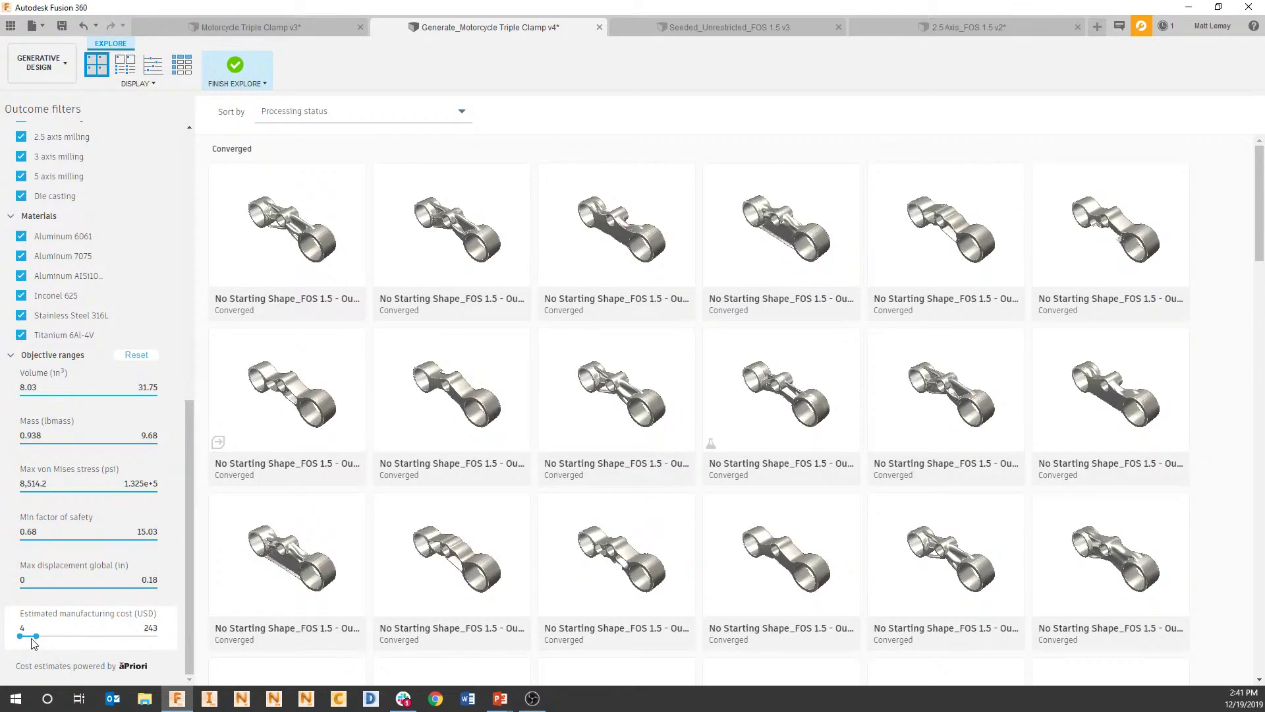
drag(36, 636, 173, 632)
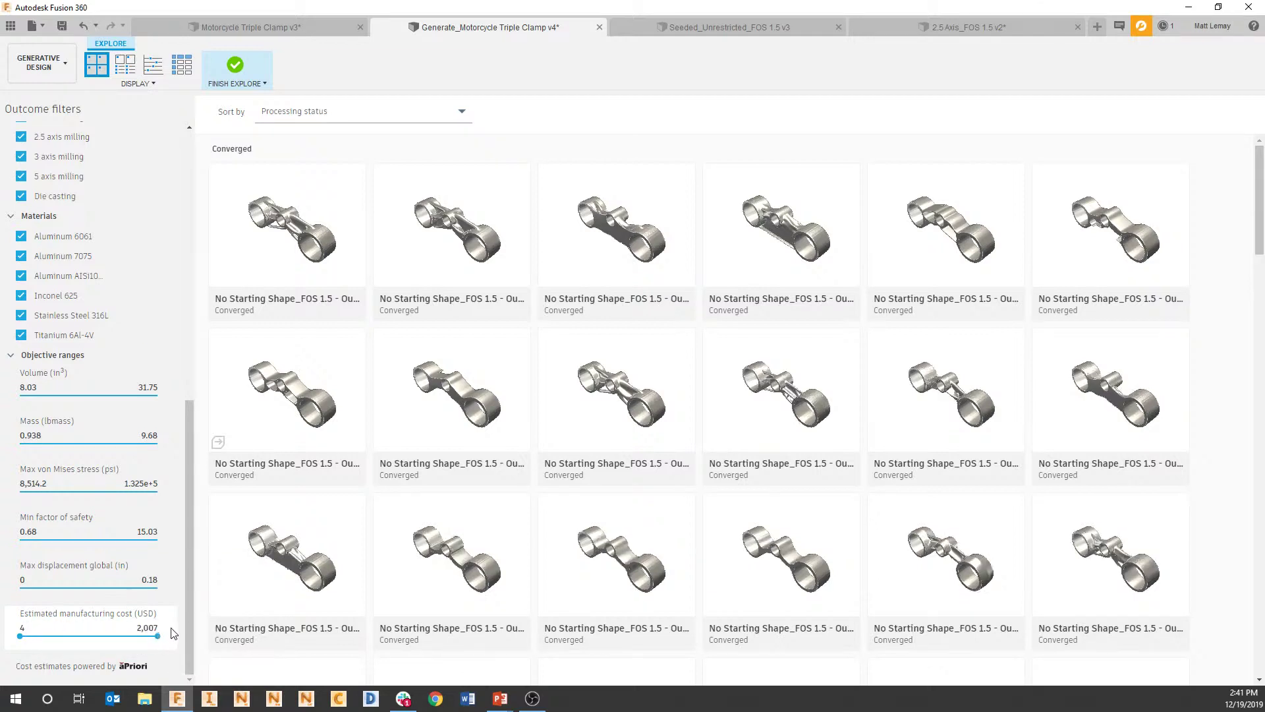
scroll(65, 262, up, 8)
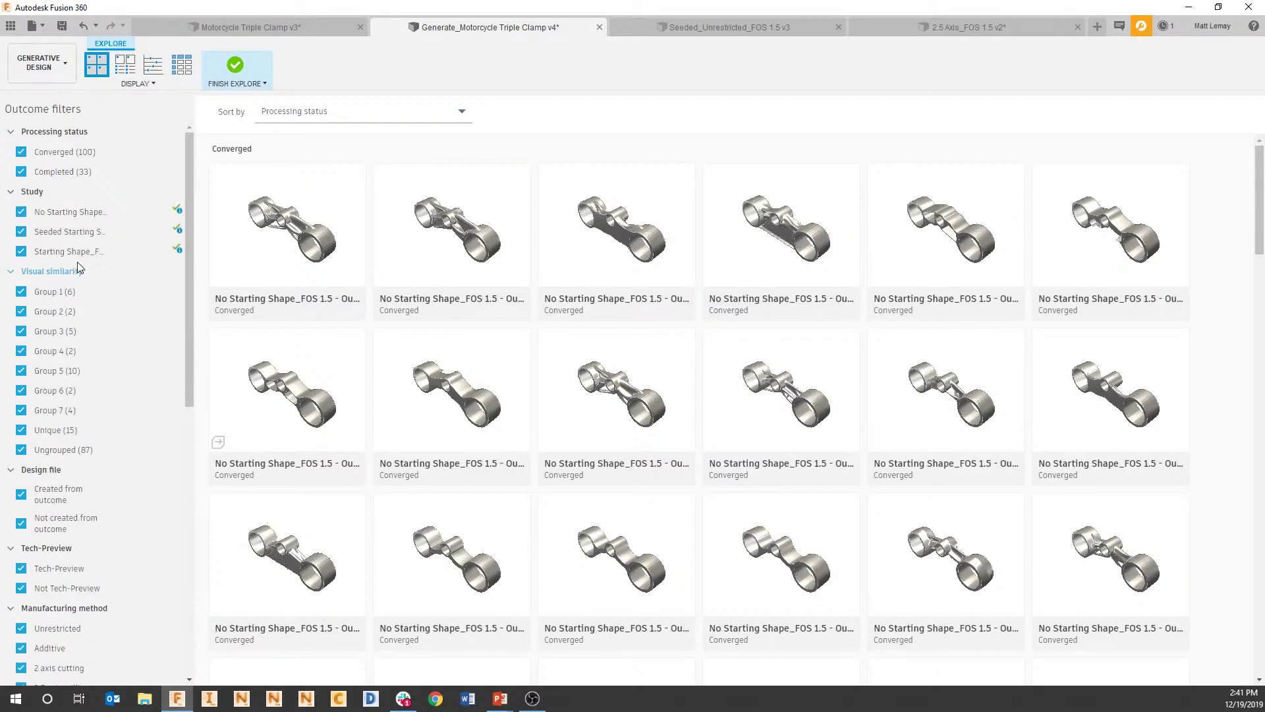
Display the outcomes as a scatter plot of estimated manufacturing cost against mass, zoomed in on the low-cost, low-mass cluster.
click(152, 66)
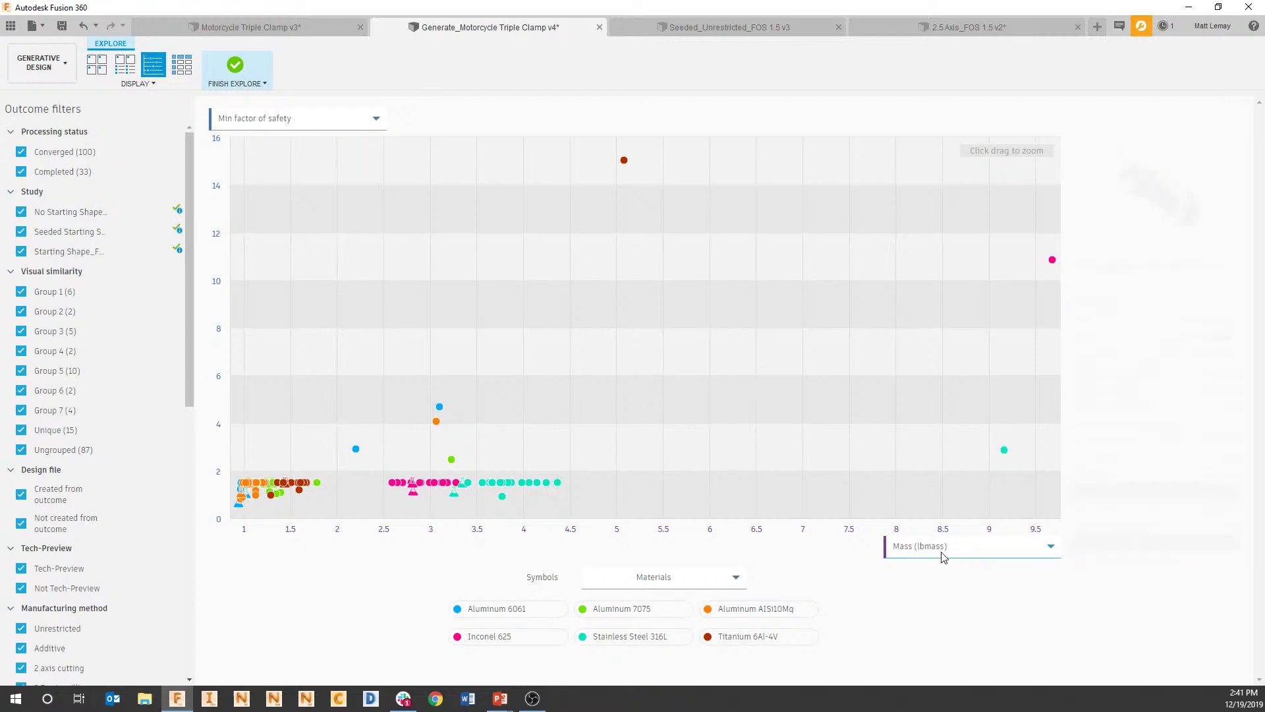
click(252, 120)
click(264, 209)
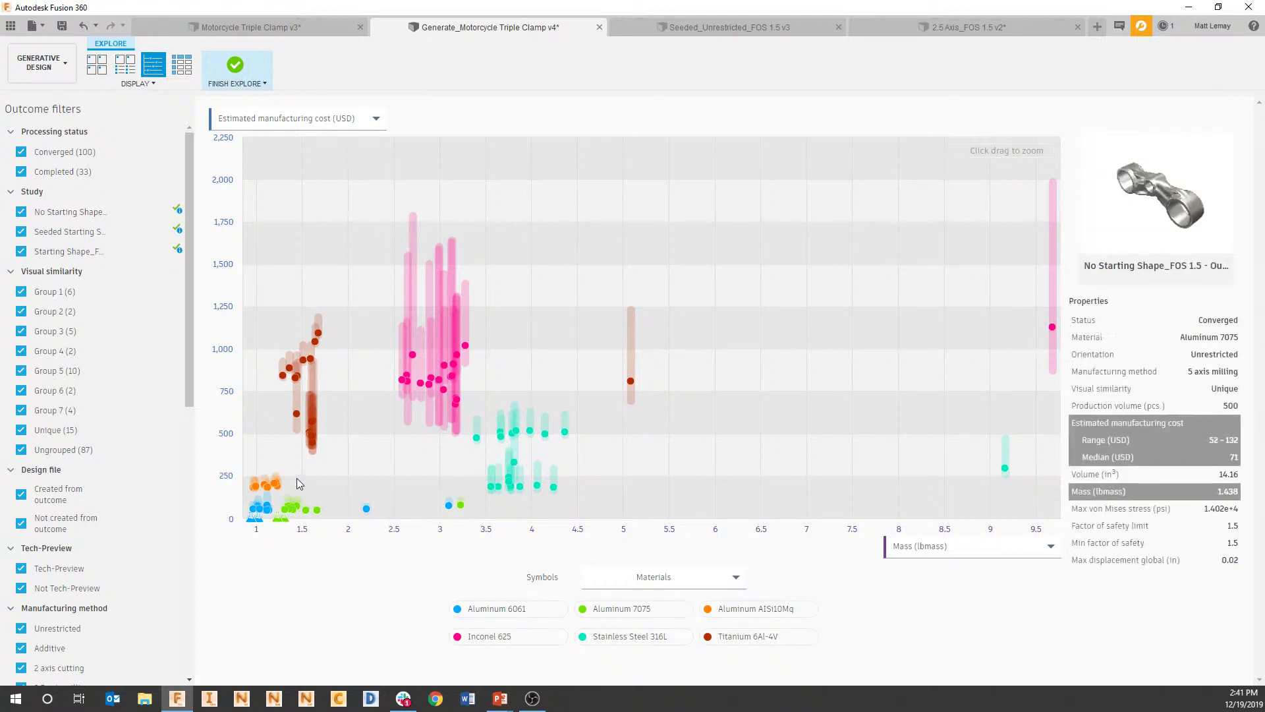
drag(251, 456, 400, 525)
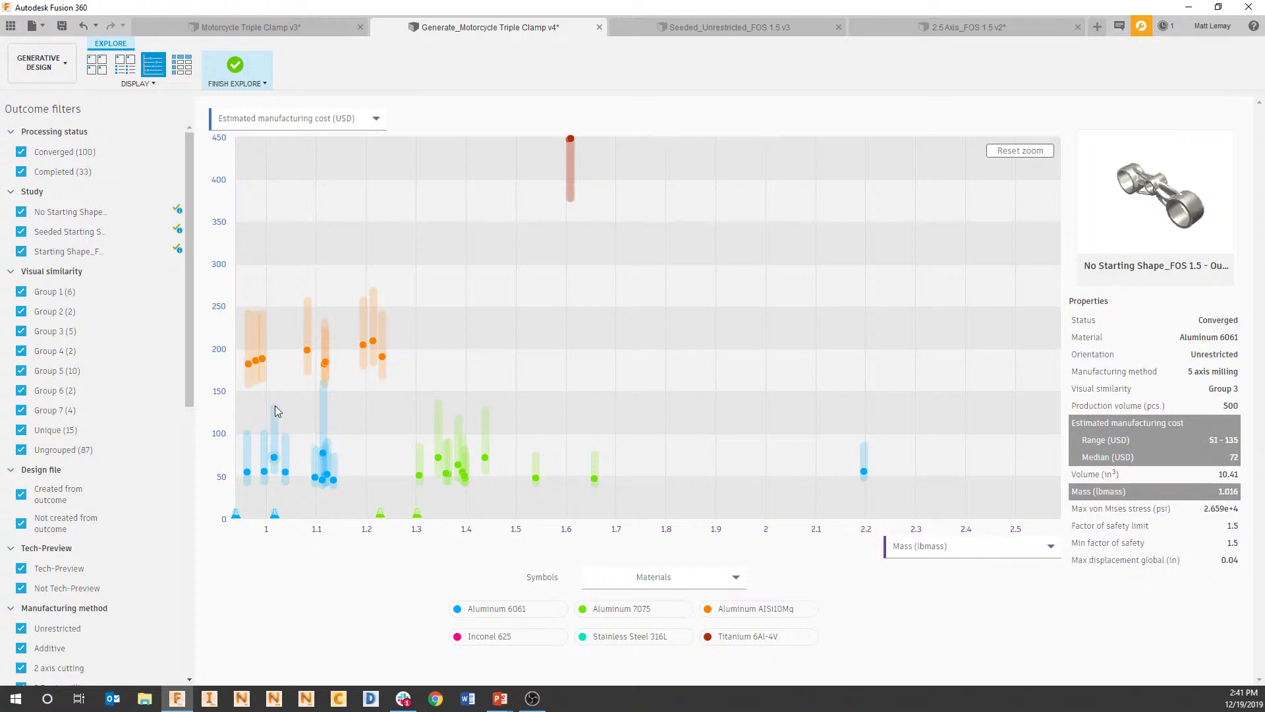
Inspect the lightest Aluminum AlSi10Mg outcome, Seeded Starting Shape - Outcome 1, in the outcome view with its cost estimate and return to the plot.
mouse_move(262, 373)
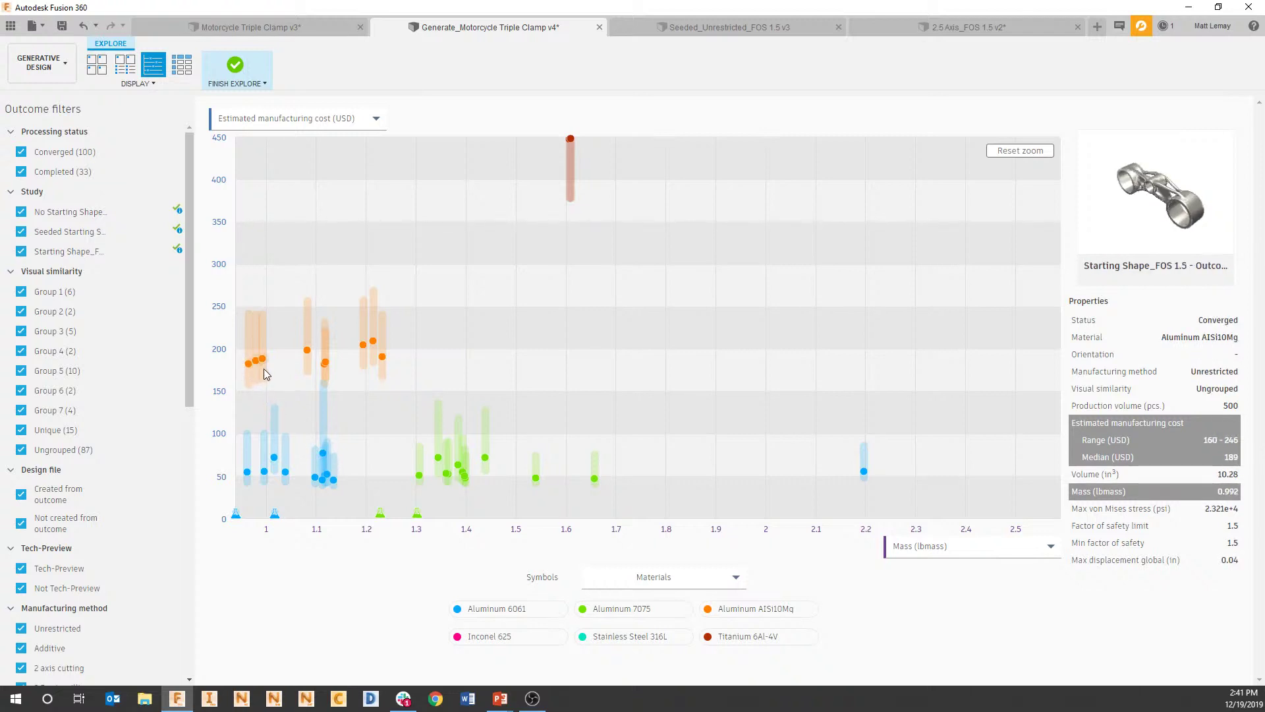
mouse_move(359, 368)
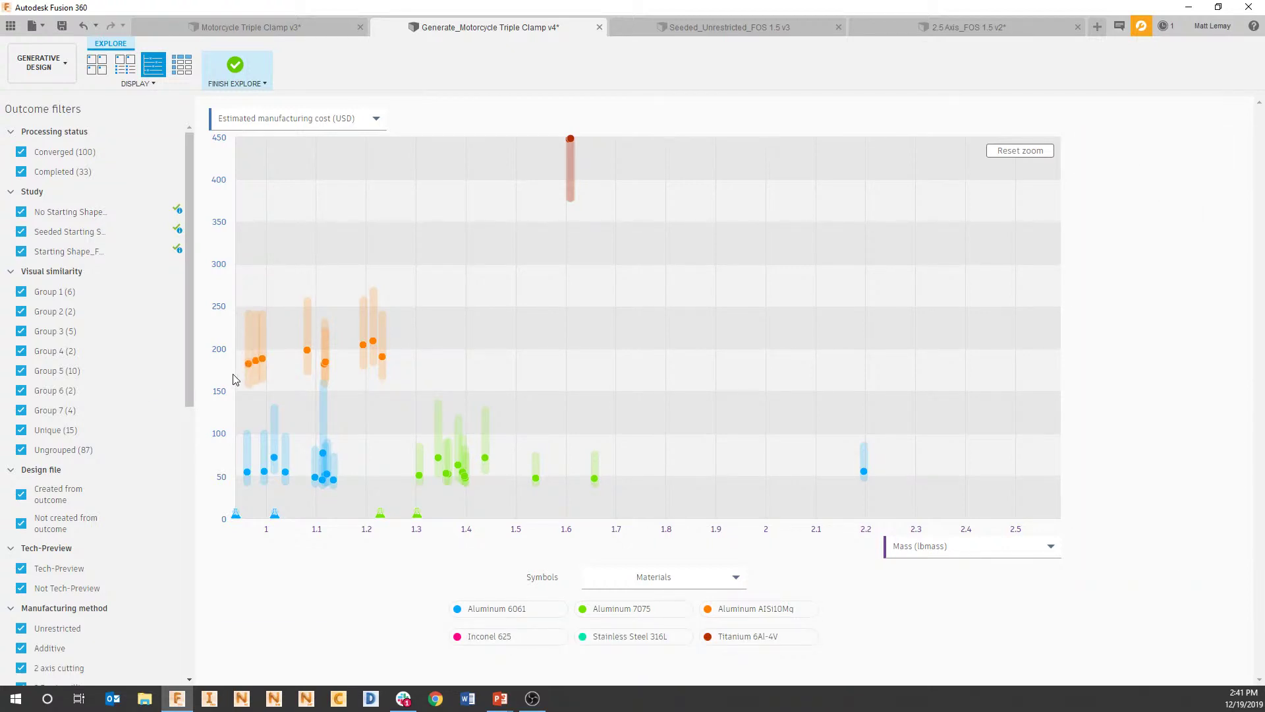
click(248, 366)
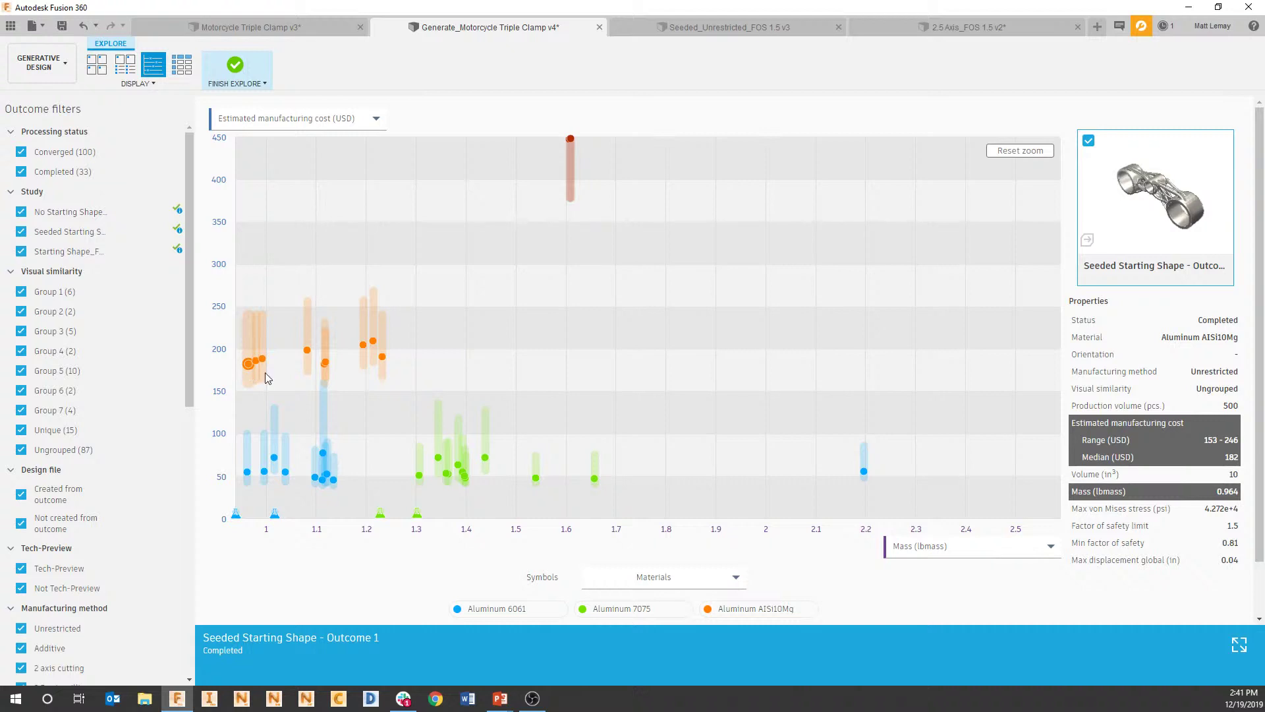
click(1239, 644)
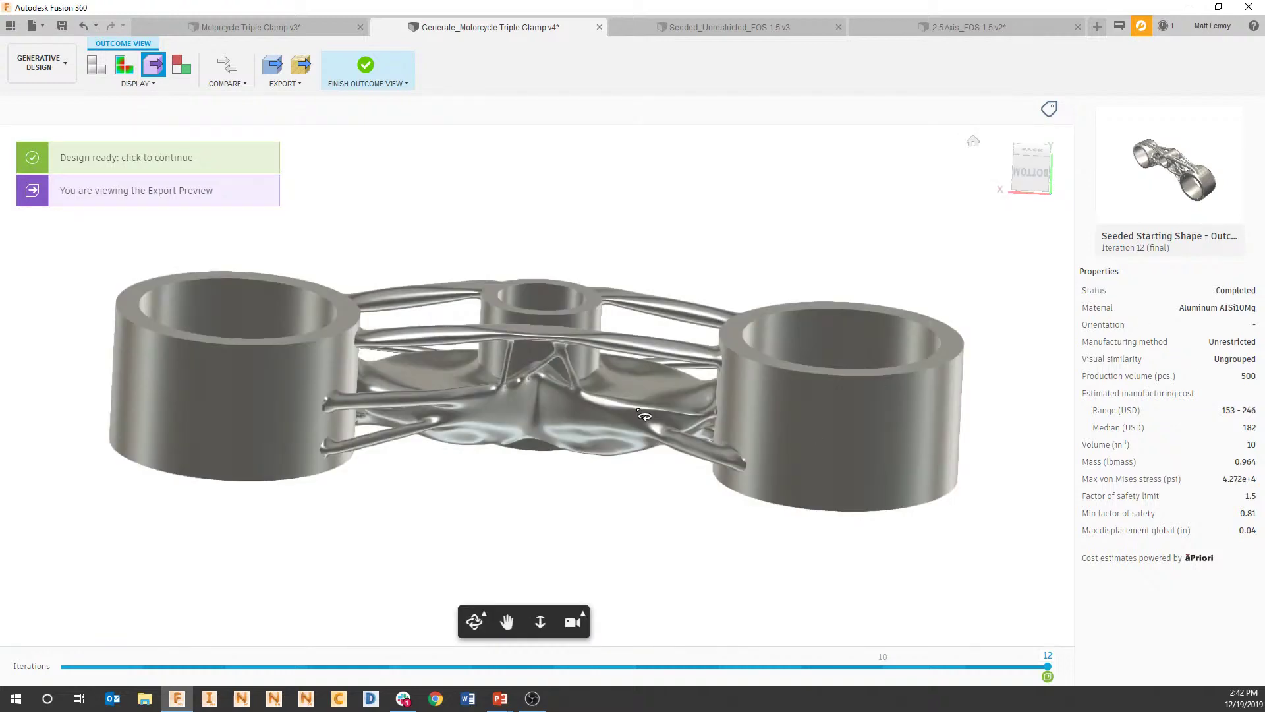
shift+middle_drag(645, 415, 627, 437)
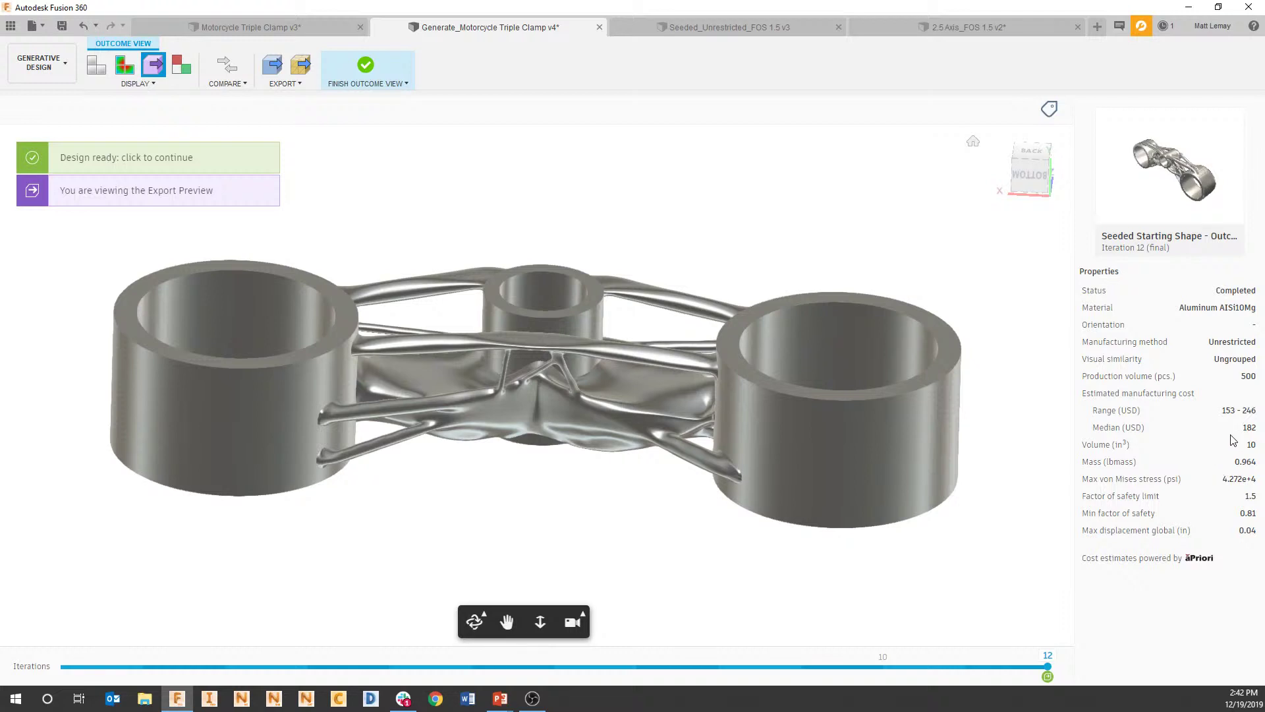
mouse_move(1233, 438)
click(370, 65)
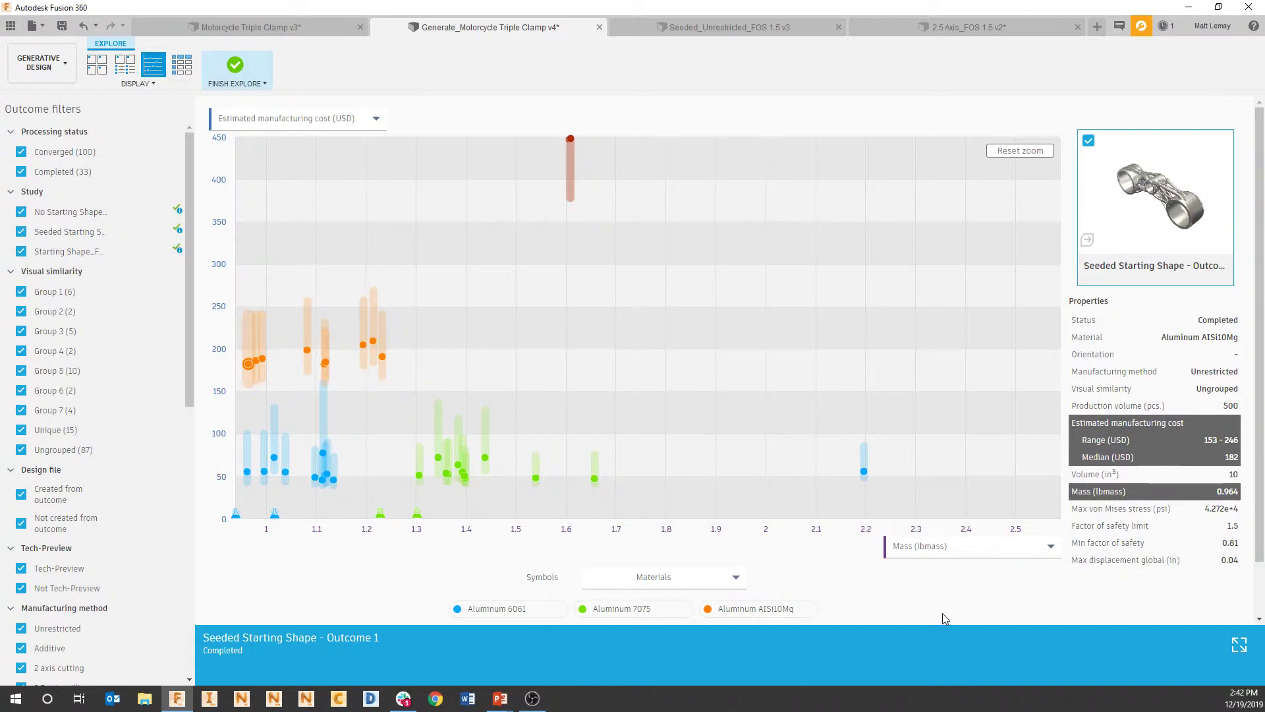
click(1239, 645)
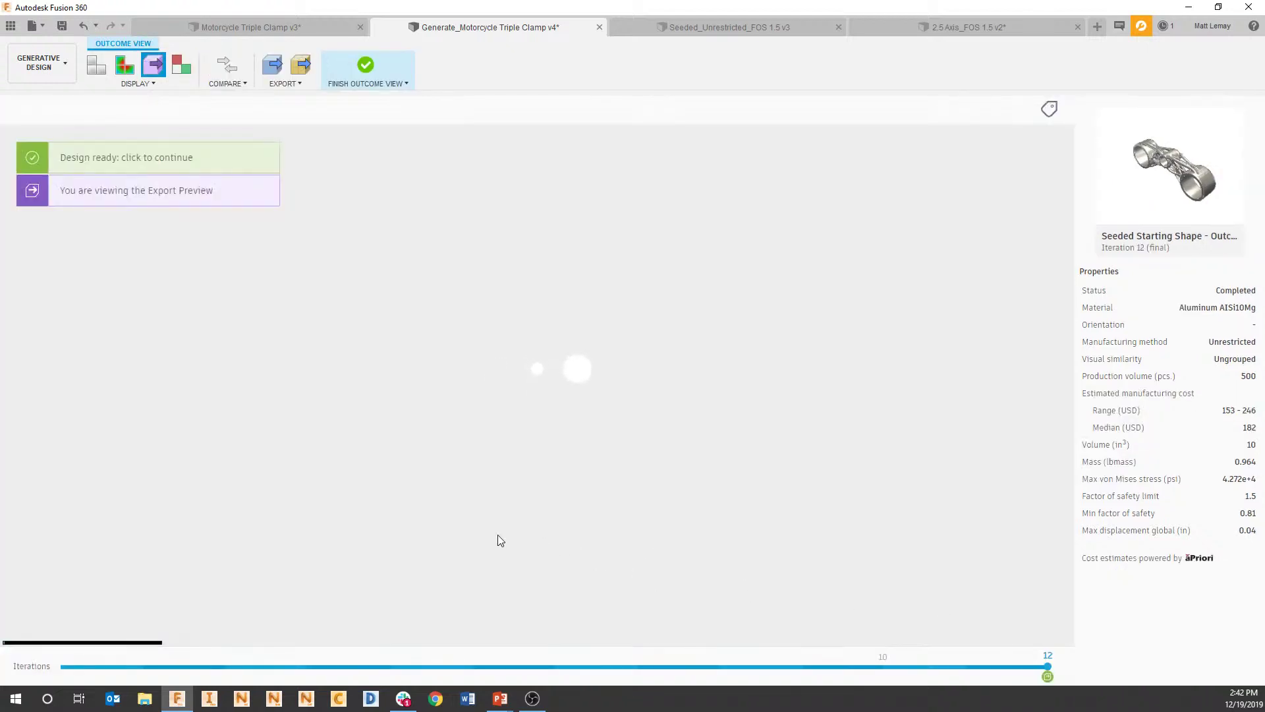
click(380, 74)
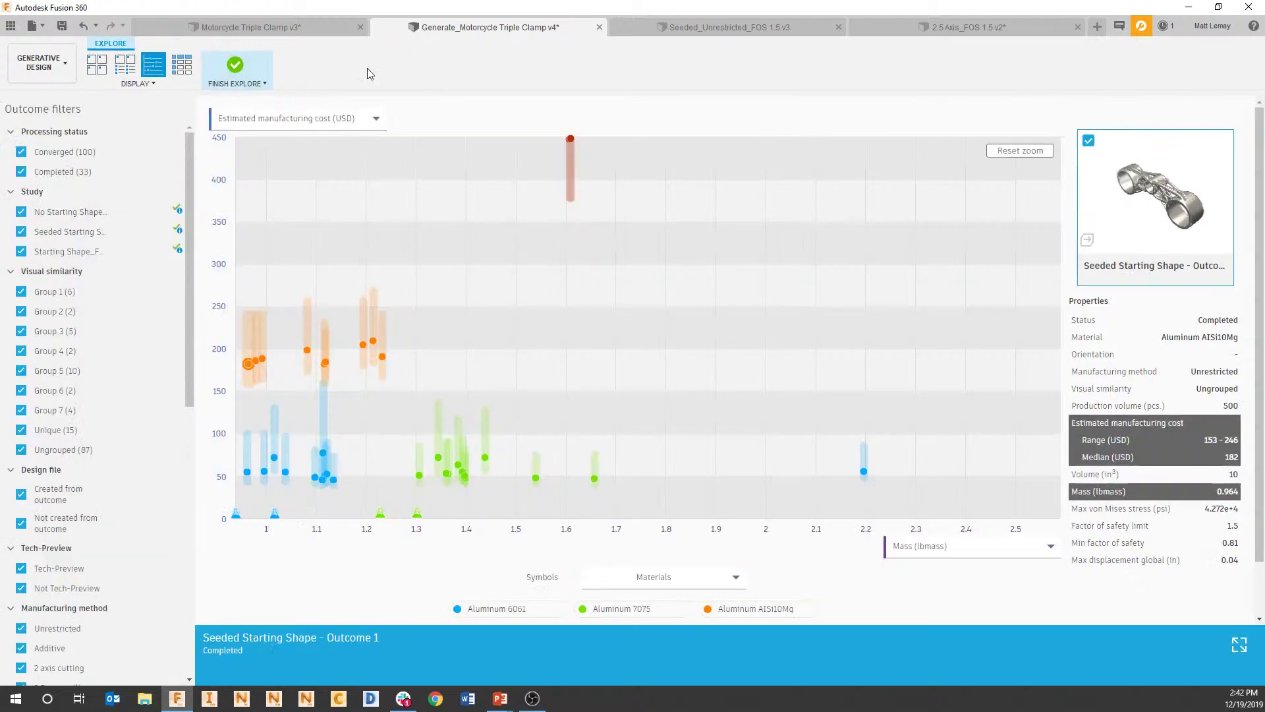
Inspect the 2 axis cutting Aluminum 6061 outcome, Starting Shape_FOS 1.5 - Outcome 5, from several angles and return to the plot.
click(251, 402)
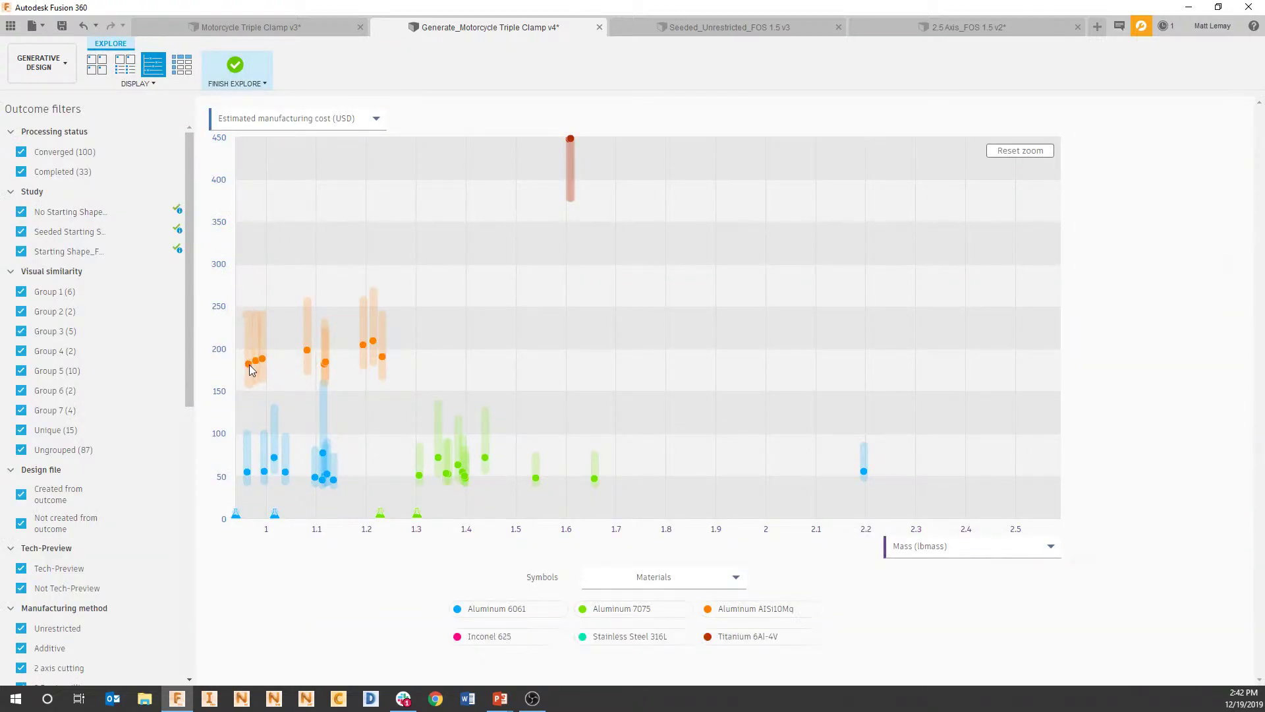
click(248, 473)
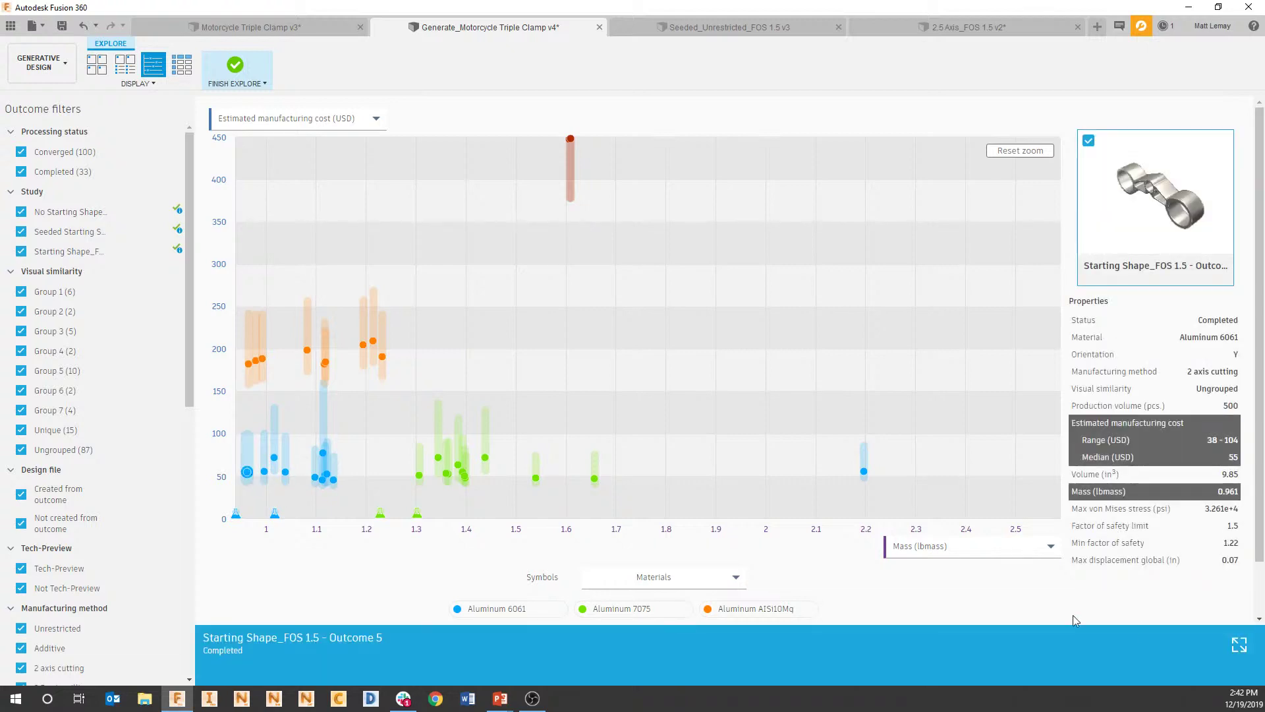
click(1230, 644)
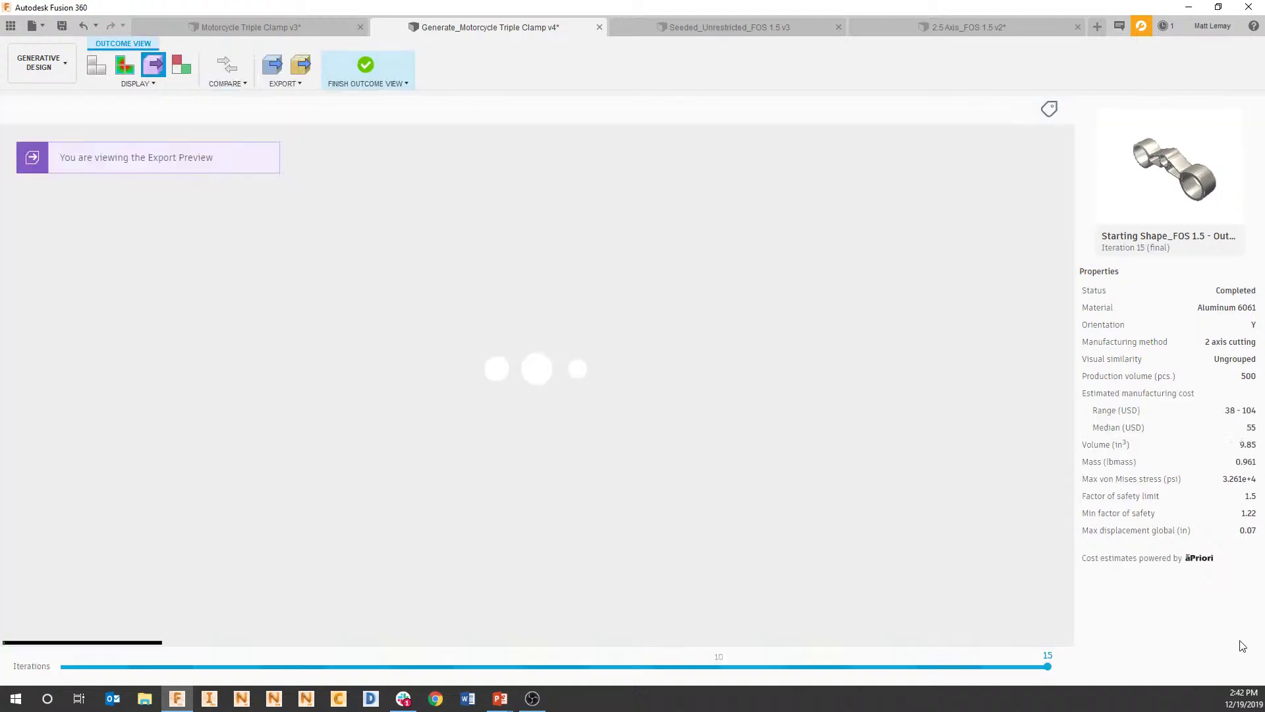
shift+middle_drag(686, 466, 508, 396)
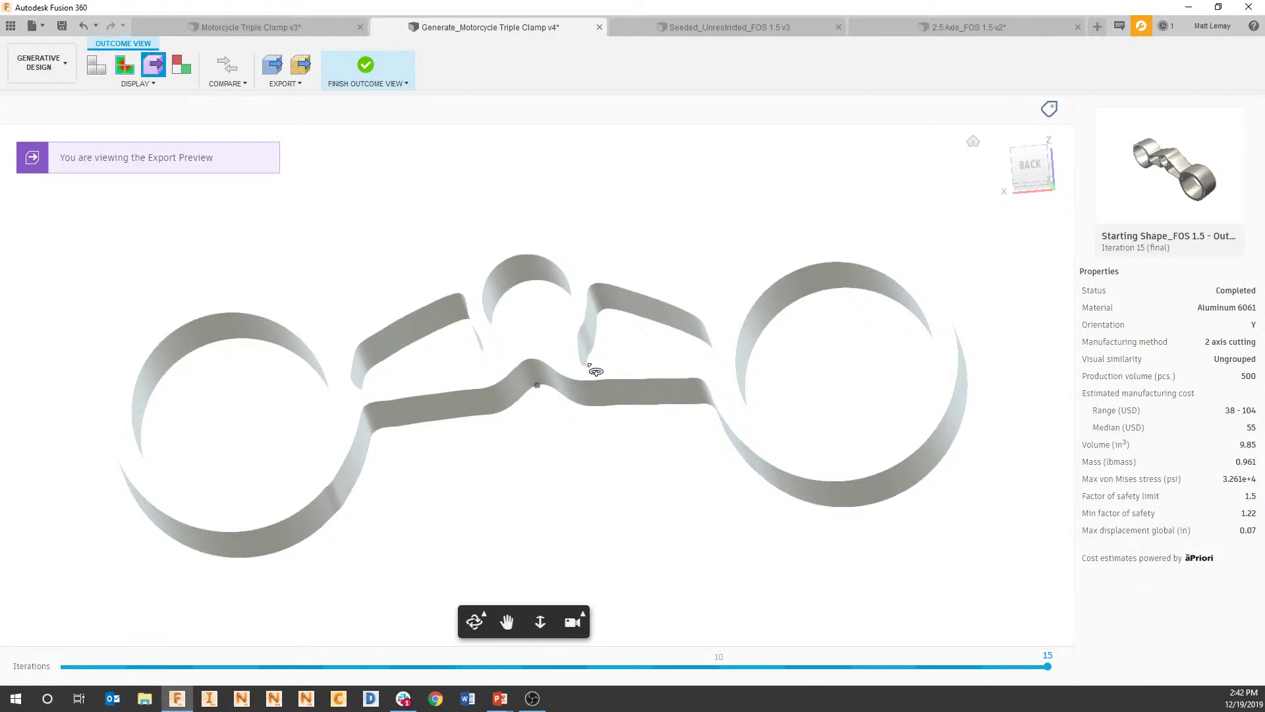
drag(601, 368, 625, 321)
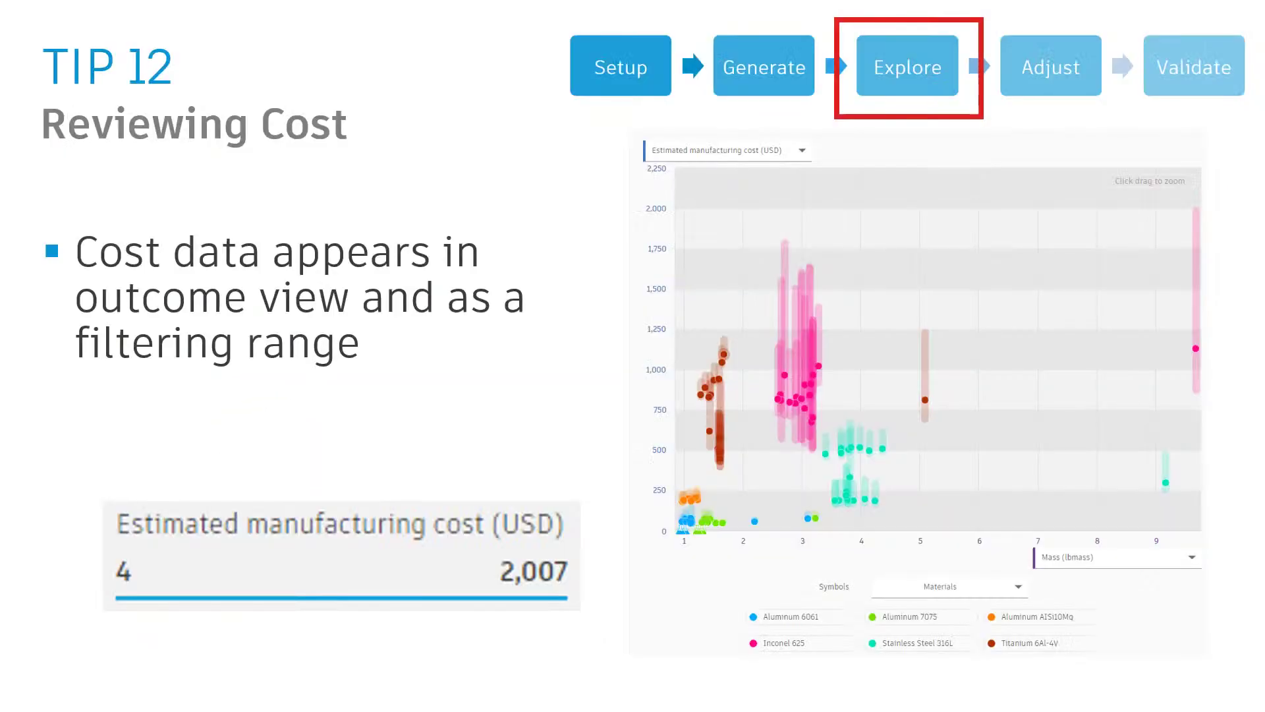
click(690, 401)
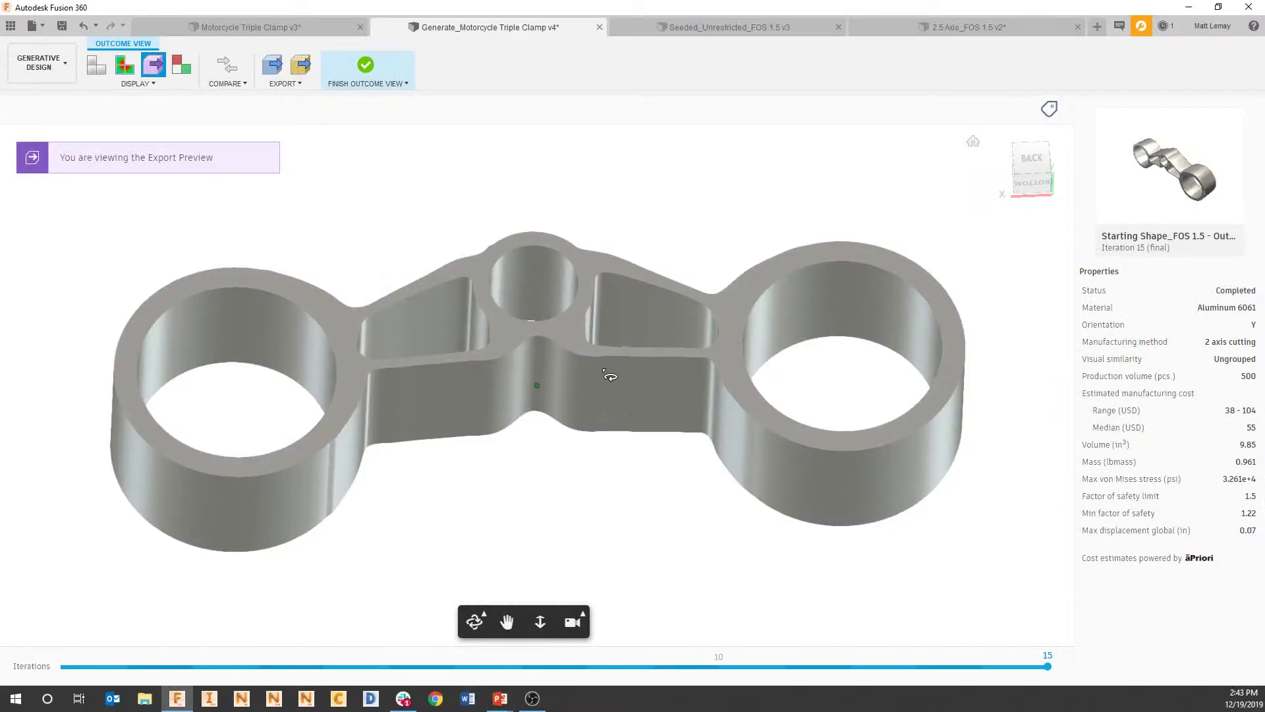
click(363, 71)
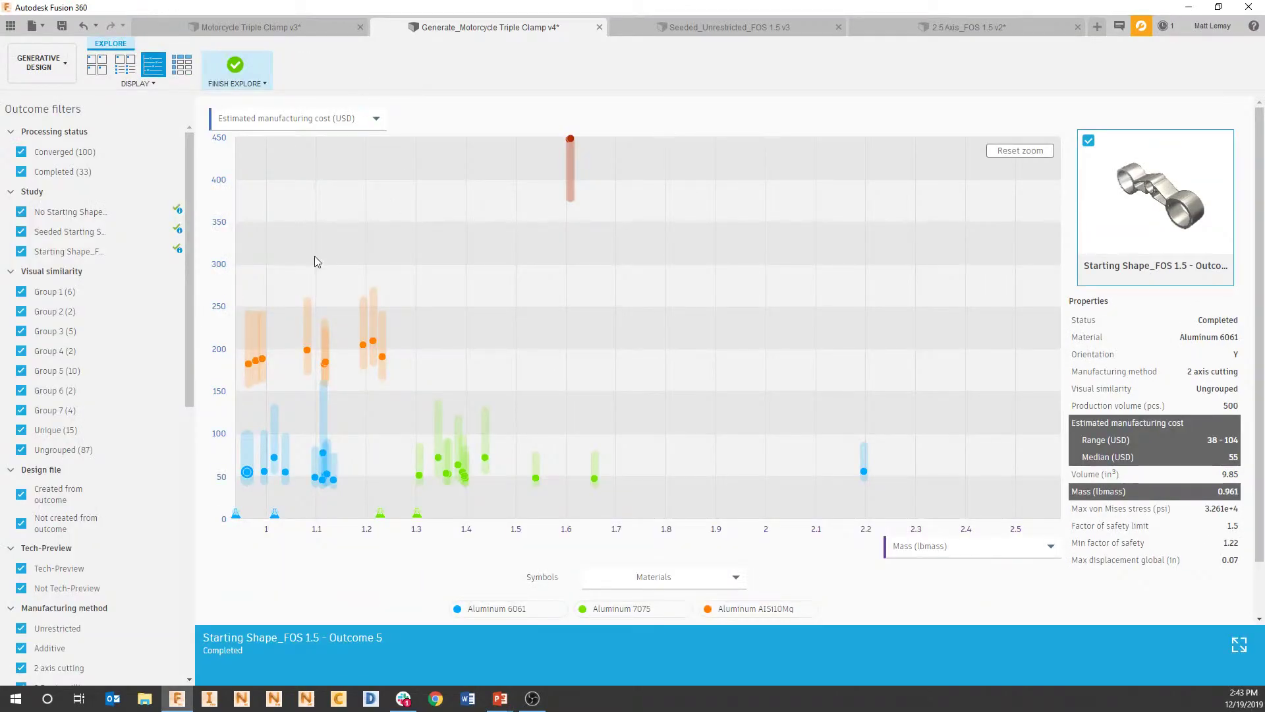
click(1238, 644)
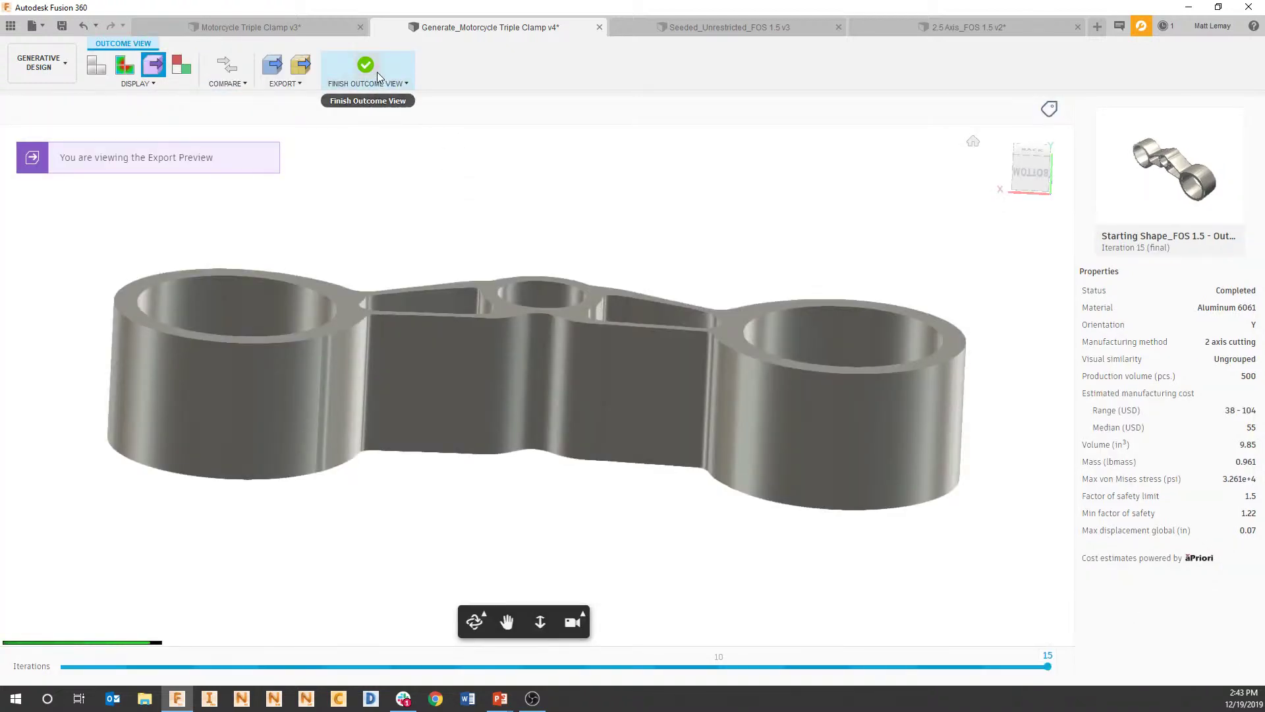
click(373, 69)
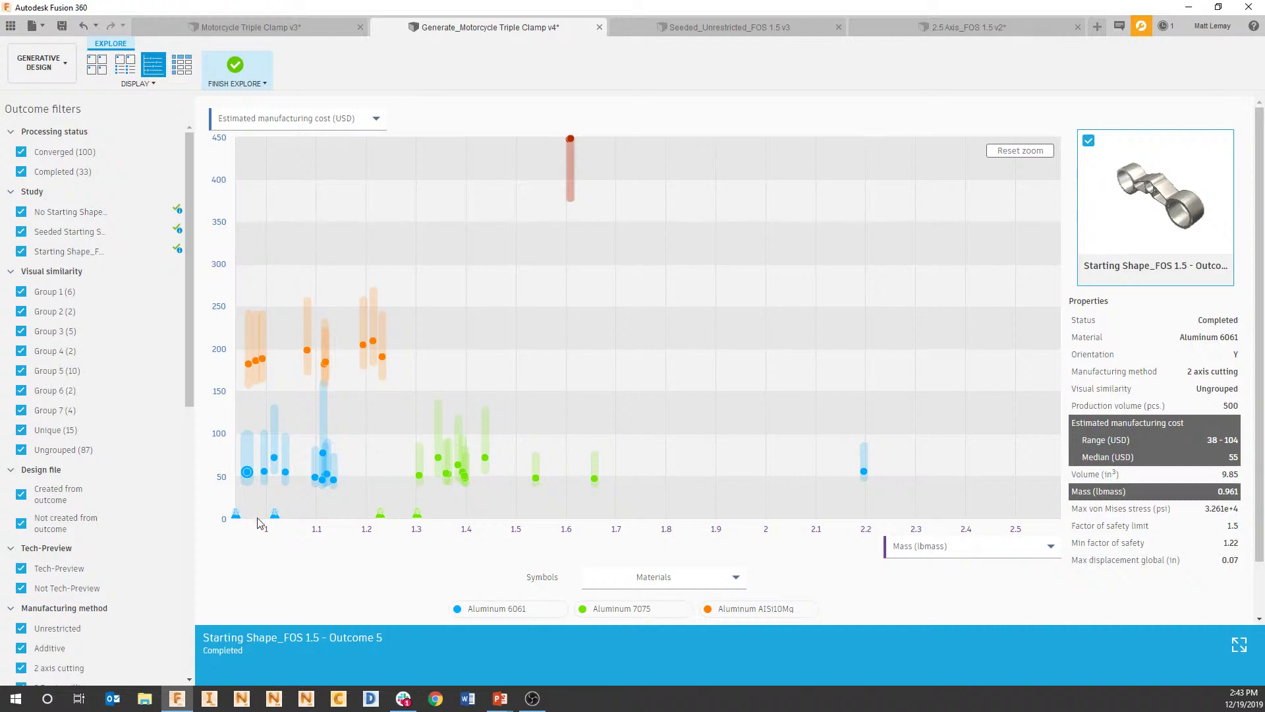
Deselect the plotted outcome, isolate Group 1 in the visual similarity filter and display the outcomes as thumbnails.
click(248, 474)
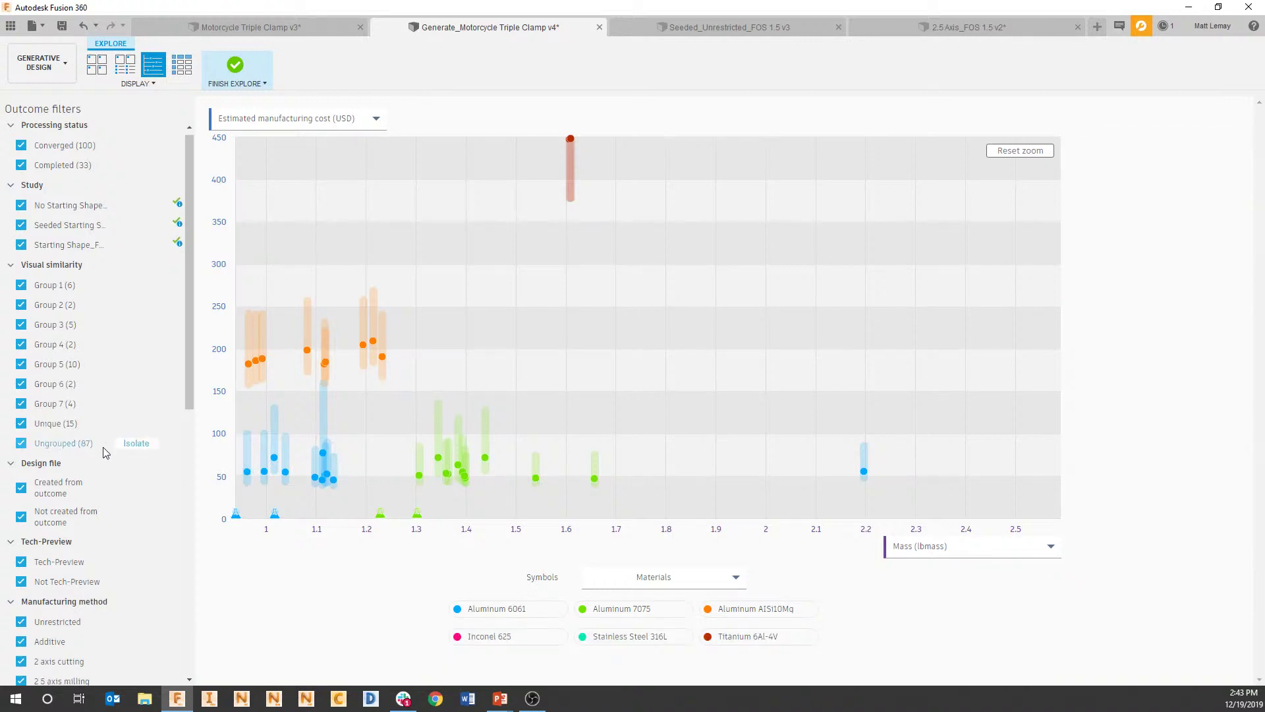
scroll(90, 452, down, 2)
scroll(103, 456, up, 2)
mouse_move(103, 456)
scroll(102, 456, down, 3)
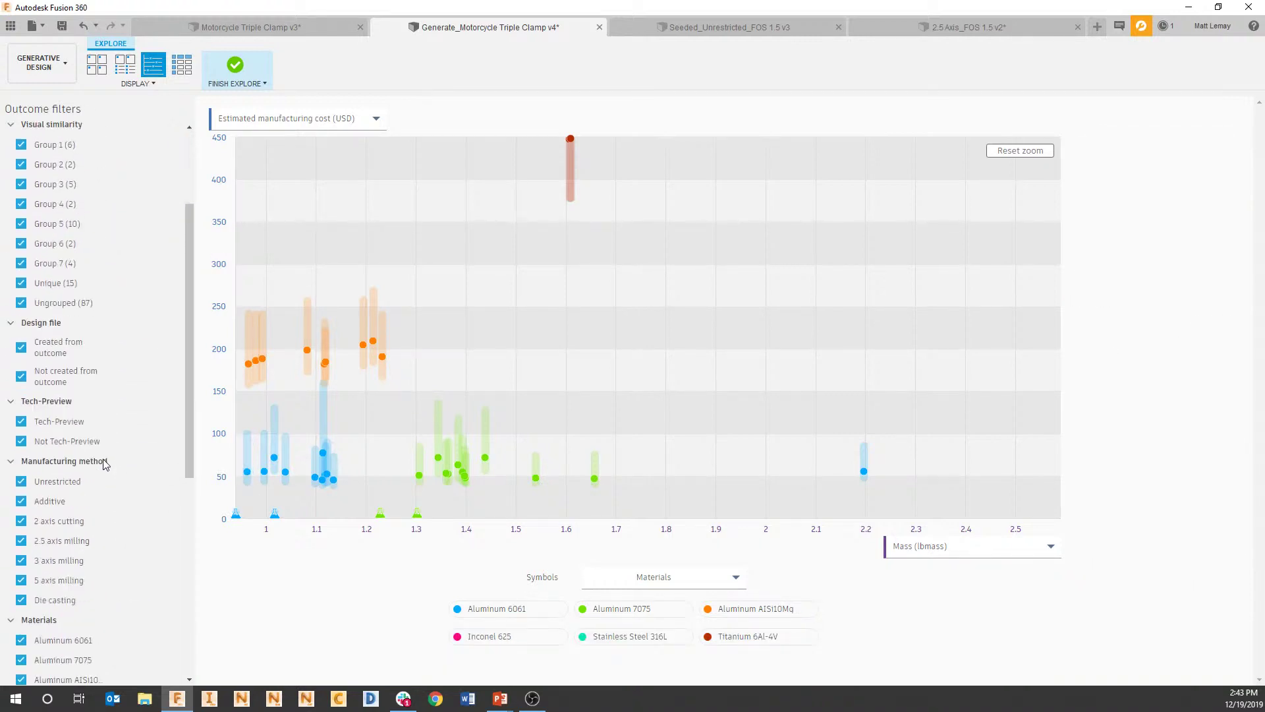
scroll(103, 459, up, 3)
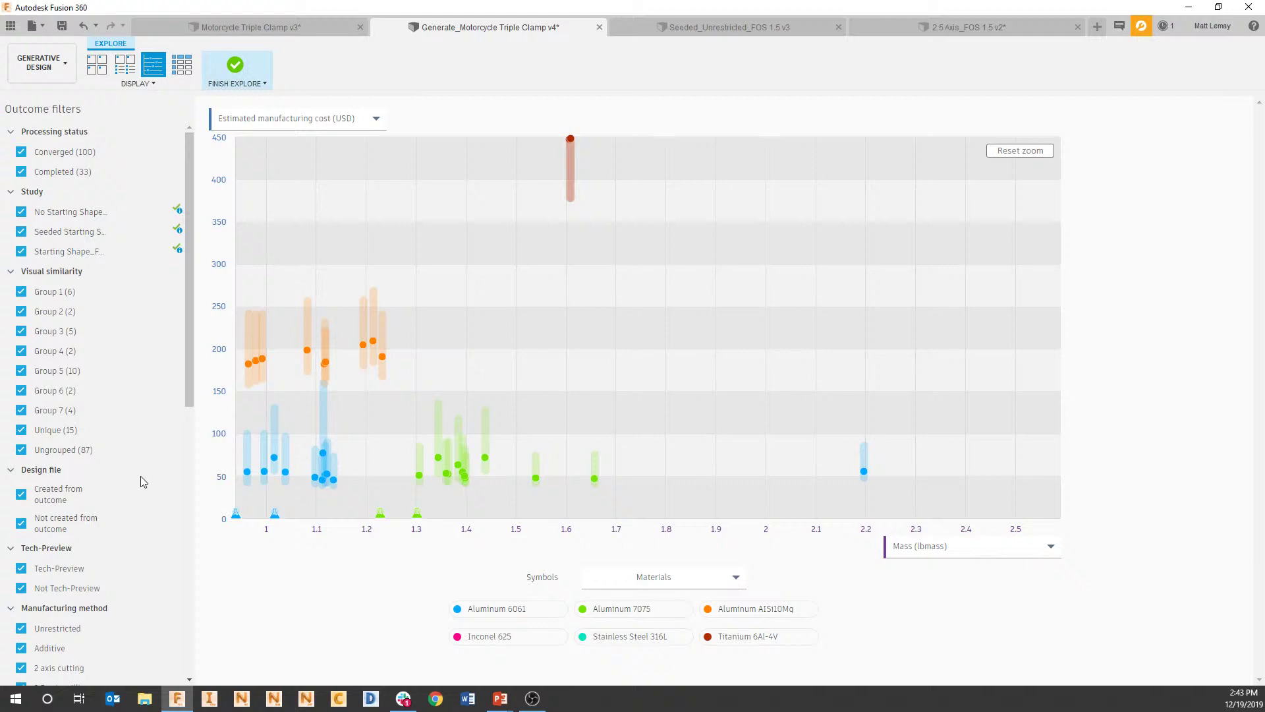
click(120, 291)
click(98, 64)
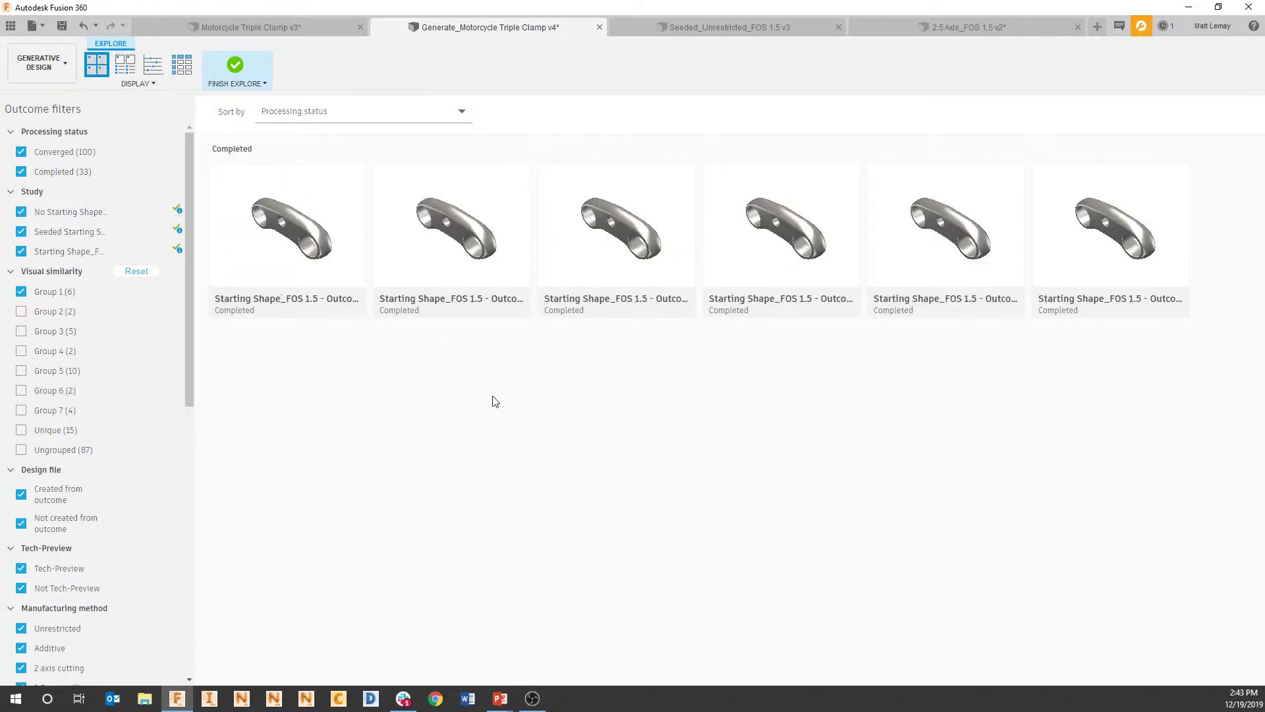
Step the visual similarity filter through Groups 2, 3 and 4, ending with only Group 5 enabled.
click(23, 311)
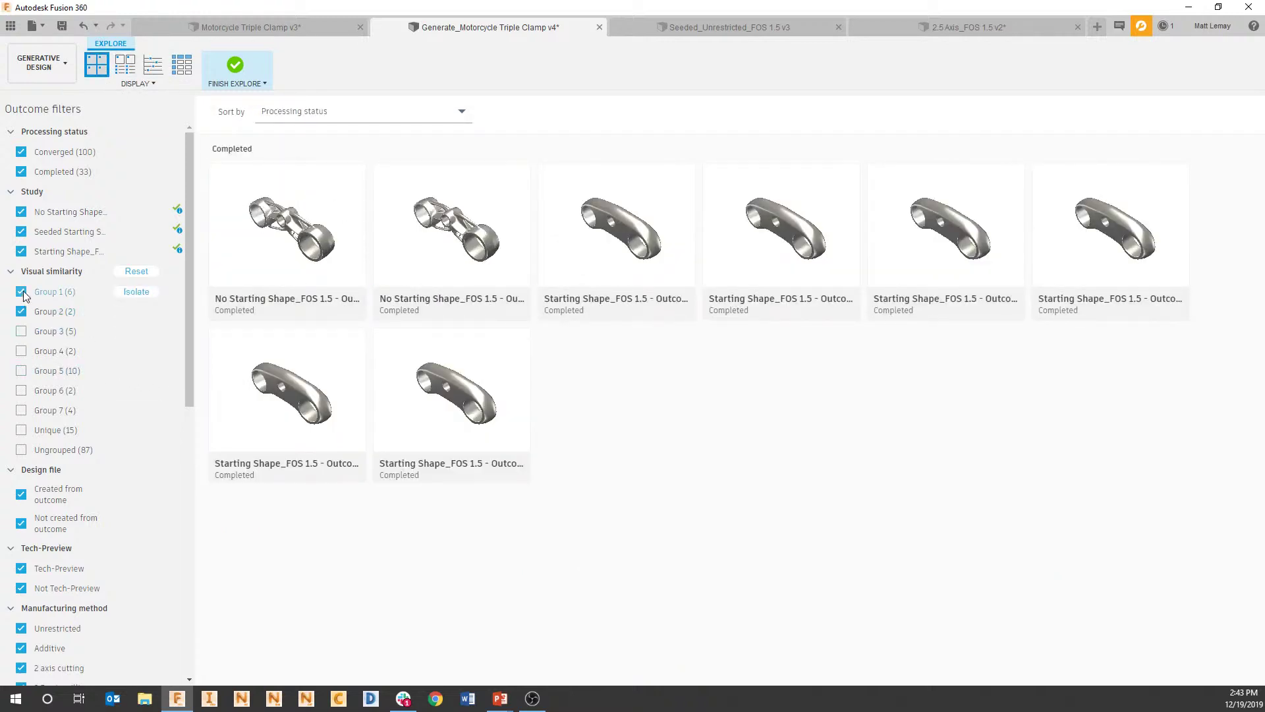
click(23, 292)
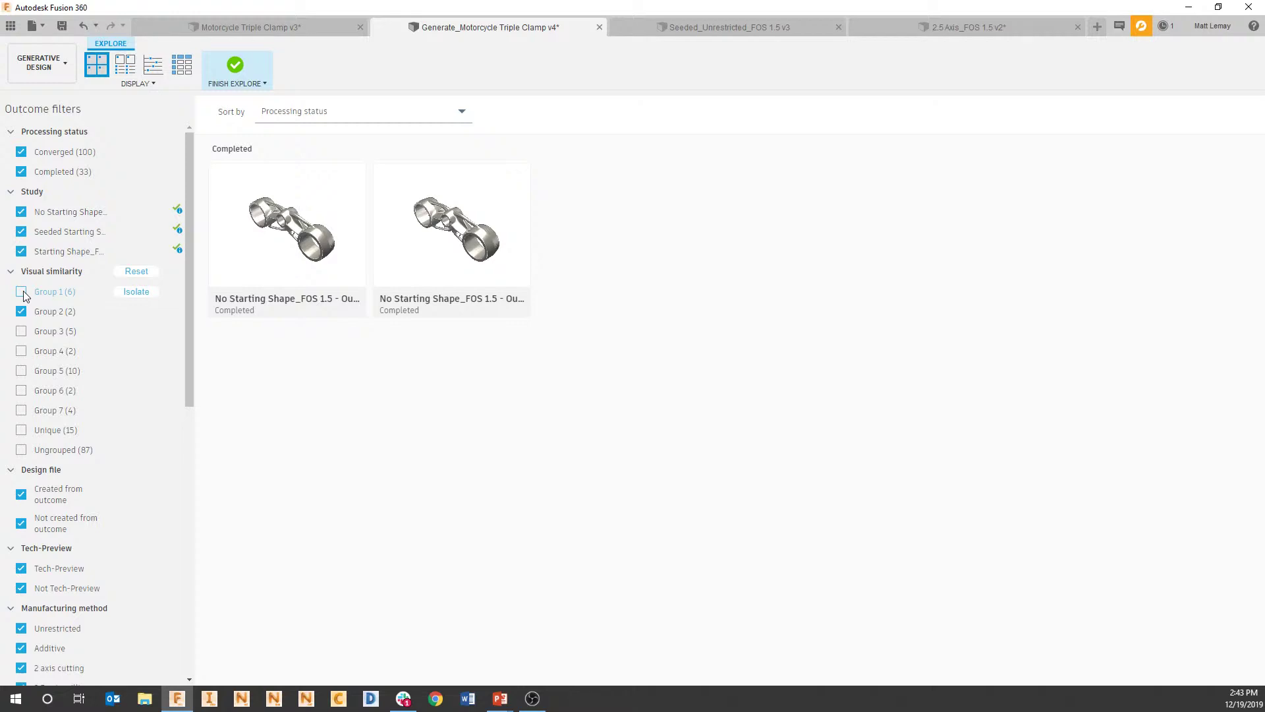
click(21, 332)
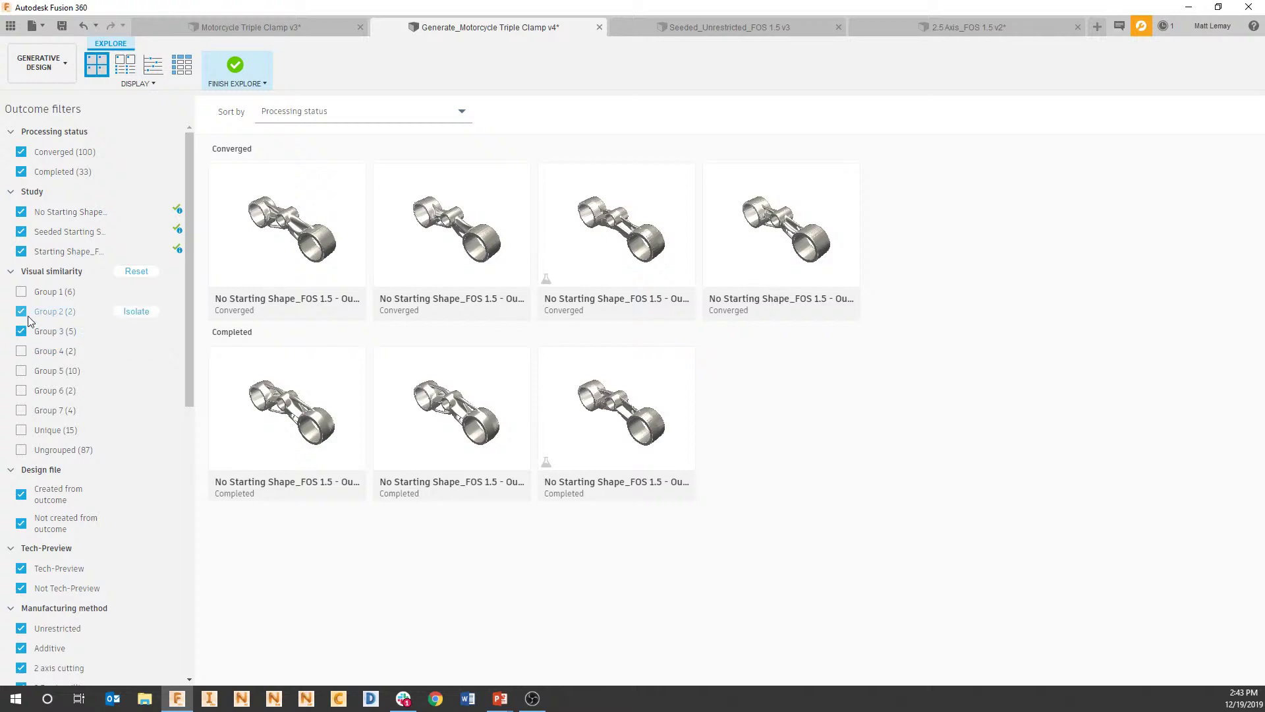
click(23, 313)
click(21, 332)
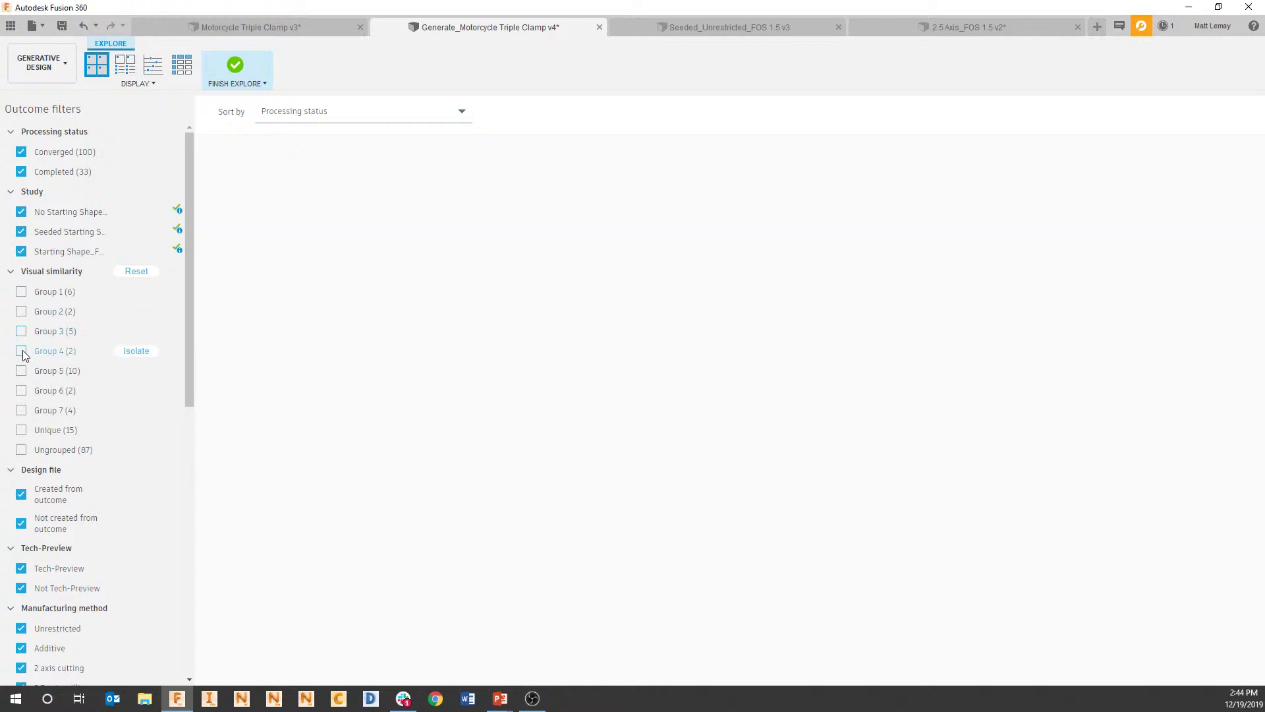
click(22, 351)
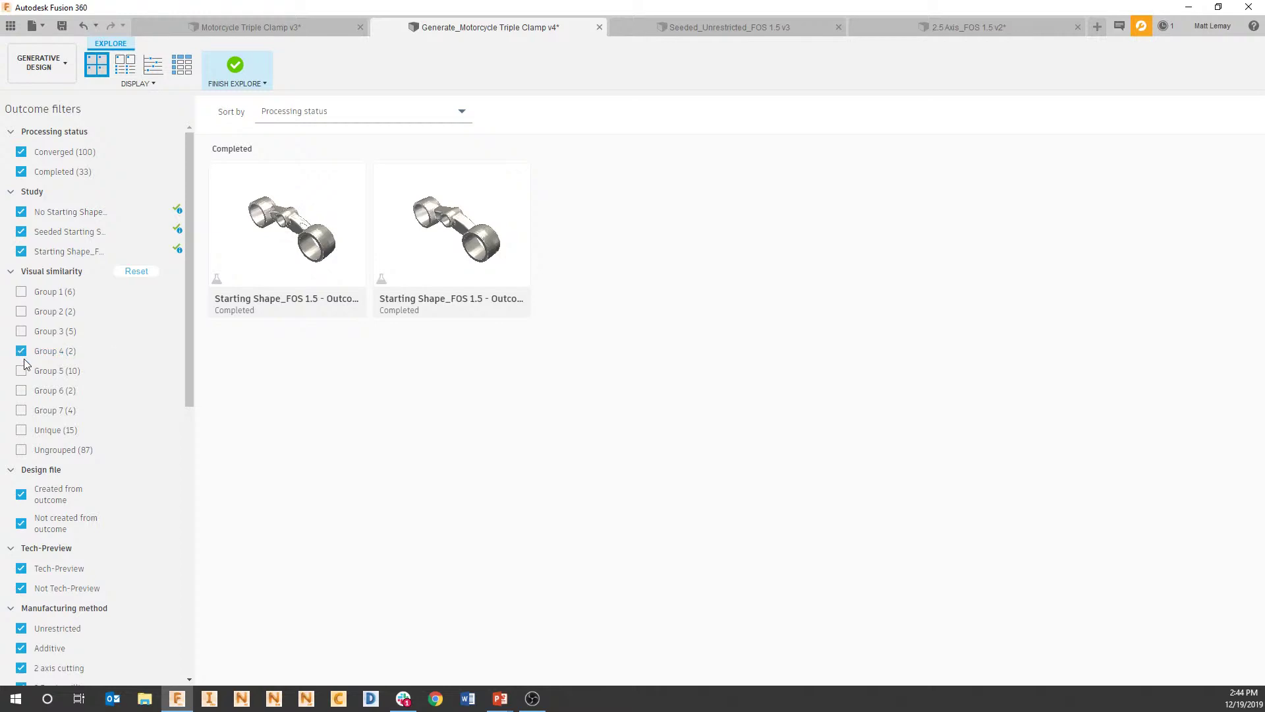
click(22, 371)
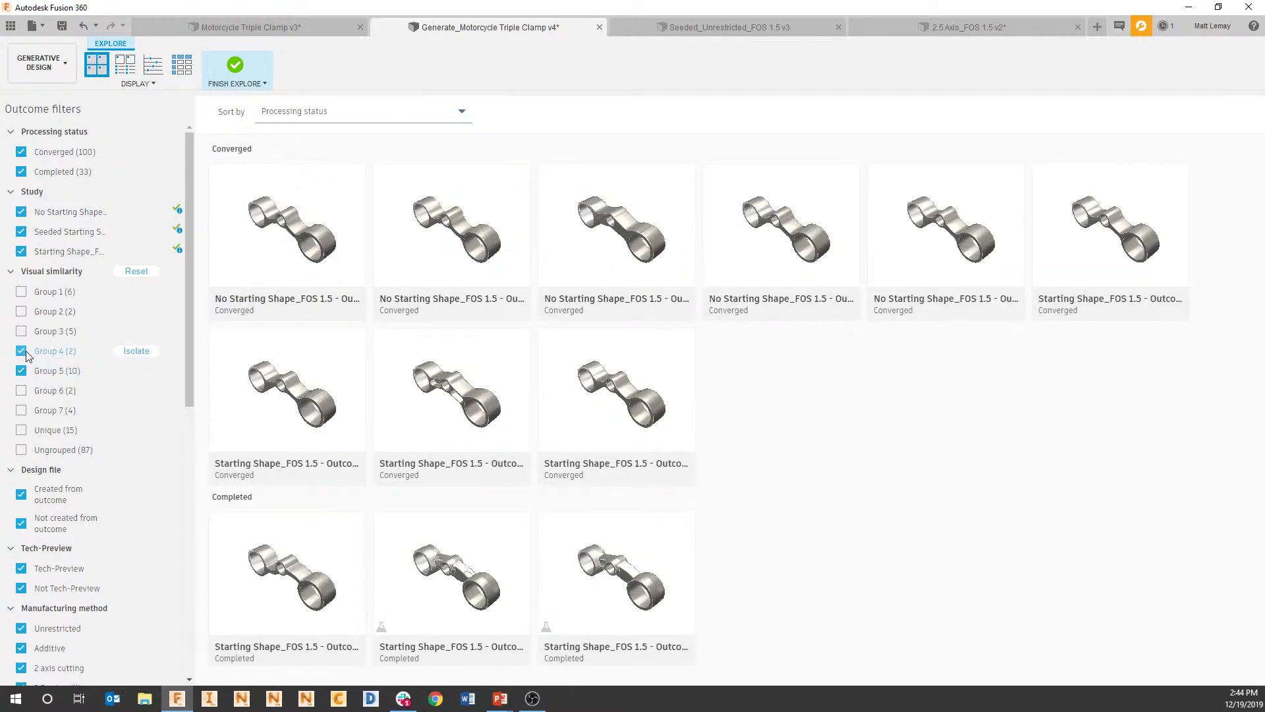
click(24, 354)
Open the first converged outcome in Group 5 and add a label with a colleague's name followed by "- take a look at this! Bruins are".
double_click(268, 253)
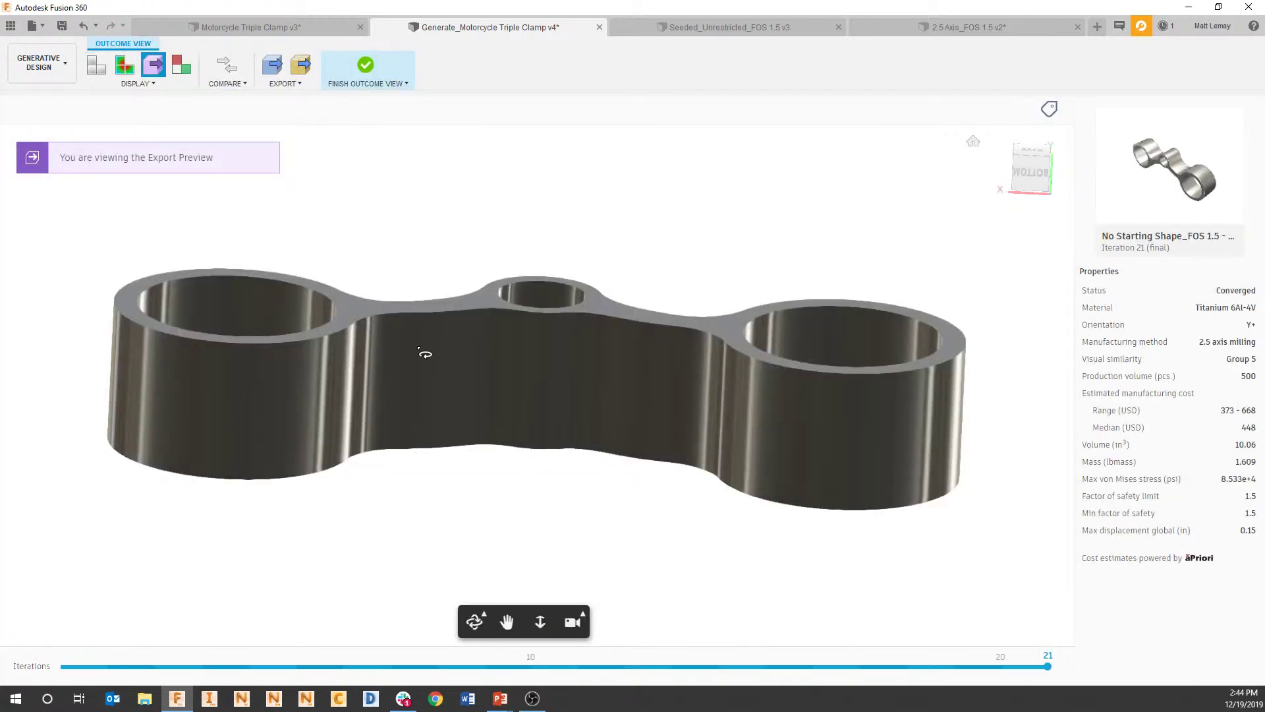
drag(838, 319, 813, 335)
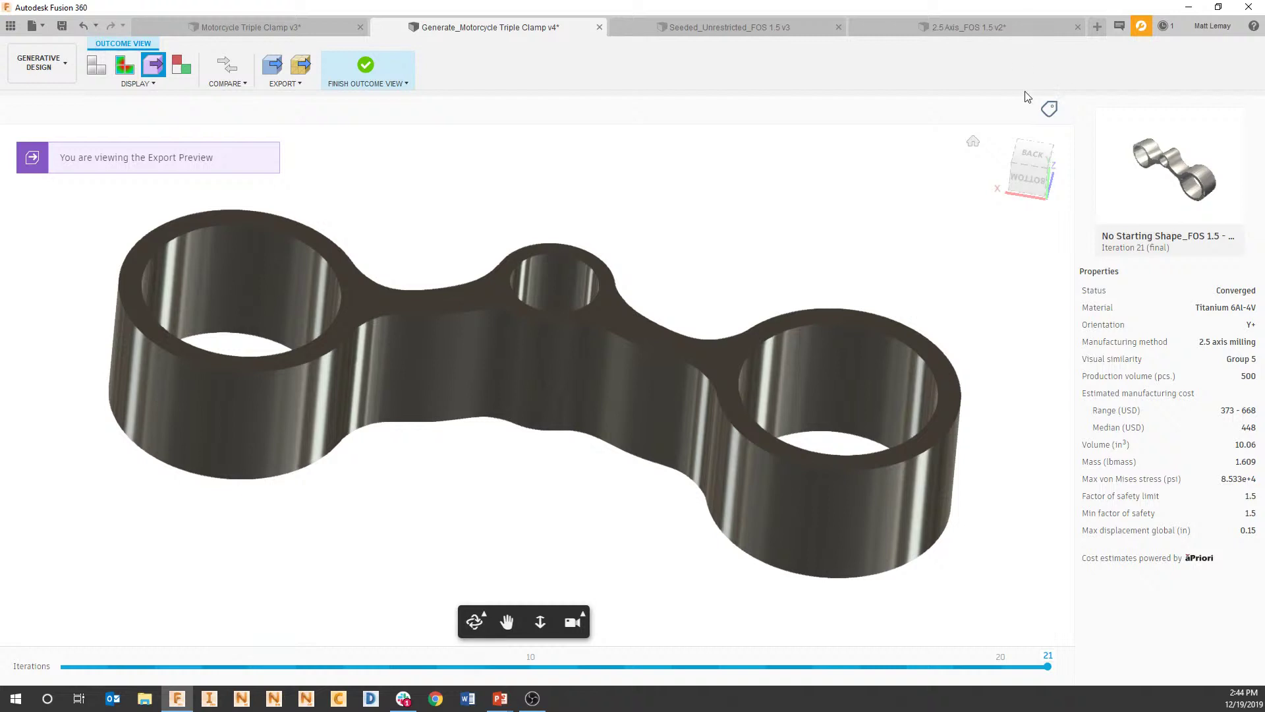
click(1044, 106)
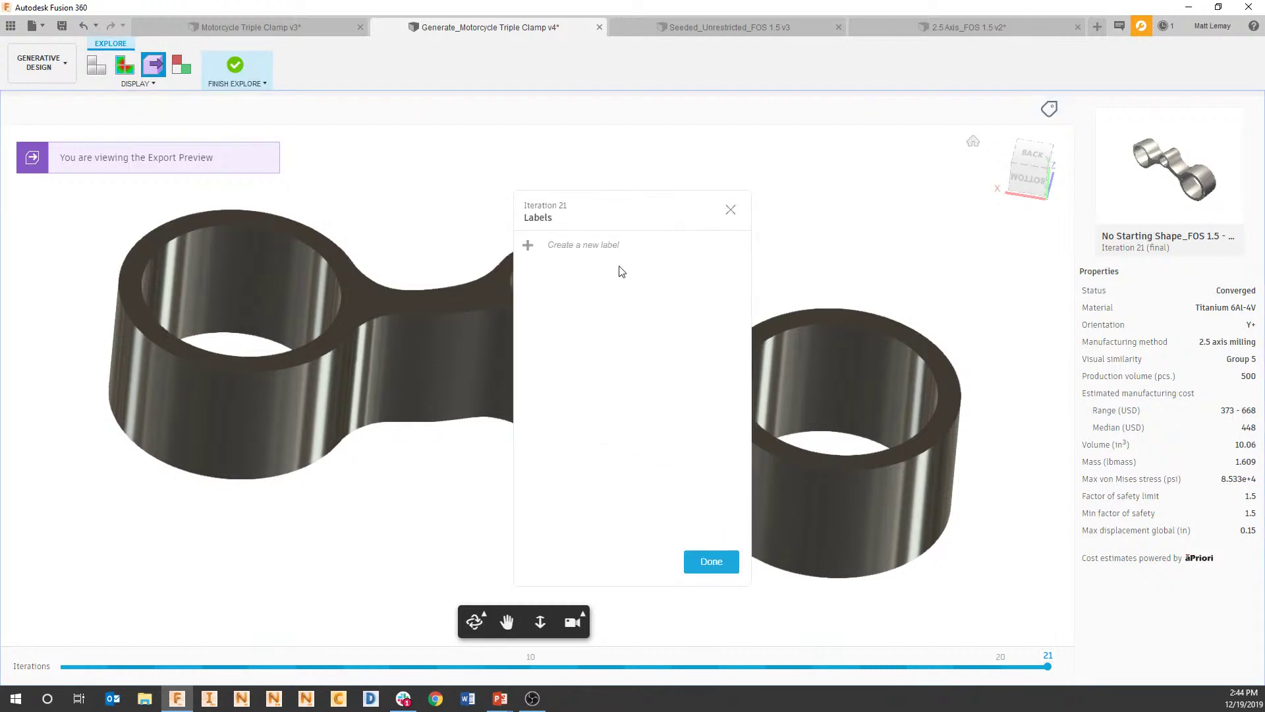
click(614, 247)
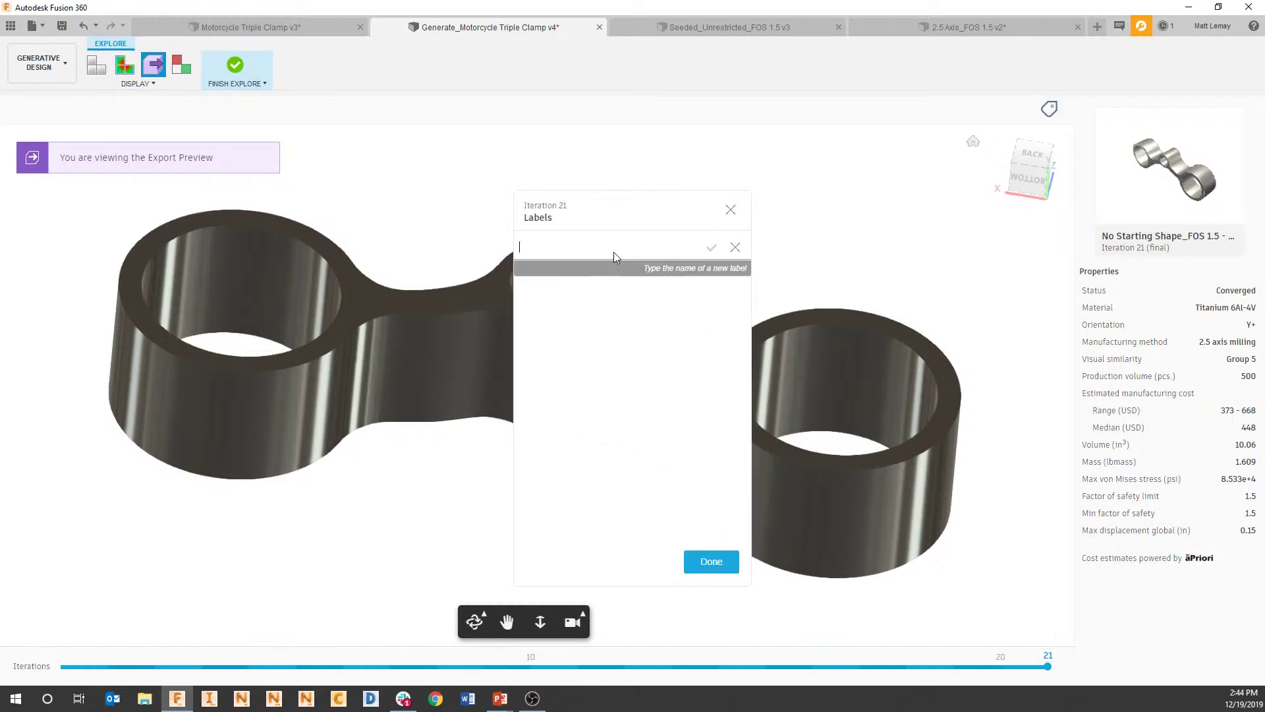
text(Aaron - take a look at this! Bruins are b)
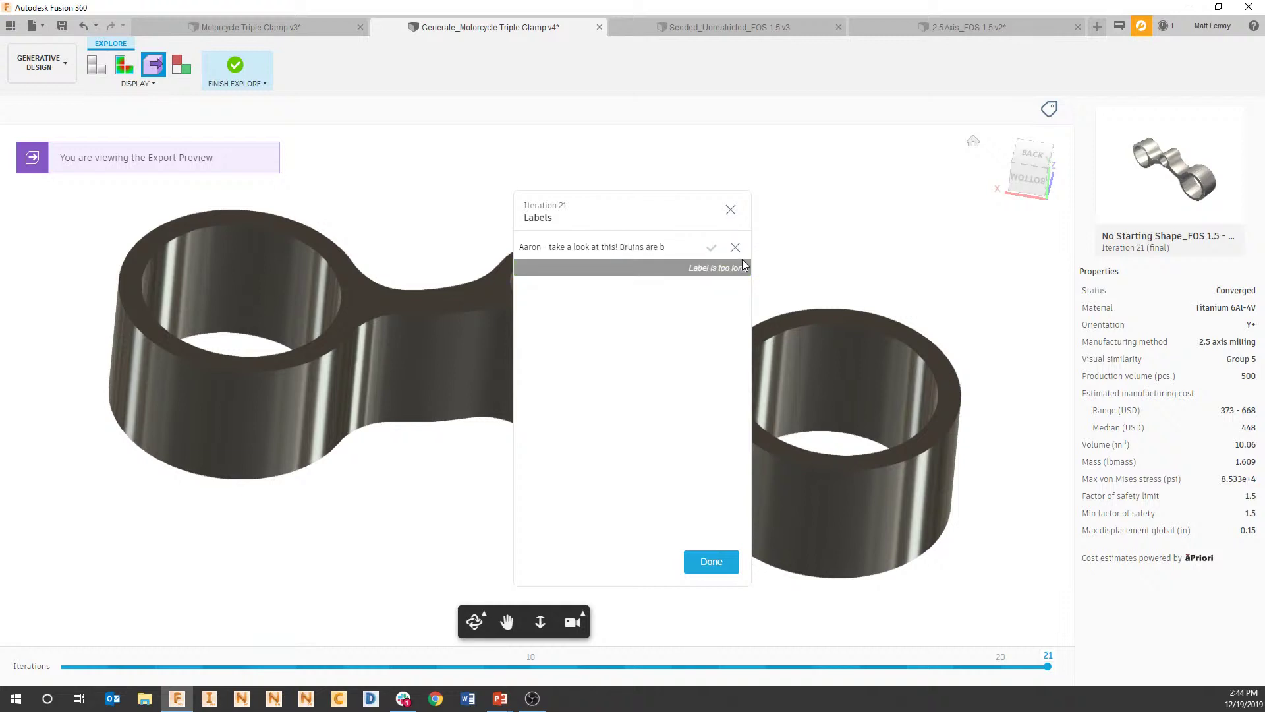
key(BackSpace)
click(711, 248)
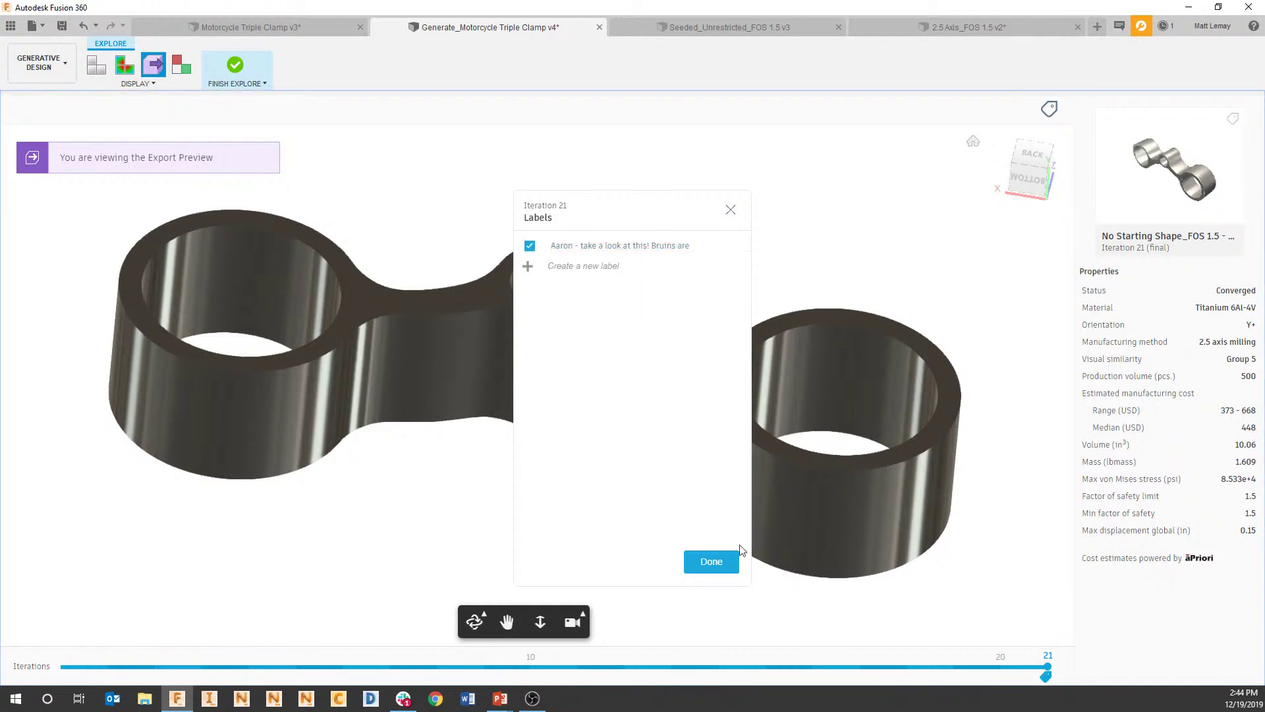
click(709, 562)
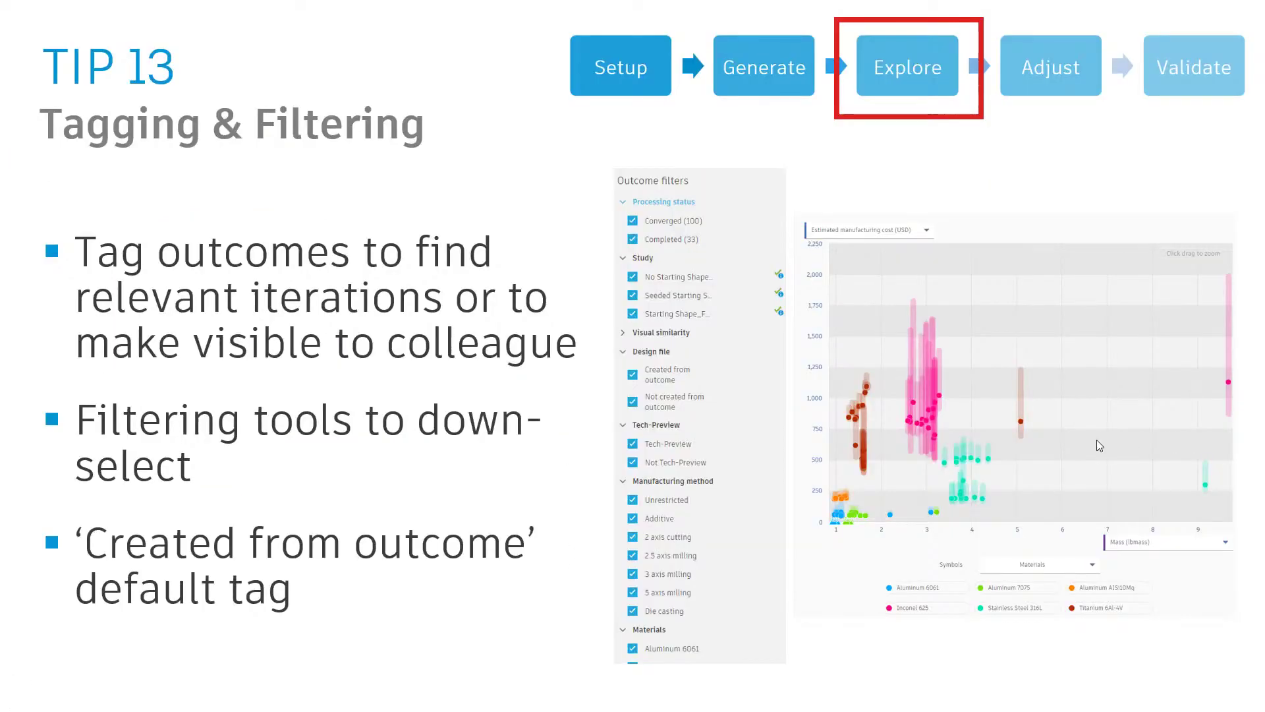
click(1087, 441)
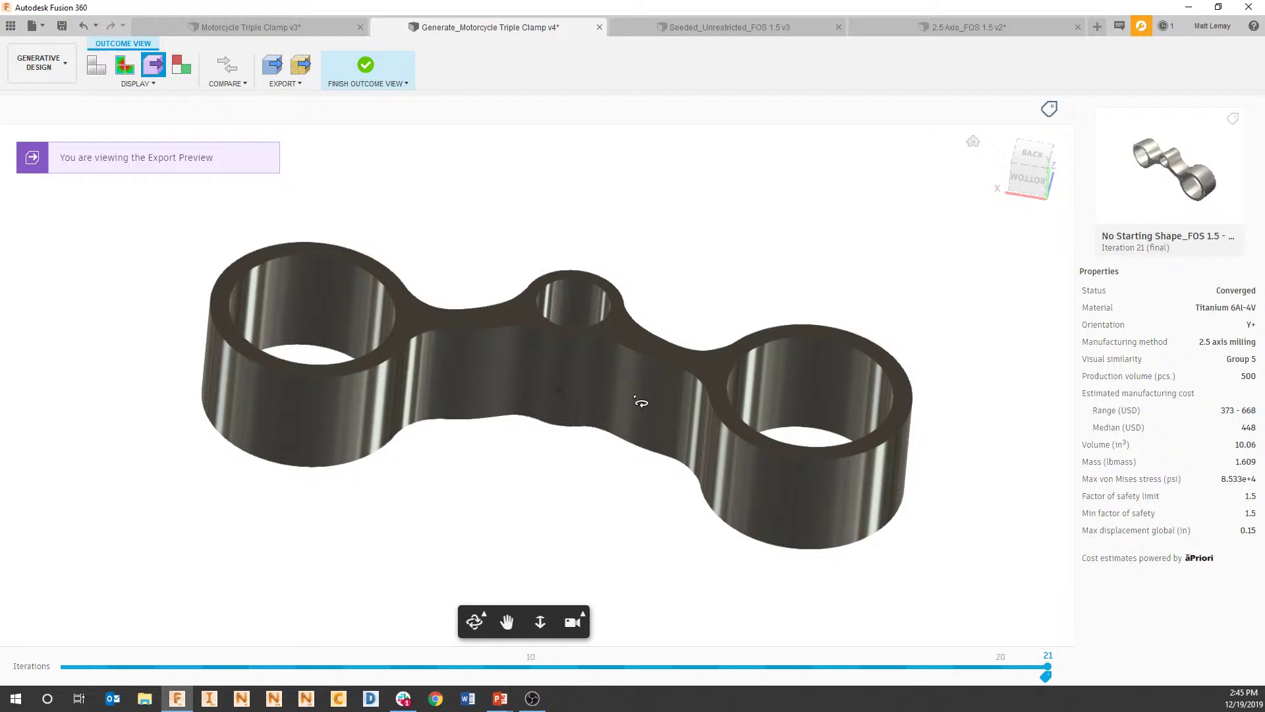
Examine iterations 13, 12 and 10 of the Group 5 titanium outcome from several angles and return to the outcome thumbnails.
drag(641, 402, 590, 446)
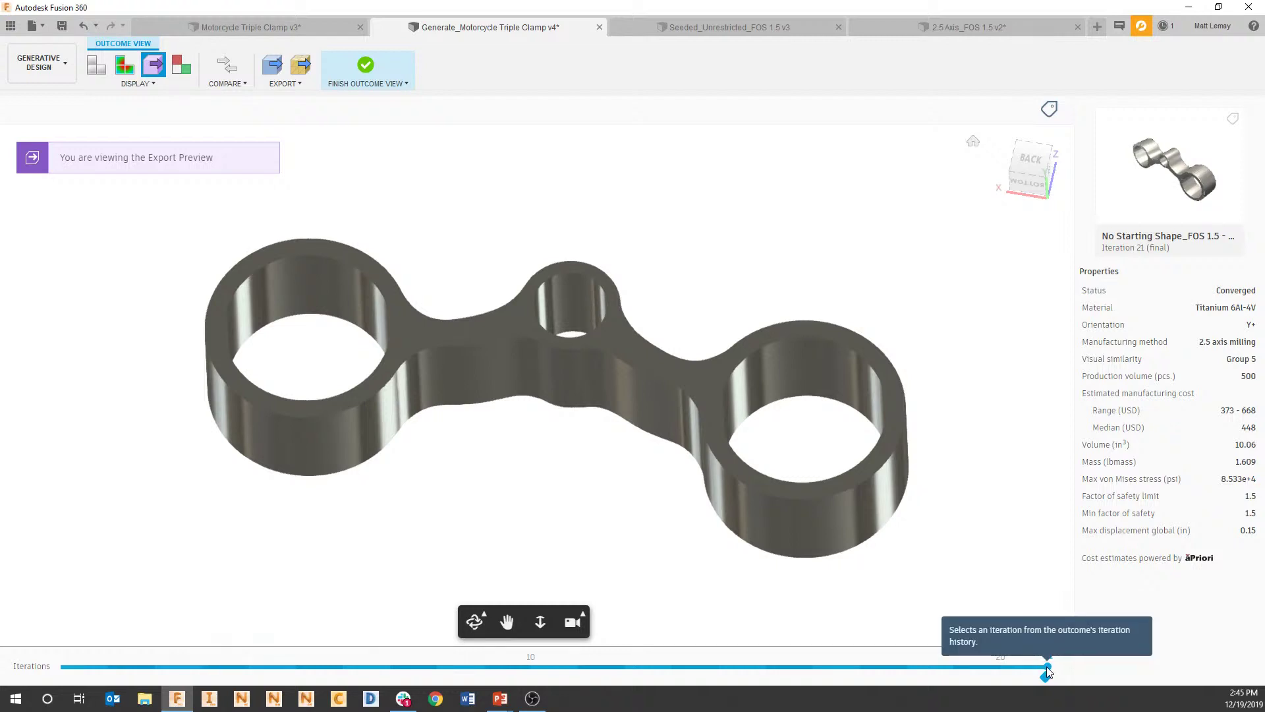
click(691, 669)
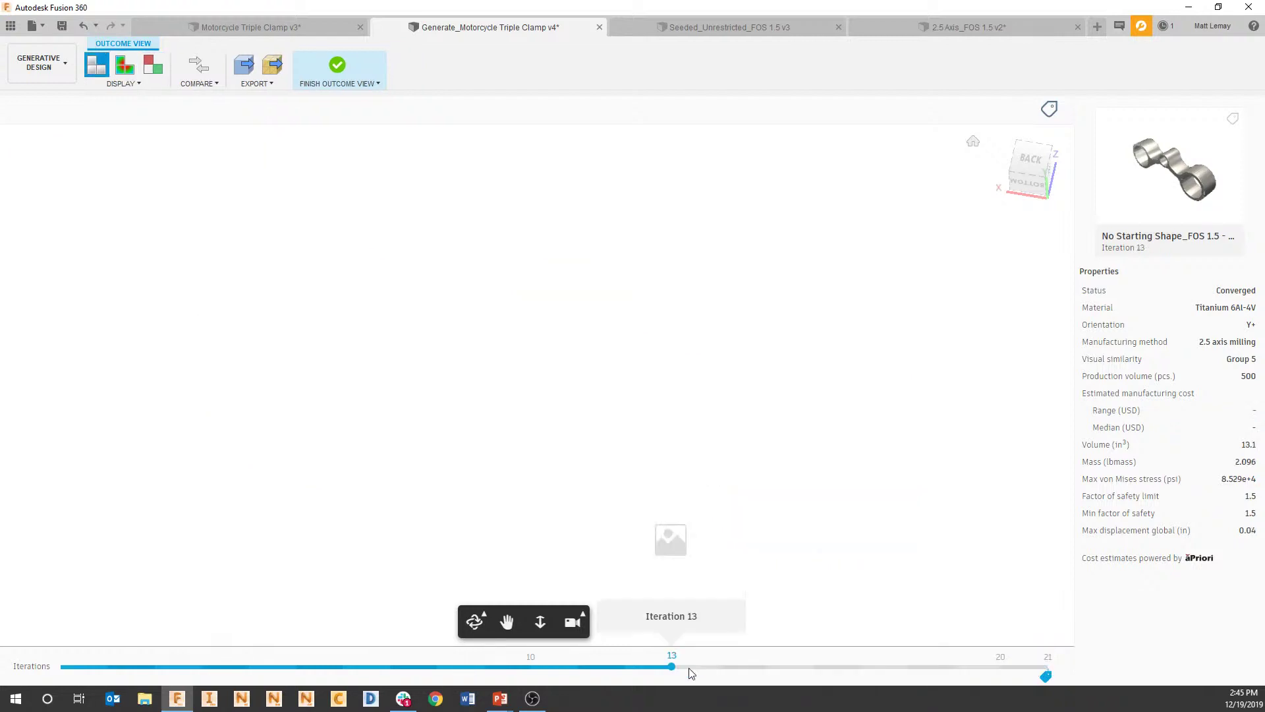
click(626, 666)
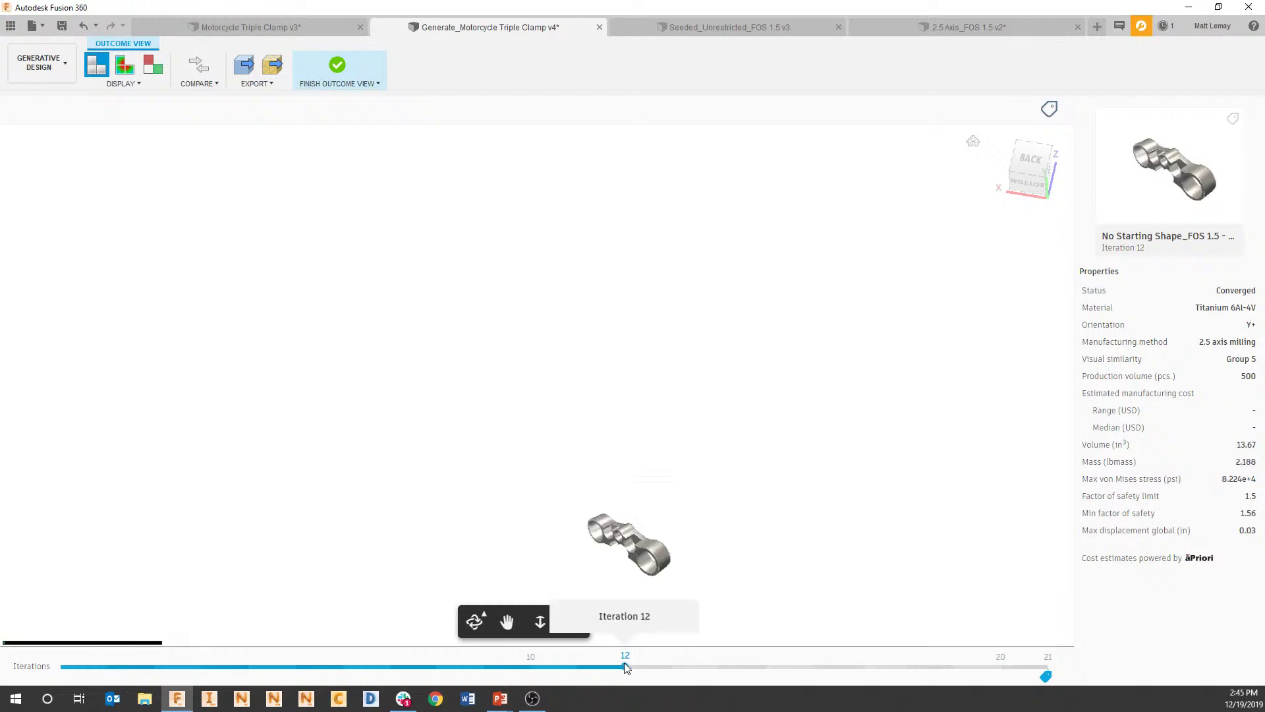
shift+middle_drag(613, 514, 504, 611)
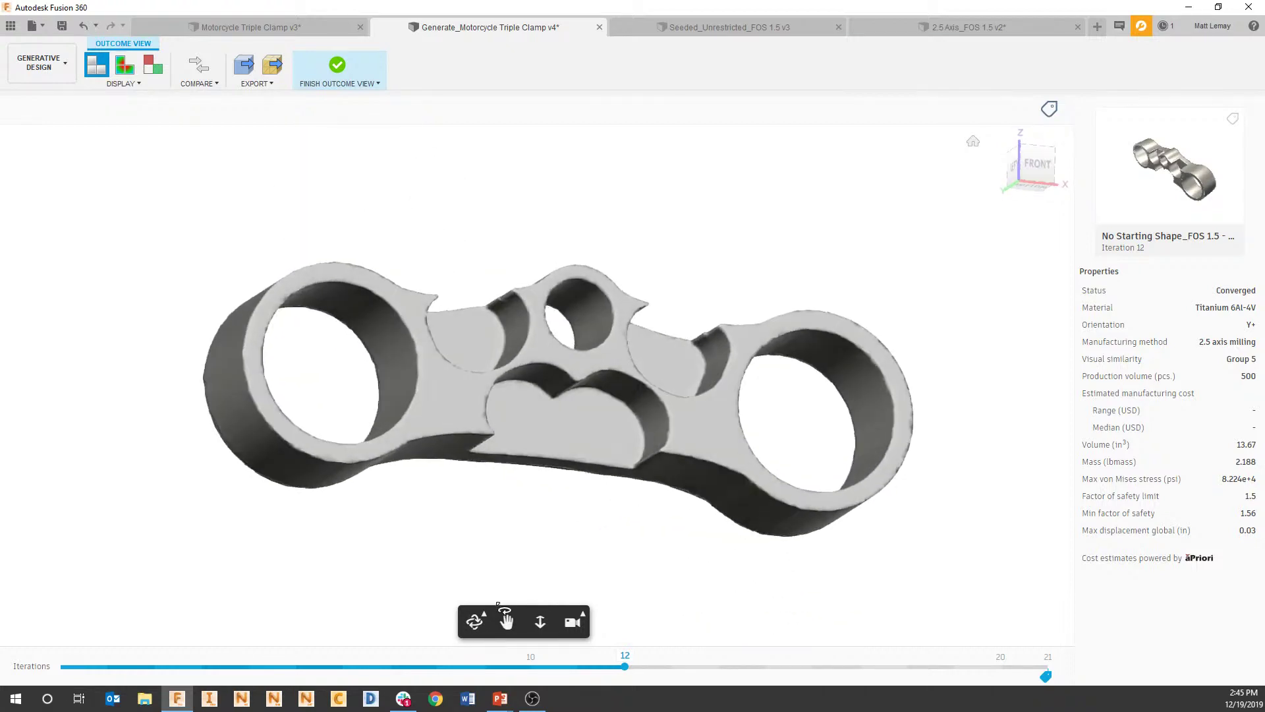
click(533, 667)
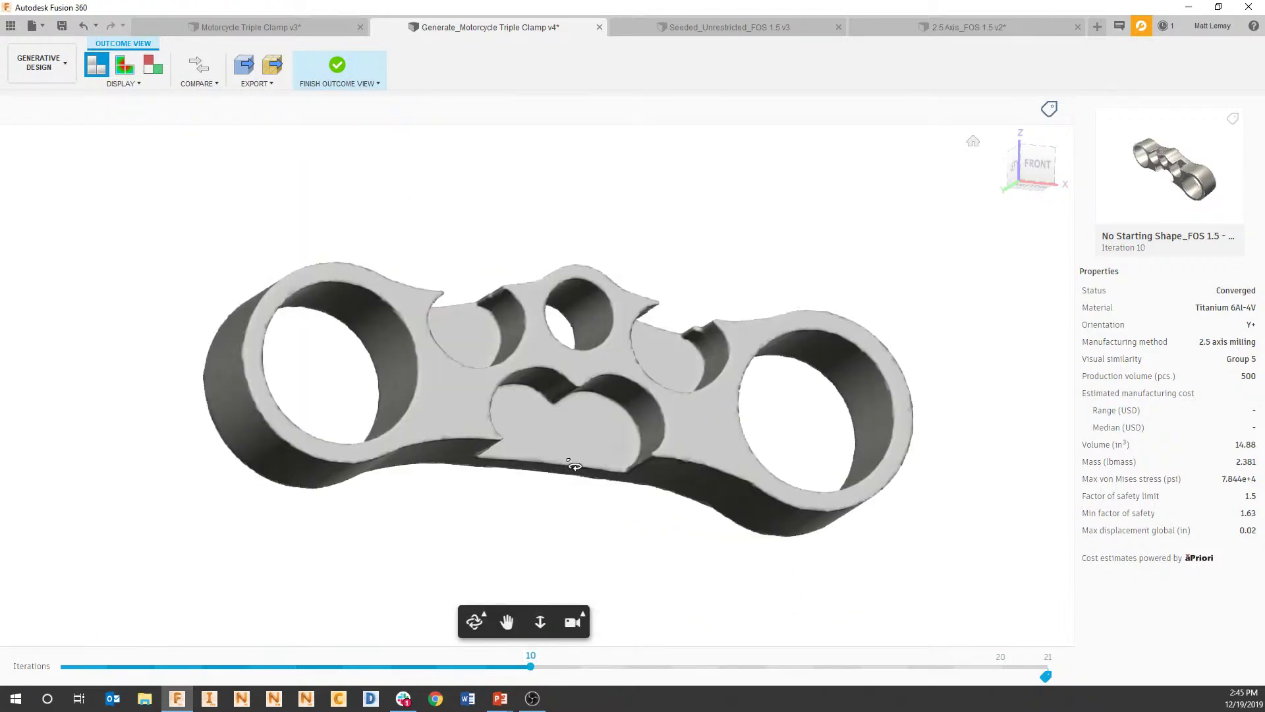
shift+middle_drag(575, 484, 485, 439)
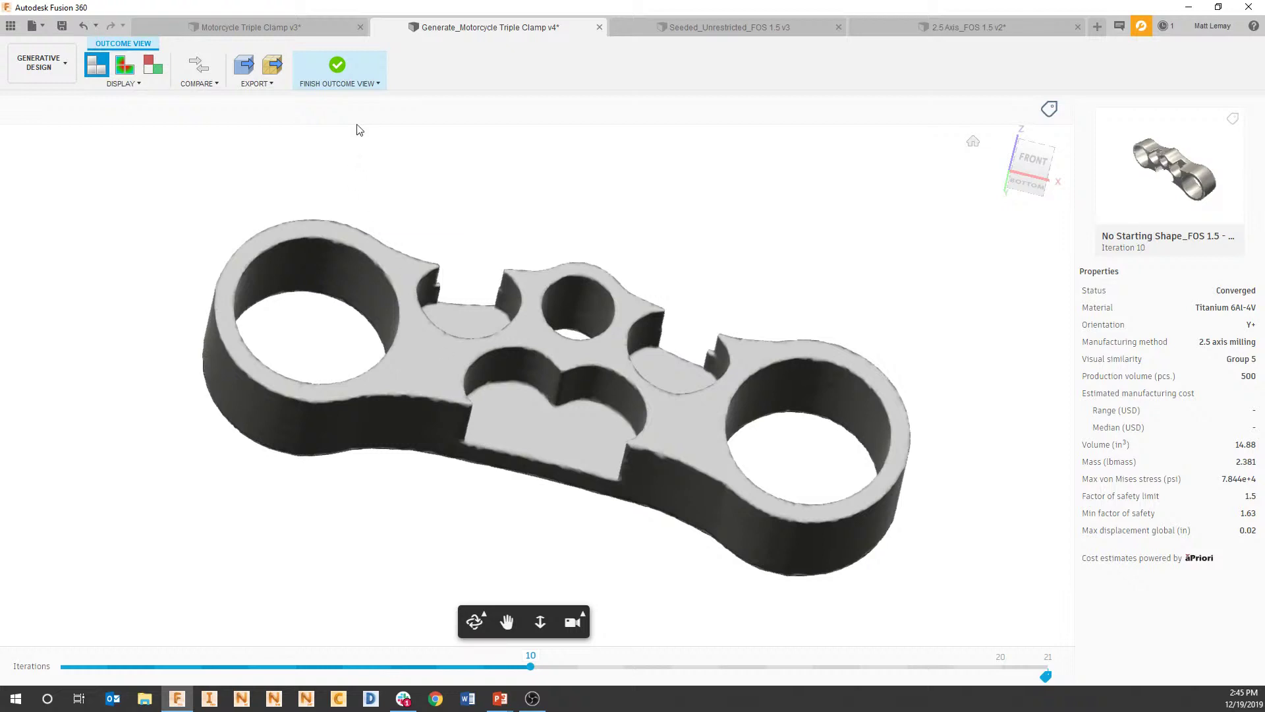
click(346, 64)
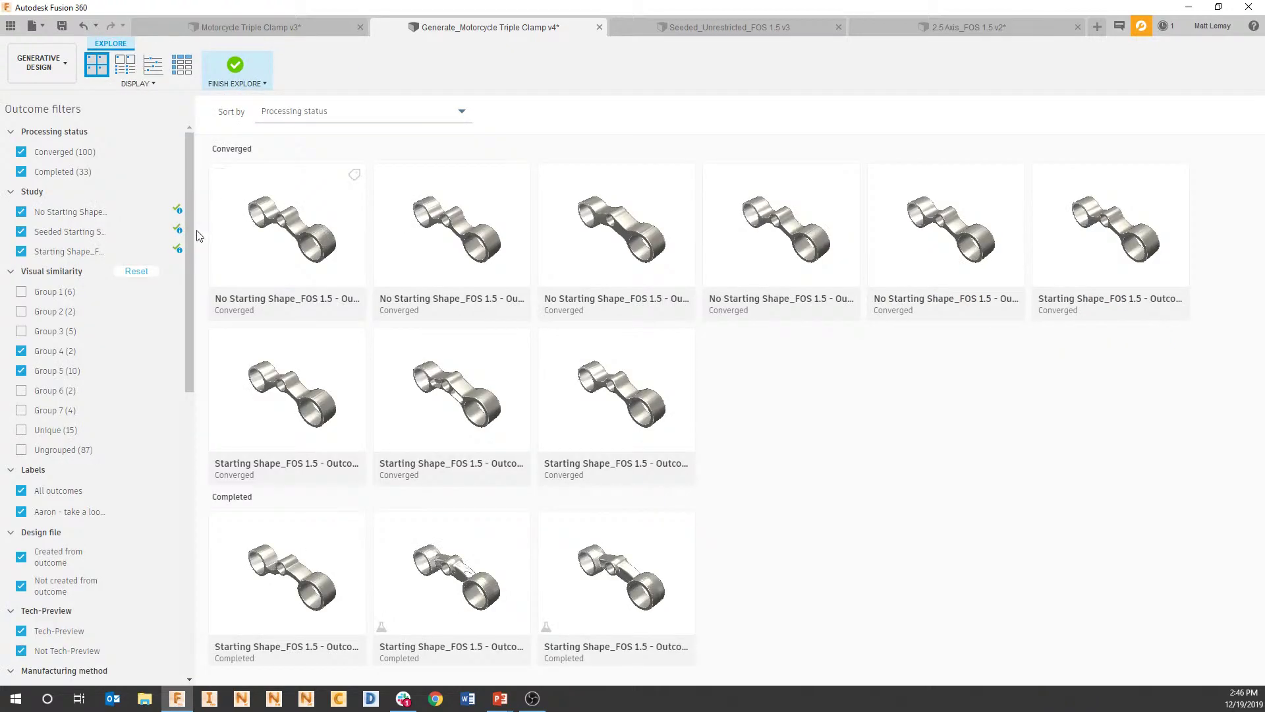
Reset the visual similarity filter, open the second converged outcome and examine its iteration 13 from another angle.
click(136, 271)
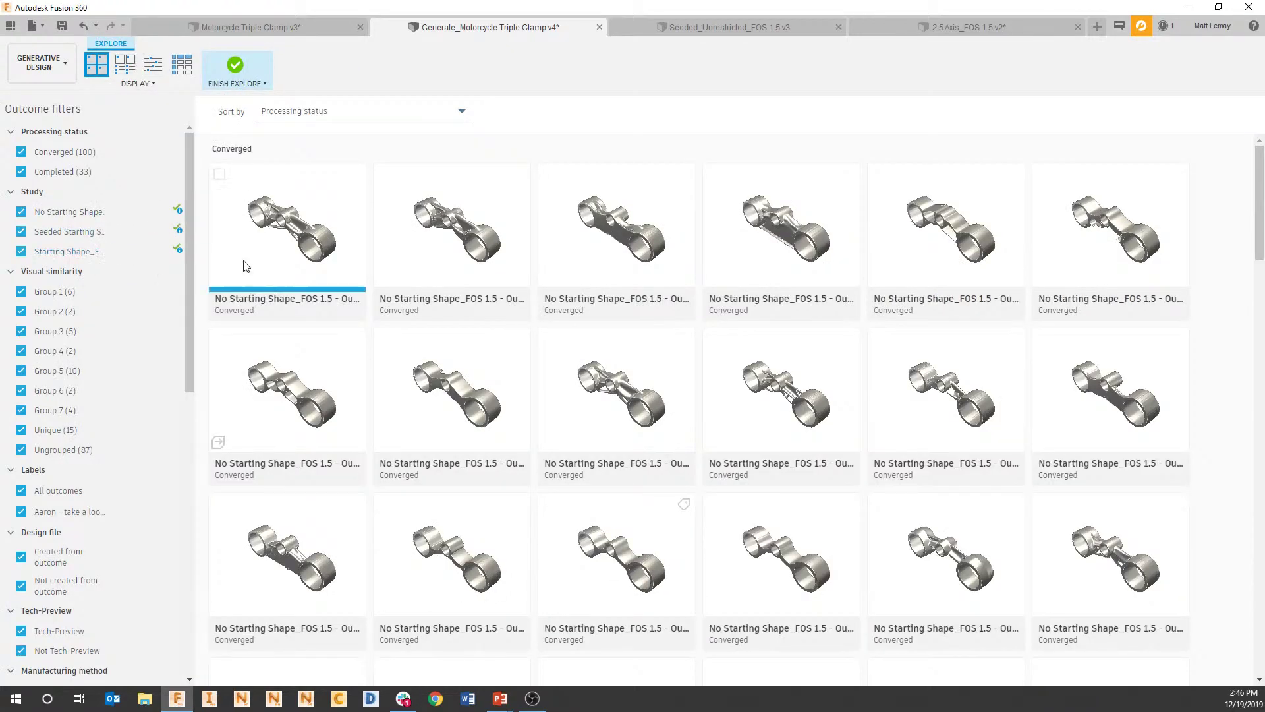
double_click(444, 227)
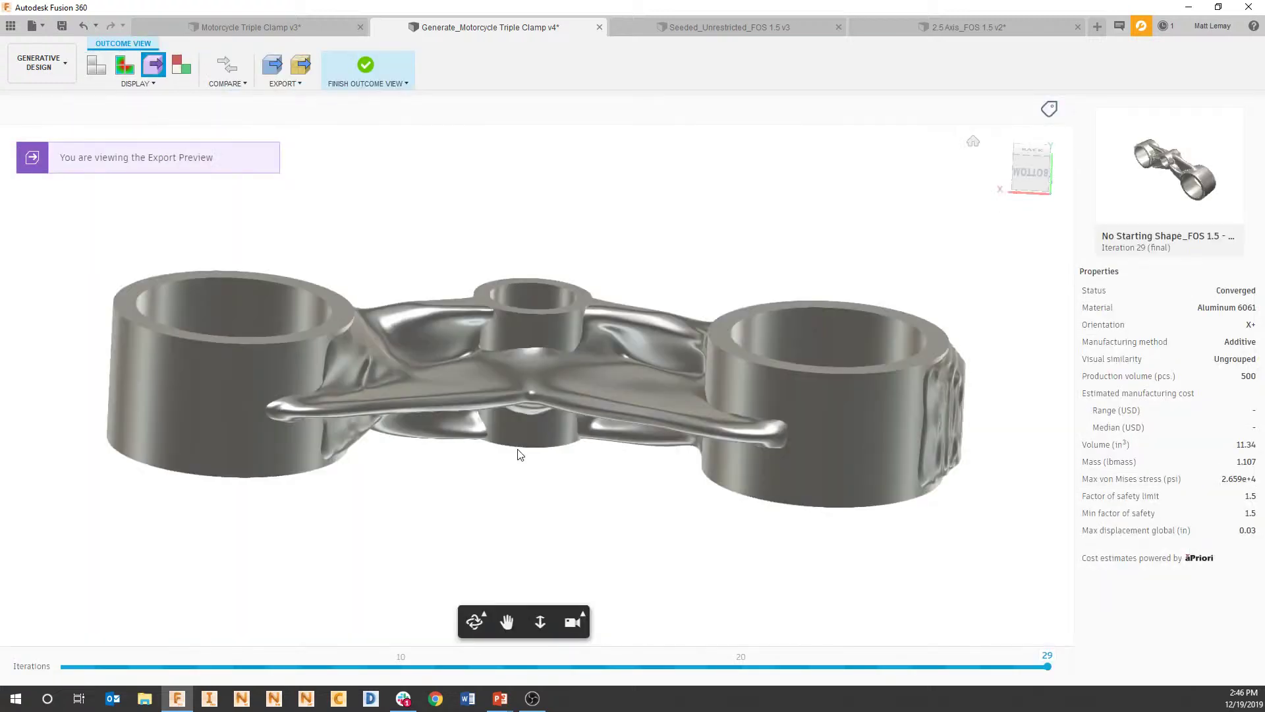
shift+middle_drag(601, 469, 616, 536)
click(511, 667)
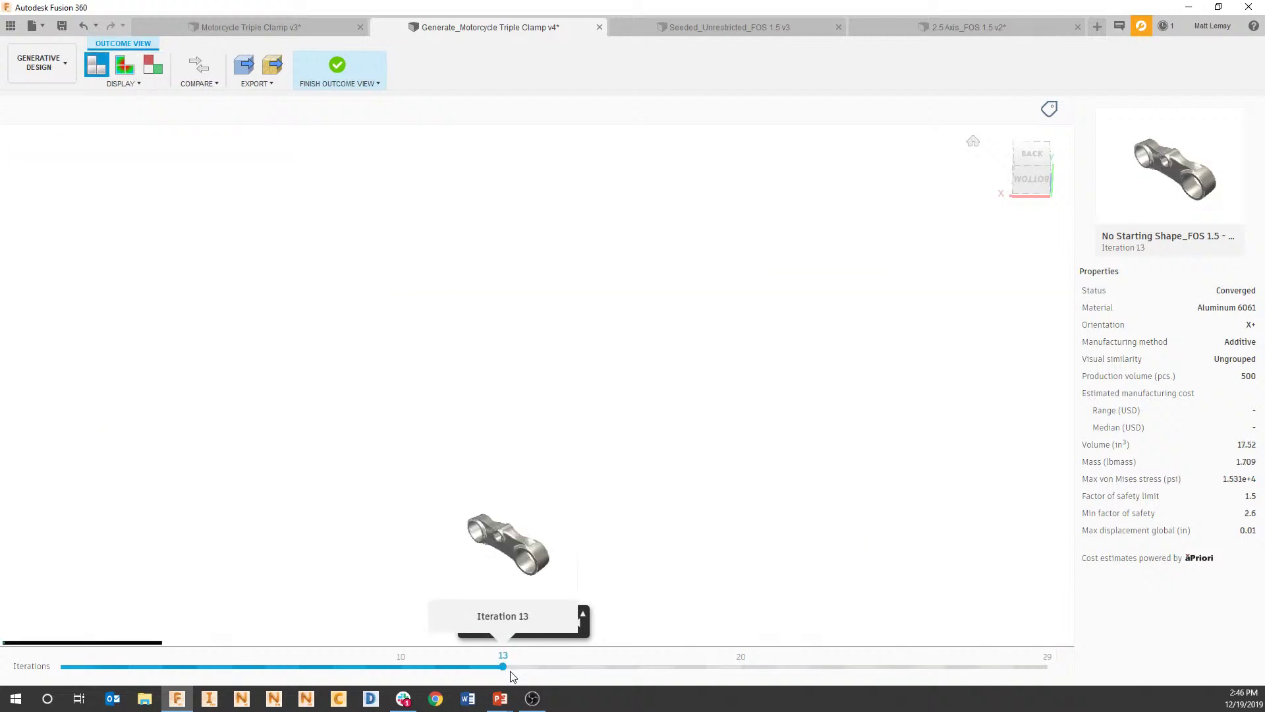
shift+middle_drag(572, 310, 559, 514)
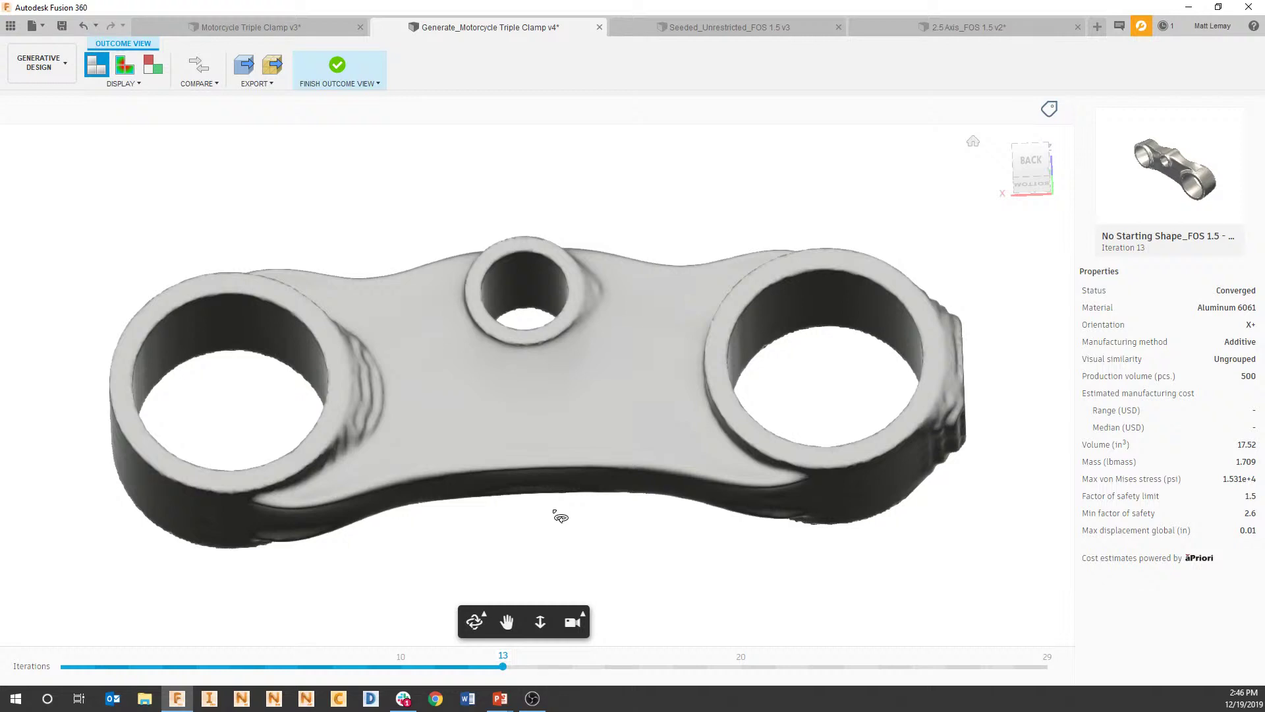
Switch to the slide presentation and advance to Tip 15 on export options.
key(alt+Tab)
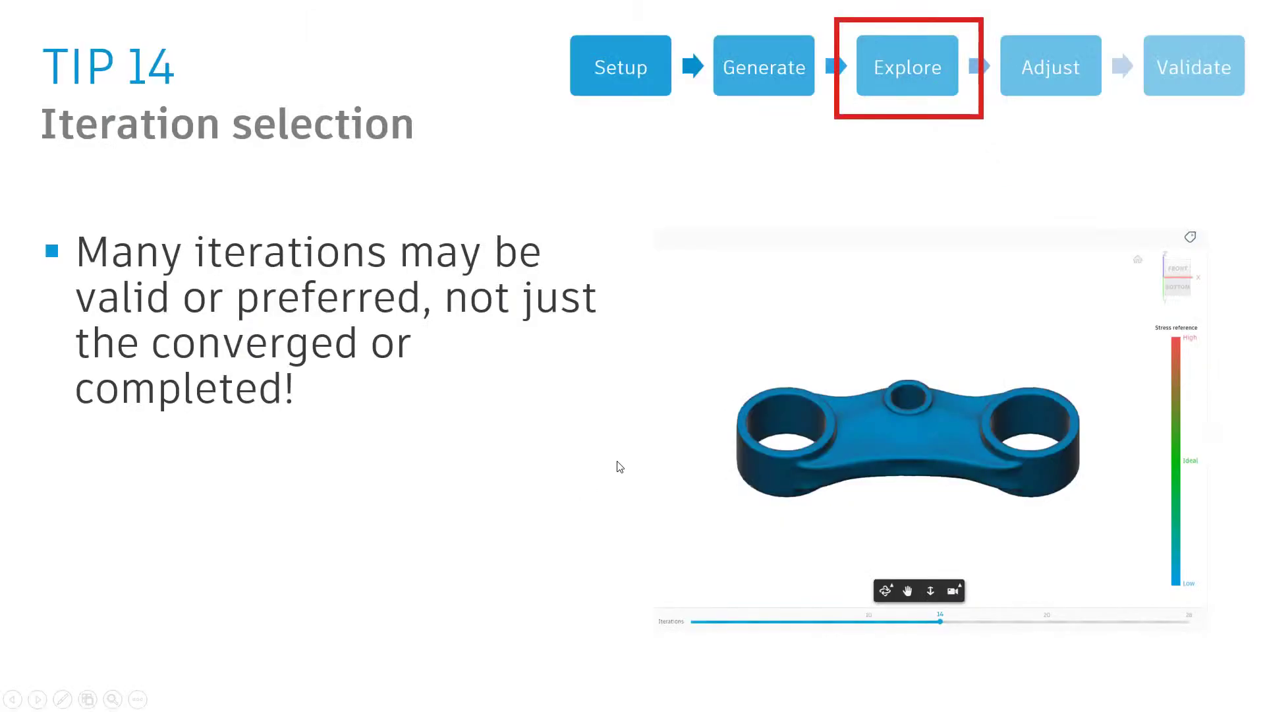
click(620, 462)
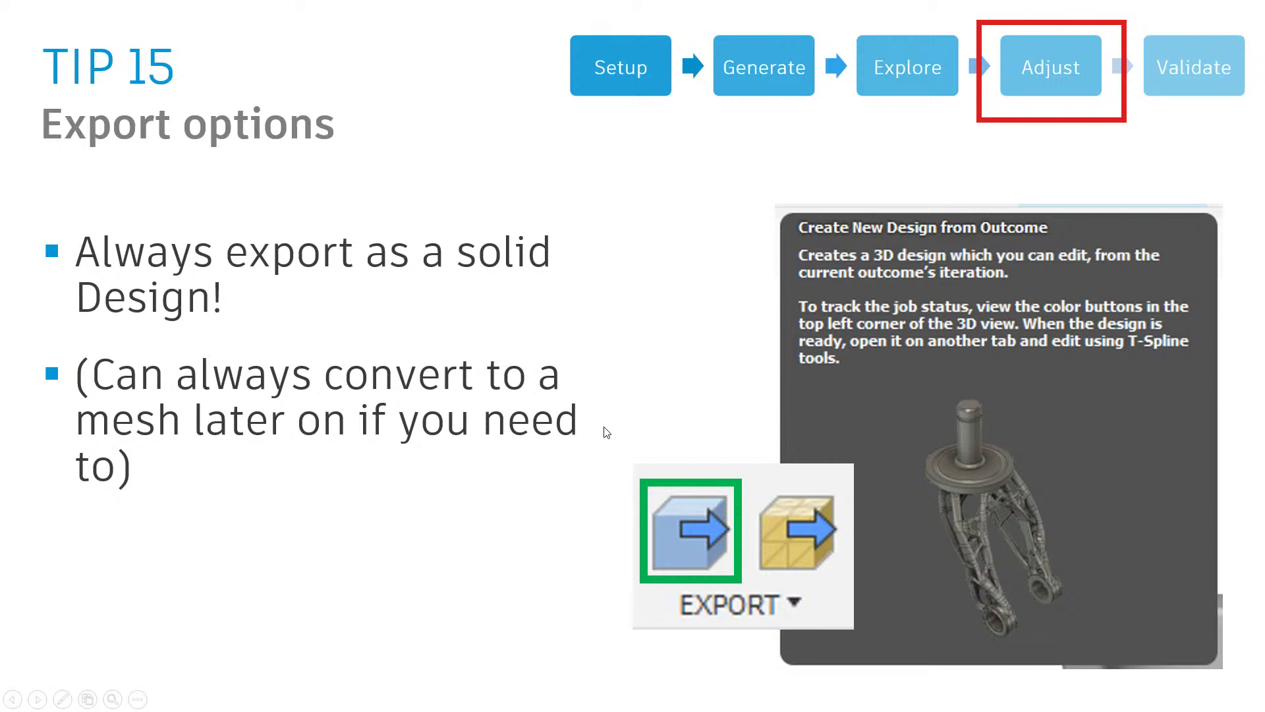
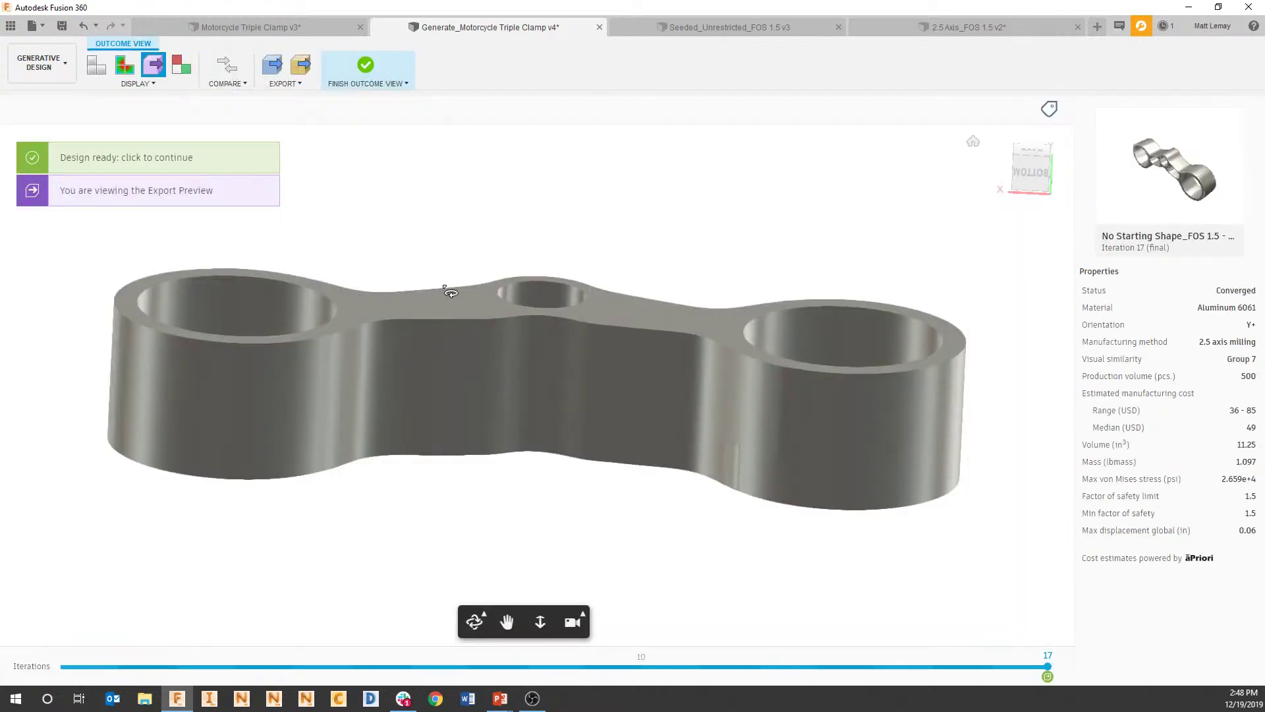
Examine the Group 7 Aluminum 6061 outcome for 2.5 axis milling and open its ready design as an editable solid.
shift+middle_drag(451, 291, 337, 373)
shift+middle_drag(627, 342, 780, 491)
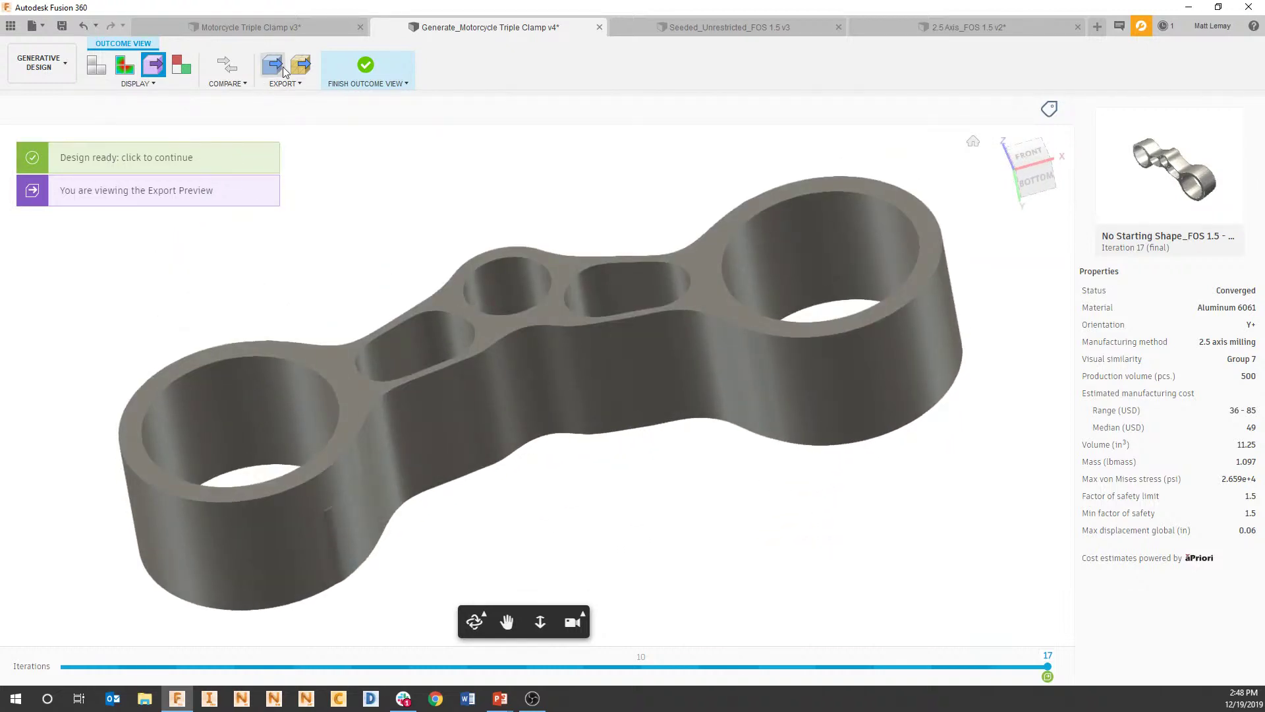
click(220, 157)
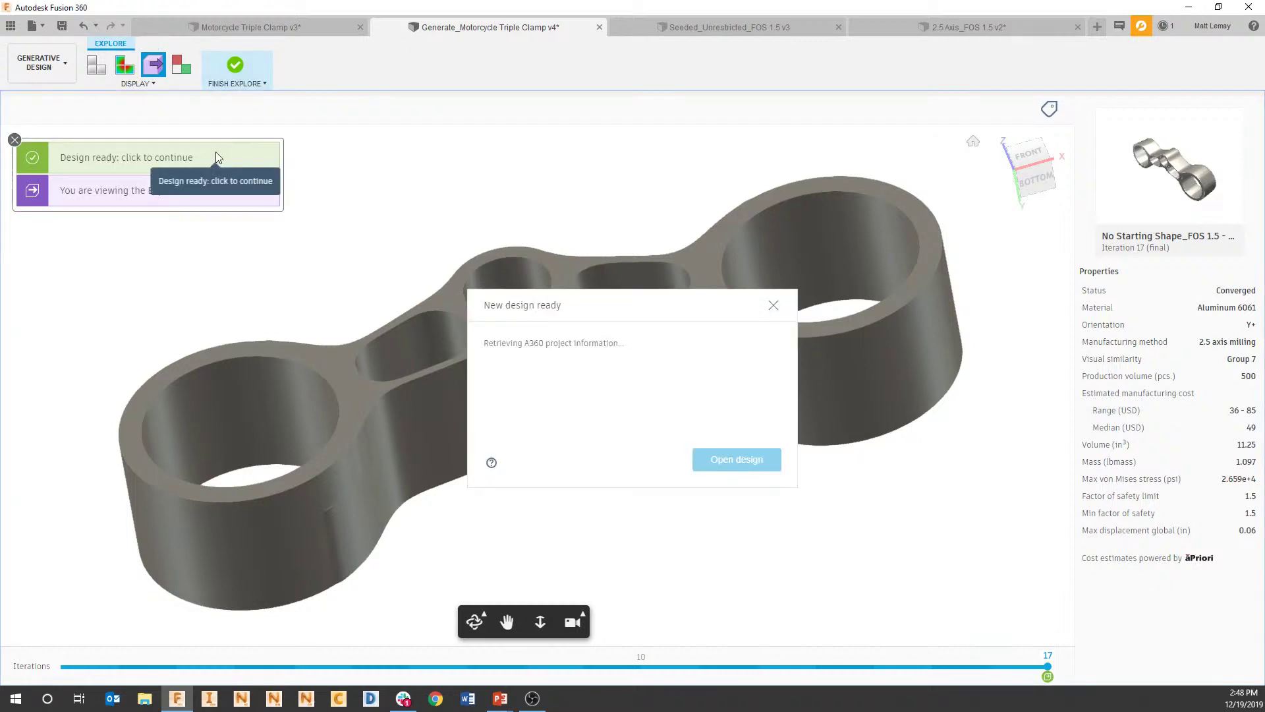
click(730, 460)
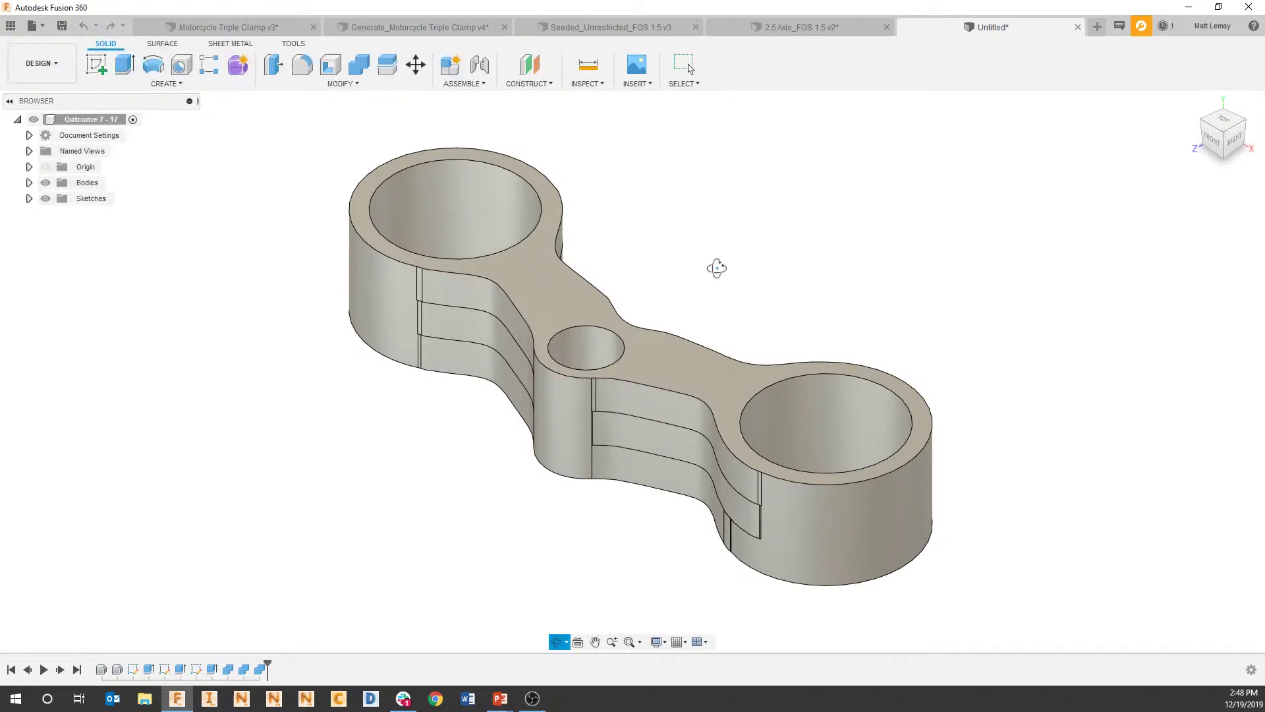
mouse_move(716, 268)
shift+middle_down()
mouse_move(765, 144)
mouse_move(714, 102)
mouse_move(781, 218)
mouse_move(757, 147)
mouse_move(765, 132)
mouse_move(766, 195)
shift+middle_up()
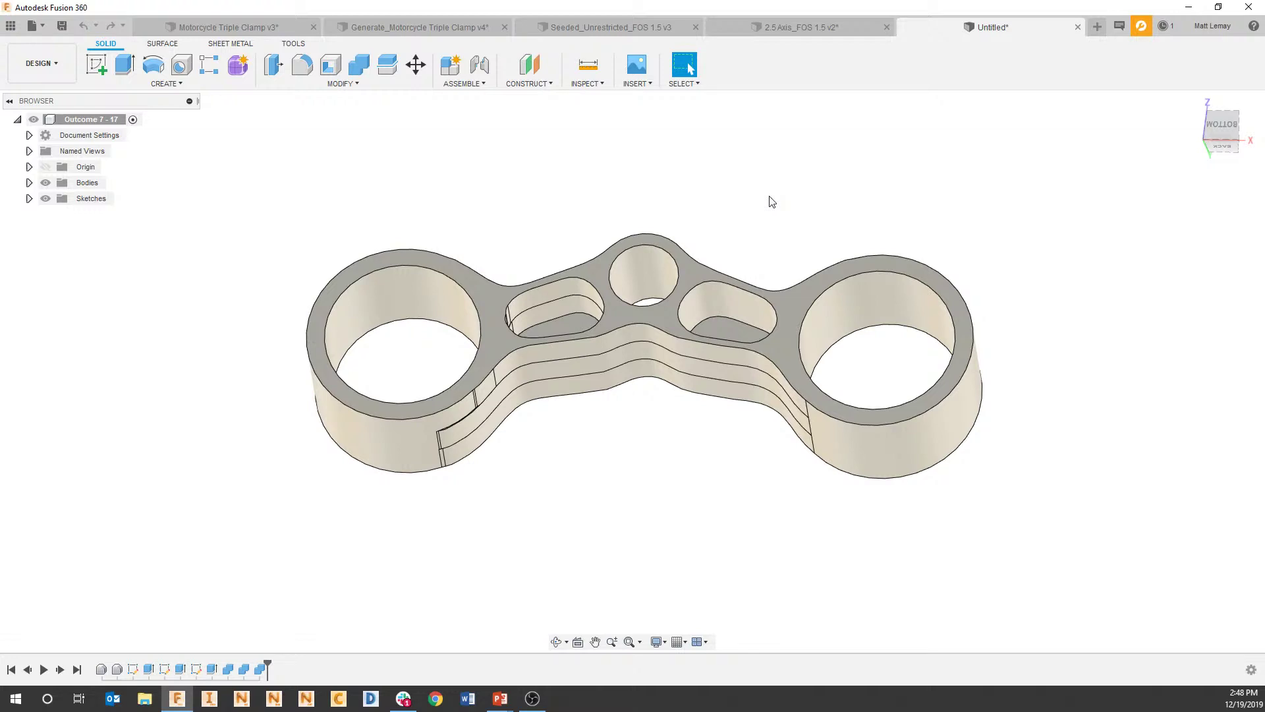
Show the origin planes and split Body12 into two halves at the origin plane through the centre of the middle bore.
double_click(63, 181)
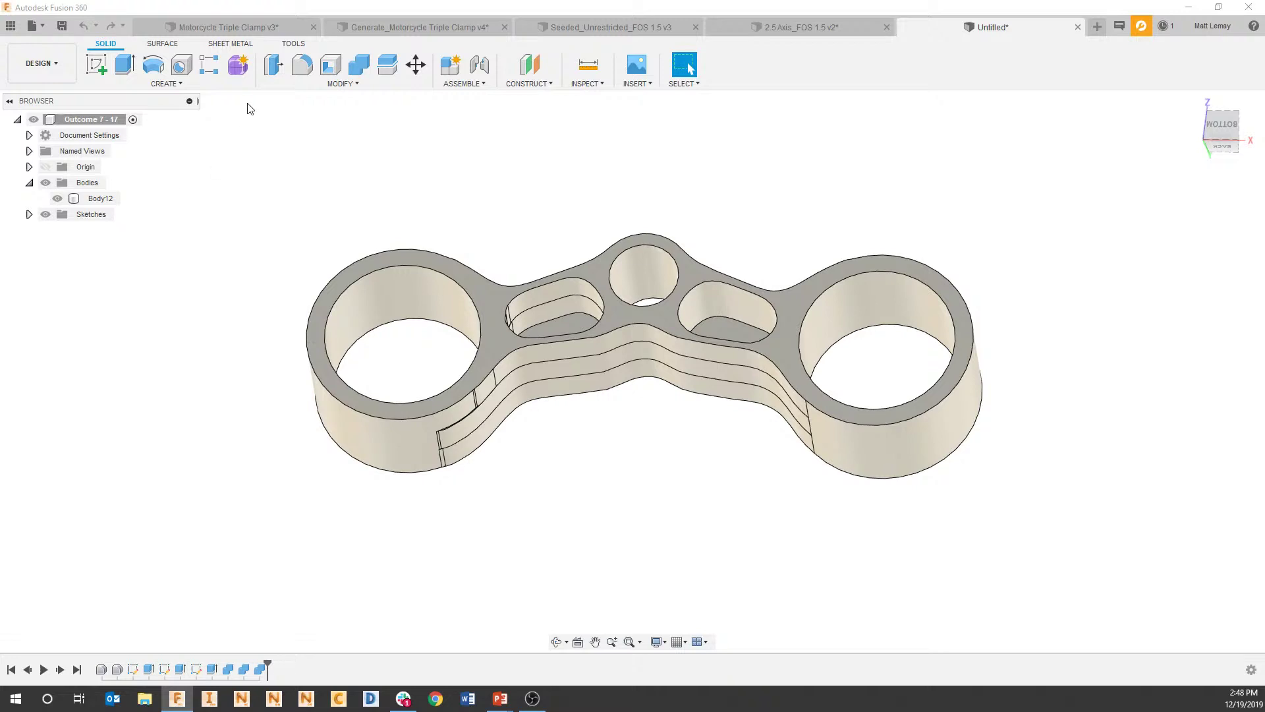
click(387, 66)
click(494, 370)
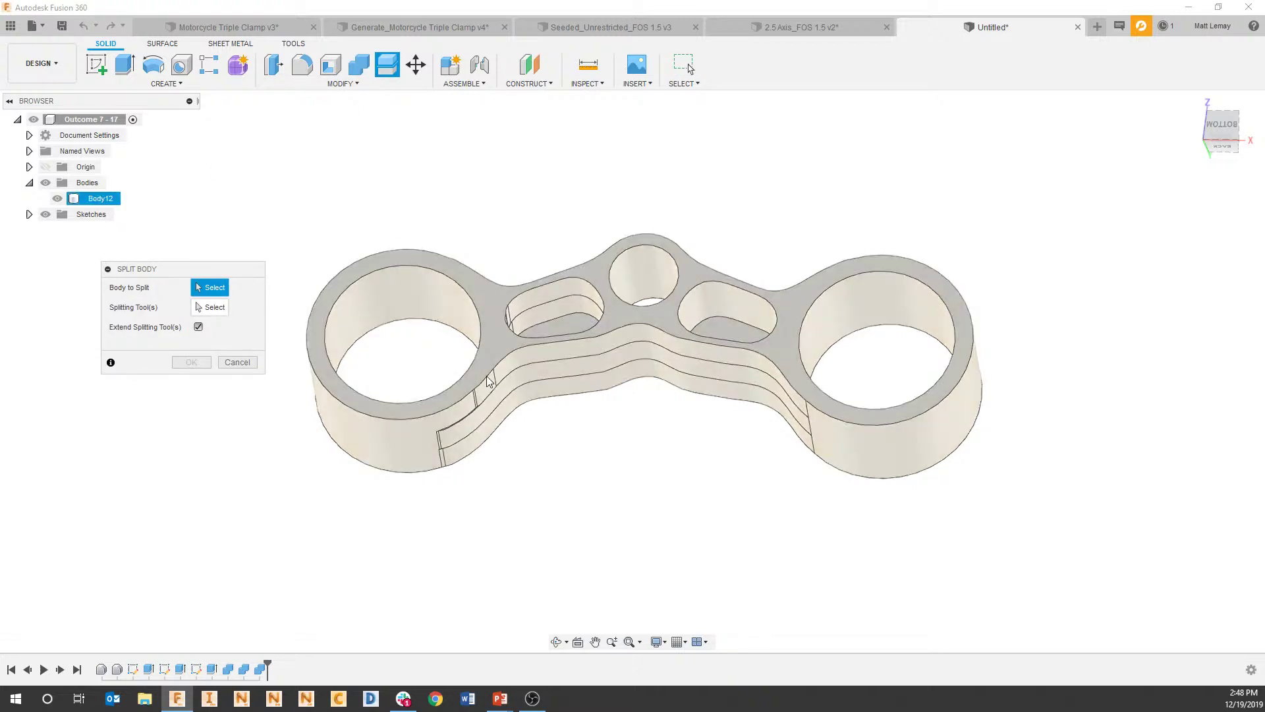
click(45, 167)
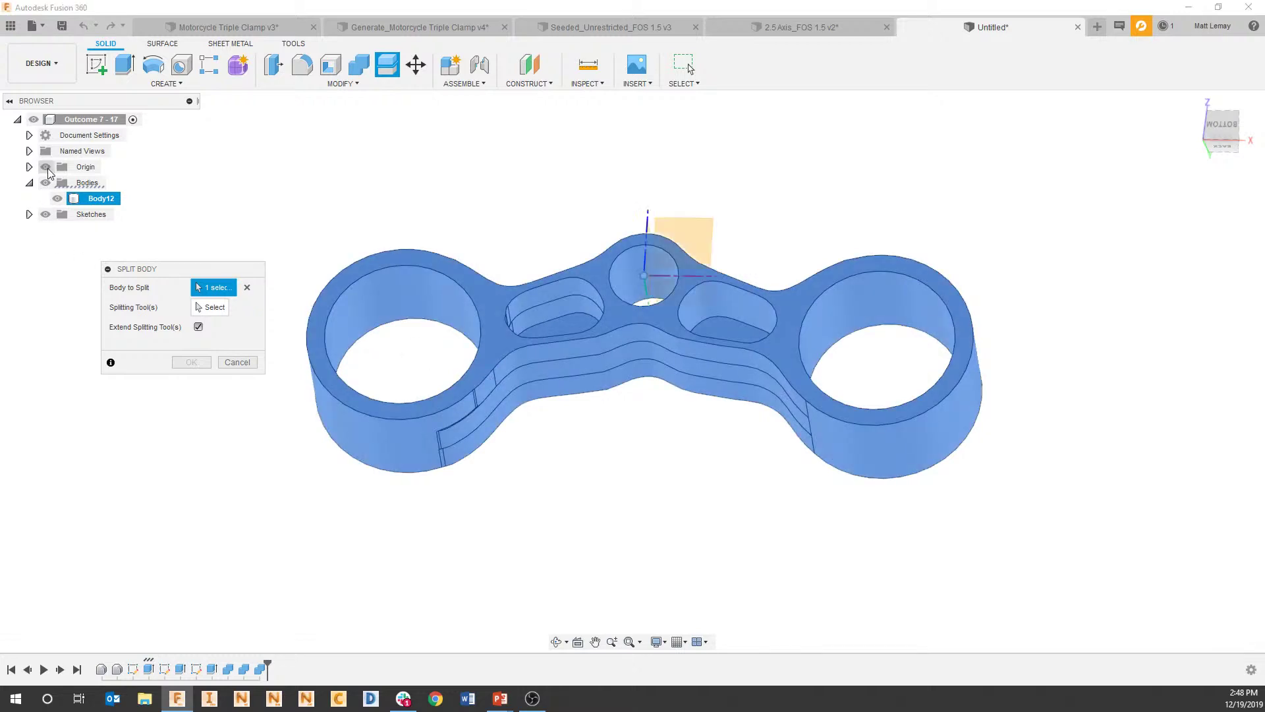
shift+middle_drag(583, 231, 810, 365)
scroll(728, 396, up, 2)
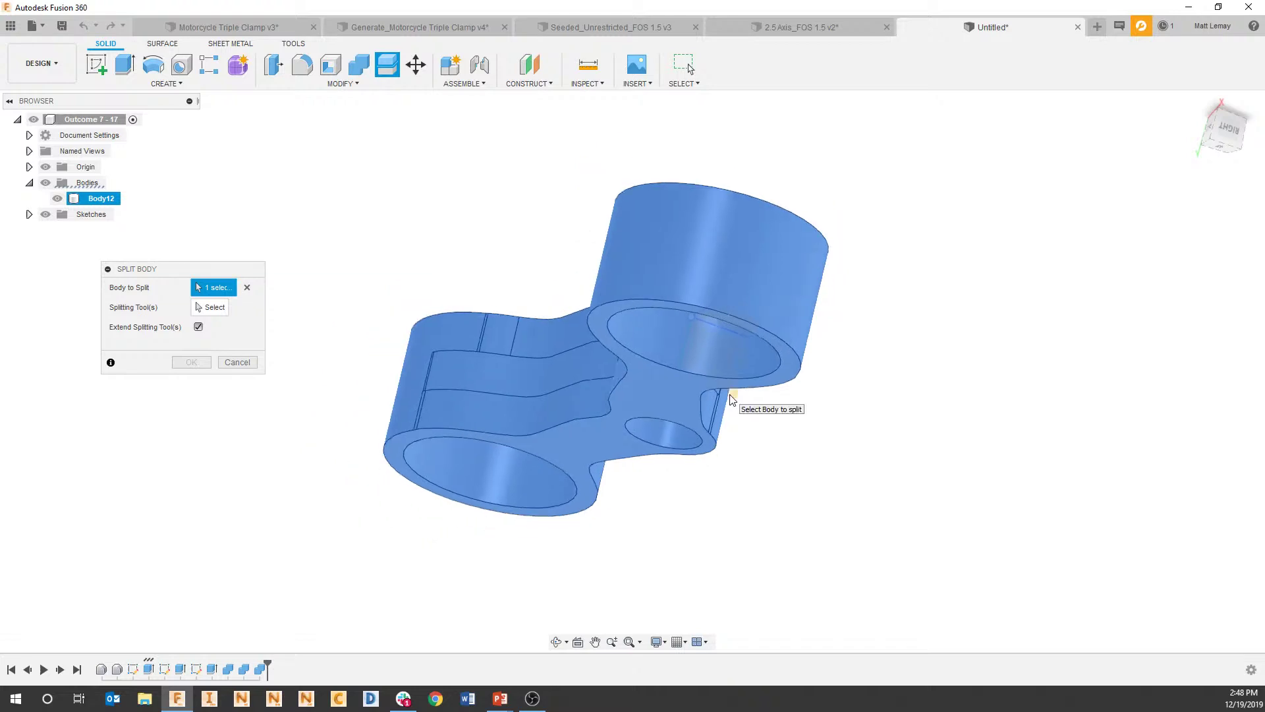
click(728, 388)
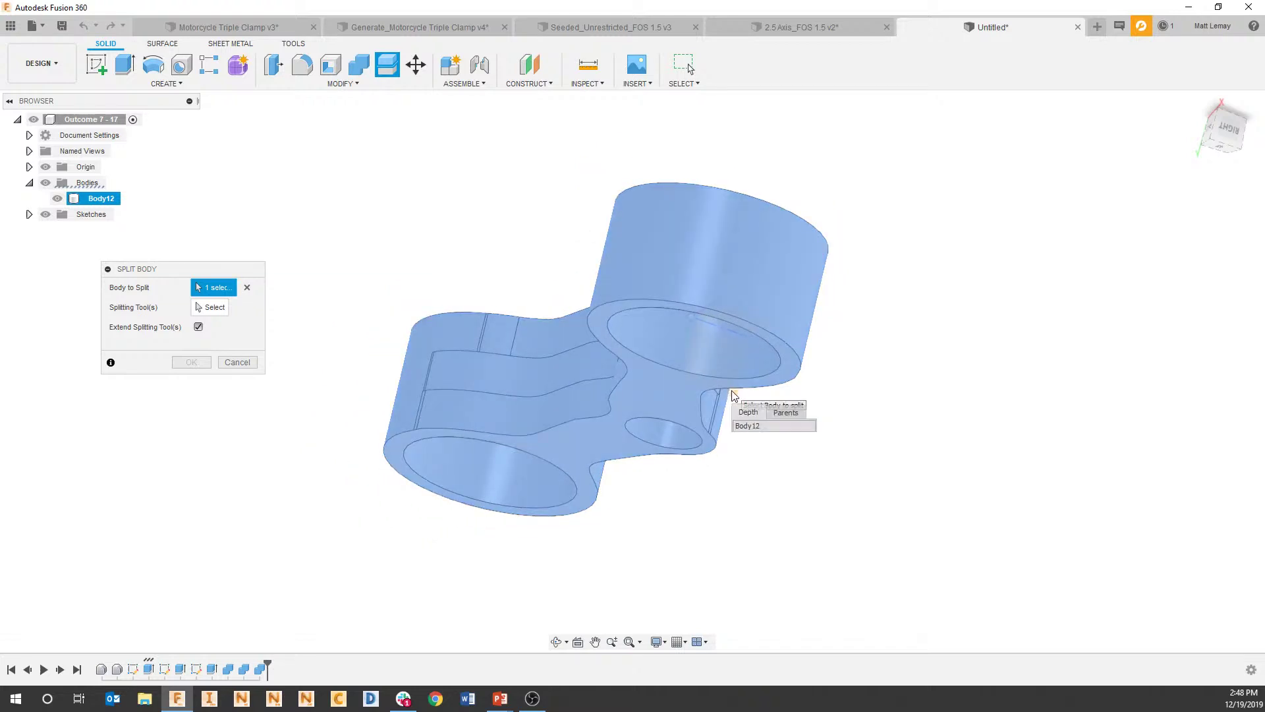
shift+middle_drag(912, 418, 747, 434)
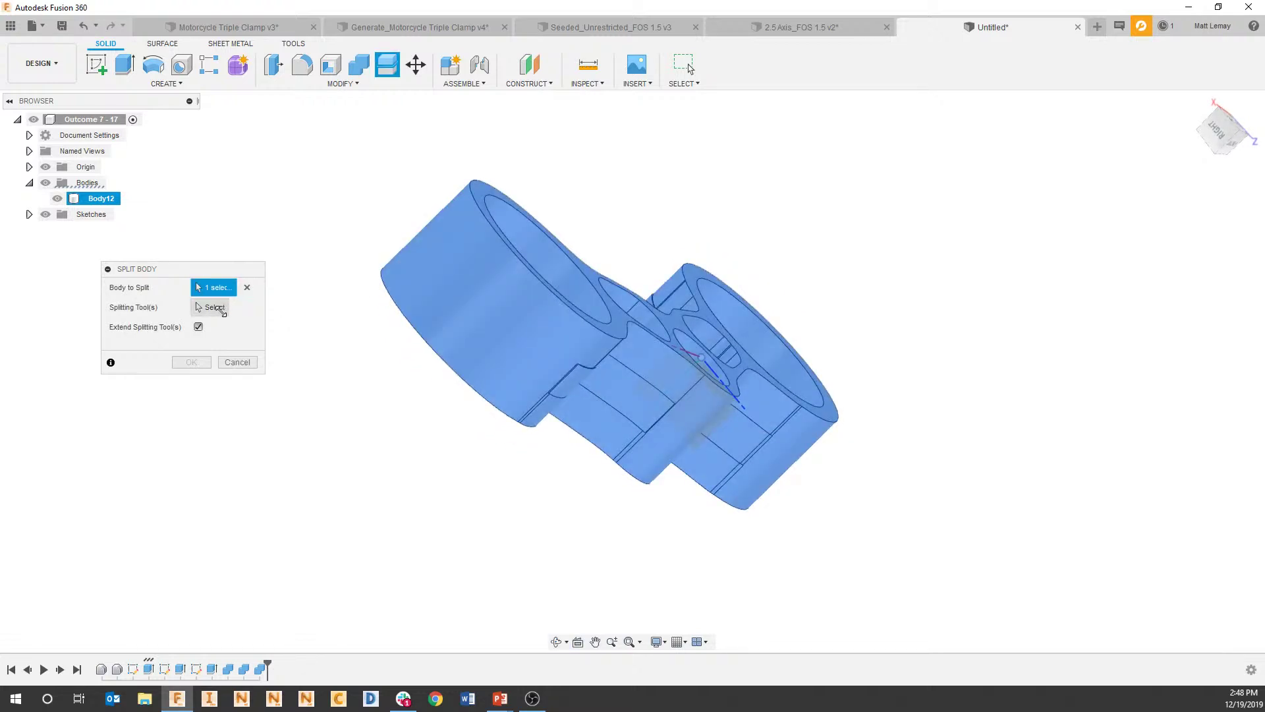
click(217, 308)
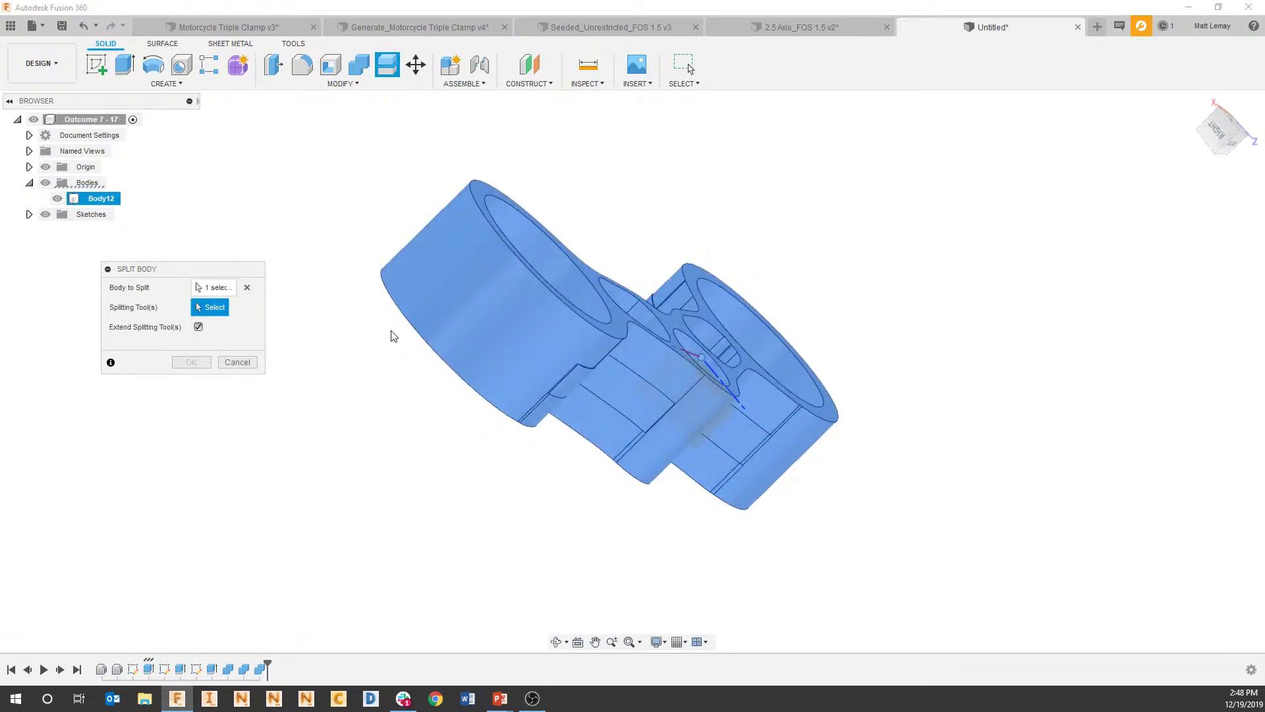
click(722, 418)
shift+middle_drag(722, 418, 764, 515)
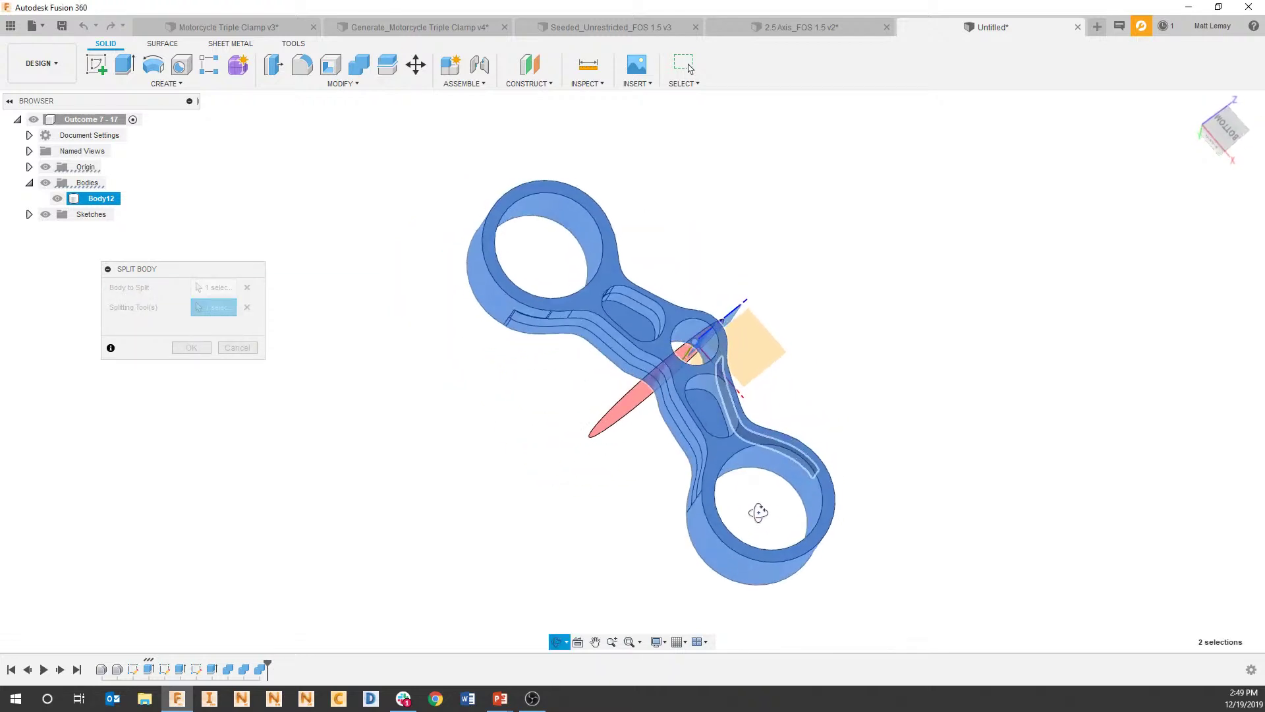
click(191, 348)
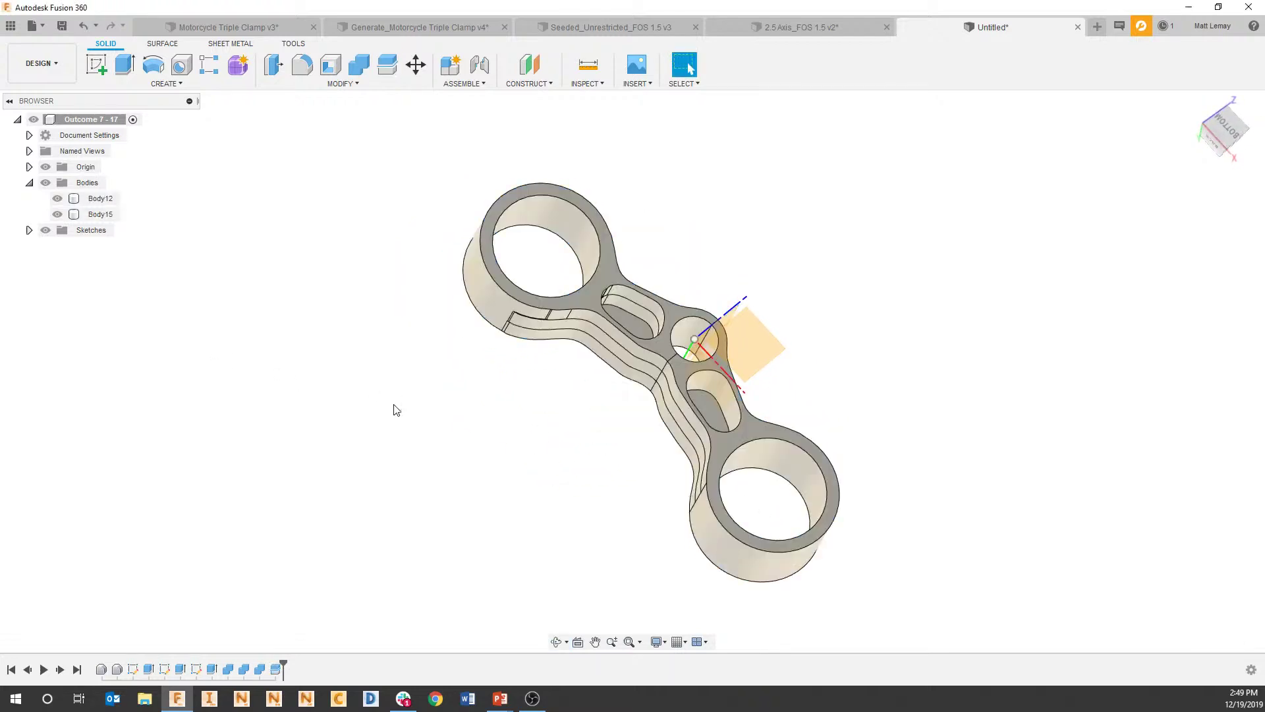
Hide the split-off half, Body15, and view the remaining half of the clamp from an angle.
shift+middle_drag(423, 364, 484, 372)
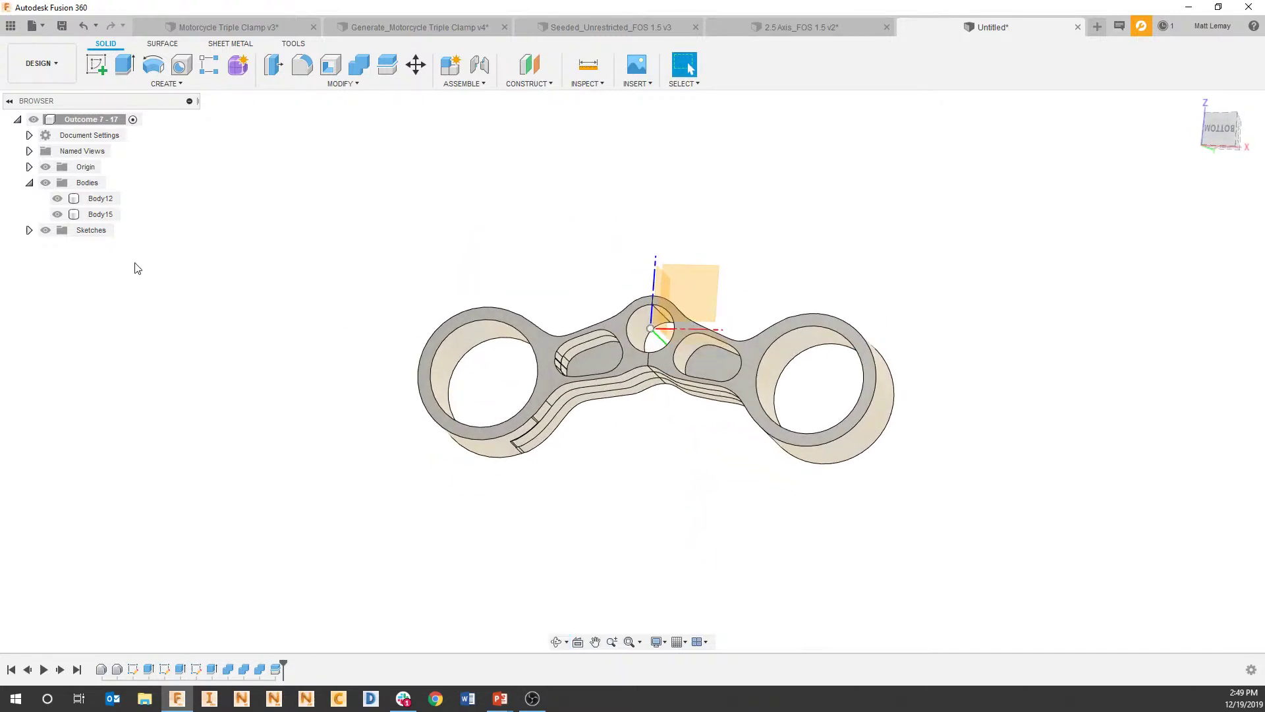
click(57, 214)
click(99, 198)
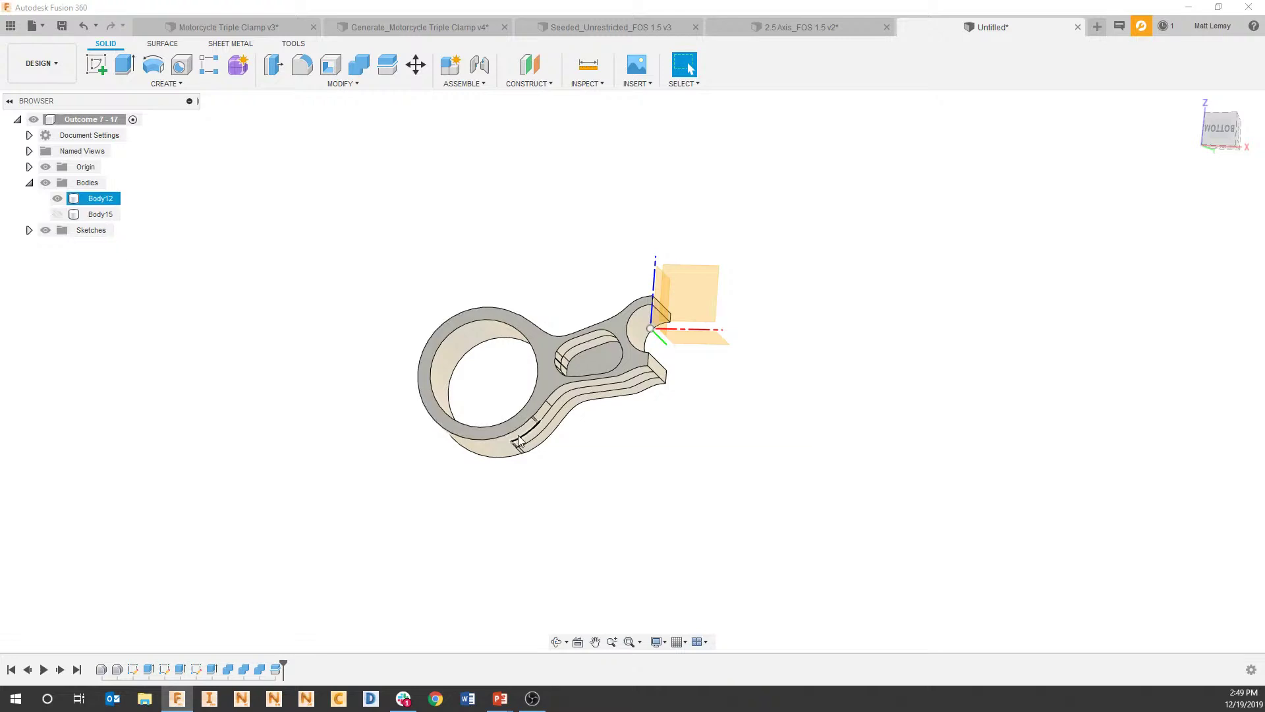
shift+middle_drag(471, 359, 476, 399)
click(415, 323)
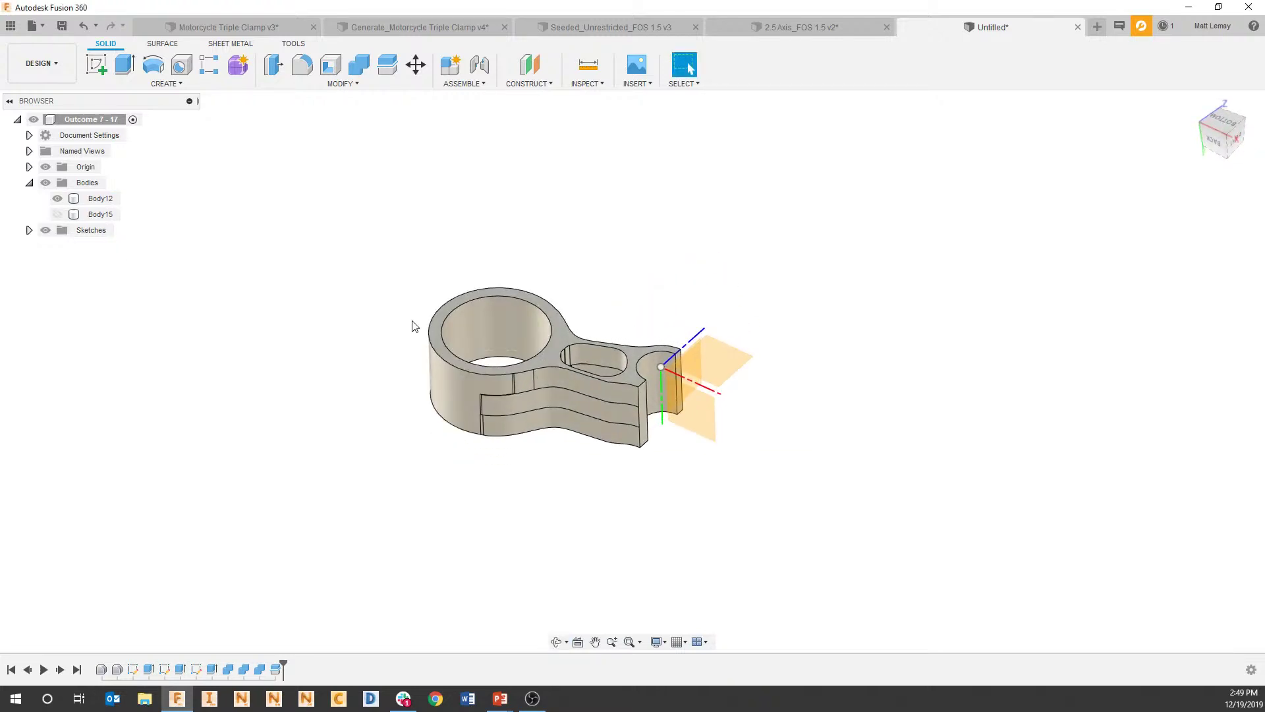
Mirror the remaining clamp half, Body12, as a body about its flat cut face at the middle bore.
click(337, 86)
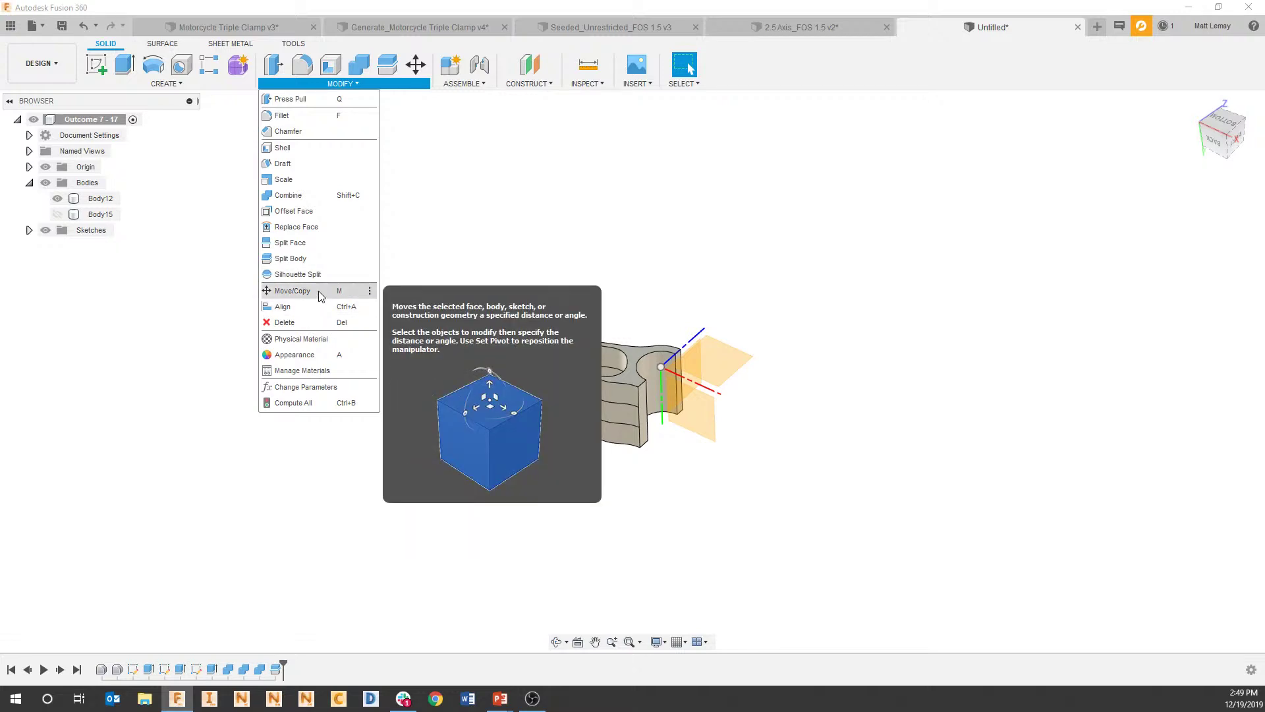
click(180, 80)
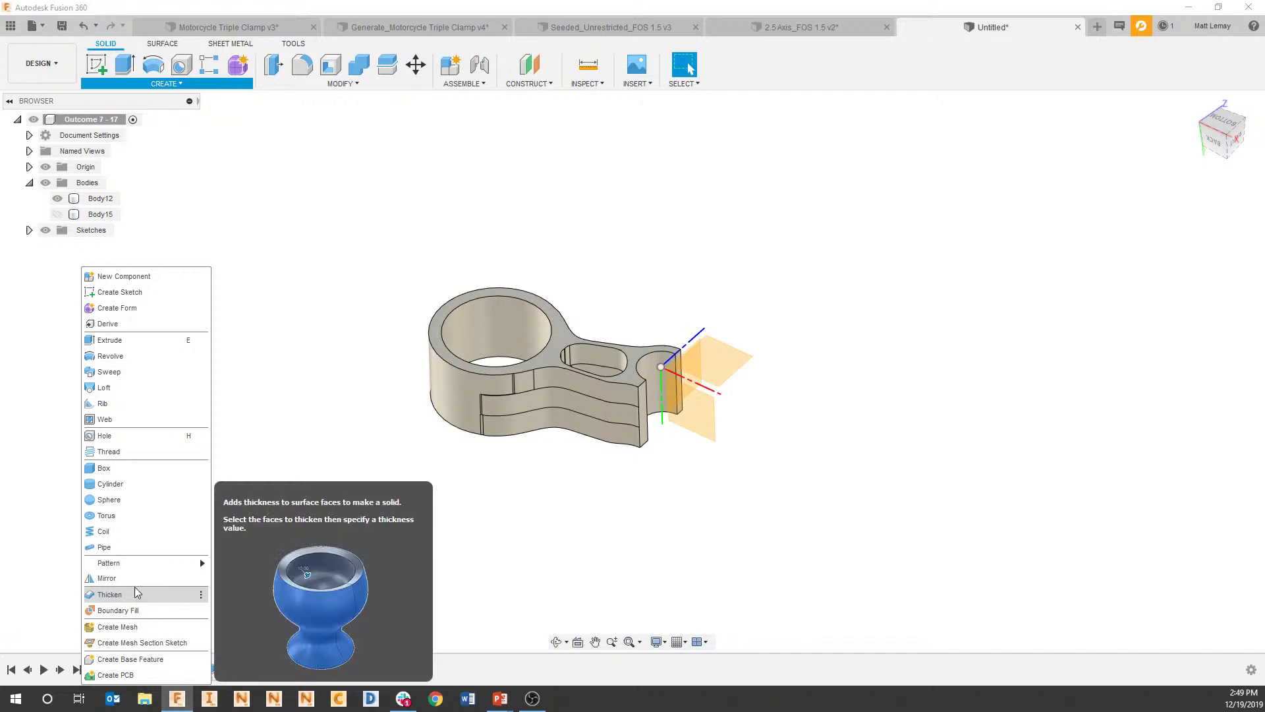
click(109, 578)
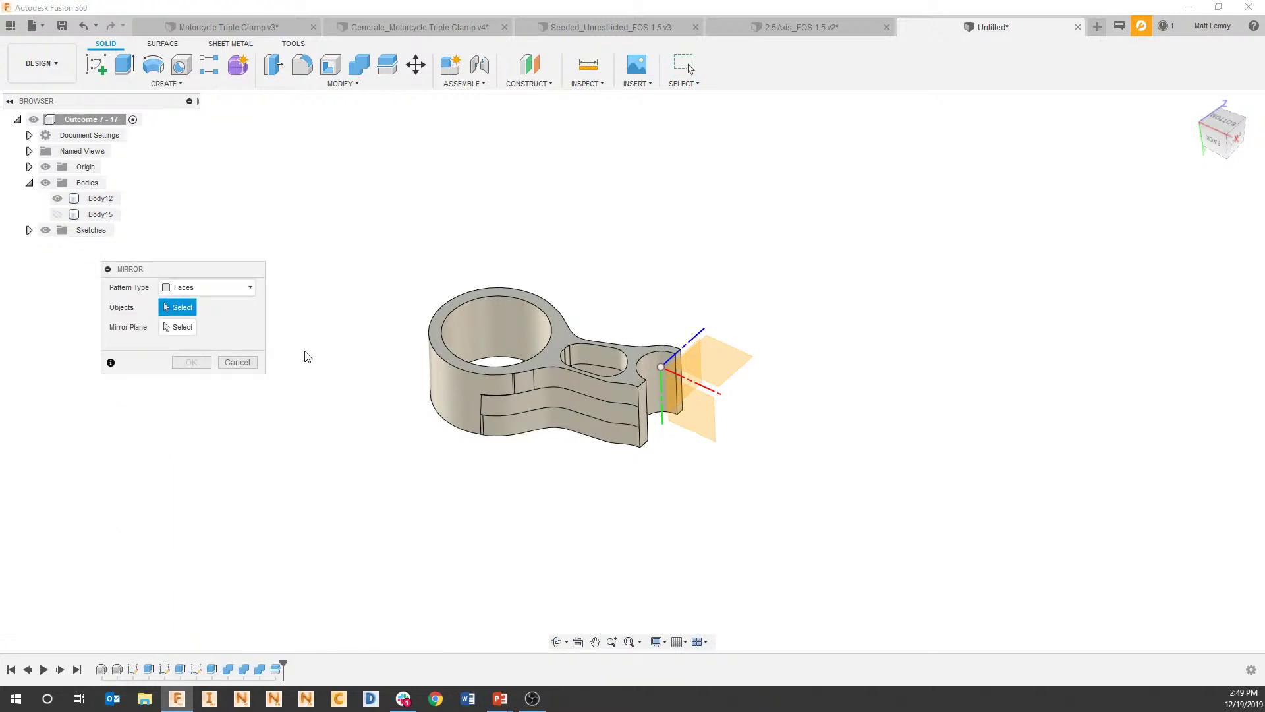
click(207, 287)
click(206, 319)
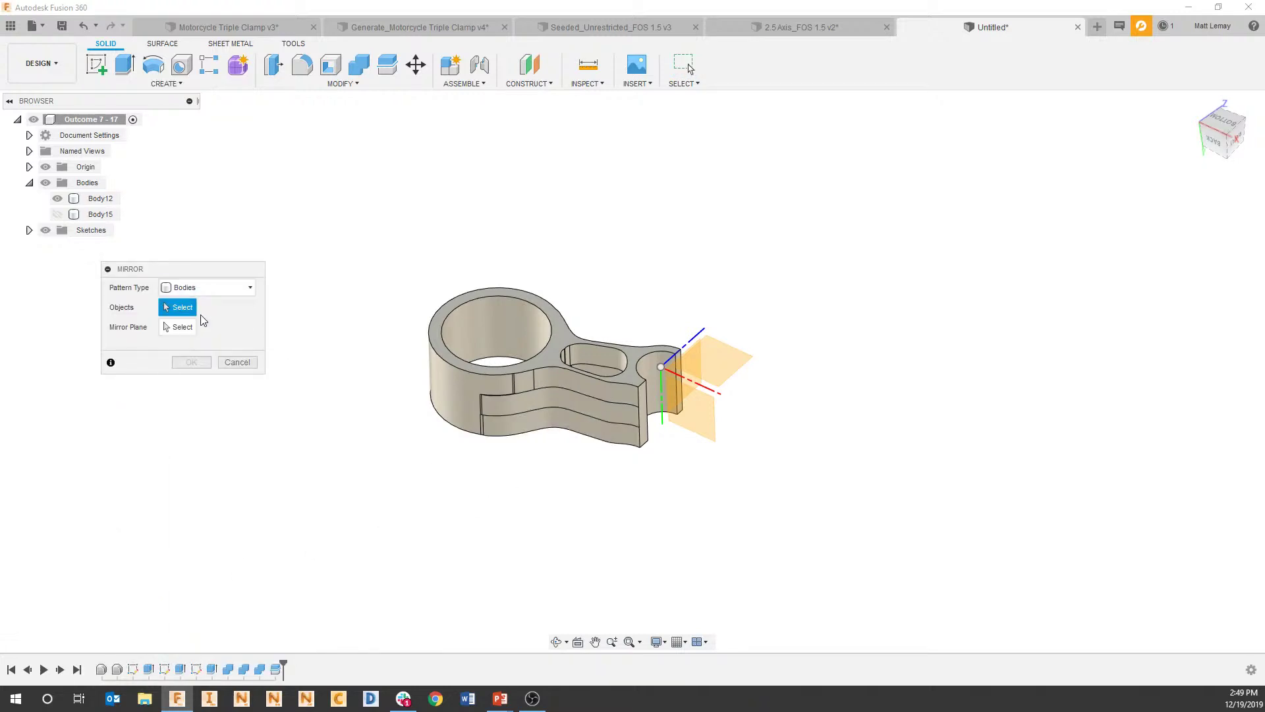
click(581, 408)
click(177, 327)
scroll(571, 422, up, 2)
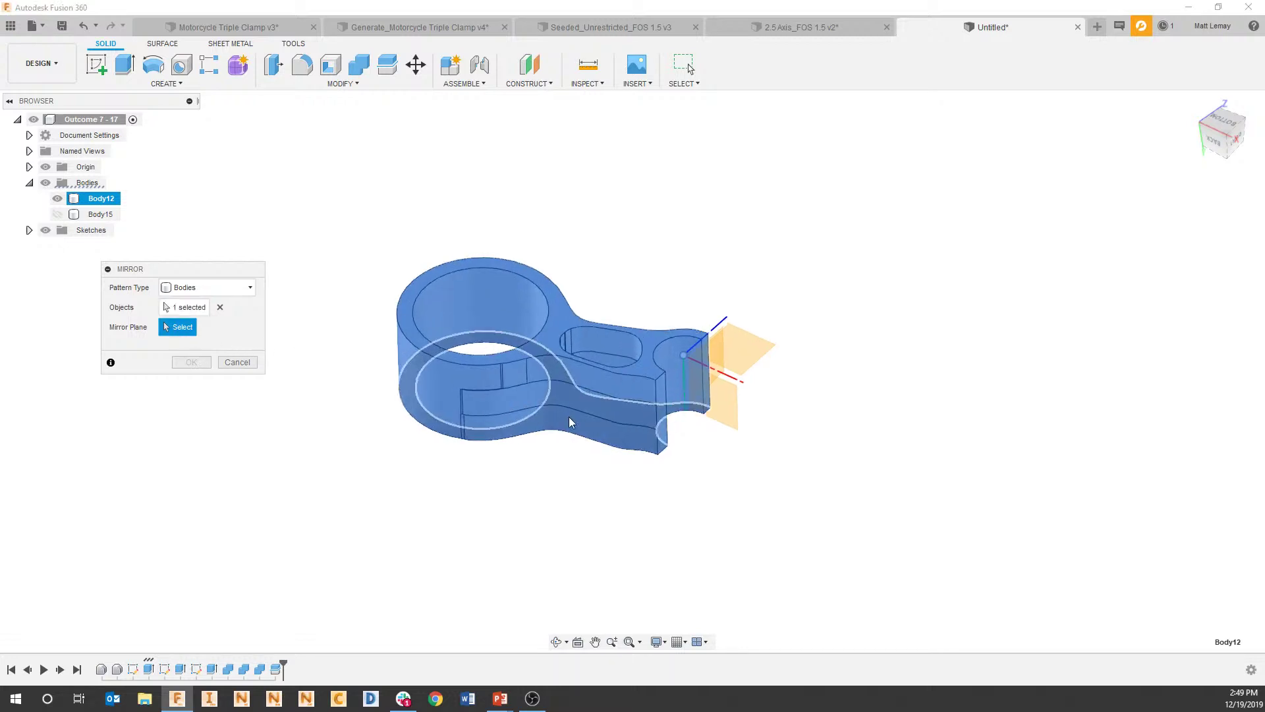
scroll(636, 413, up, 3)
click(697, 409)
scroll(697, 408, down, 5)
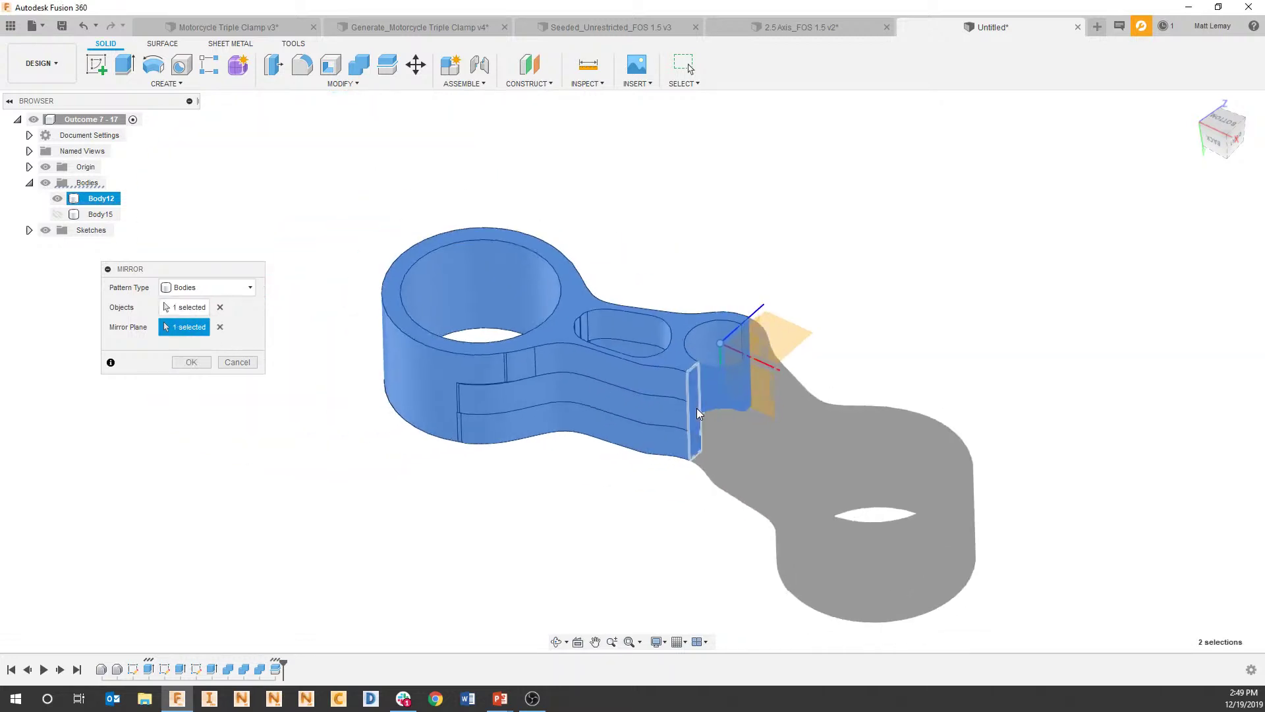
click(191, 362)
Combine Body12 and the mirrored Body16 with the Join operation, keeping the tool bodies.
shift+middle_drag(485, 511, 541, 532)
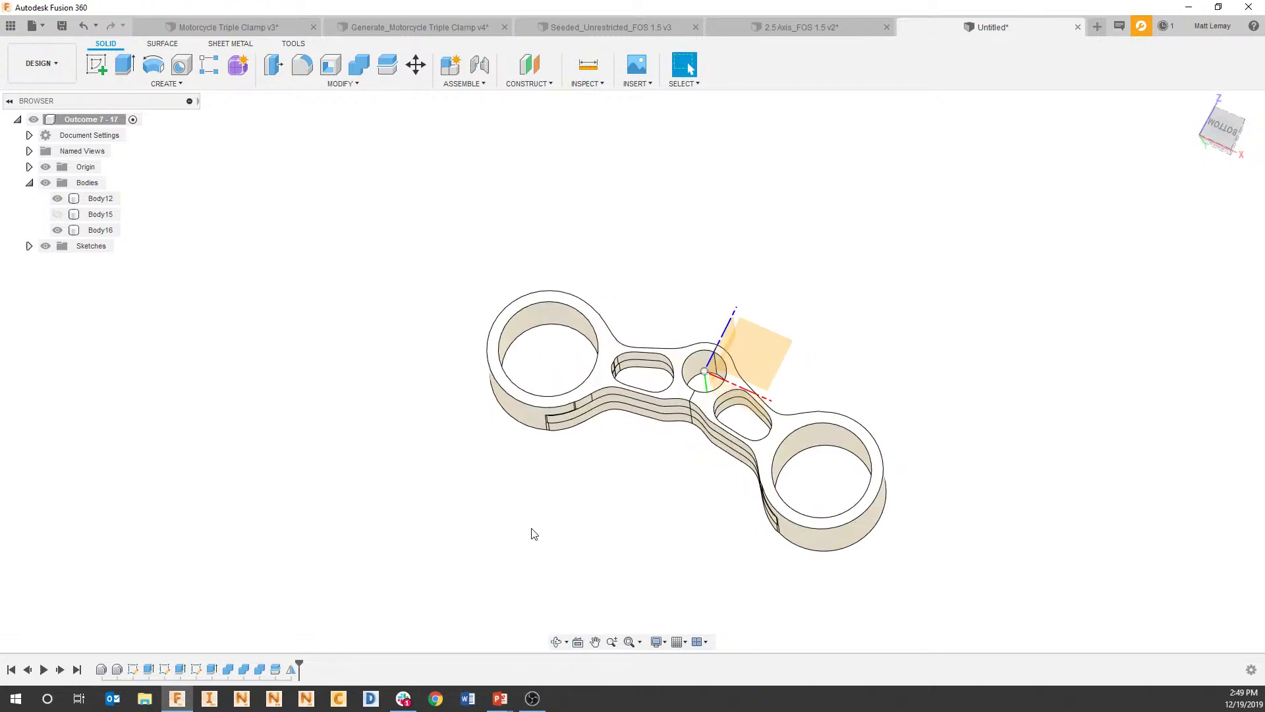
click(360, 65)
click(100, 198)
click(100, 230)
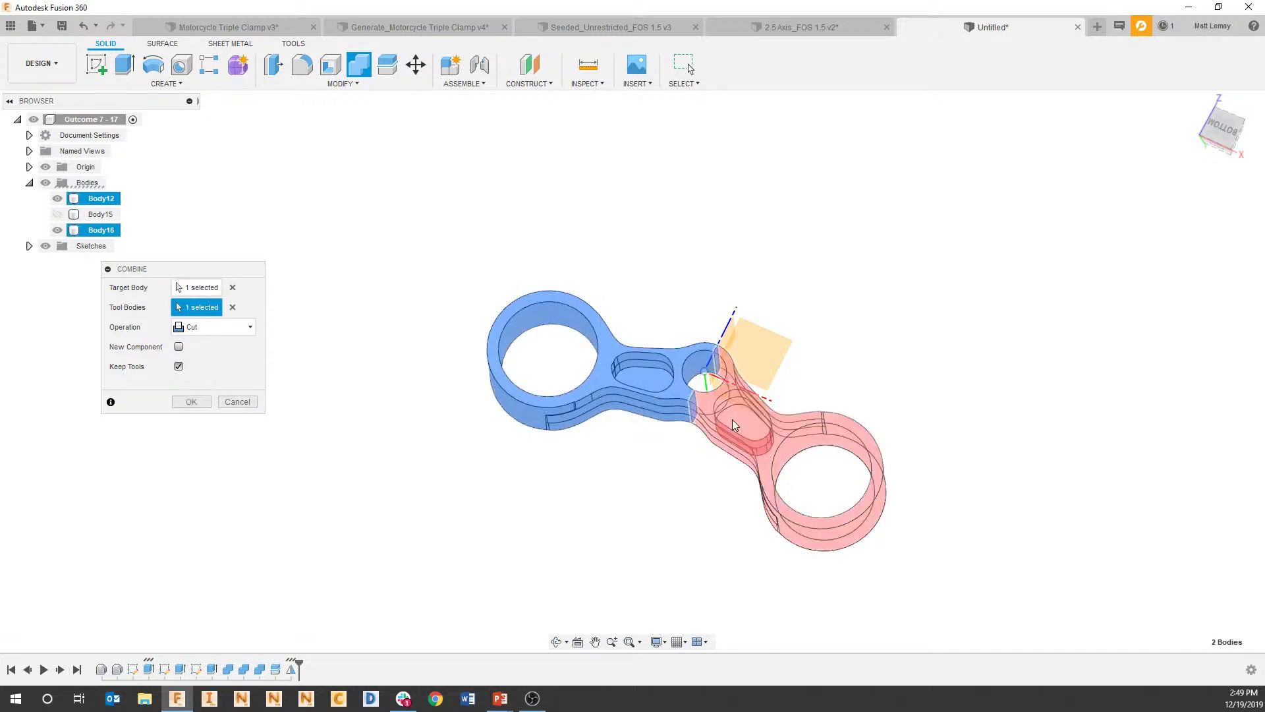
click(206, 328)
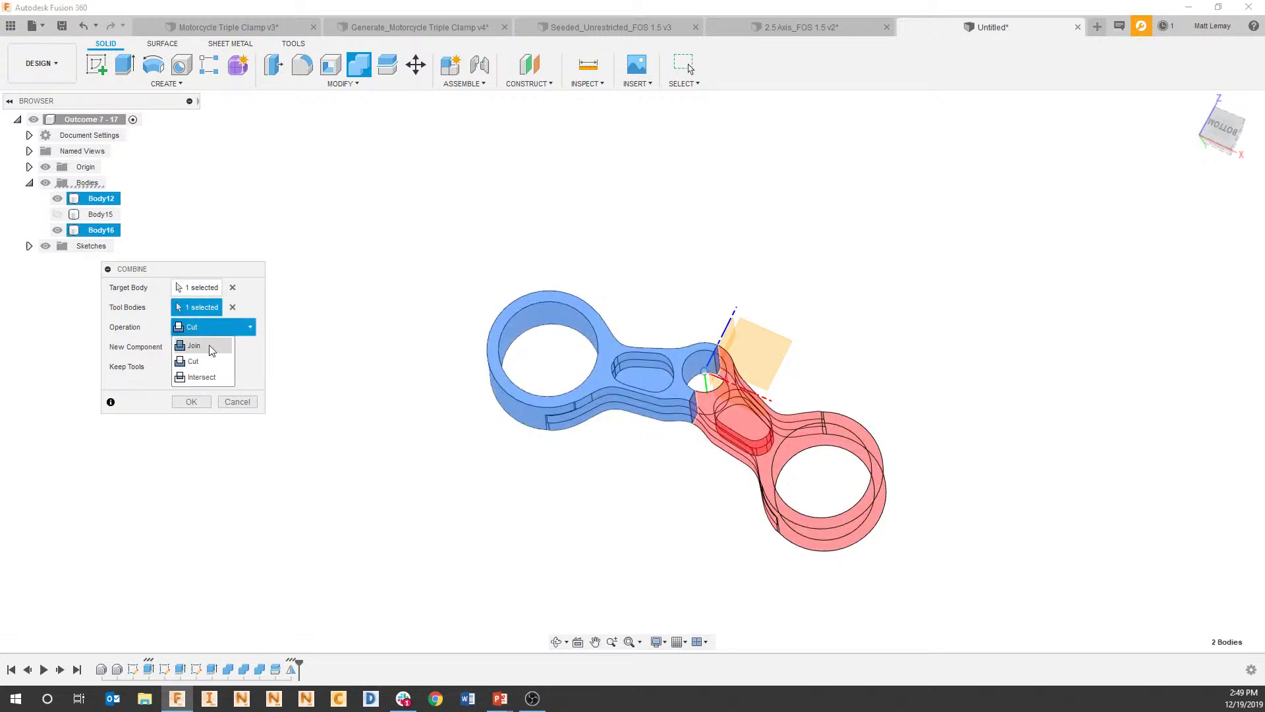
click(208, 345)
click(199, 403)
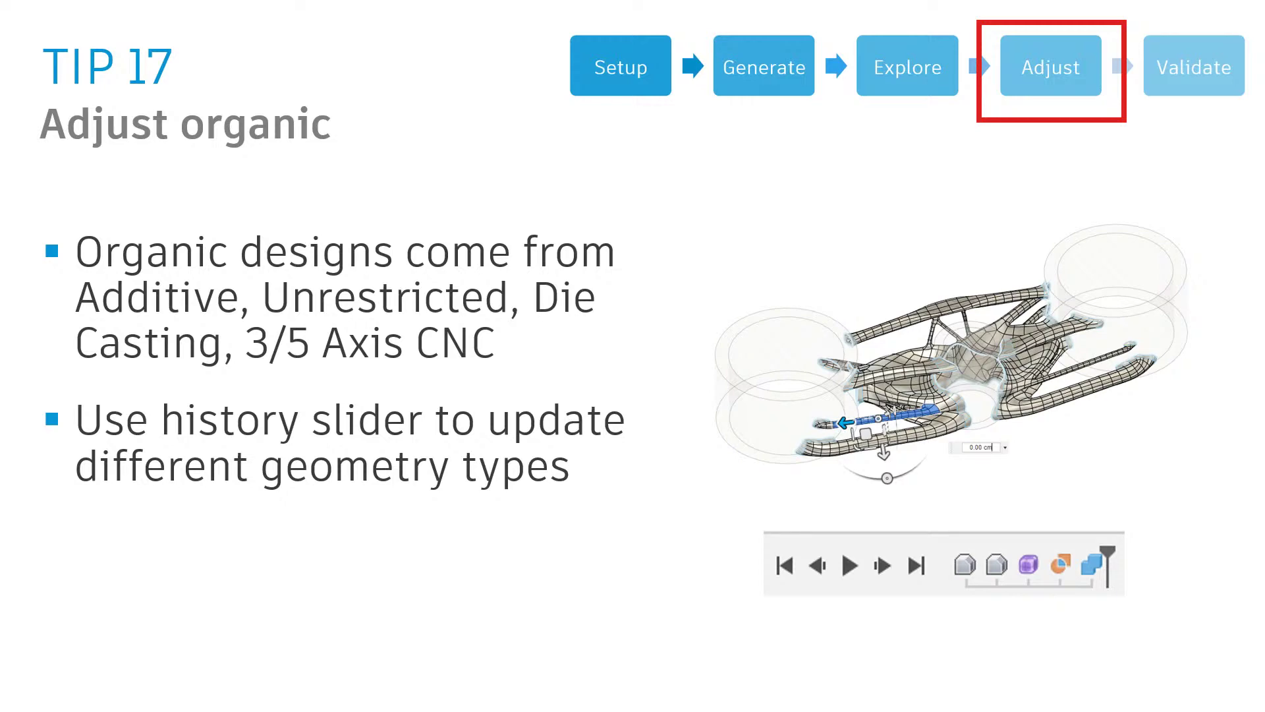
Switch back to Fusion 360, bring up the Seeded_Unrestricted_FOS 1.5 design and change it from Simulation to the Design workspace.
key(super+Tab)
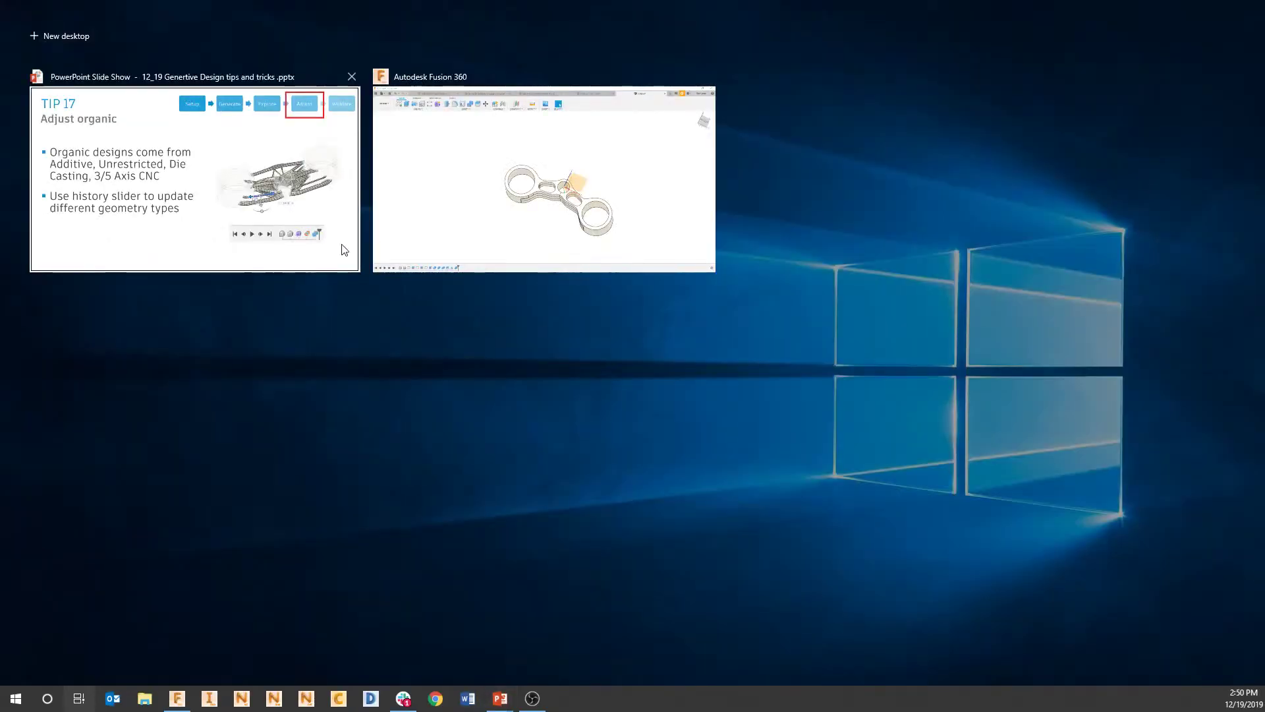
click(413, 215)
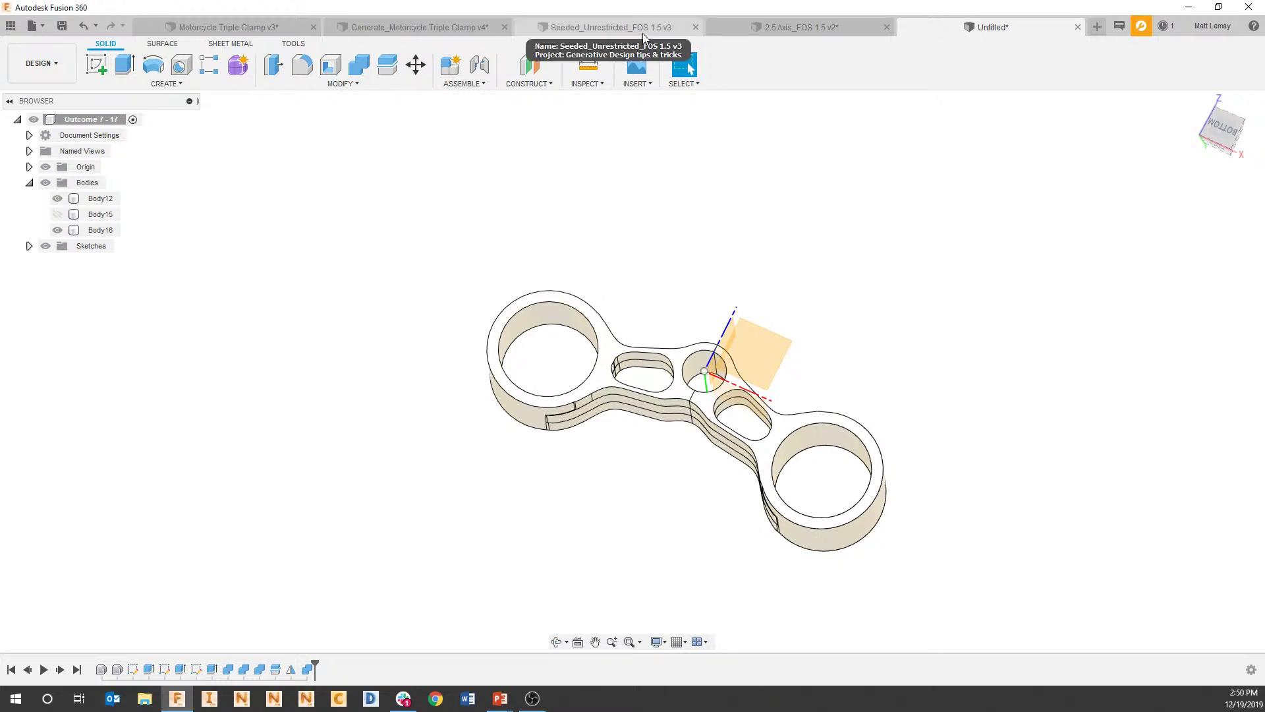
click(456, 30)
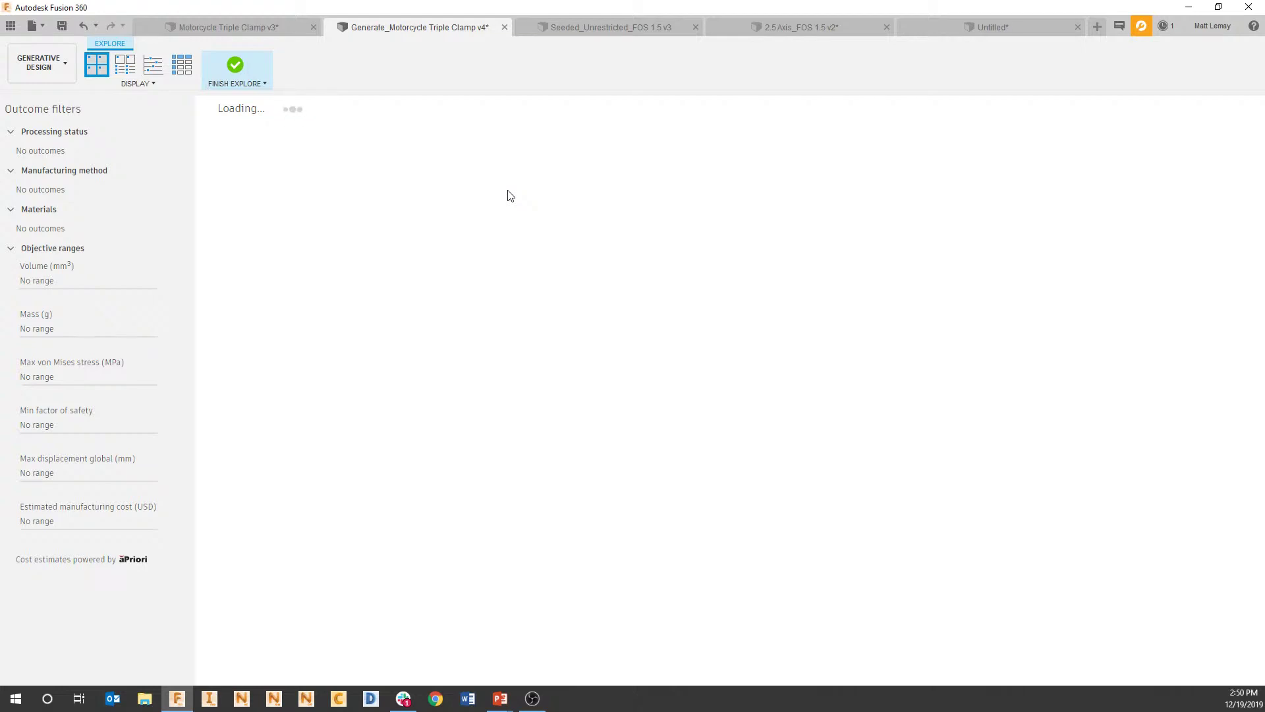
click(10, 26)
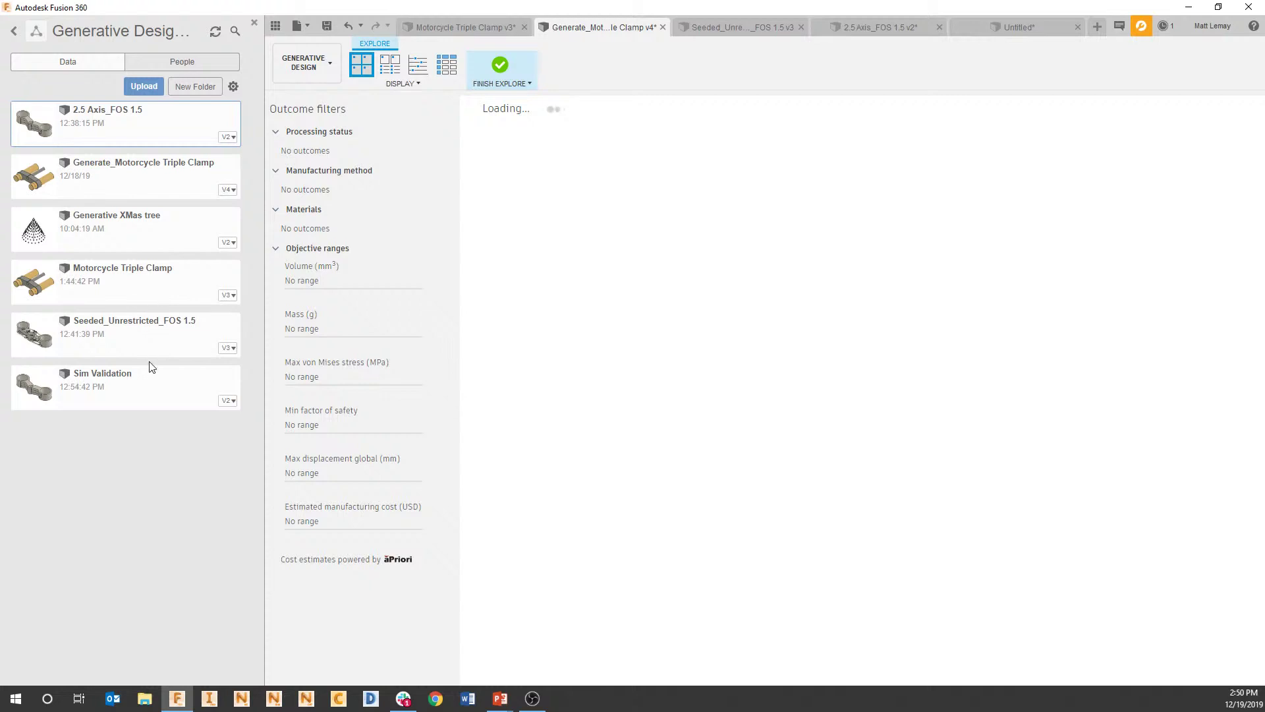
double_click(140, 340)
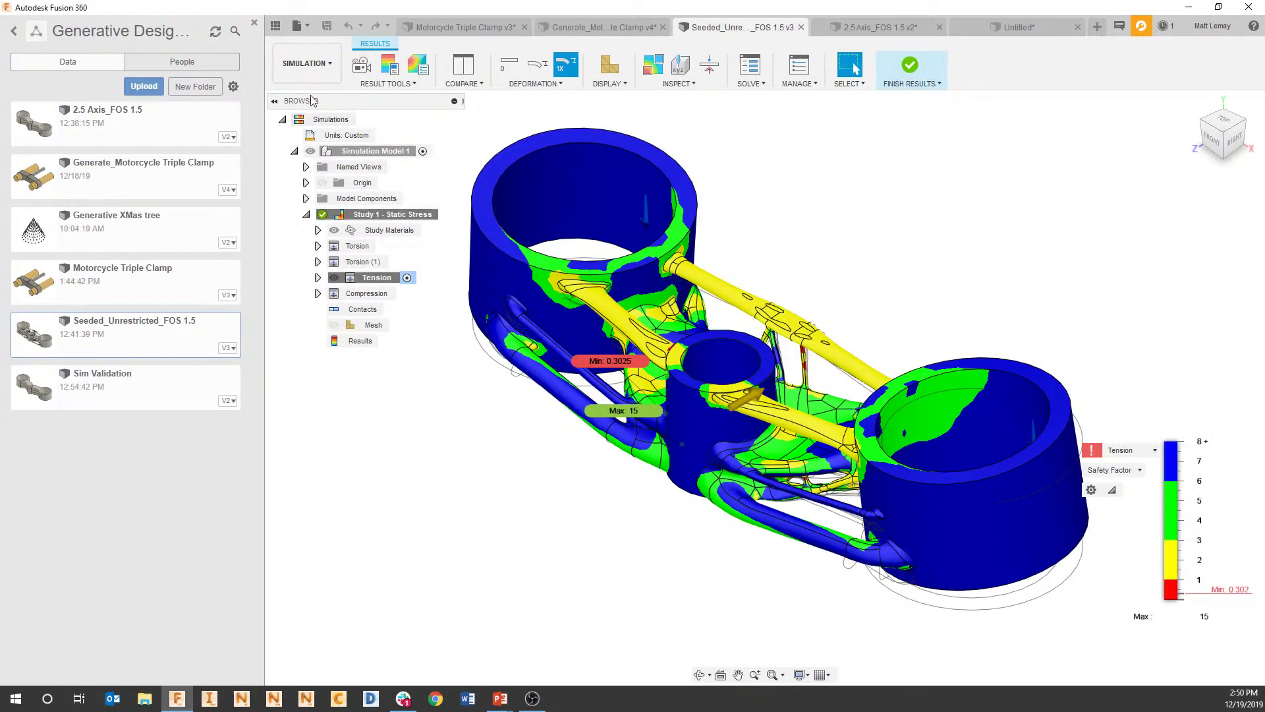
click(306, 63)
click(296, 94)
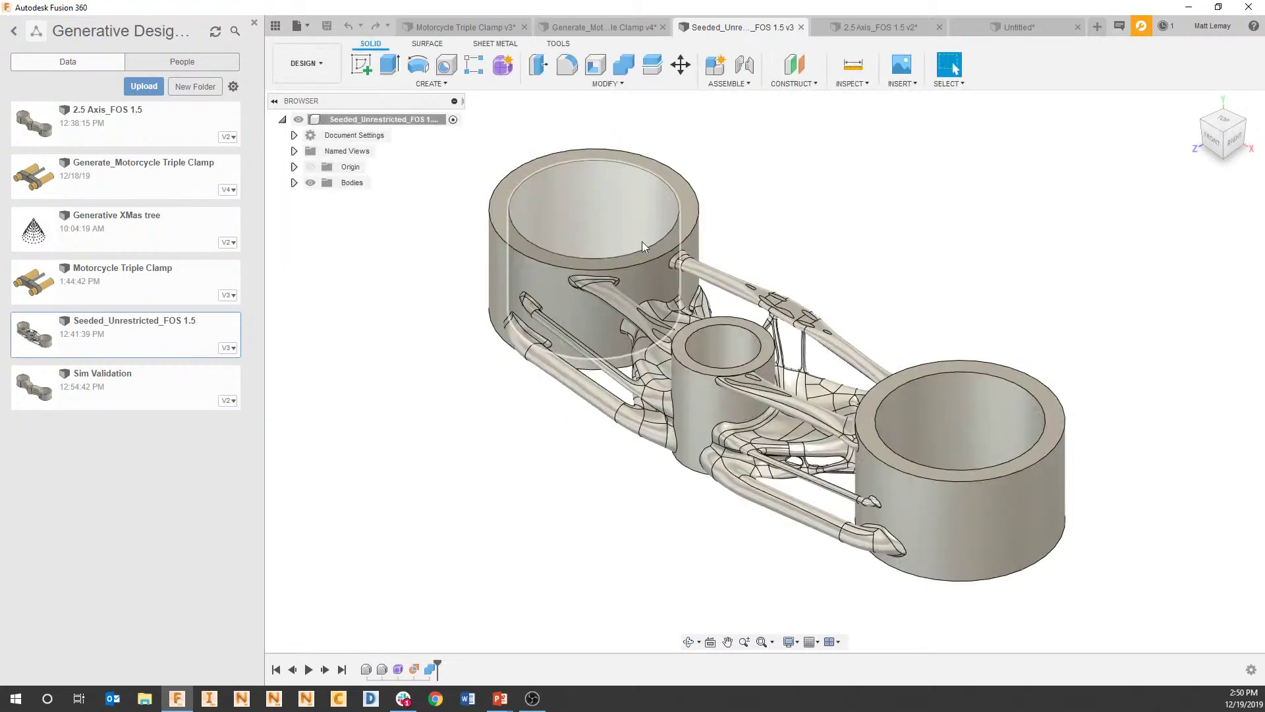
shift+middle_drag(865, 274, 566, 359)
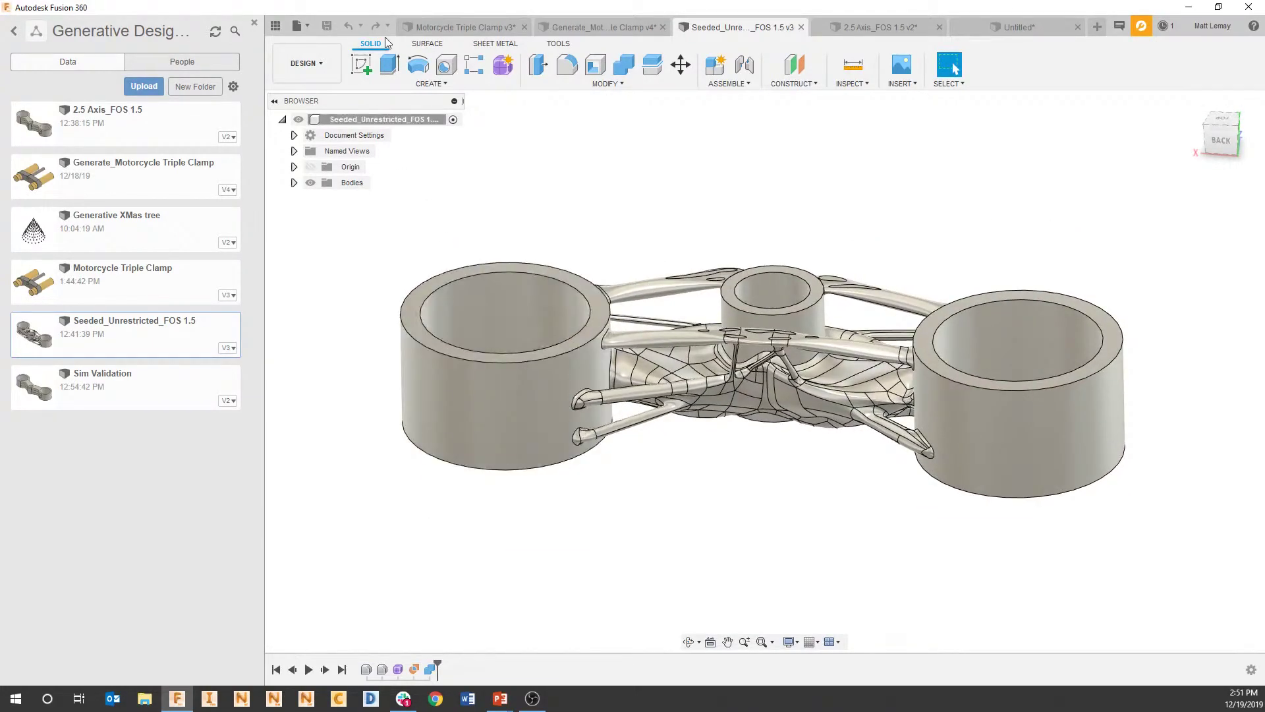
click(275, 25)
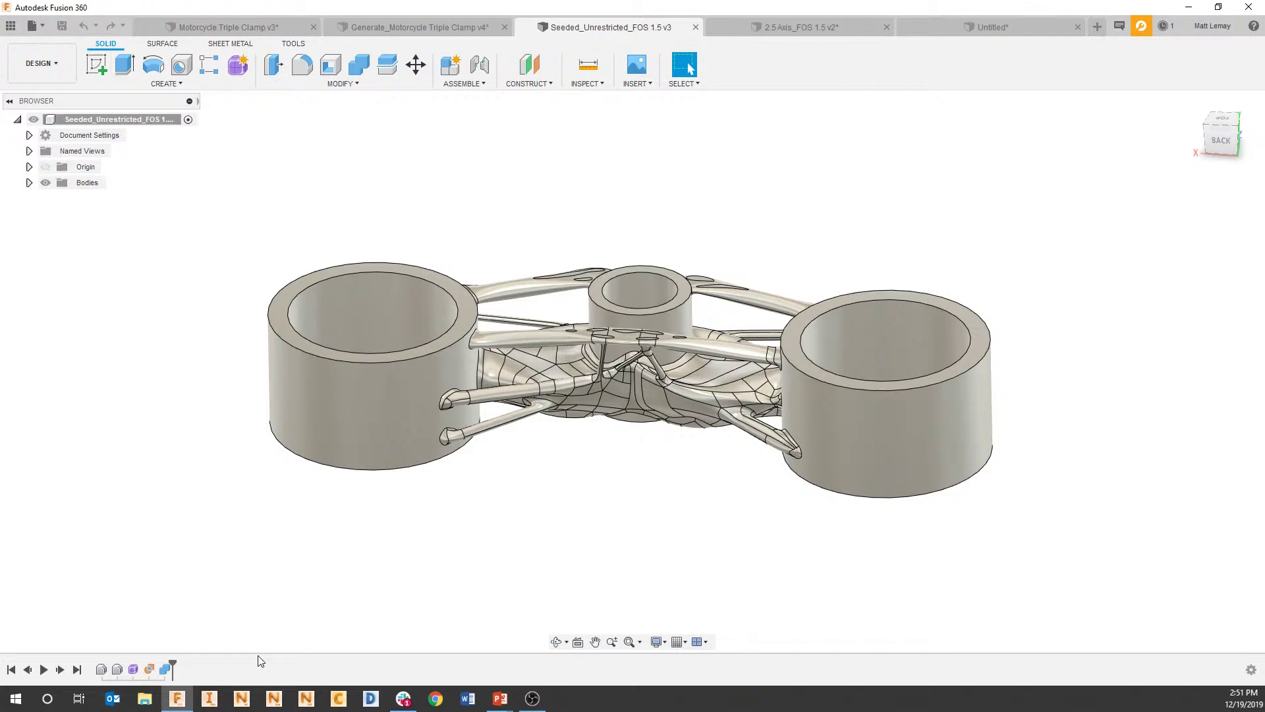
Roll the timeline back to just after the organic form feature and open that form for editing.
drag(169, 662, 140, 668)
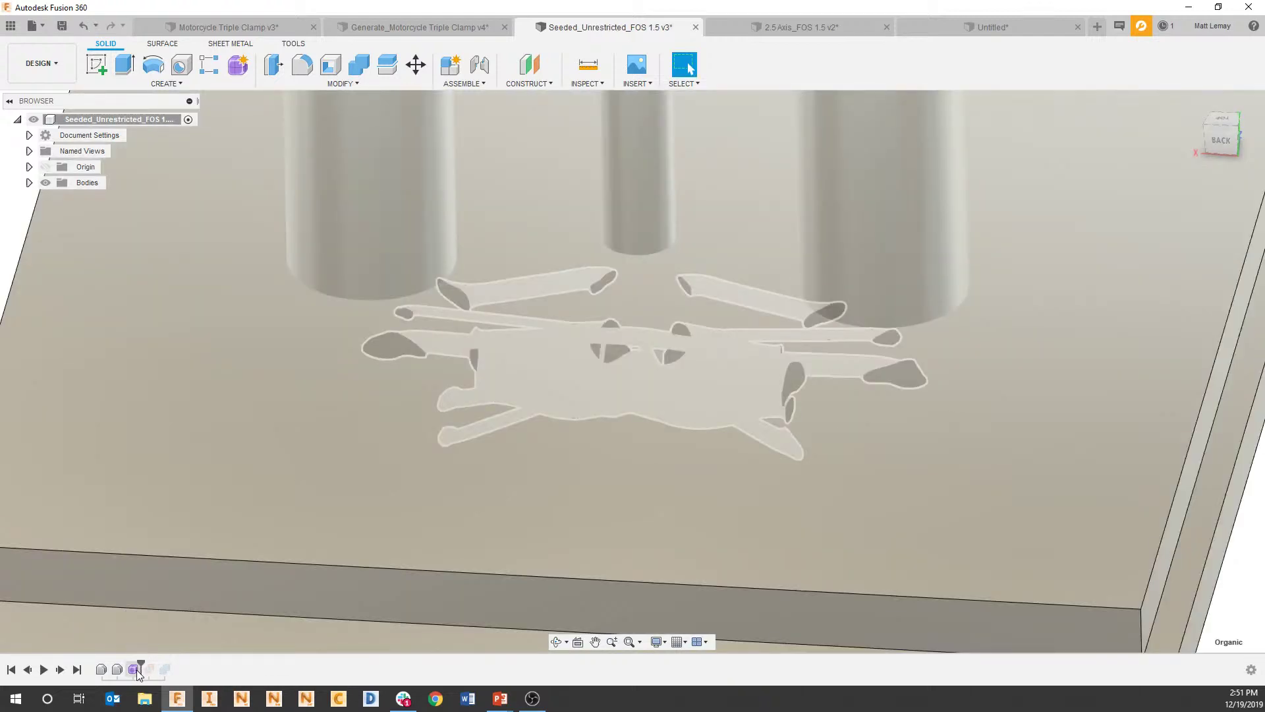
double_click(136, 669)
scroll(653, 246, up, 5)
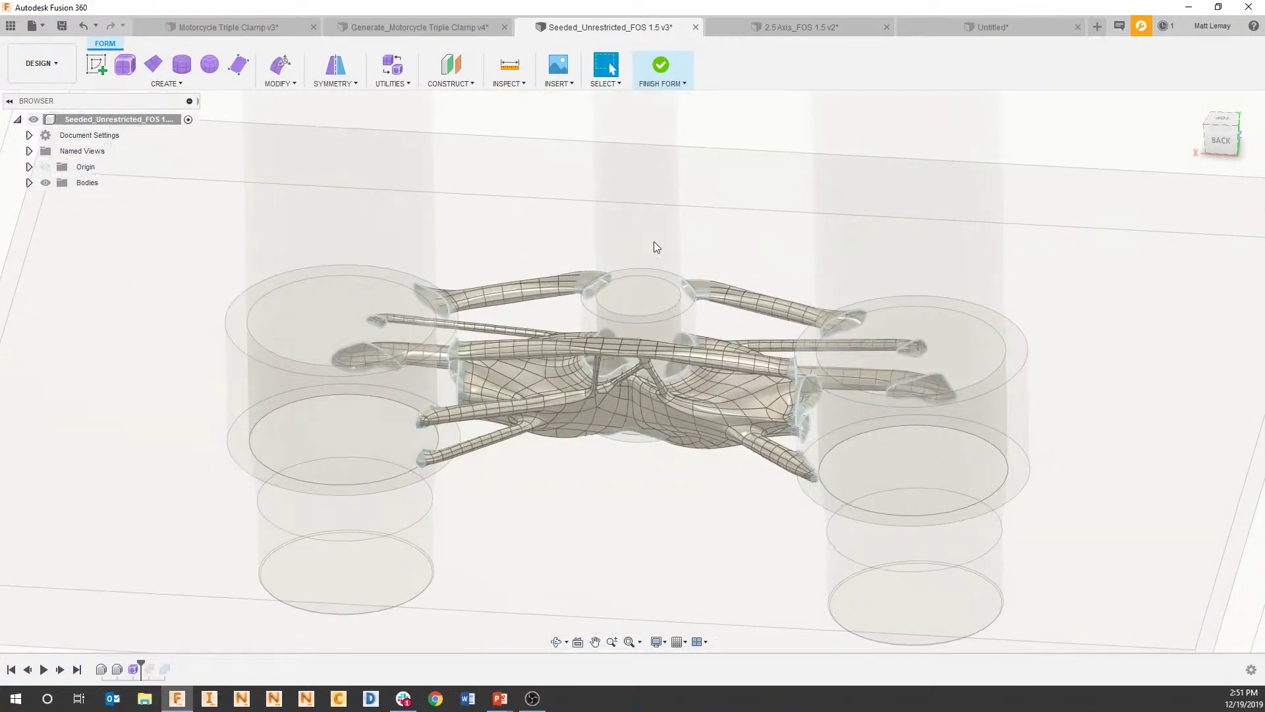
drag(614, 334, 815, 346)
shift+middle_drag(856, 344, 645, 375)
scroll(283, 530, up, 10)
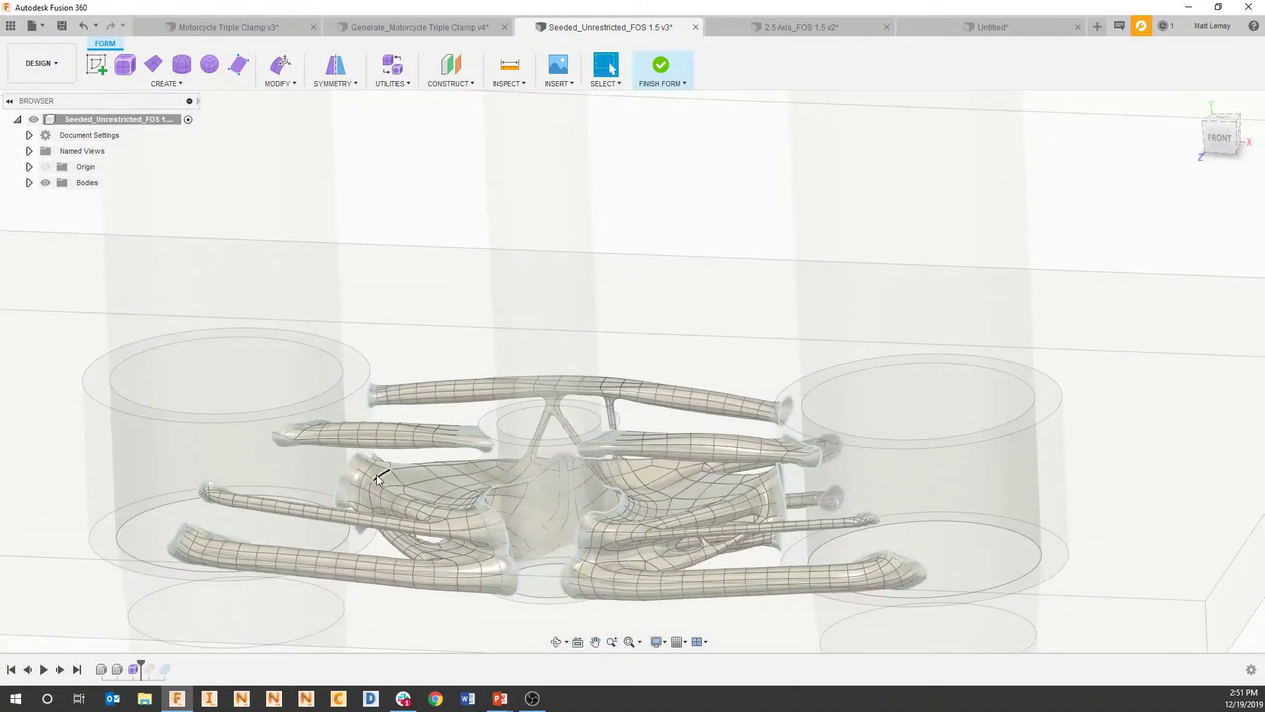
Start Edit Form on a face of the thin strut, use local per entity coordinates and extend the selection with Feature Selection.
scroll(277, 533, down, 5)
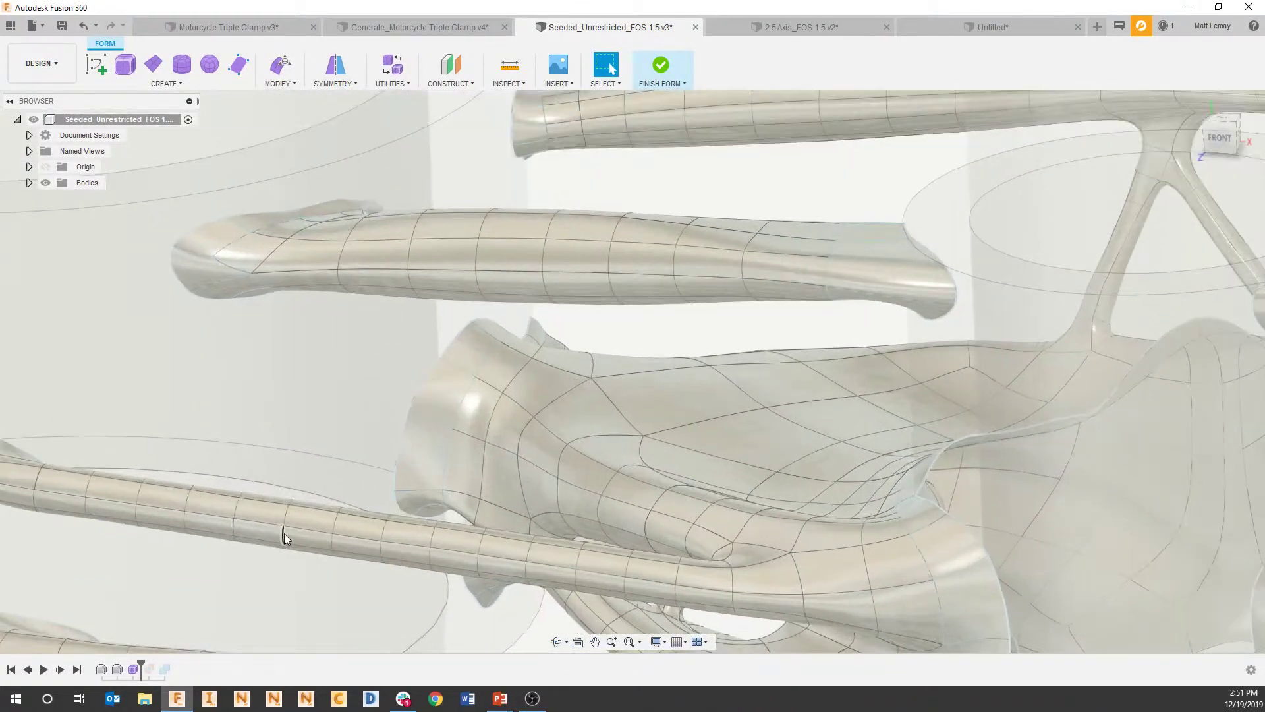
scroll(289, 528, up, 7)
click(295, 525)
right_click(295, 525)
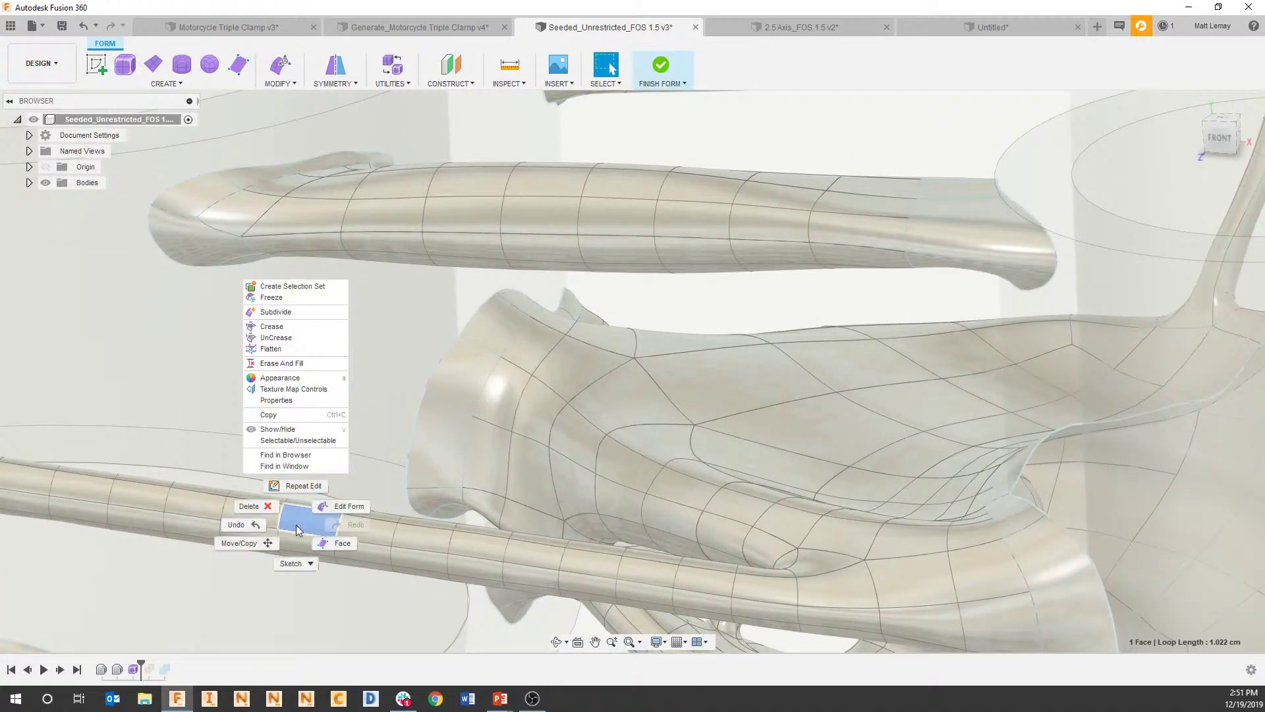
click(328, 509)
scroll(328, 508, down, 3)
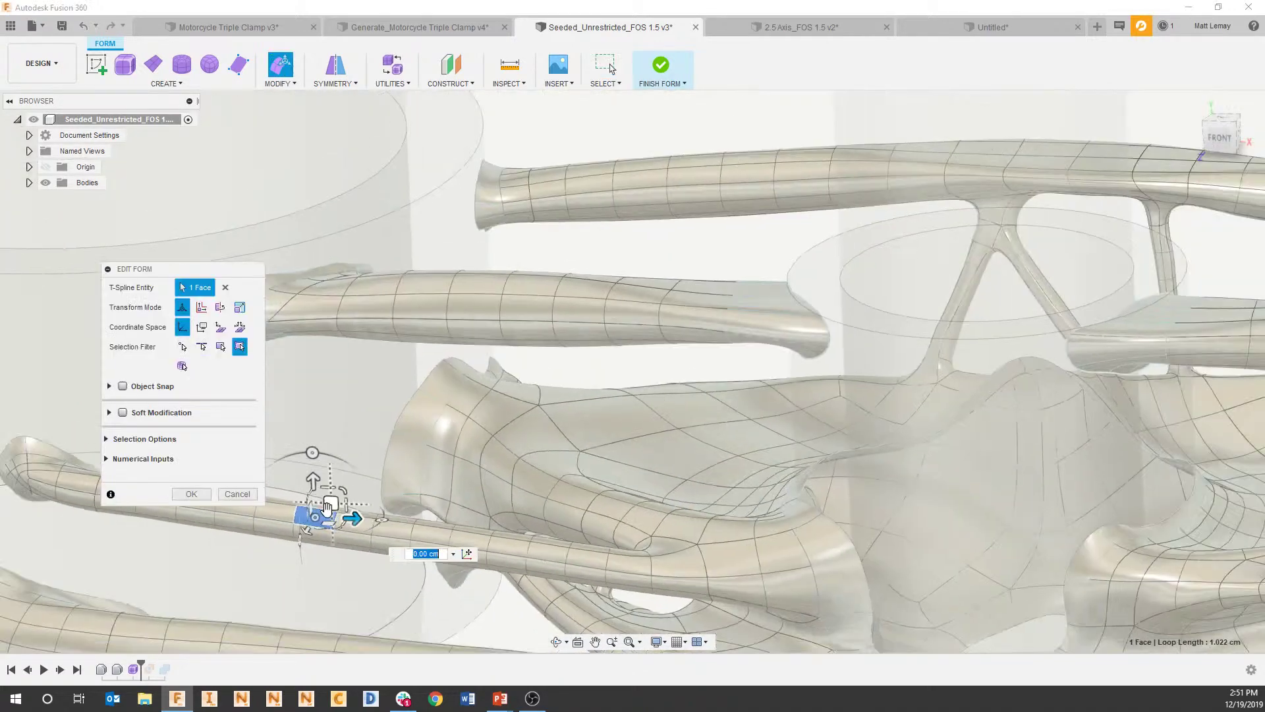
click(239, 326)
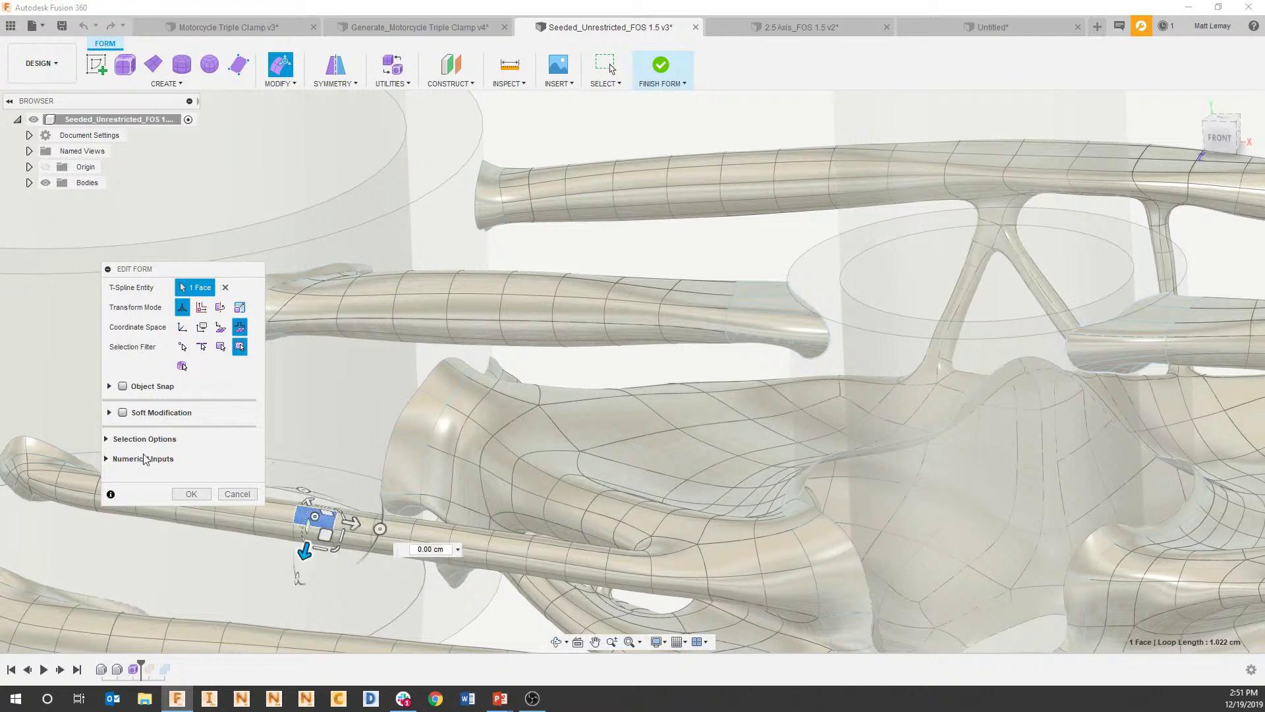
click(113, 440)
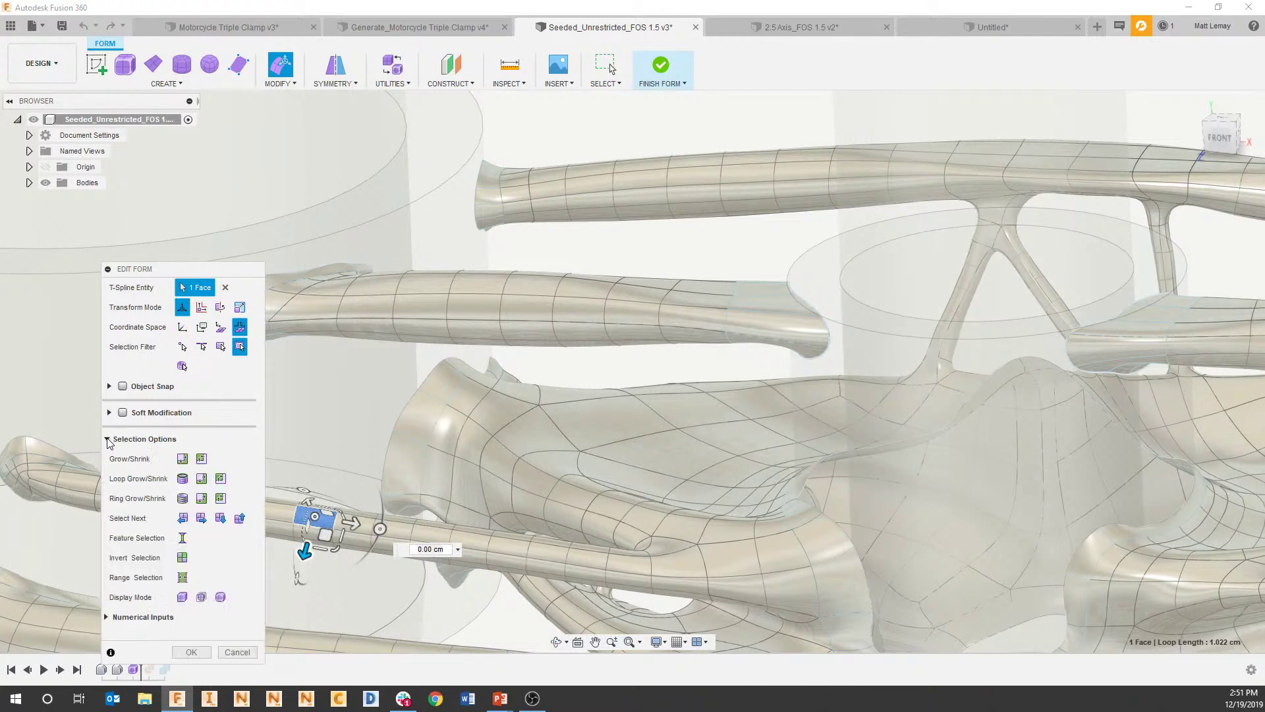
scroll(314, 540, down, 2)
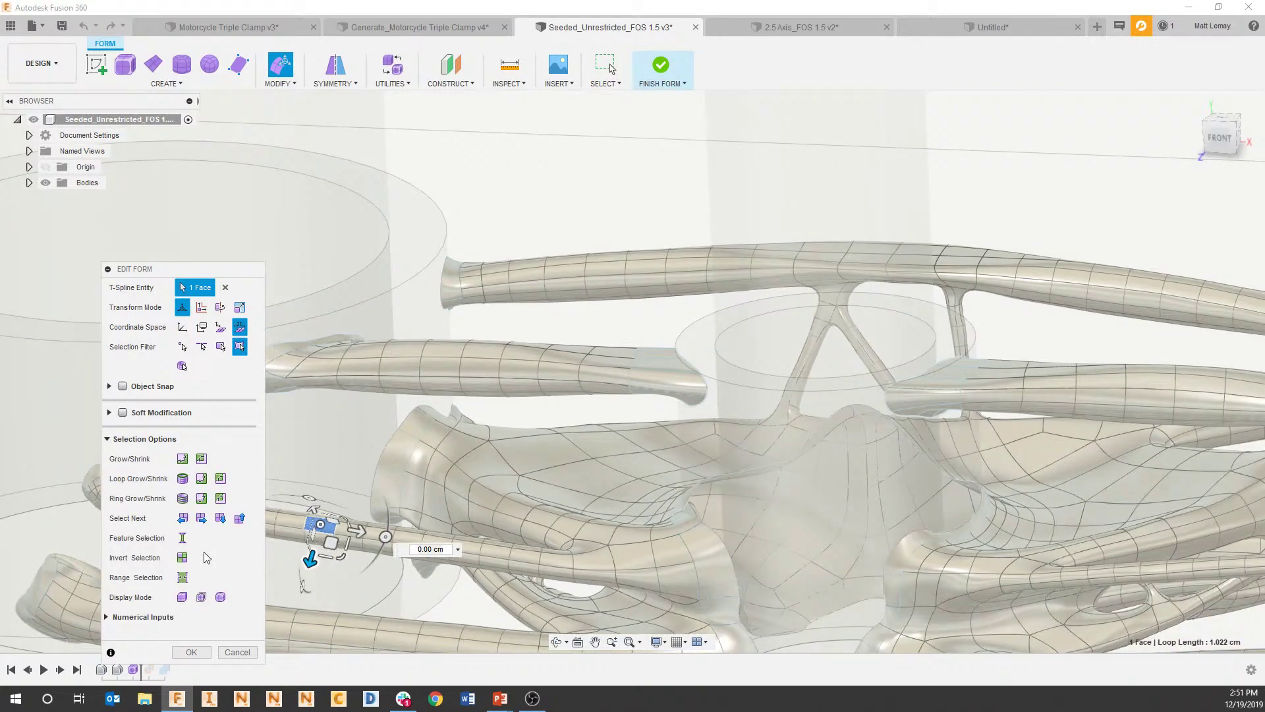
click(183, 537)
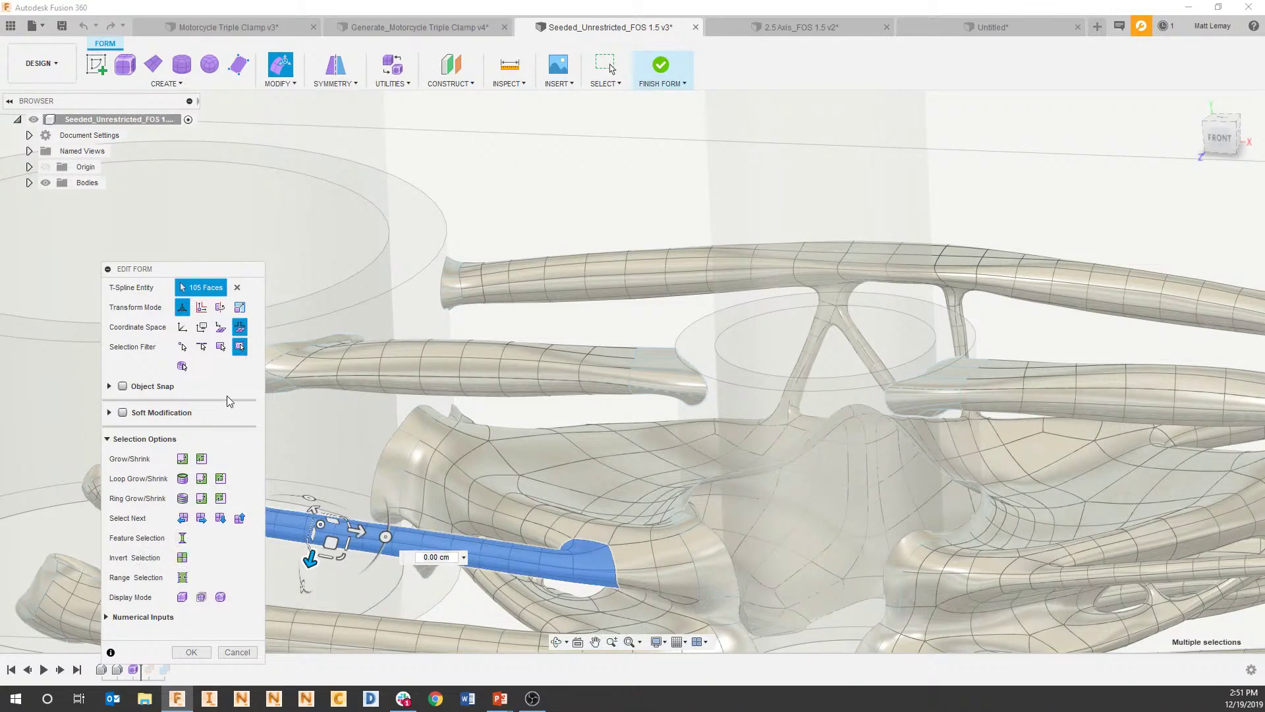
Try to thicken the selected thin strut by moving its faces 0.20 cm outward.
shift+middle_drag(388, 435, 517, 452)
drag(516, 429, 504, 423)
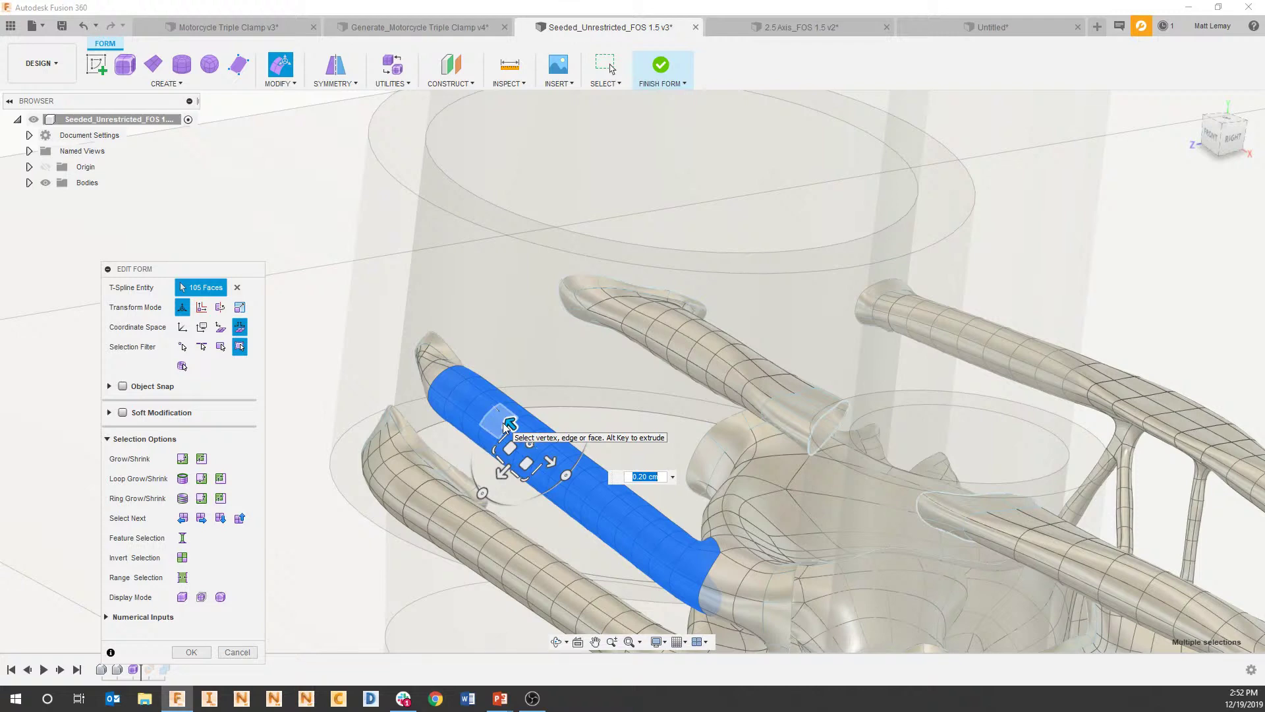
click(239, 651)
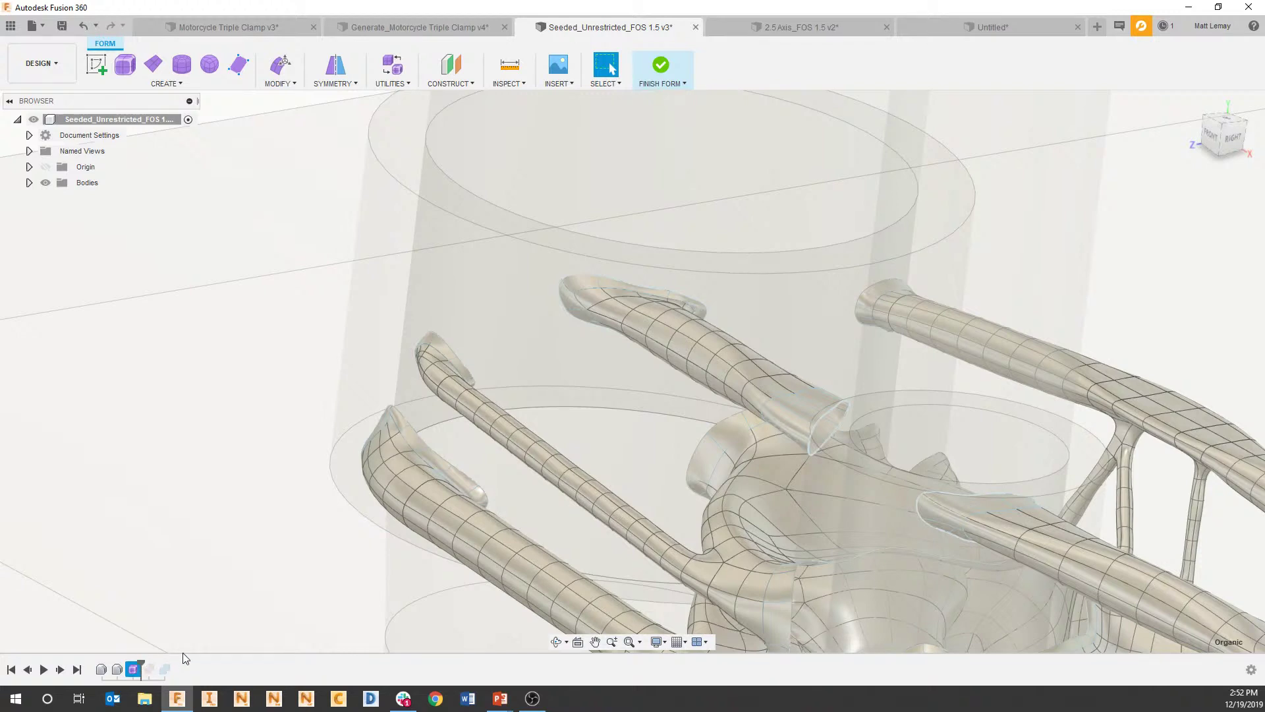
Finish the form edit and roll the timeline forward to its end, past the final combine feature.
click(660, 68)
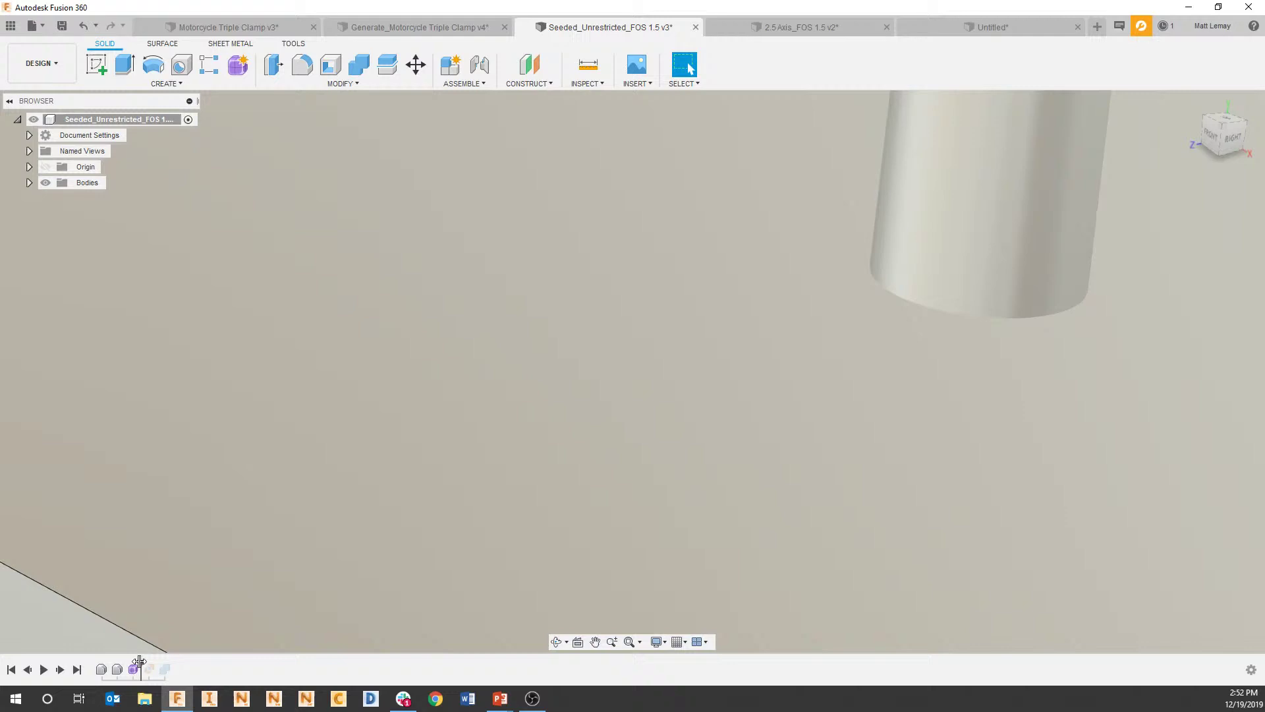
drag(140, 666, 172, 667)
shift+middle_drag(441, 523, 406, 506)
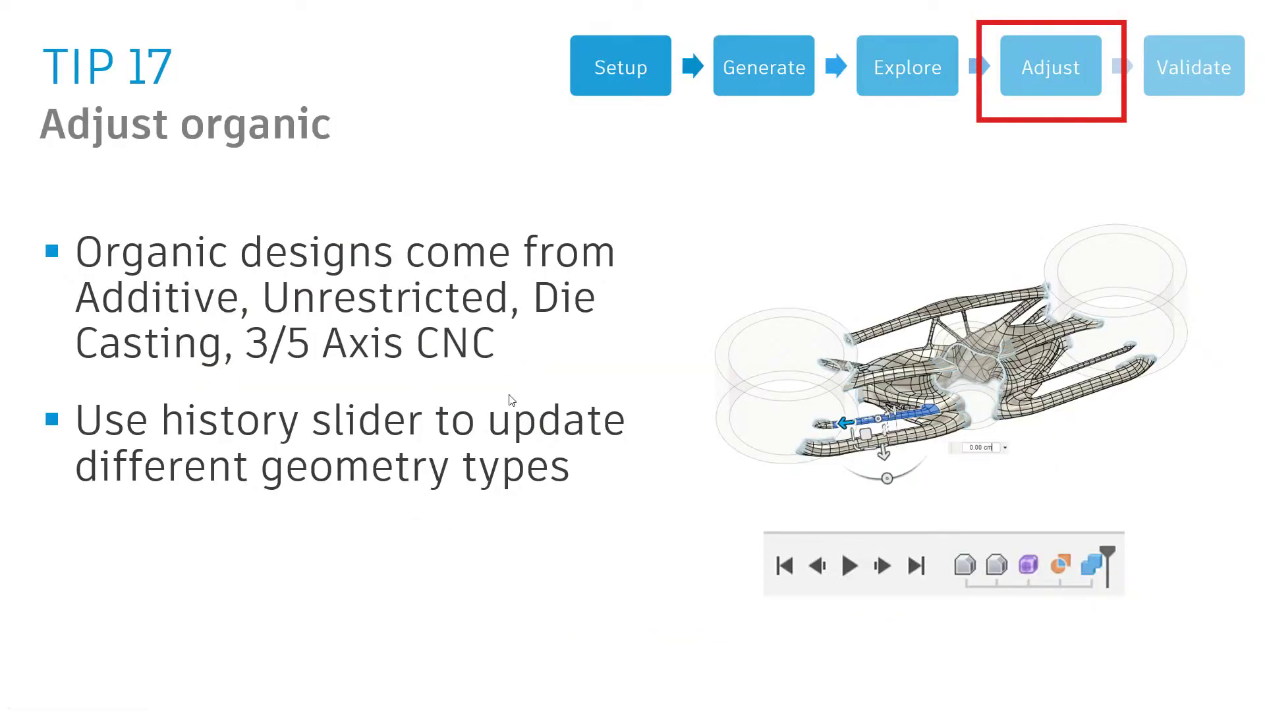
Advance the presentation to Tip 18 on adjusting prismatic designs, then switch to Fusion 360 and show the 2.5 Axis_FOS 1.5 design.
key(Right)
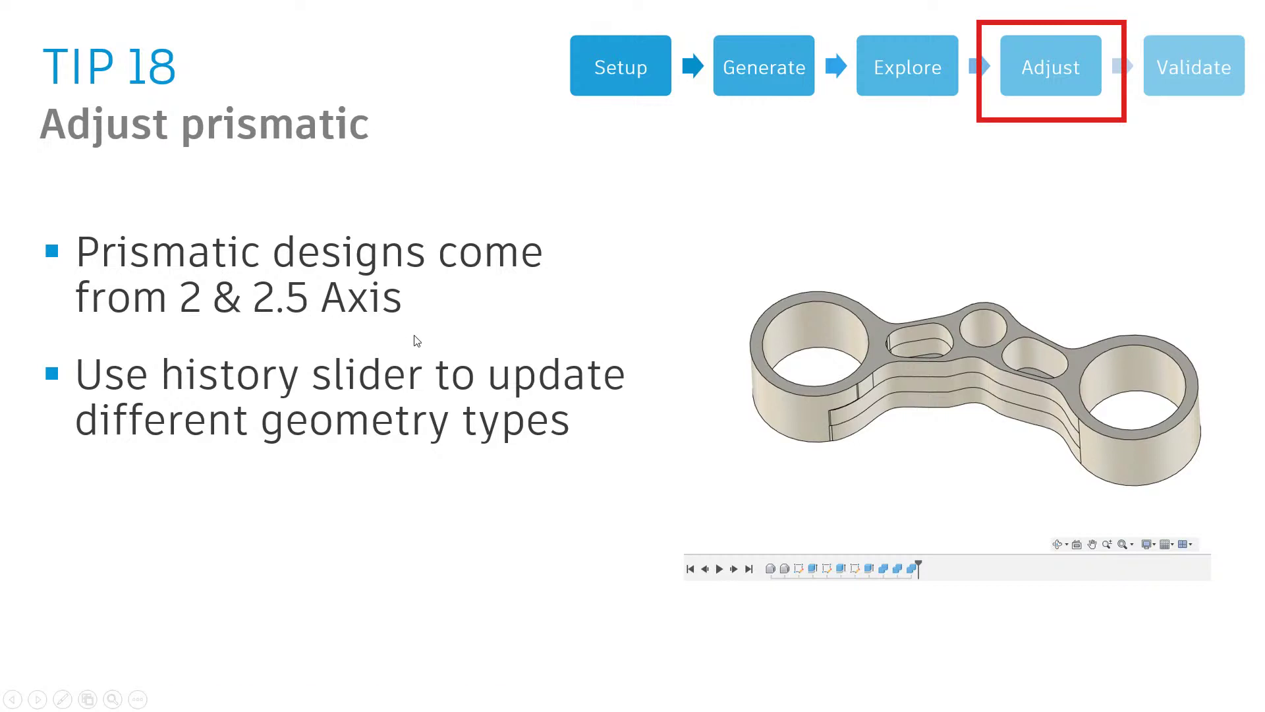
key(super+Tab)
click(432, 197)
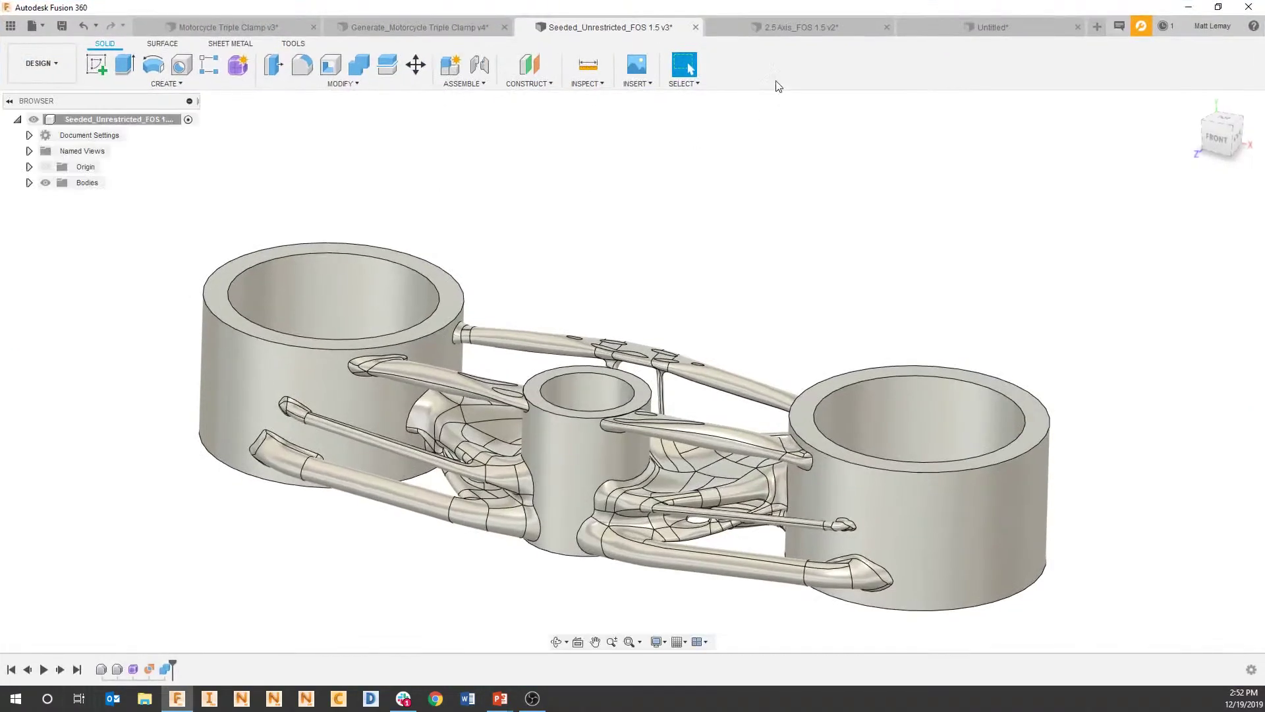
click(810, 27)
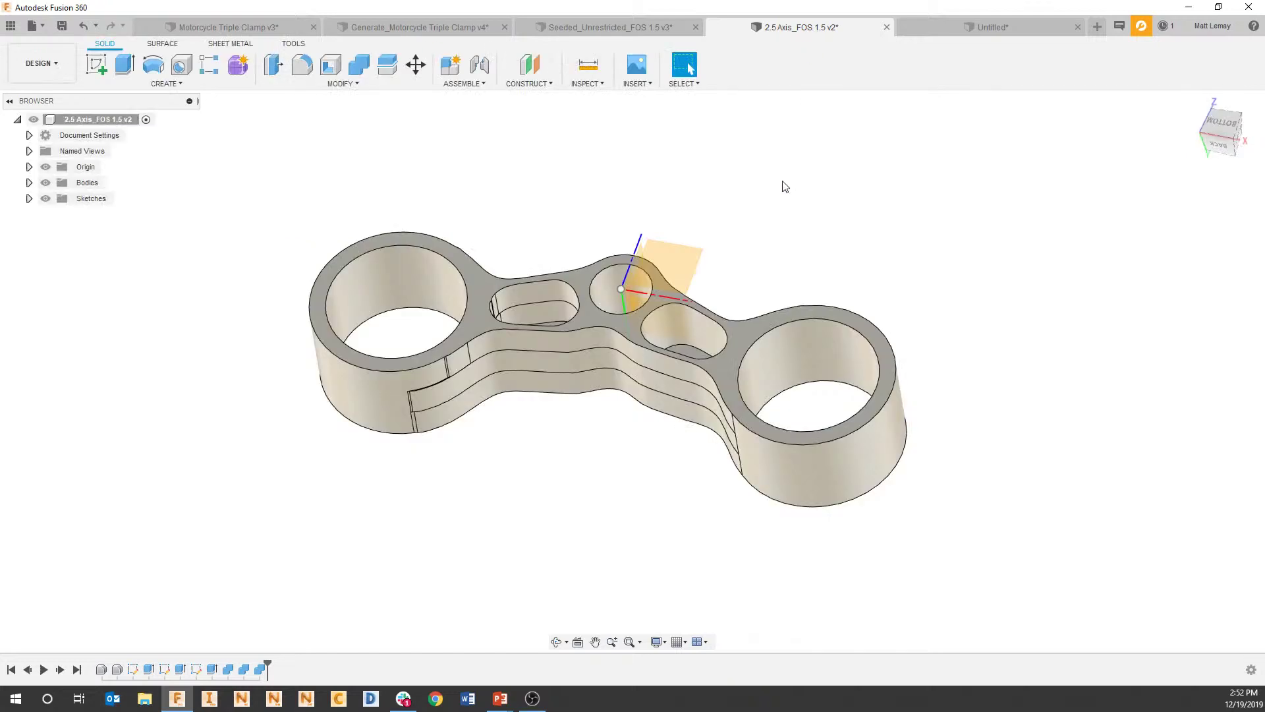
Edit the third sketch in the timeline and reshape the end of the slot profile by moving its spline points.
mouse_move(760, 203)
shift+middle_down()
mouse_move(765, 268)
mouse_move(773, 208)
shift+middle_up()
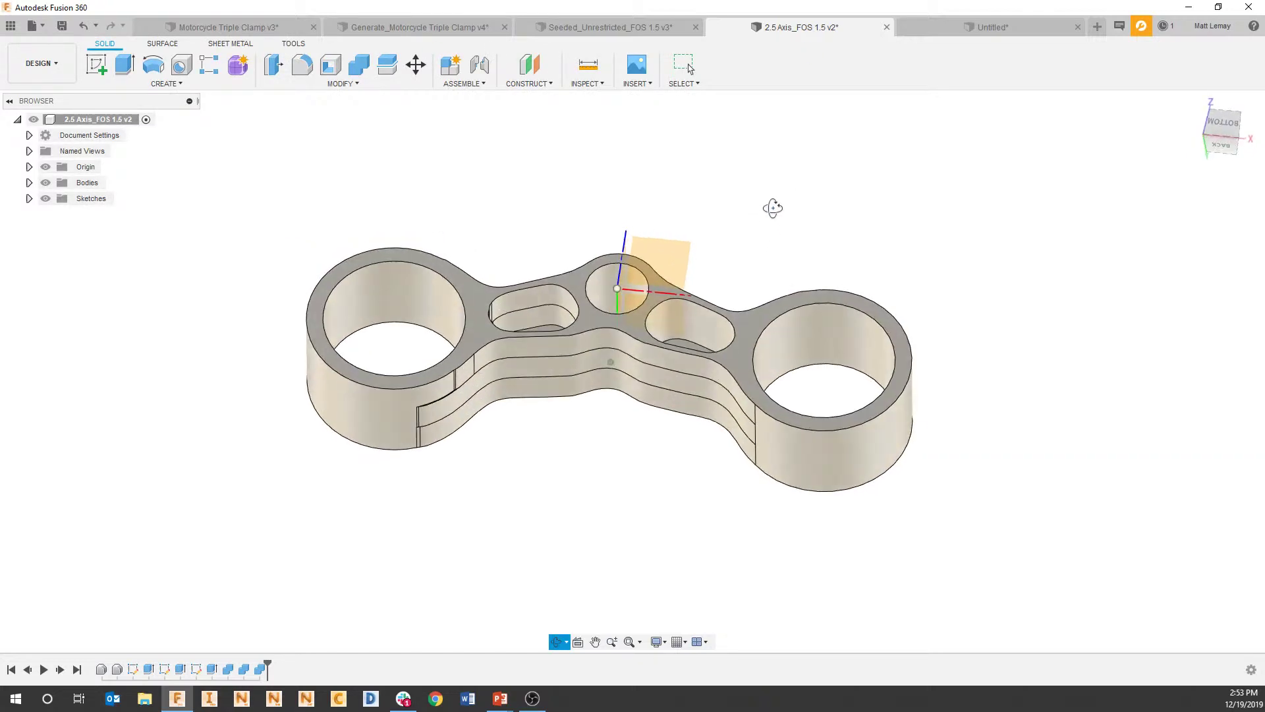
scroll(769, 237, up, 3)
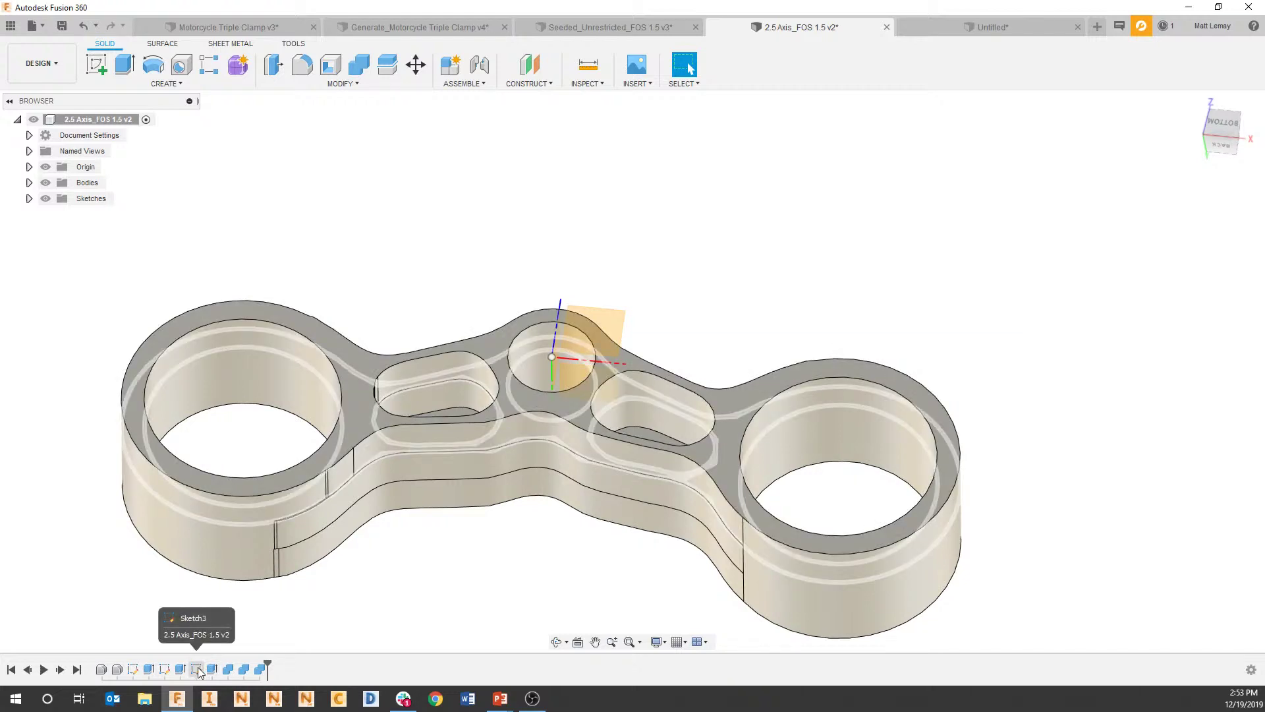
double_click(197, 669)
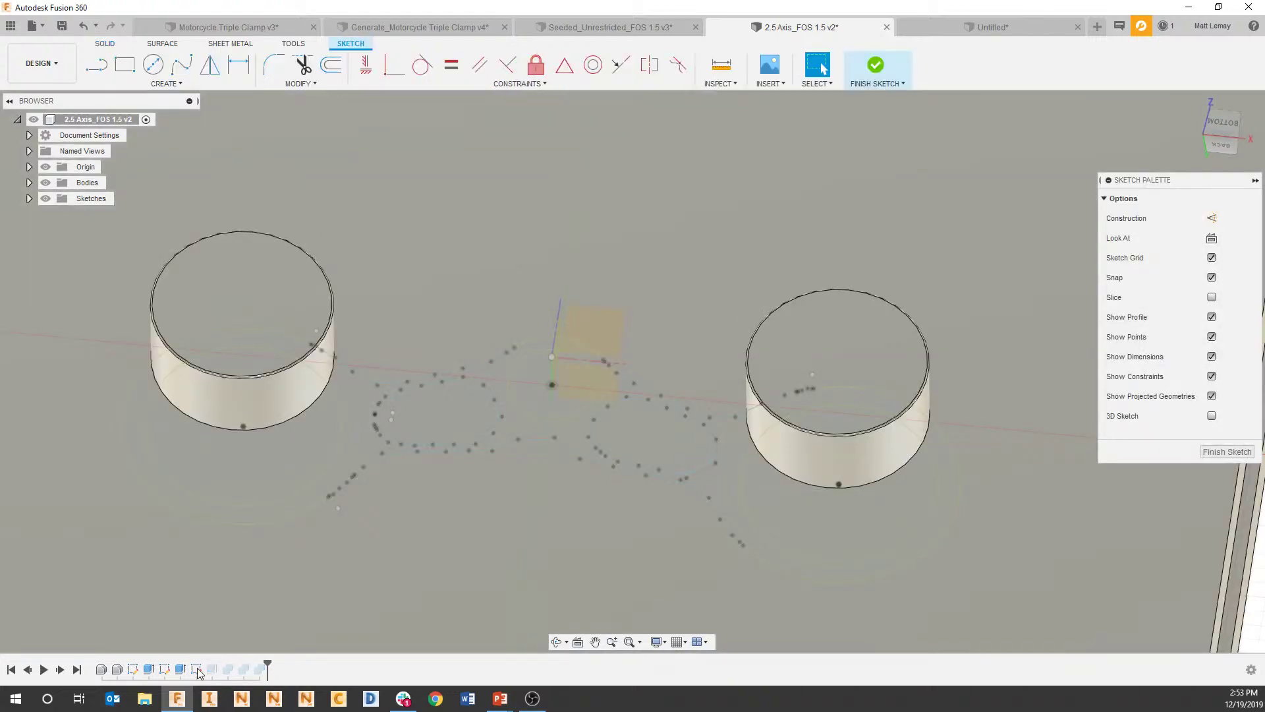
scroll(426, 391, up, 10)
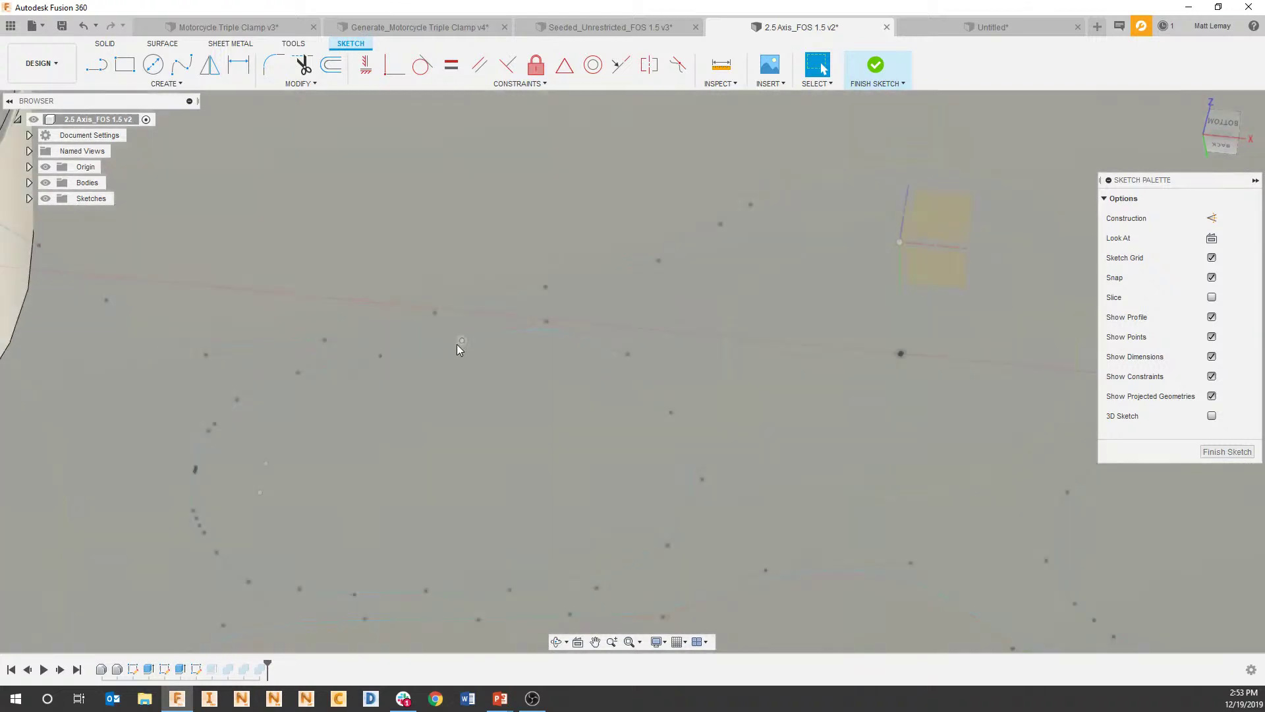
click(465, 336)
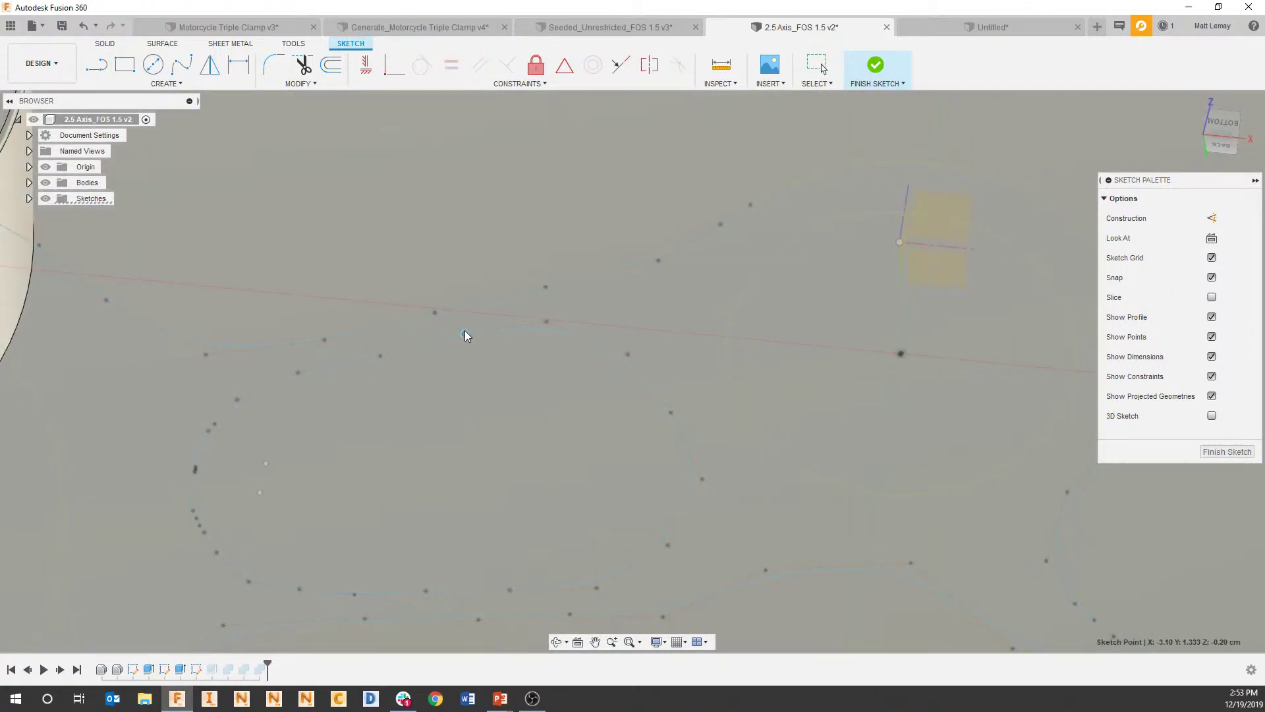
click(661, 393)
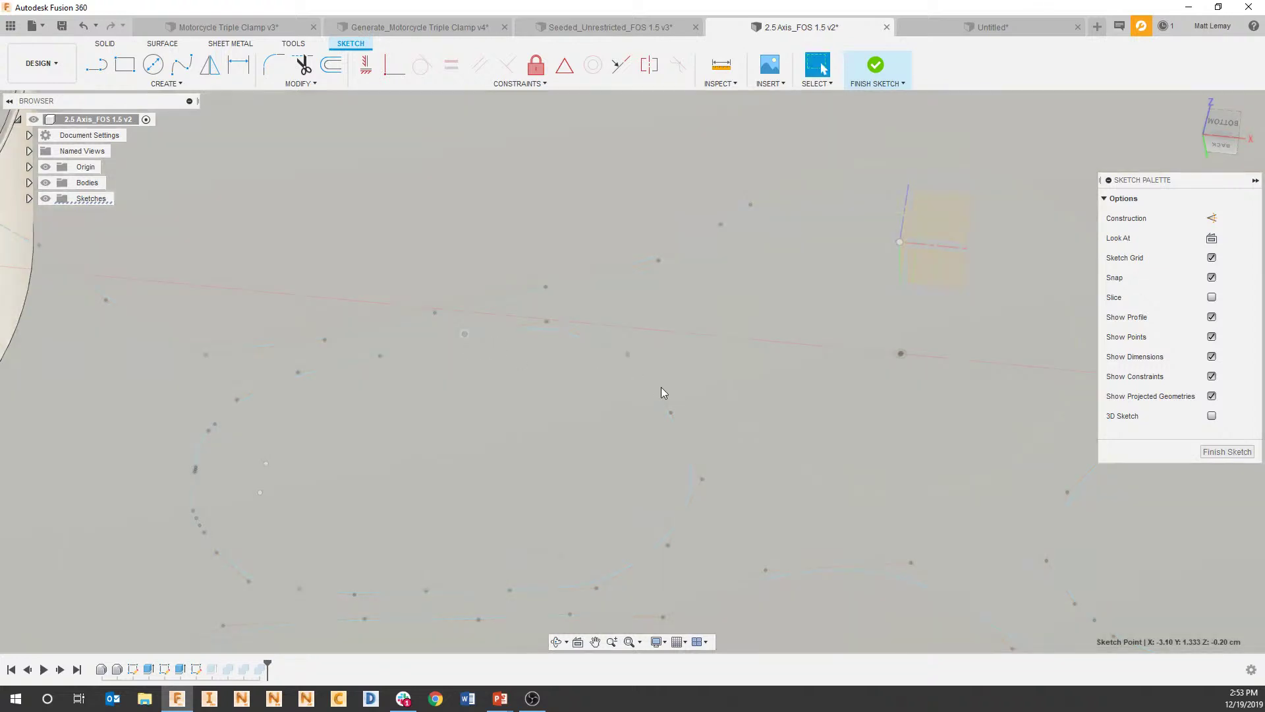
mouse_move(690, 438)
mouse_down()
mouse_move(670, 414)
mouse_move(674, 541)
mouse_move(598, 581)
mouse_move(604, 591)
mouse_move(592, 578)
mouse_move(699, 484)
mouse_move(559, 569)
mouse_up()
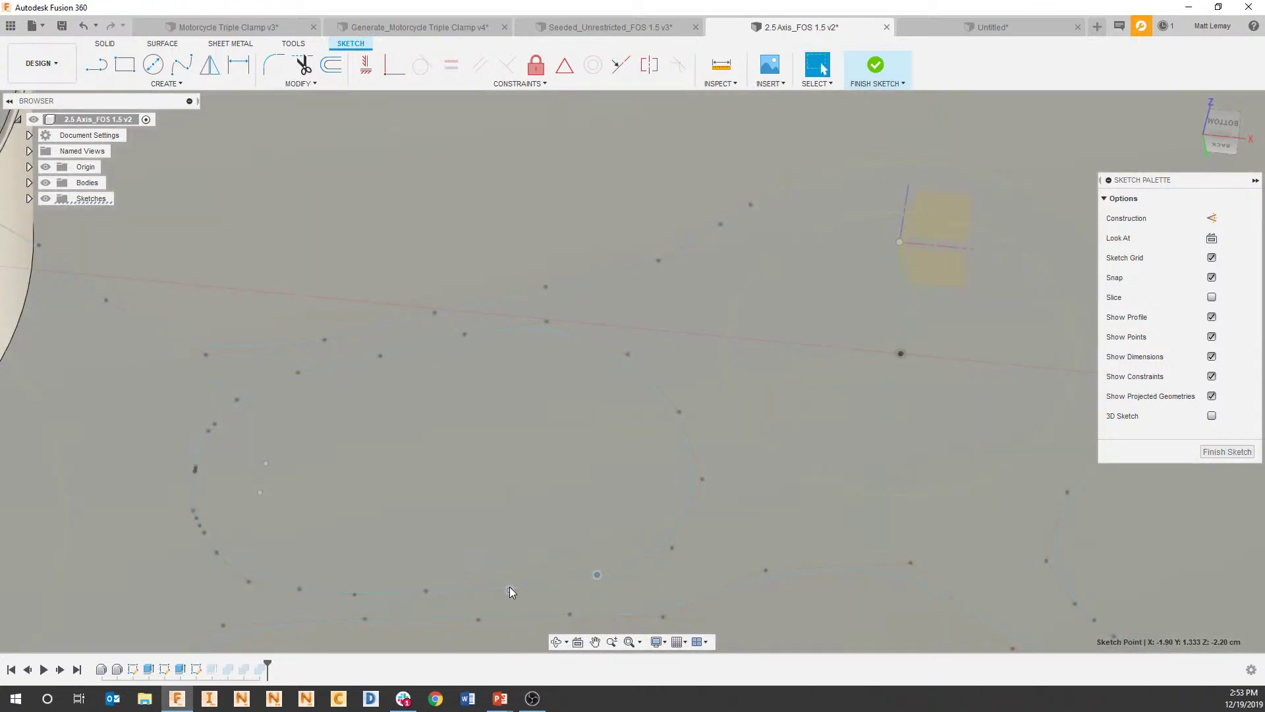
click(508, 587)
ctrl+click(355, 593)
ctrl+click(669, 548)
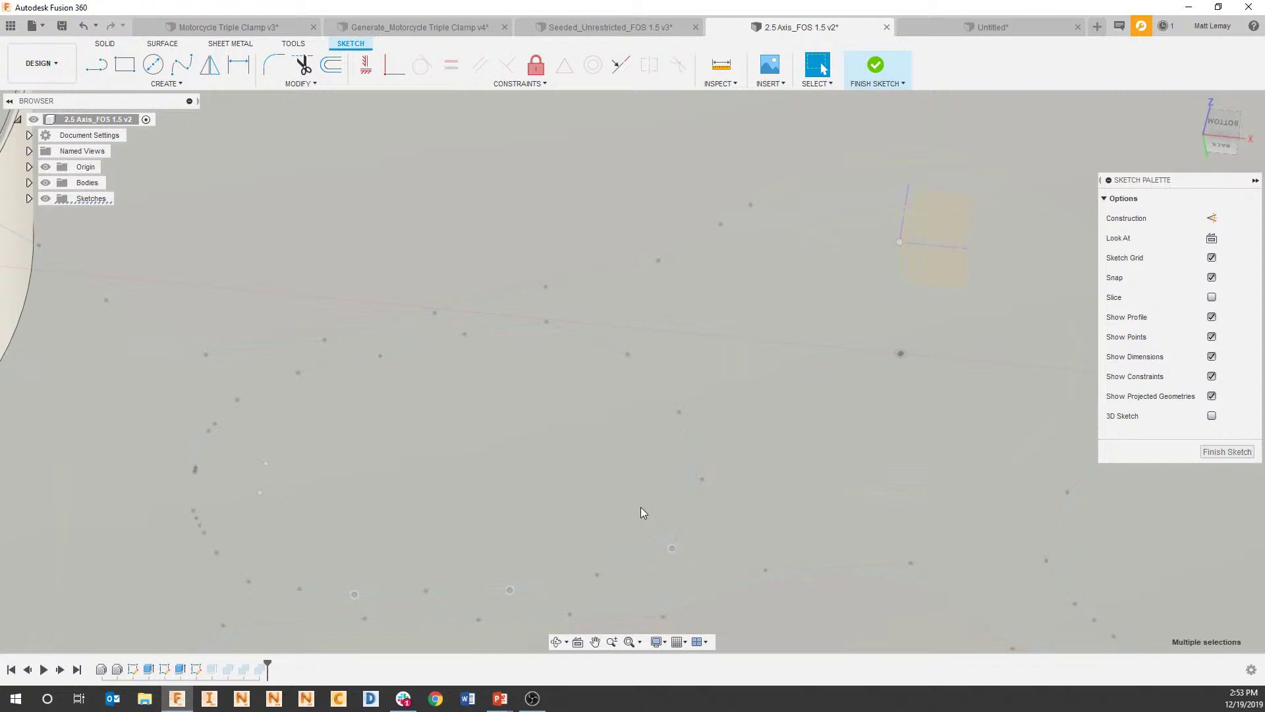
key(Escape)
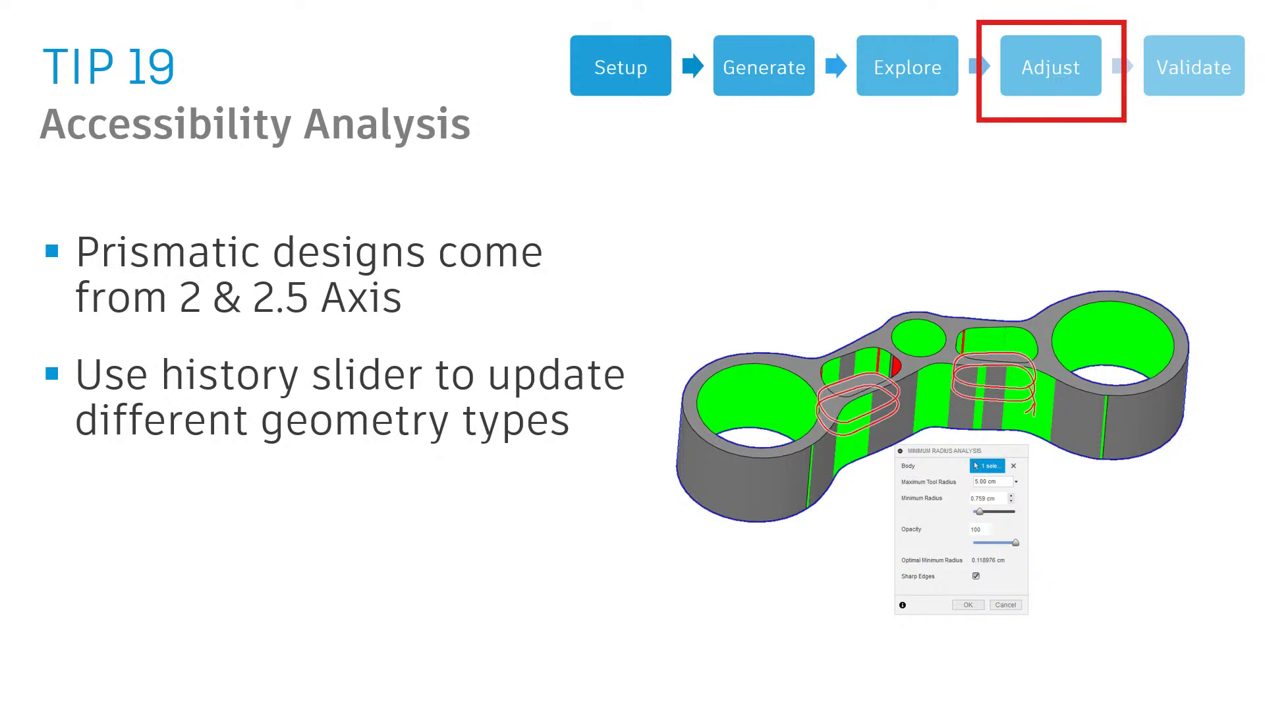
Switch from the Tip 19 slide back to Fusion 360 and finish the sketch edit.
key(super+Tab)
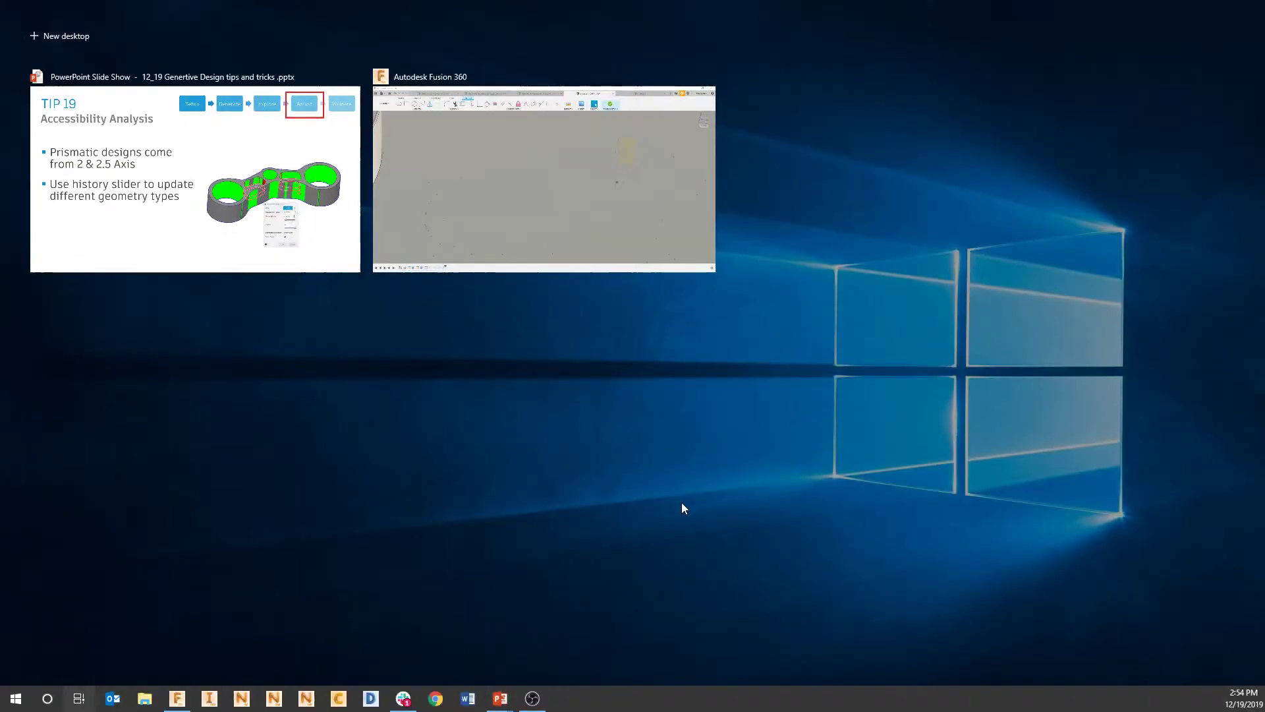
click(602, 250)
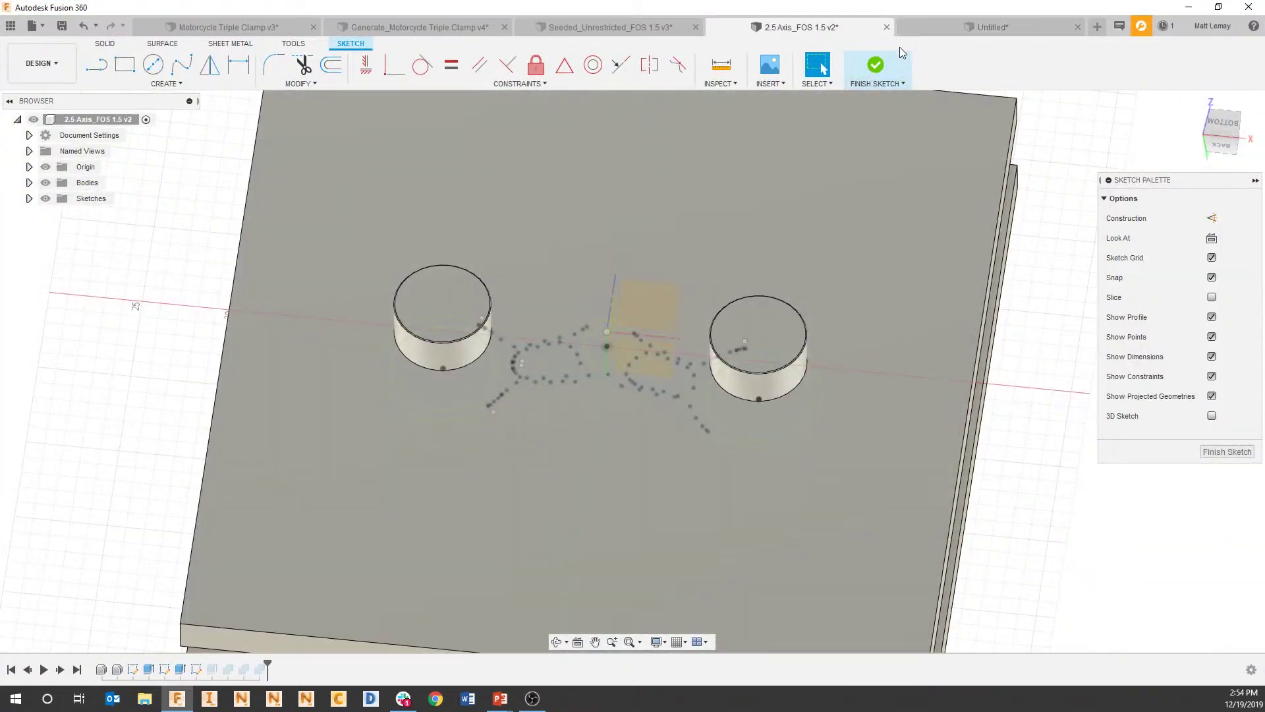
click(875, 66)
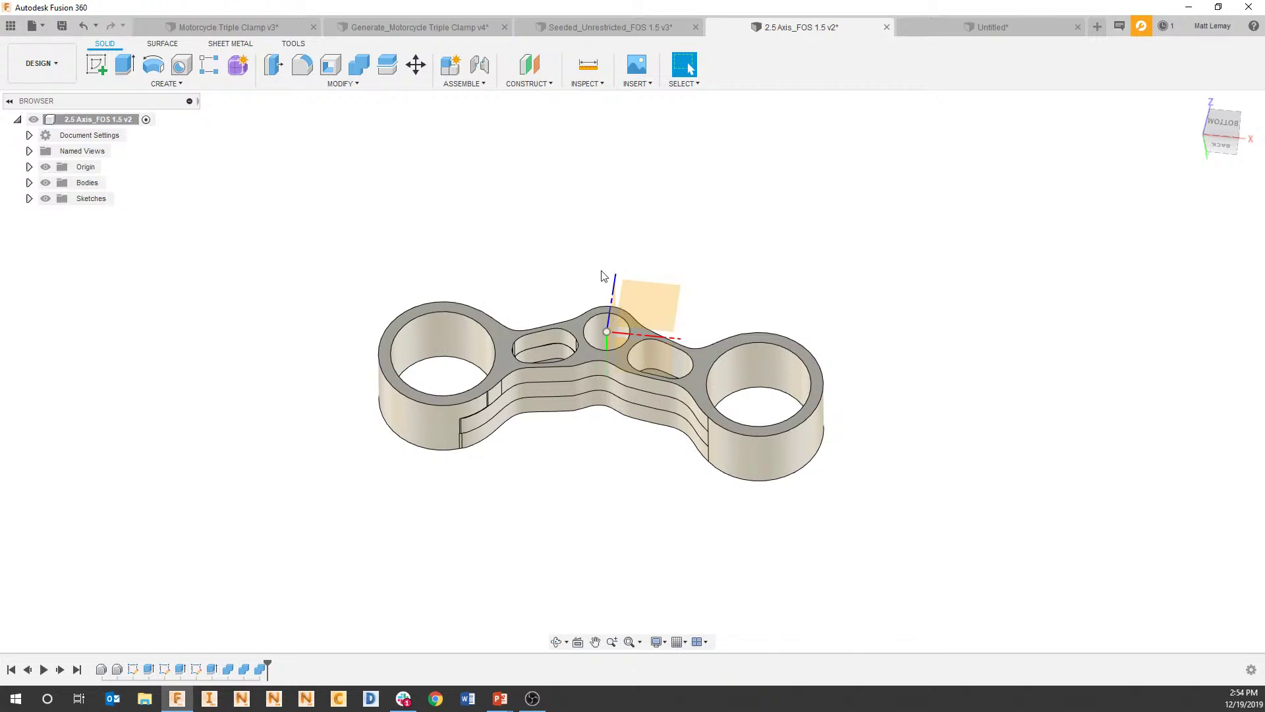
Start a Minimum Radius Analysis on the clamp body and set the minimum radius to 1.013 cm.
click(301, 44)
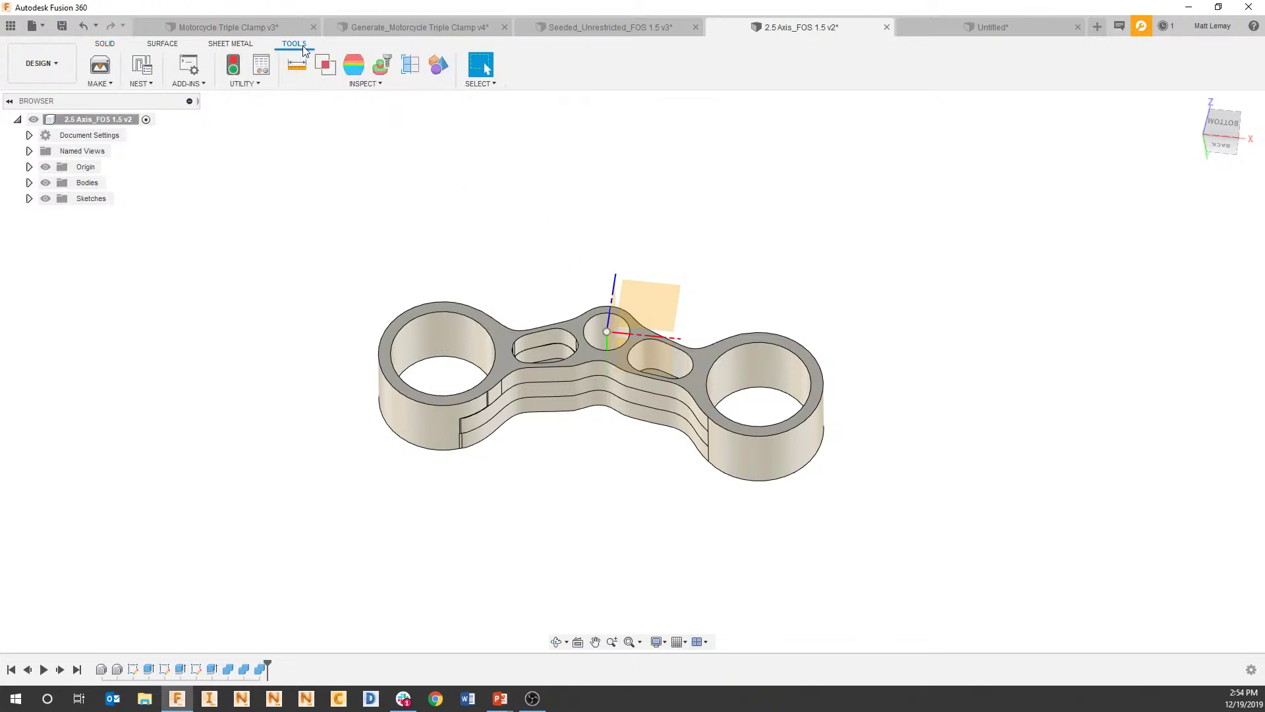
click(360, 87)
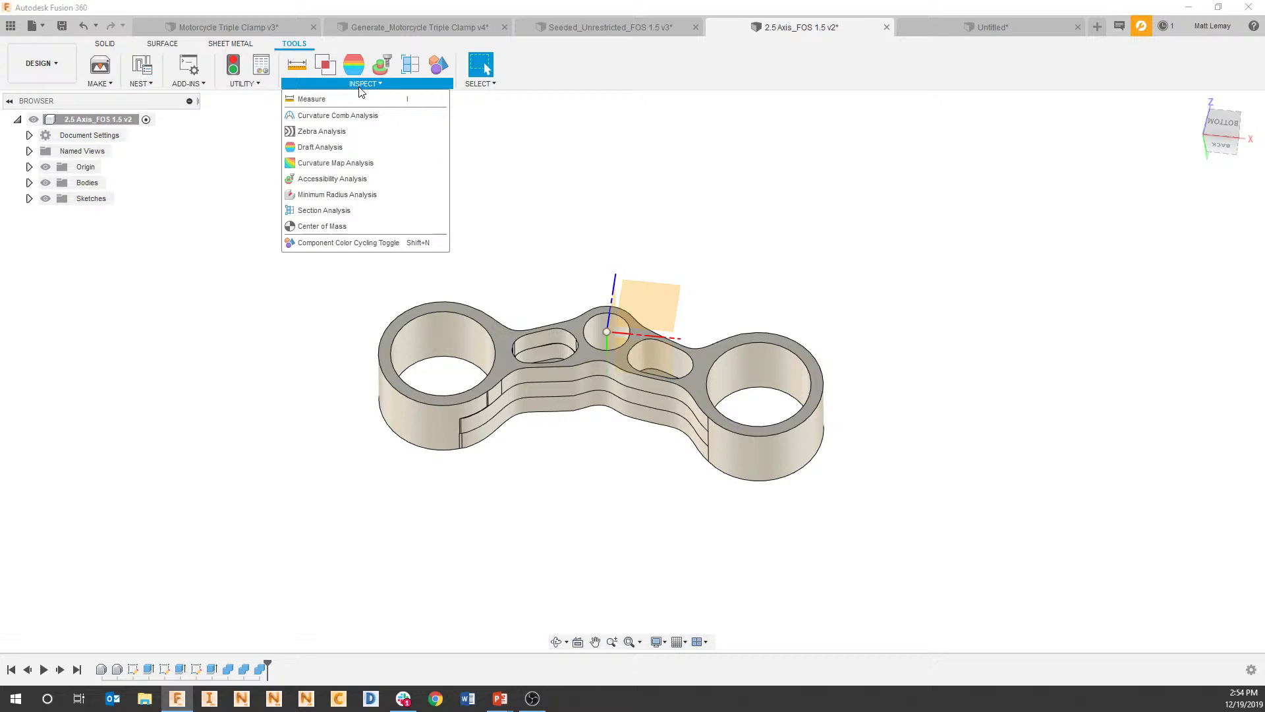
click(354, 194)
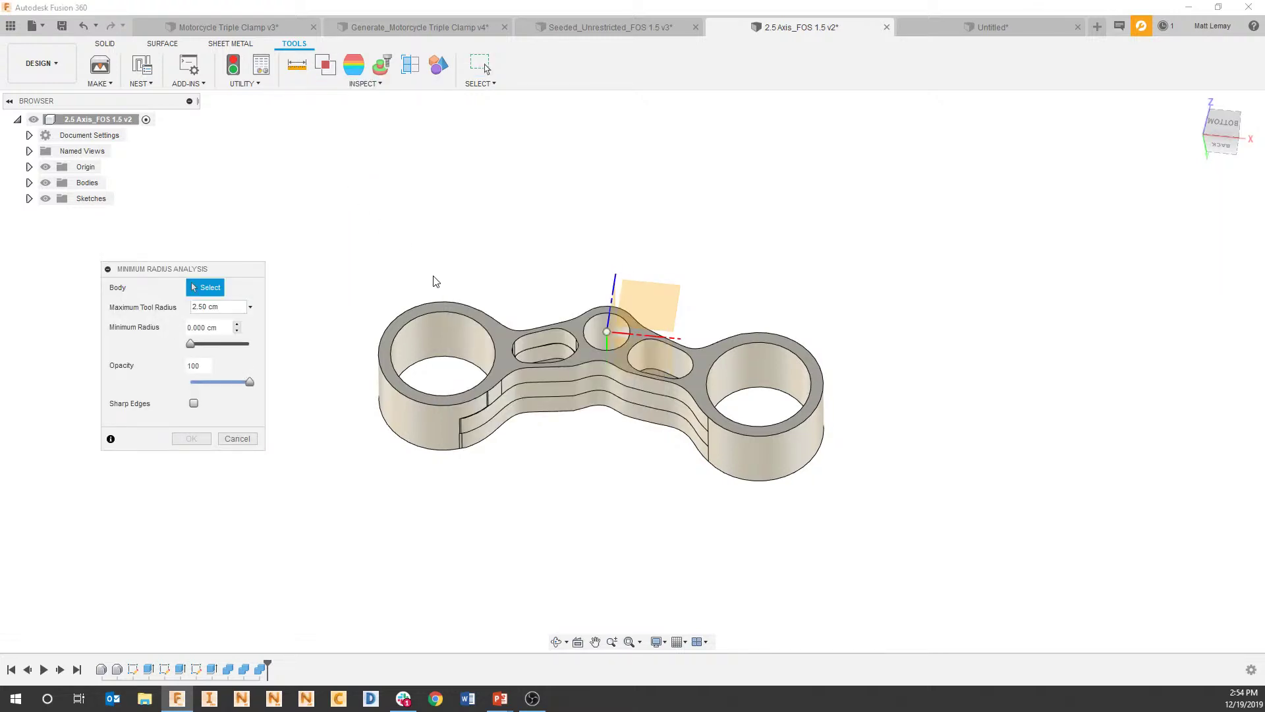
scroll(544, 396, up, 3)
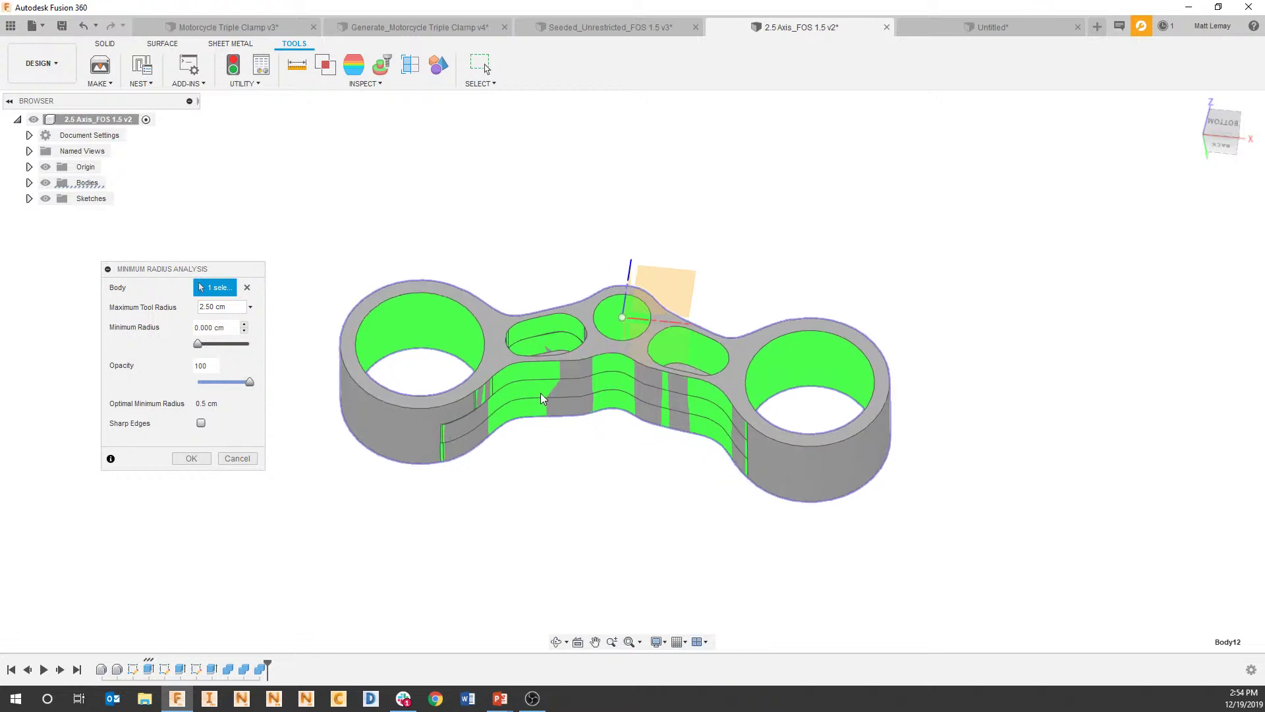
mouse_move(544, 396)
shift+middle_down()
mouse_move(531, 429)
mouse_move(532, 393)
shift+middle_up()
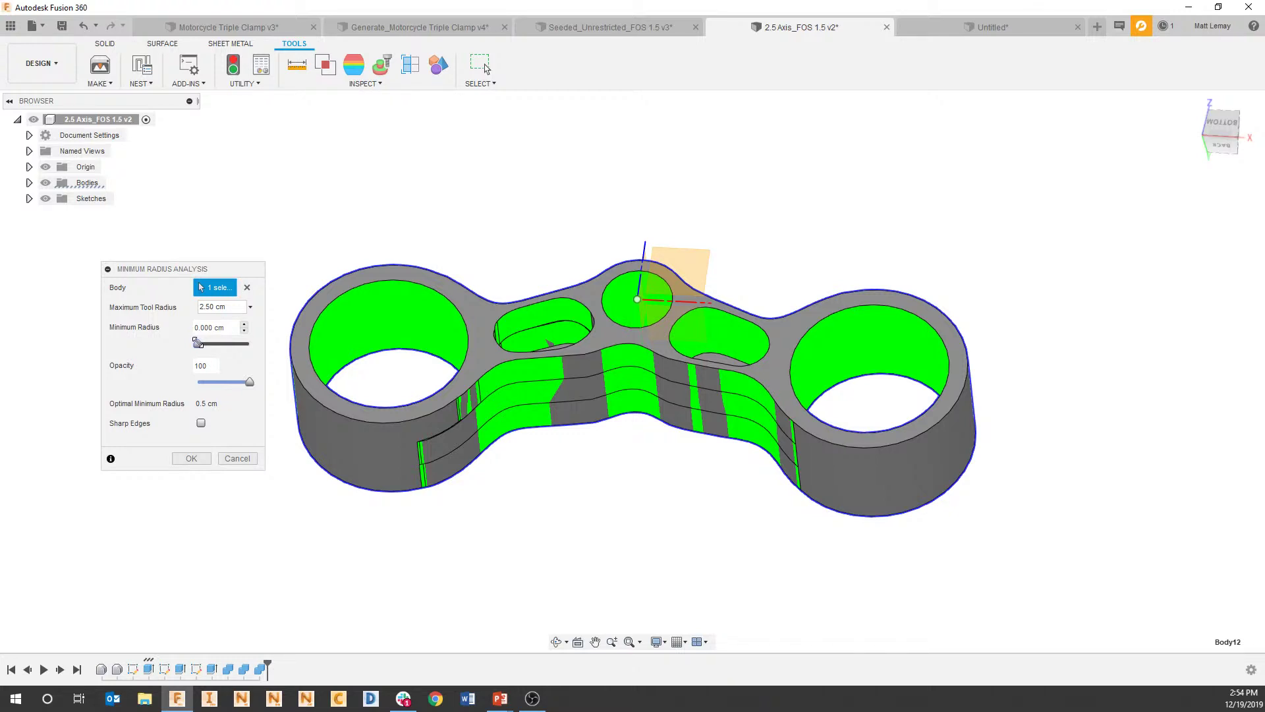
drag(197, 343, 219, 344)
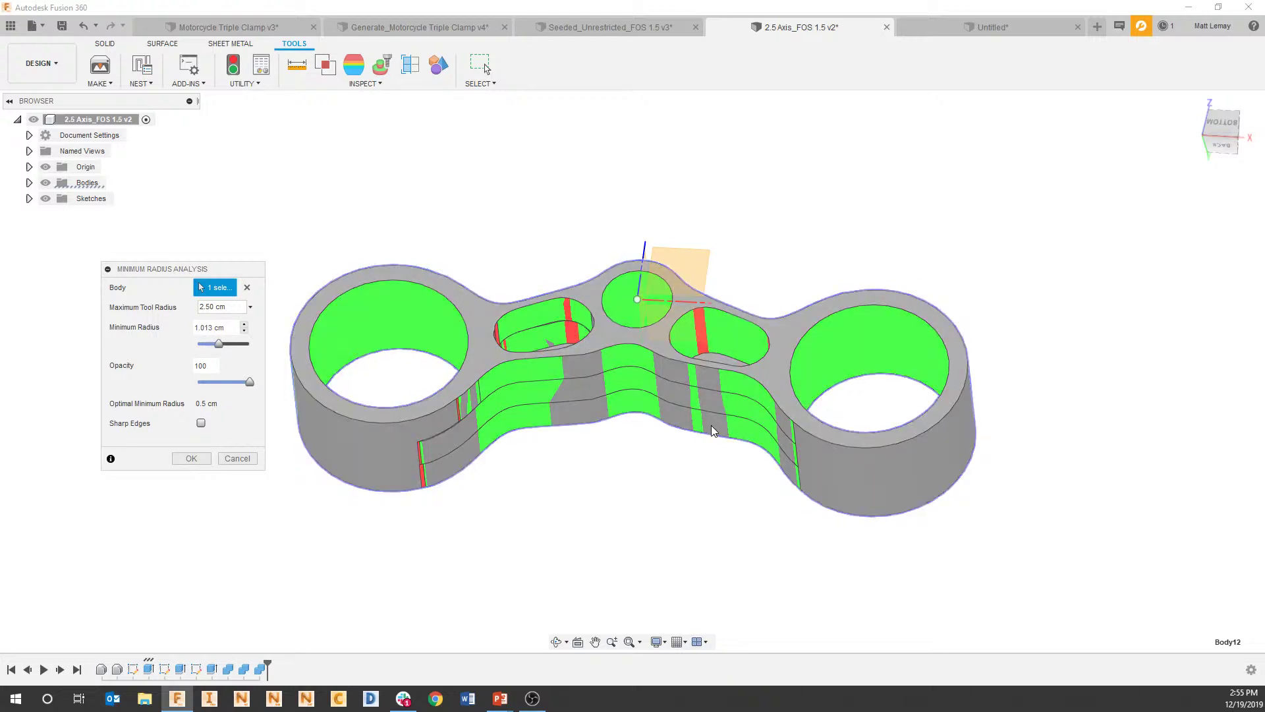
Inspect the pocket walls, raise the analysis' minimum radius to 1.551 cm and turn on Sharp Edges.
shift+middle_drag(711, 429, 659, 412)
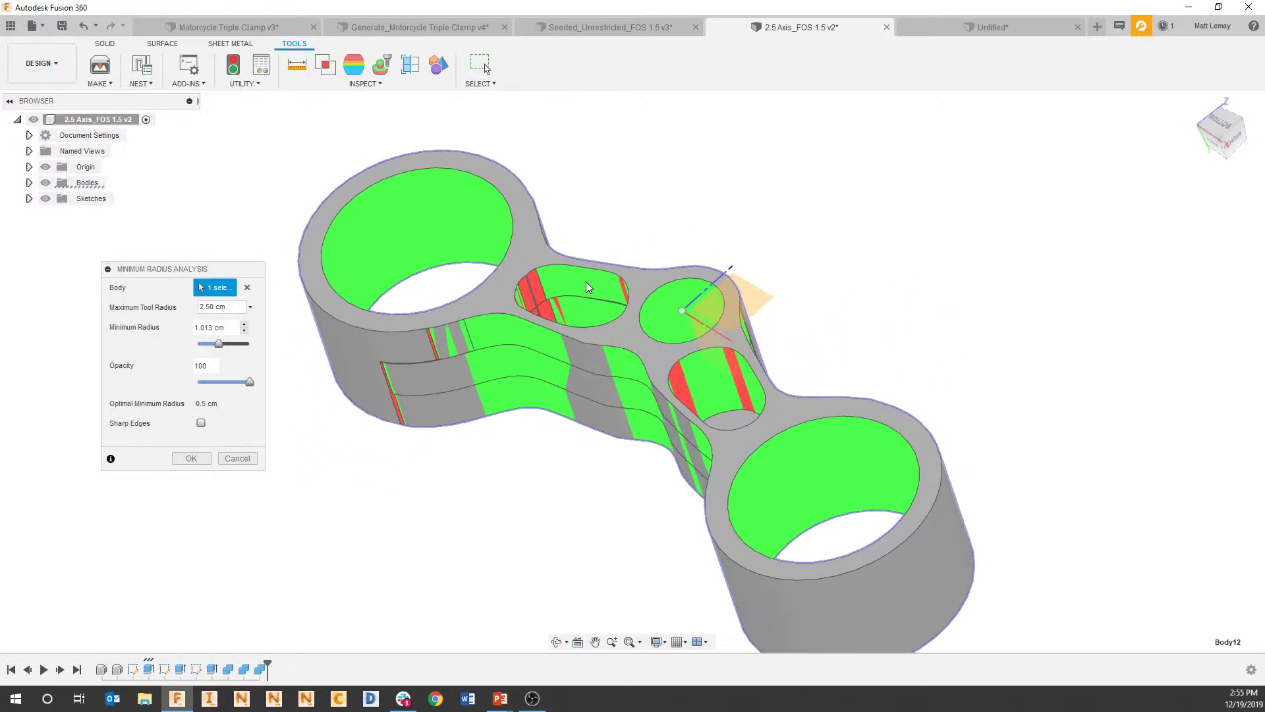
scroll(583, 289, up, 5)
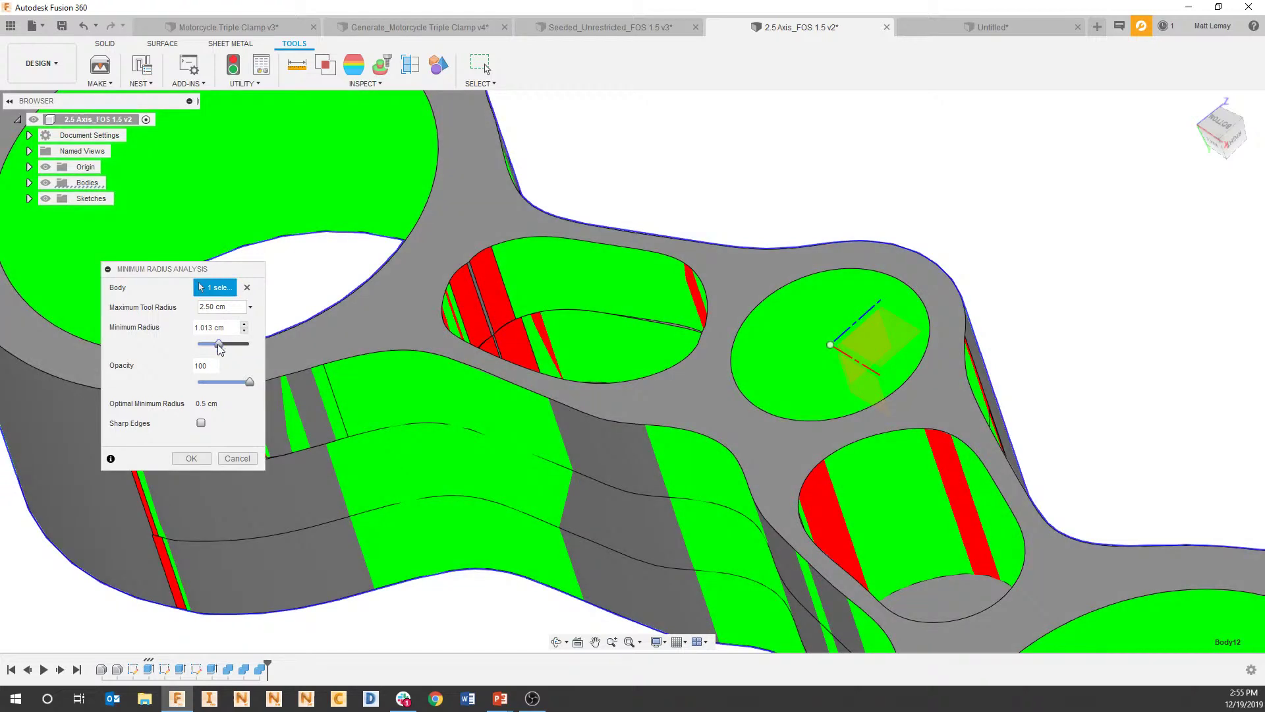
mouse_move(220, 345)
mouse_down()
mouse_move(253, 349)
mouse_move(211, 350)
mouse_move(258, 352)
mouse_move(220, 351)
mouse_move(232, 345)
mouse_up()
click(201, 422)
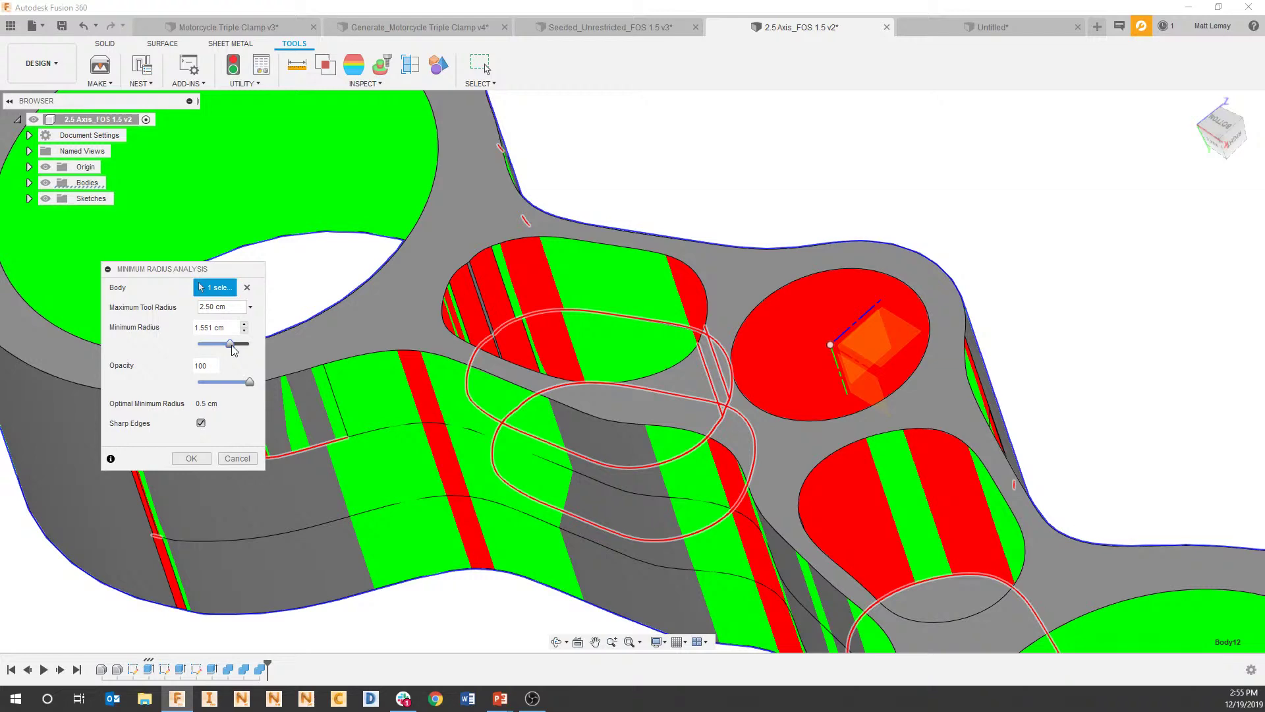
scroll(300, 353, down, 1)
scroll(427, 377, down, 2)
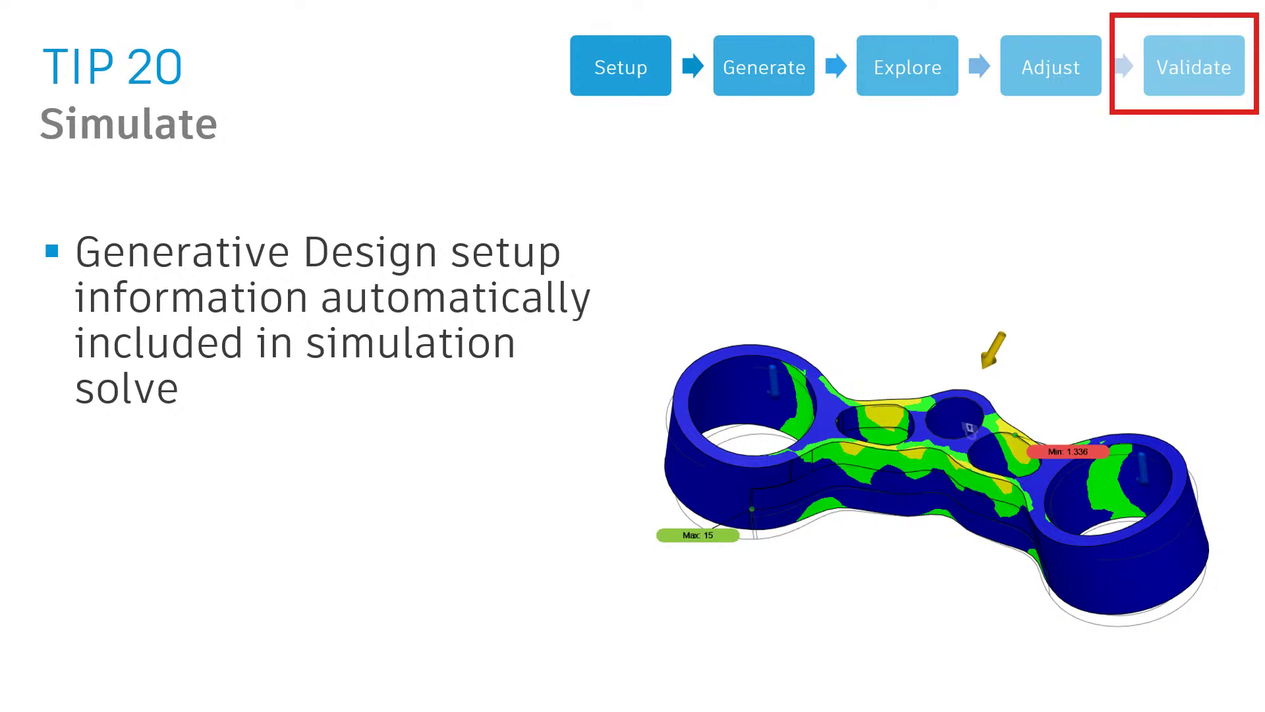
Switch from the Tip 20 slide back to Fusion 360 and cancel the Minimum Radius Analysis.
key(super+Tab)
click(435, 245)
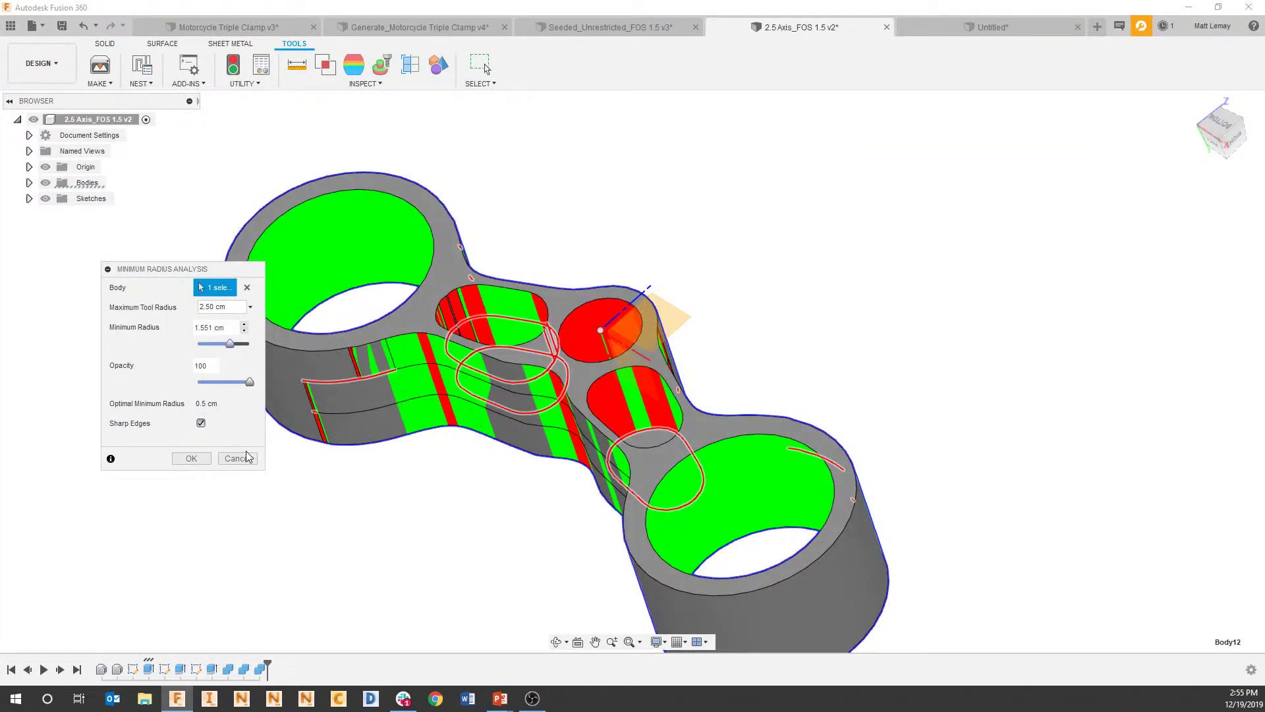
click(234, 458)
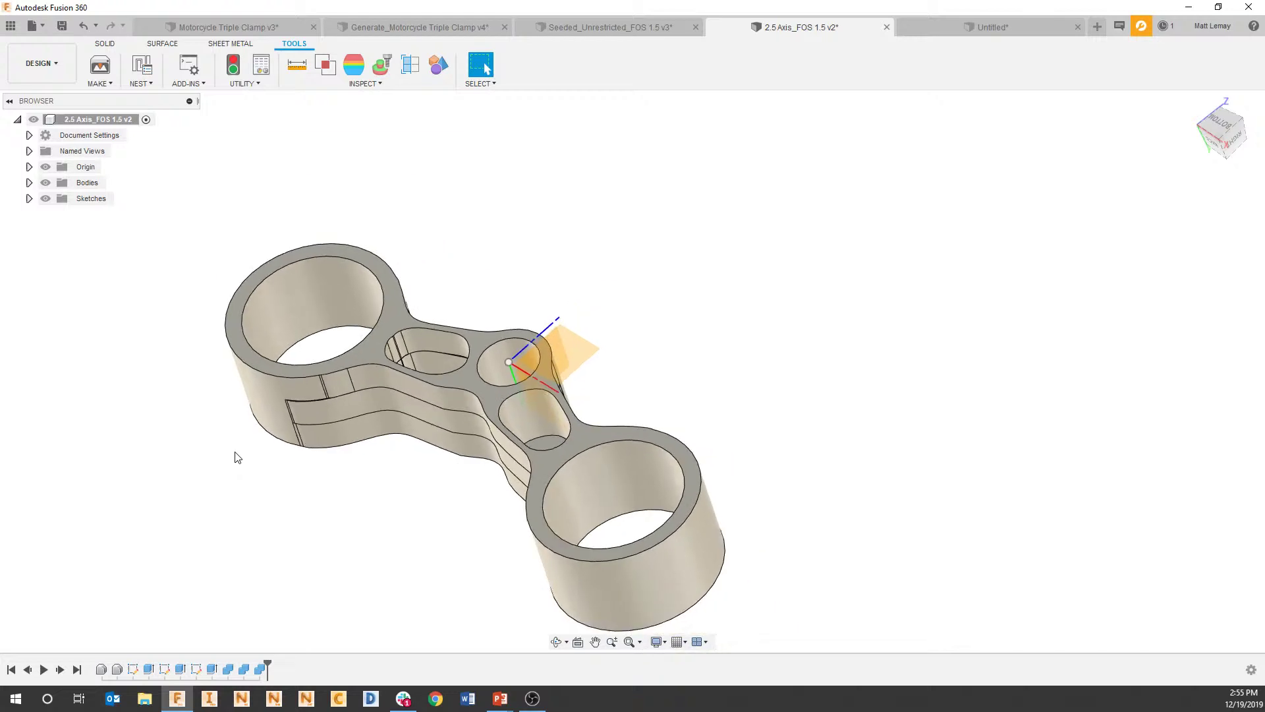
Change to the Simulation workspace and create a new Static Stress study from the Generative Design setup information.
mouse_move(238, 457)
shift+middle_down()
mouse_move(268, 429)
mouse_move(246, 438)
shift+middle_up()
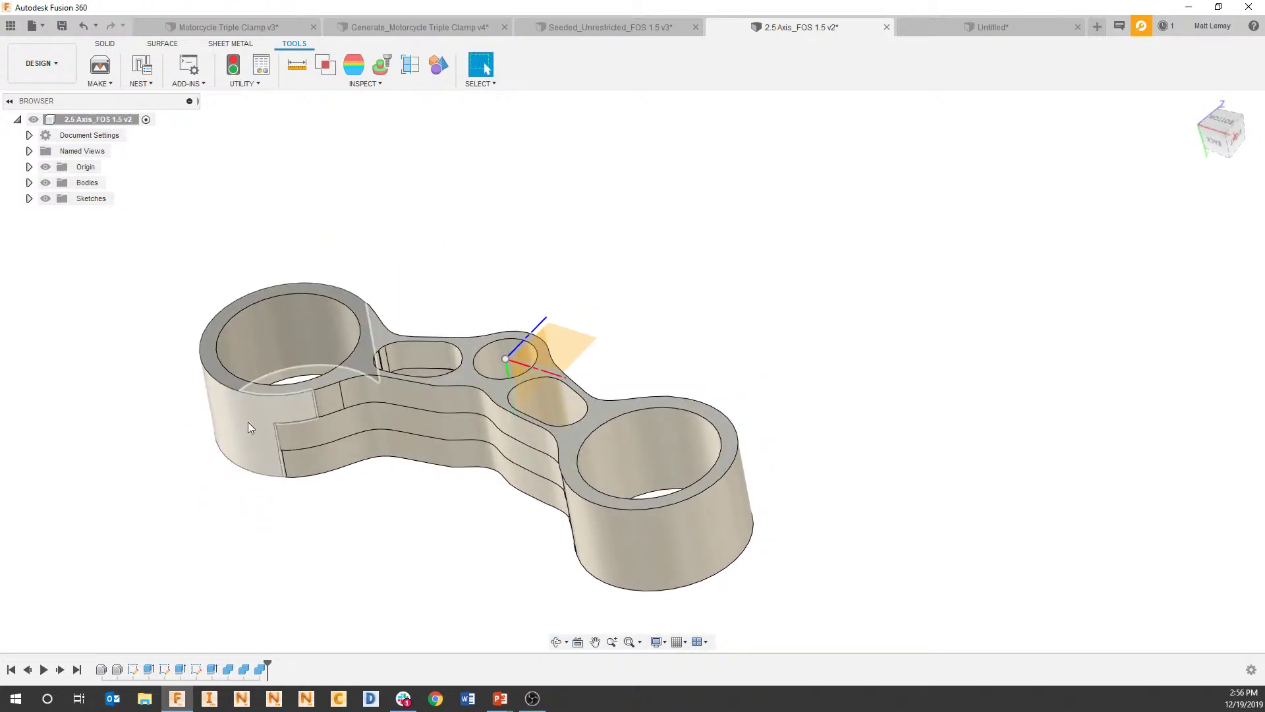
click(45, 66)
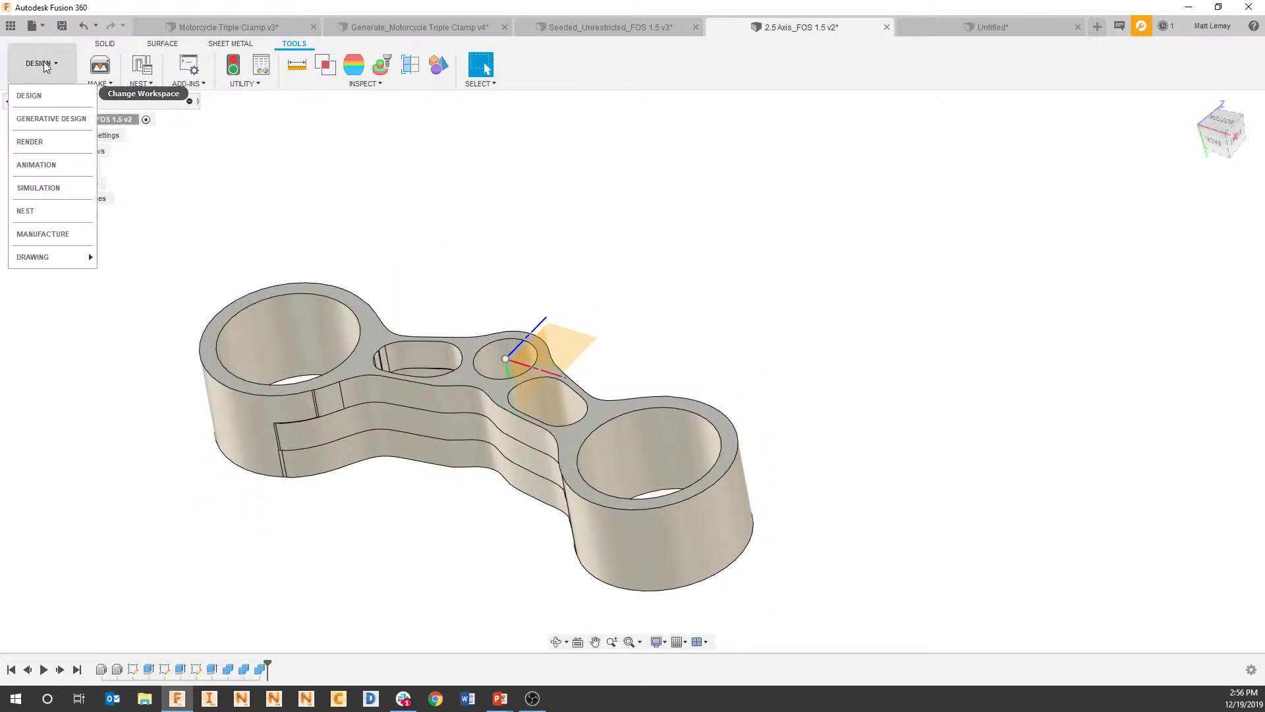
click(49, 187)
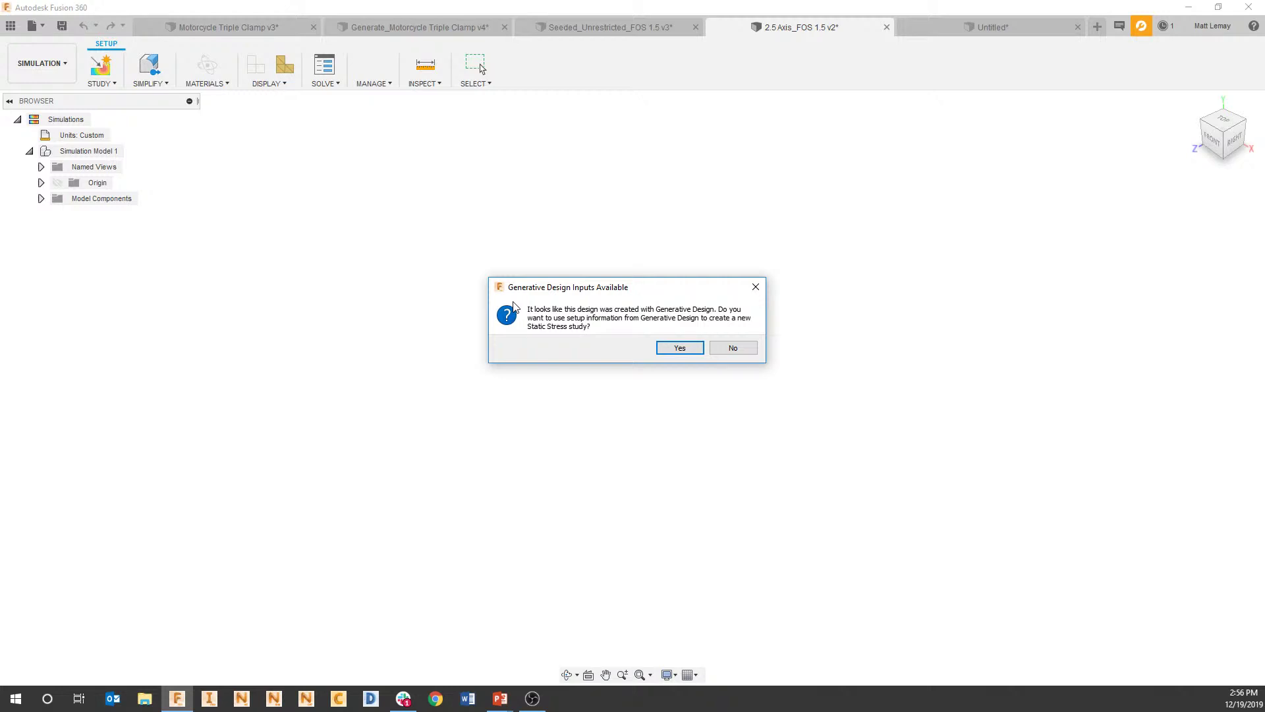
click(679, 348)
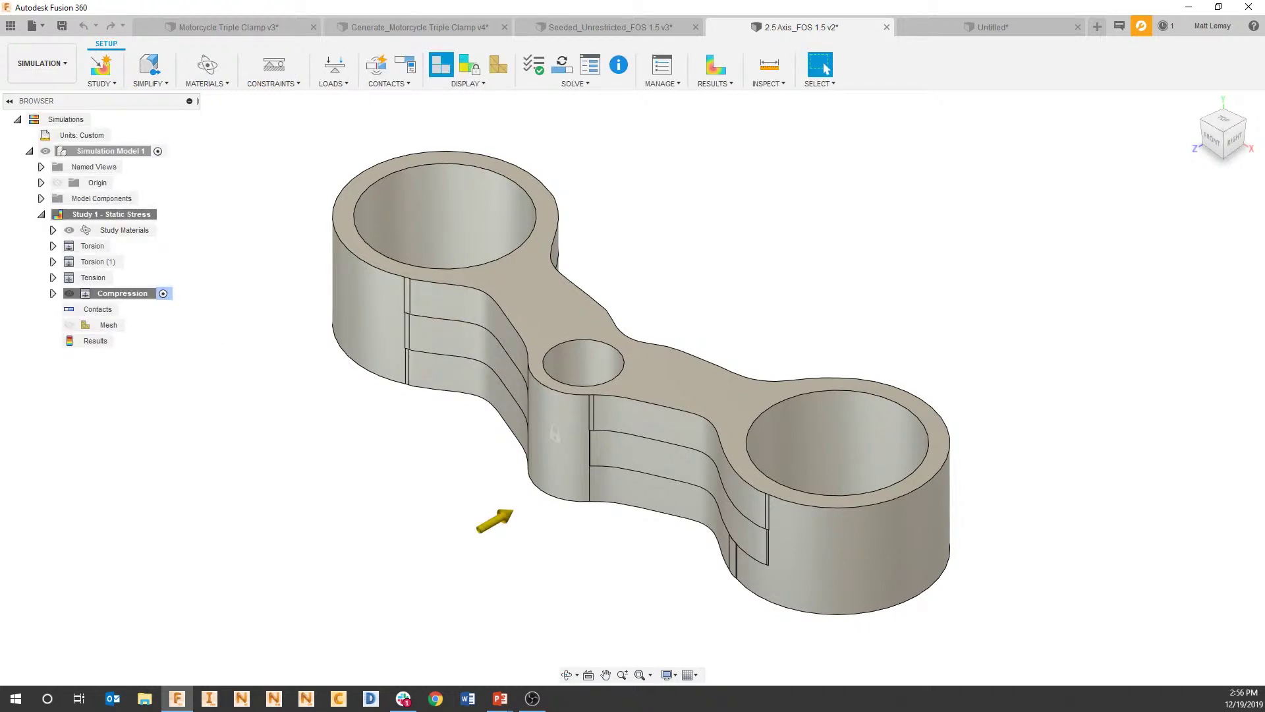
Expand the study materials and both torsion load cases to examine the material, loads and constraints carried over.
click(53, 230)
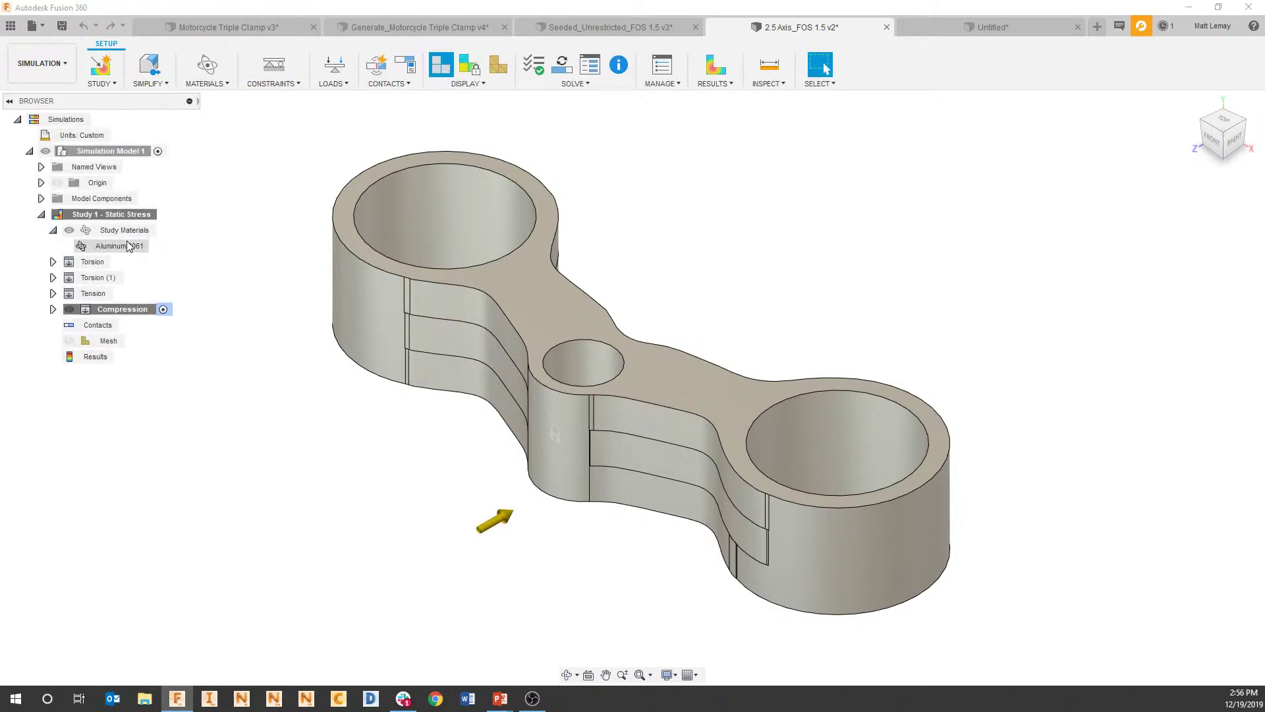
click(53, 262)
click(53, 309)
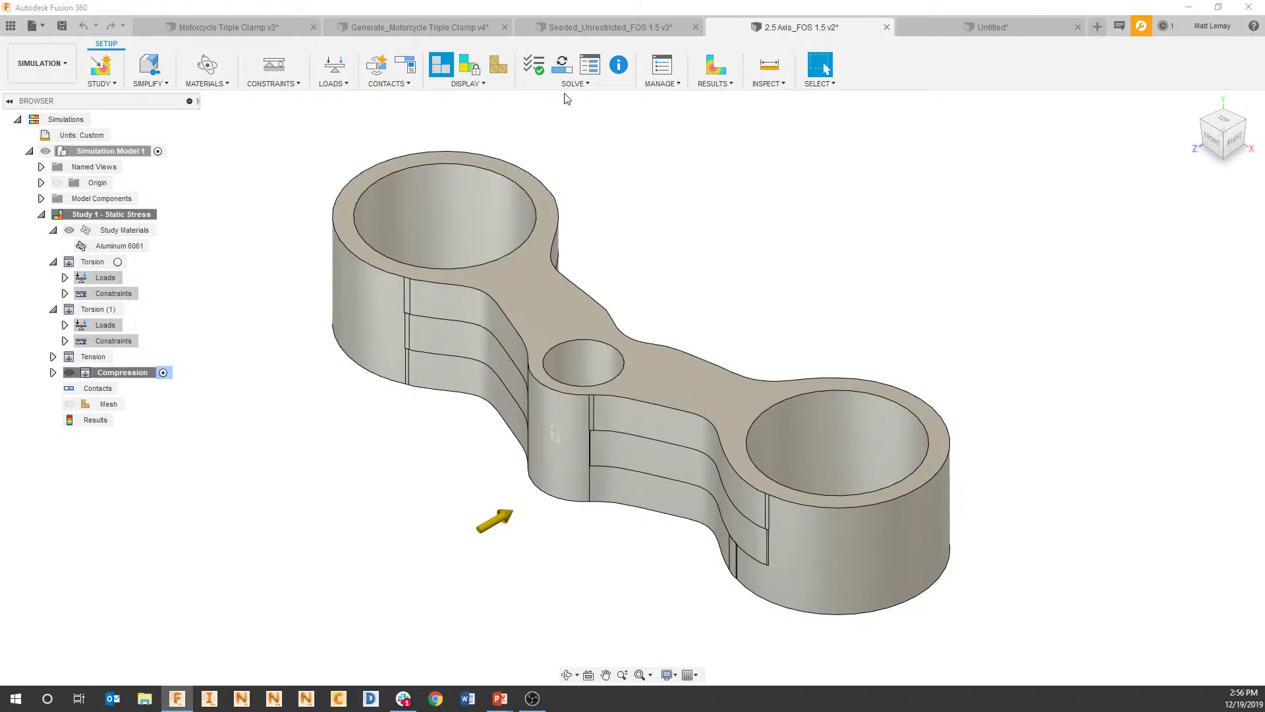
Refine the static stress study's mesh by reducing the model-based average element size.
click(662, 65)
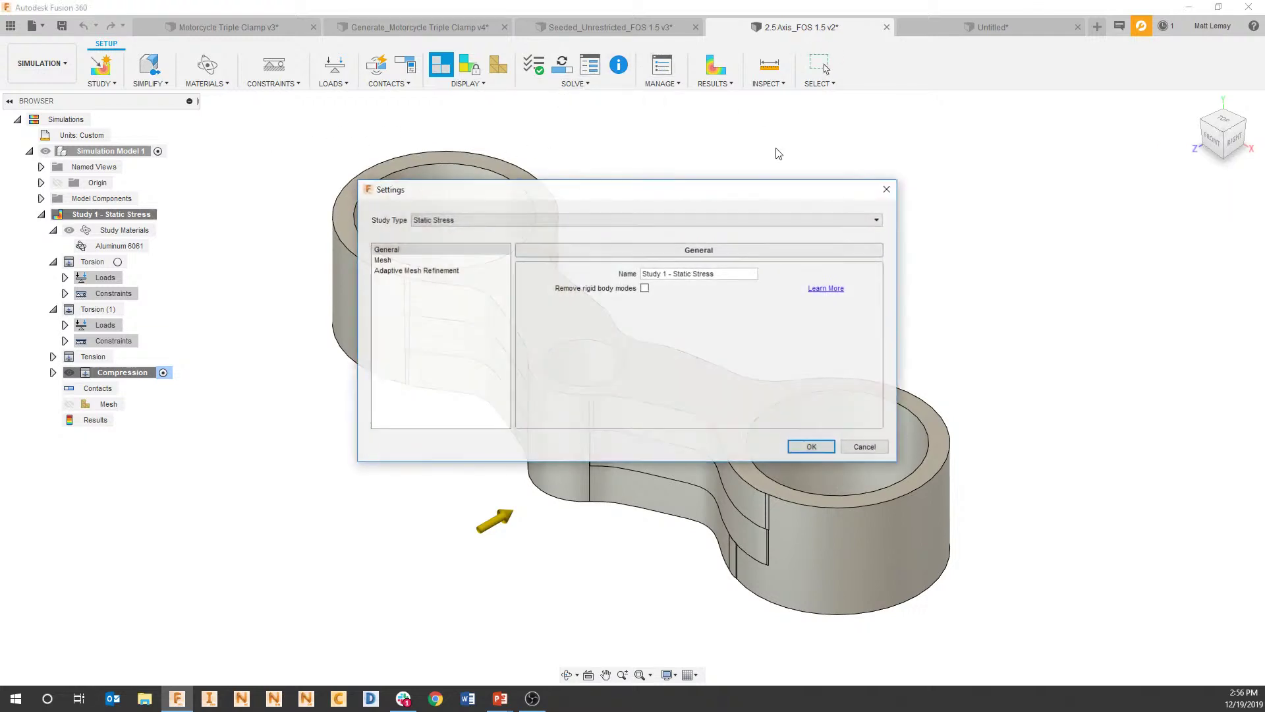
click(468, 264)
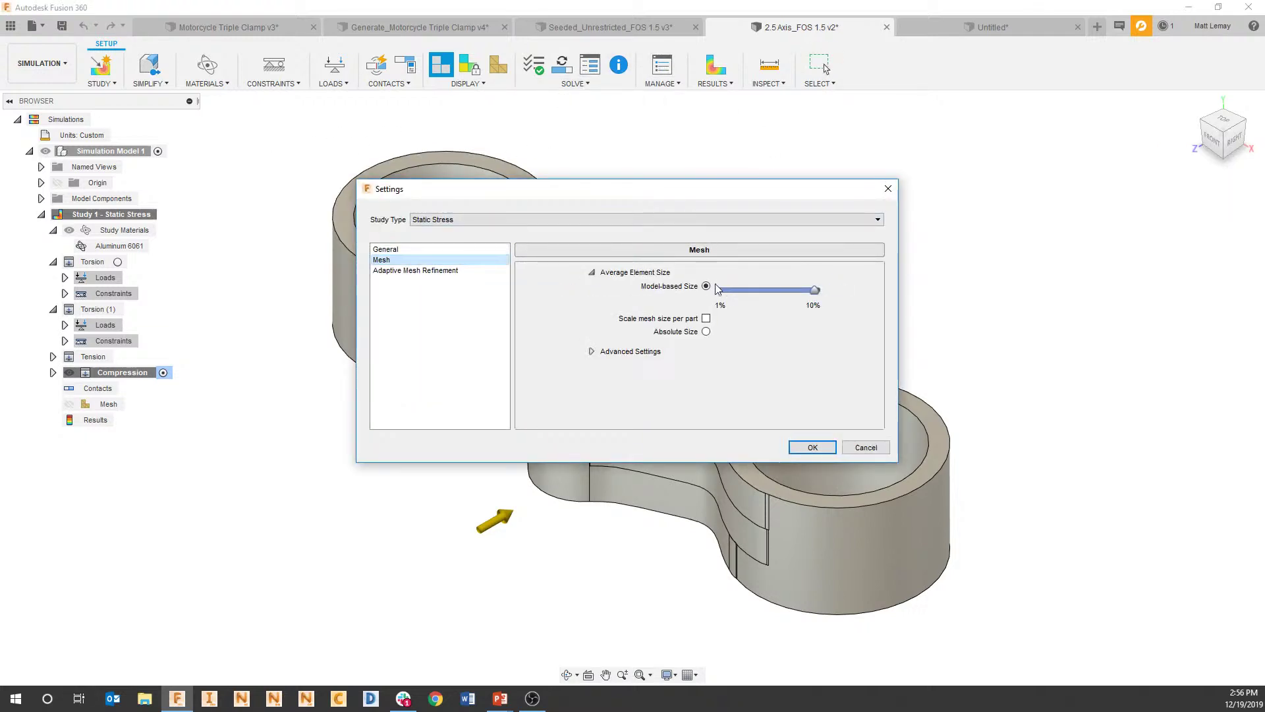
drag(739, 290, 737, 292)
click(812, 447)
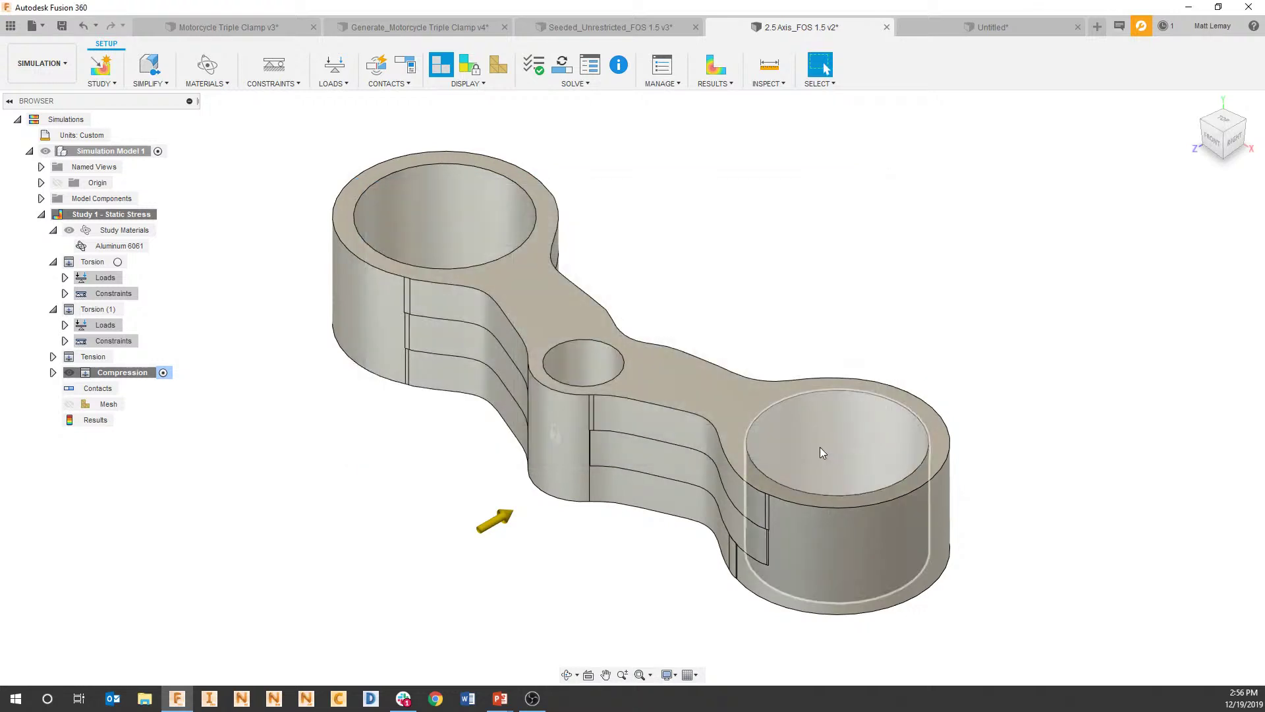
Solve the static stress study locally and orbit the clamp to show its Compression safety factor results.
click(563, 68)
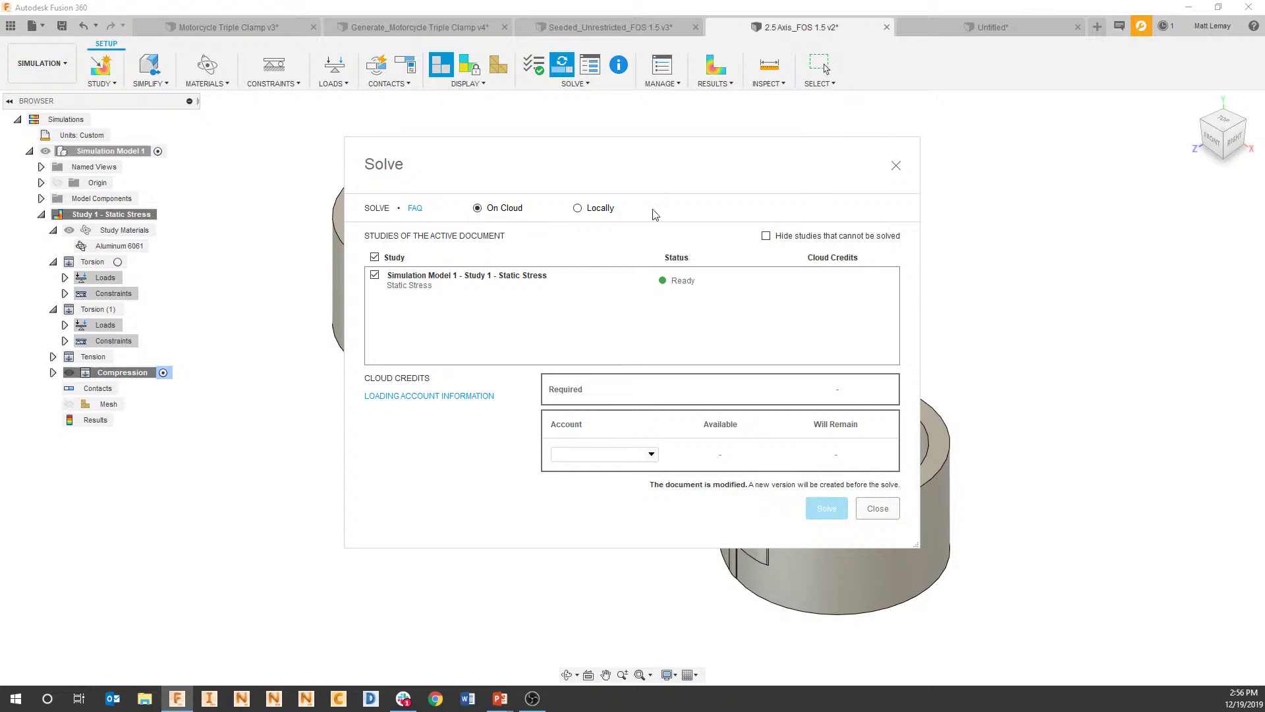
click(606, 210)
click(824, 510)
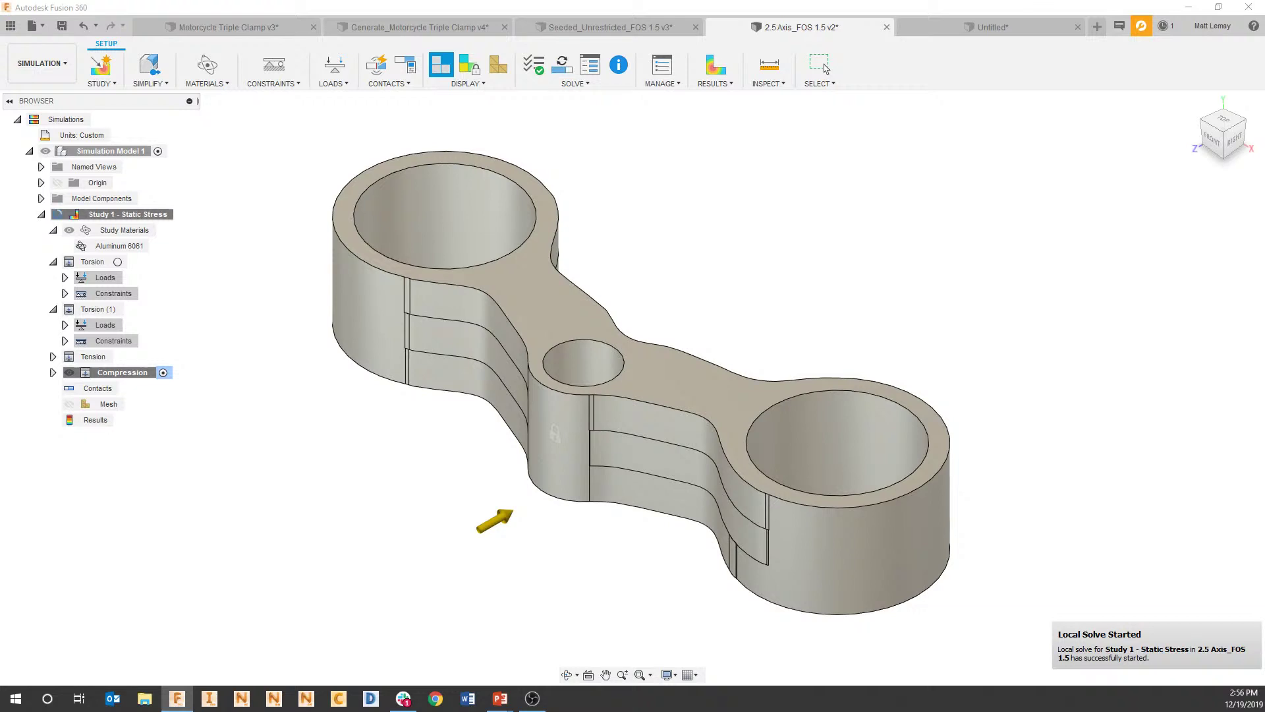
click(667, 283)
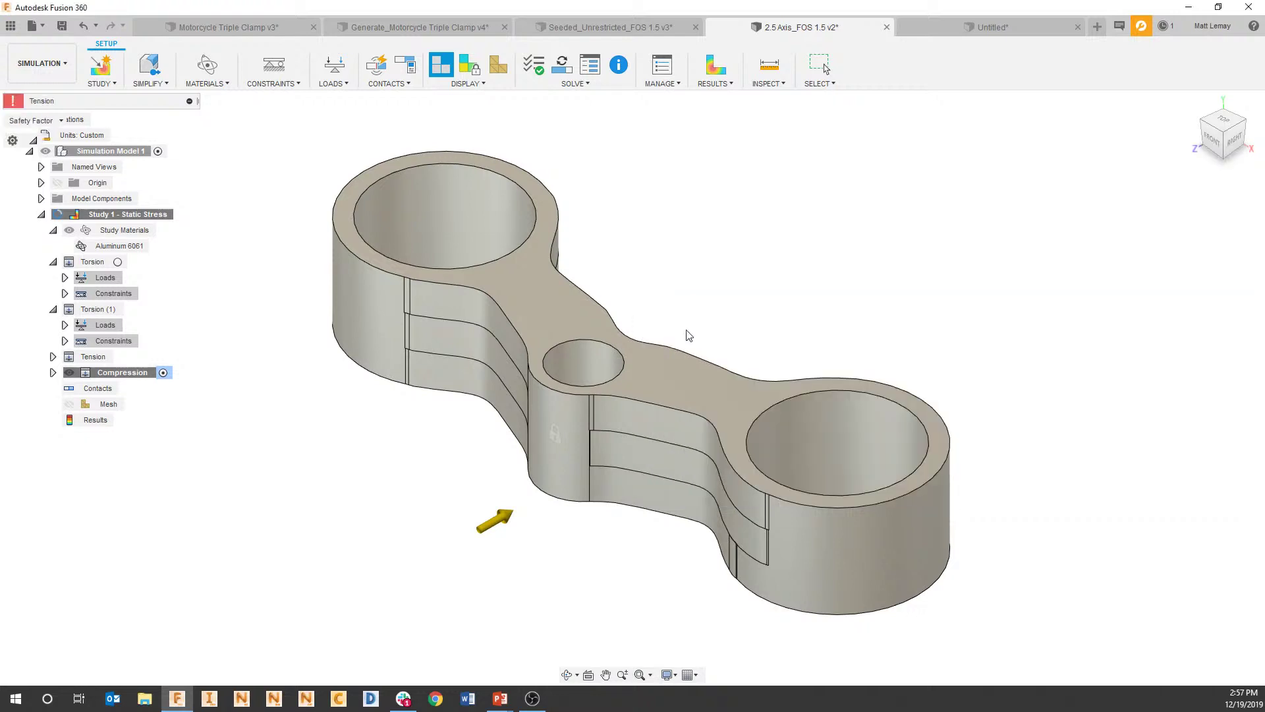
shift+middle_drag(687, 318, 812, 153)
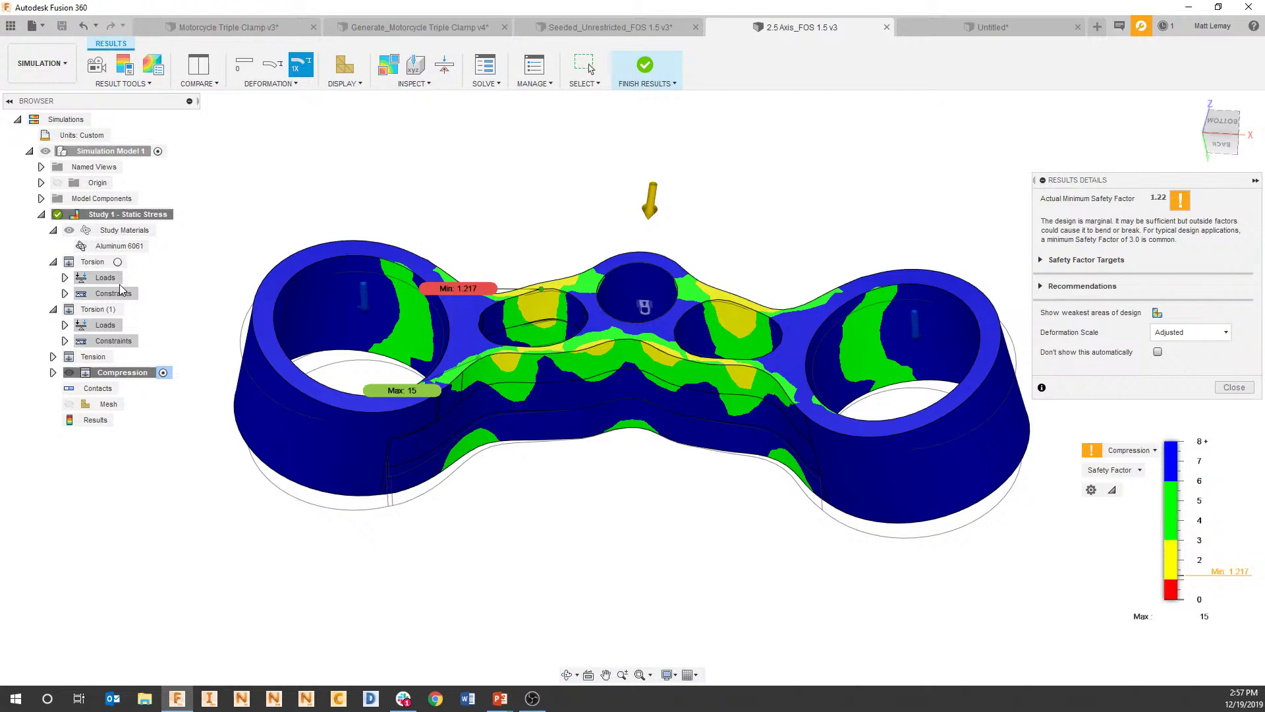
Switch to the PowerPoint slide show and advance past the Manufacturing slide to the closing Thank you slide.
key(super+Tab)
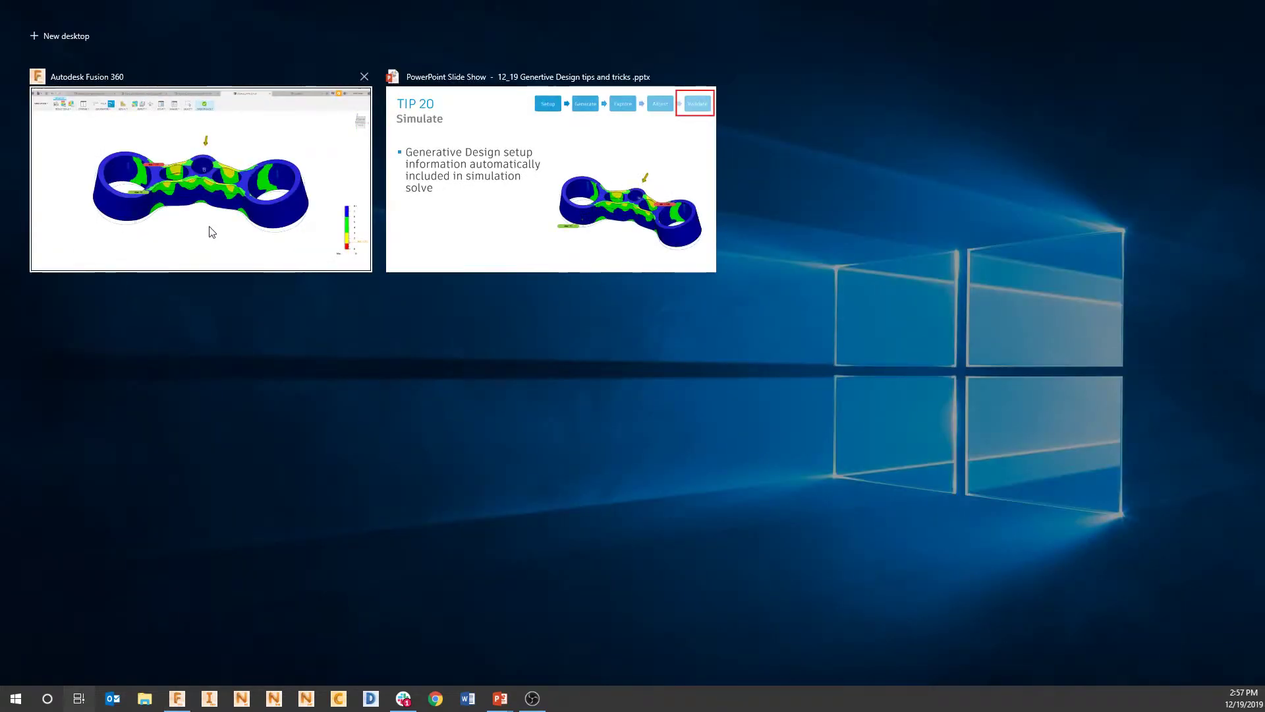
click(413, 216)
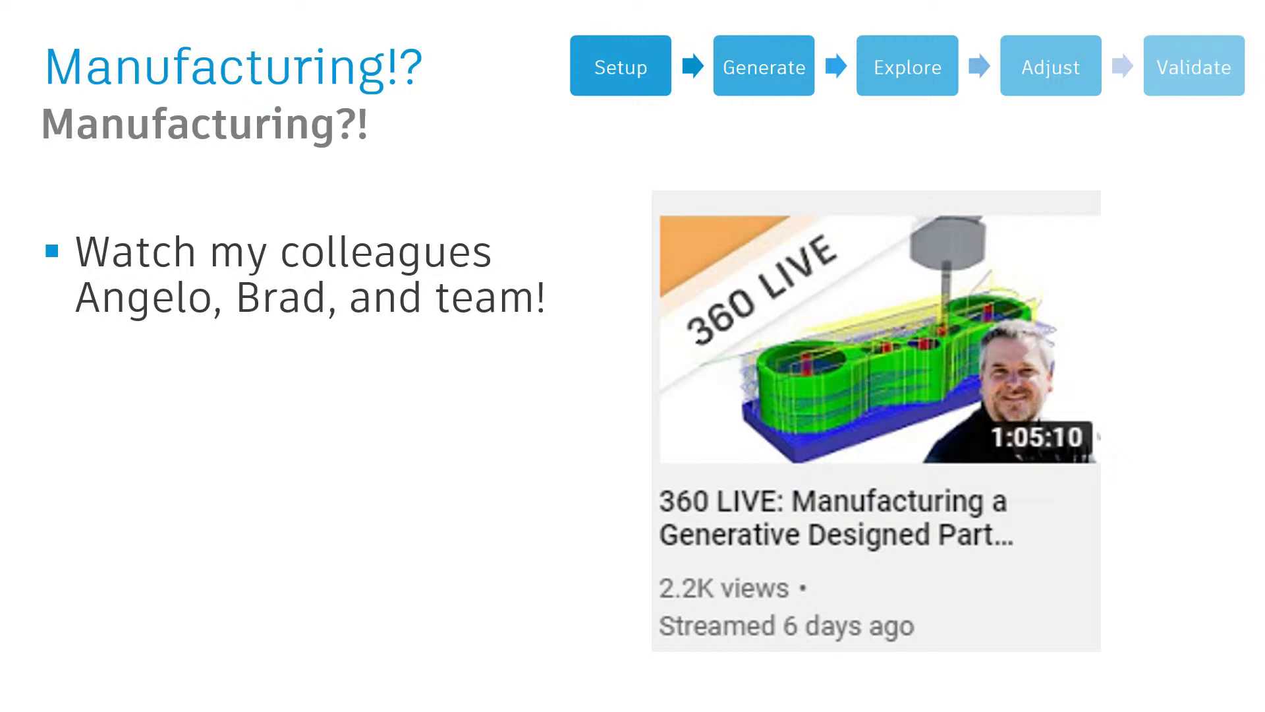
click(835, 232)
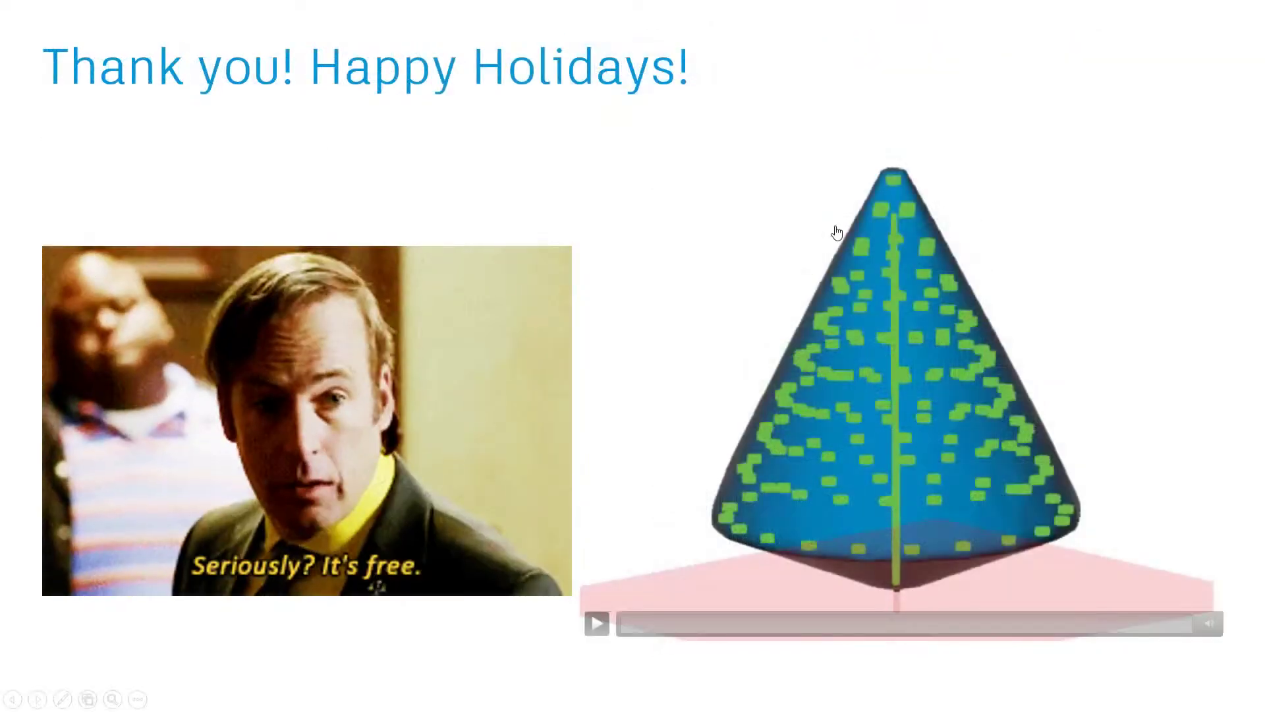